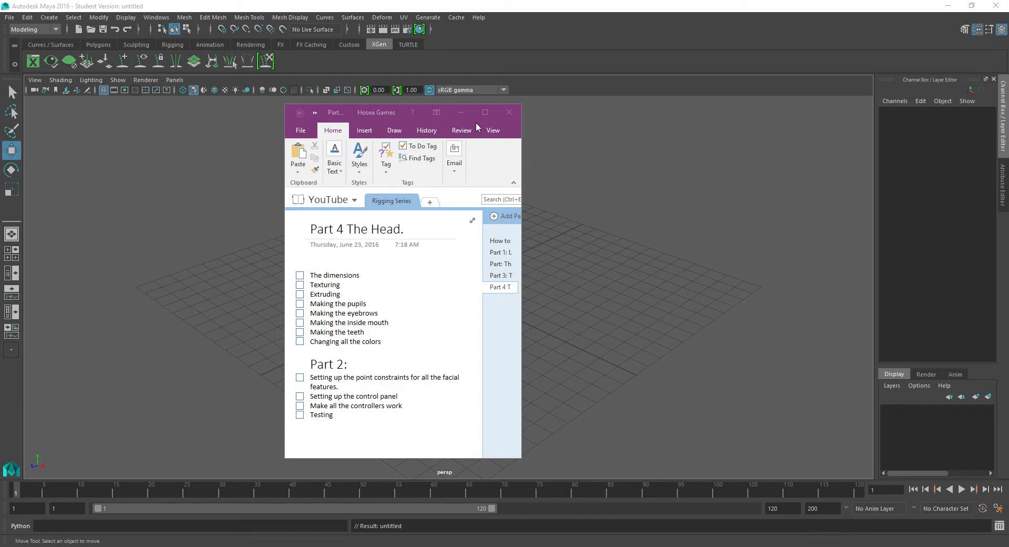
Review the Part 4 The Head checklist in the OneNote notes and return to Maya.
click(346, 363)
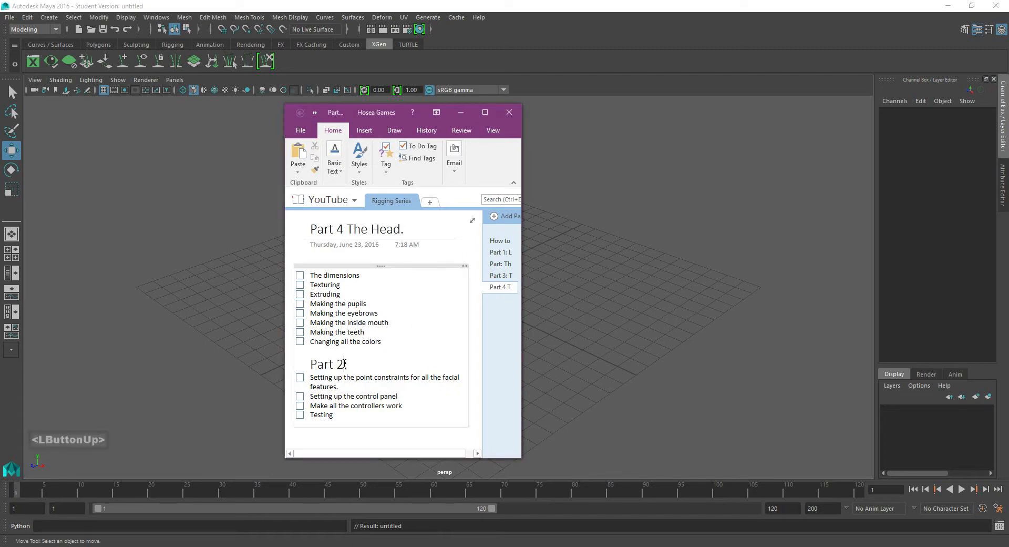
scroll(356, 347, up, 3)
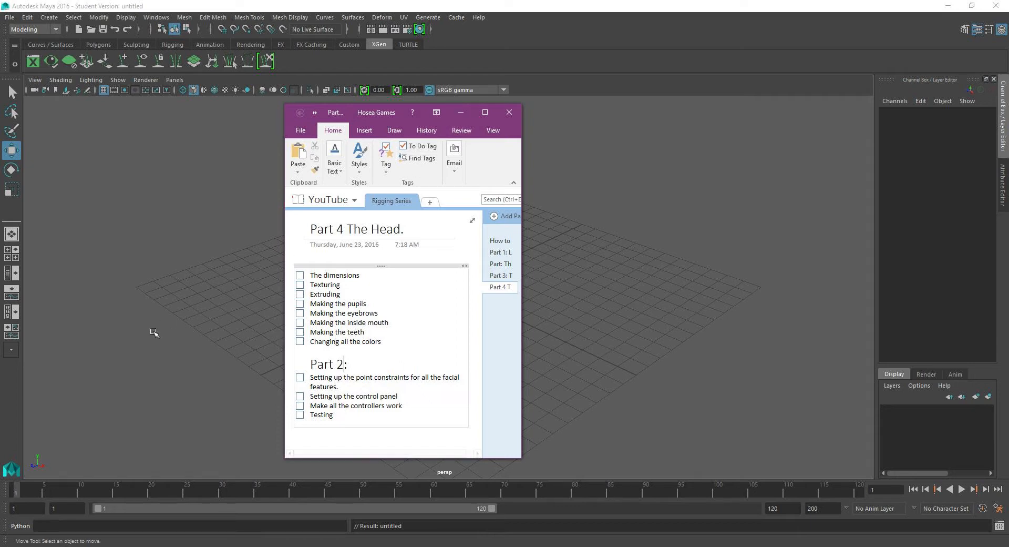
click(178, 337)
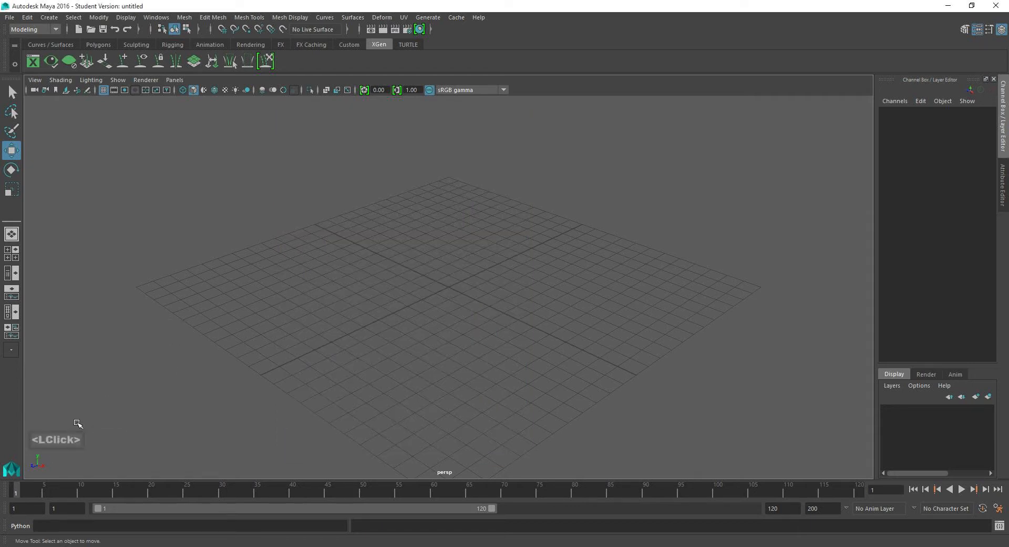
click(56, 443)
click(105, 389)
click(239, 262)
mouse_move(433, 264)
alt+mouse_down()
mouse_move(457, 250)
mouse_move(441, 268)
alt+mouse_up()
Bring up the OneNote checklist, highlight the item "The dimensions" and minimize the notes again.
click(161, 546)
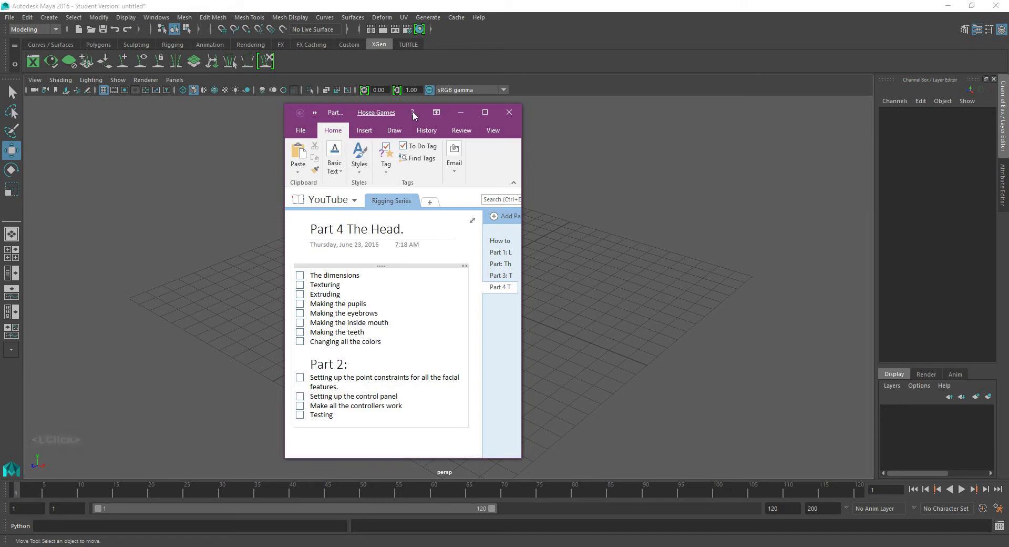
drag(447, 111, 764, 92)
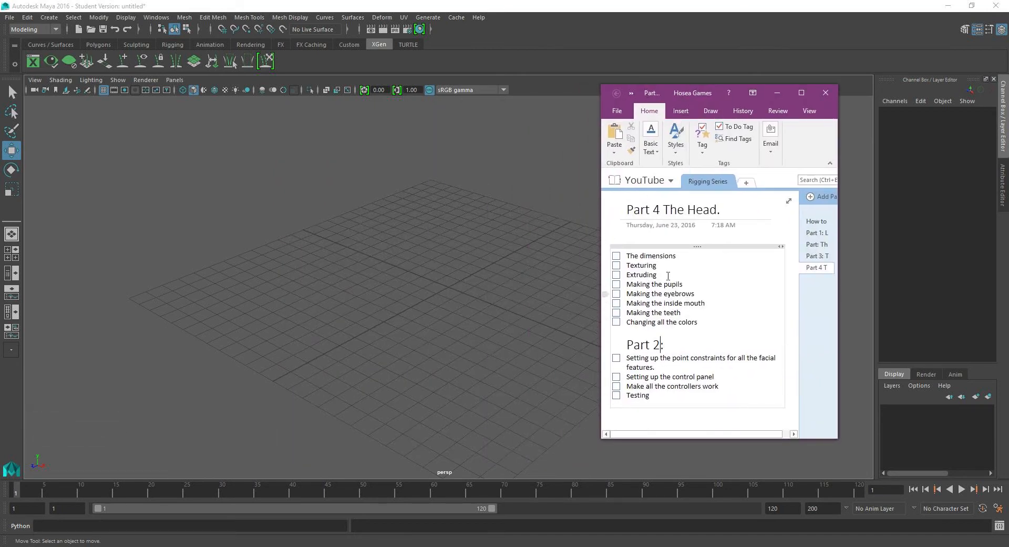
drag(627, 255, 677, 256)
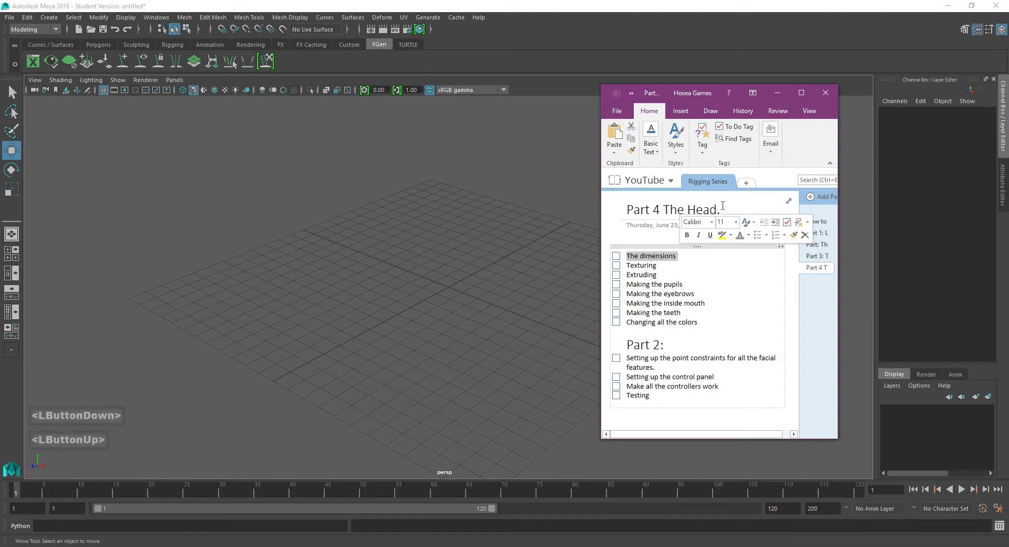
click(777, 93)
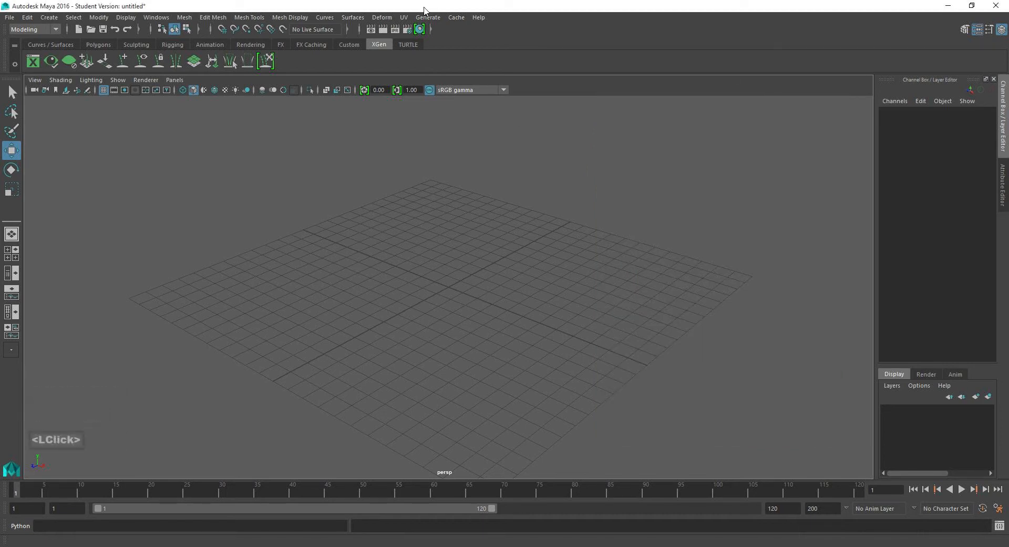
Create a Lambert material and a 2D File texture in the Hypershade.
click(415, 30)
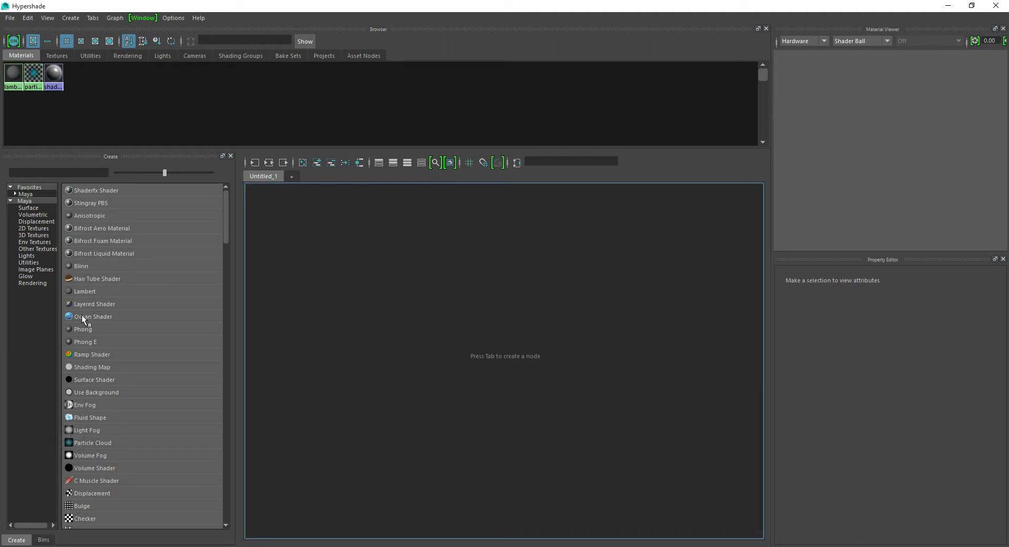
click(85, 290)
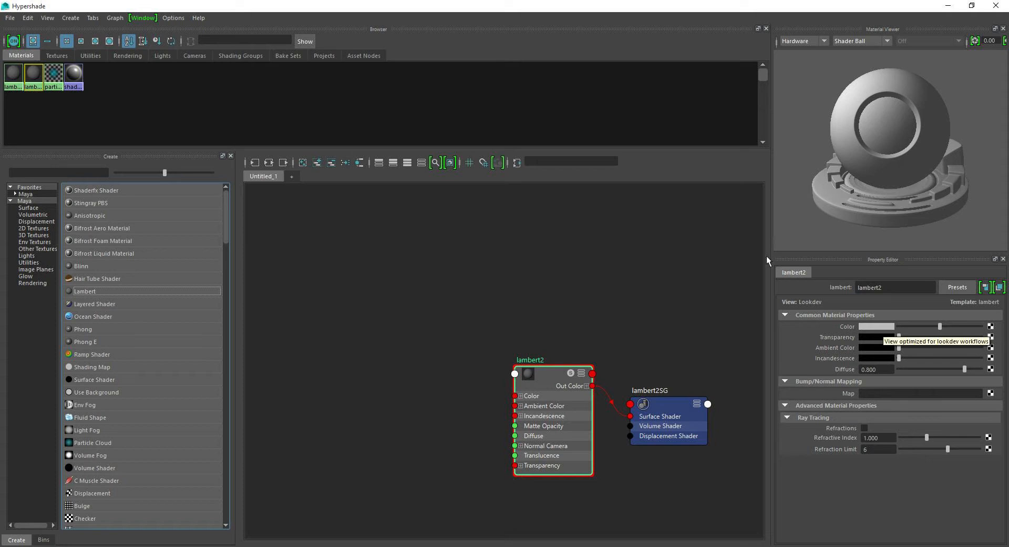
click(62, 57)
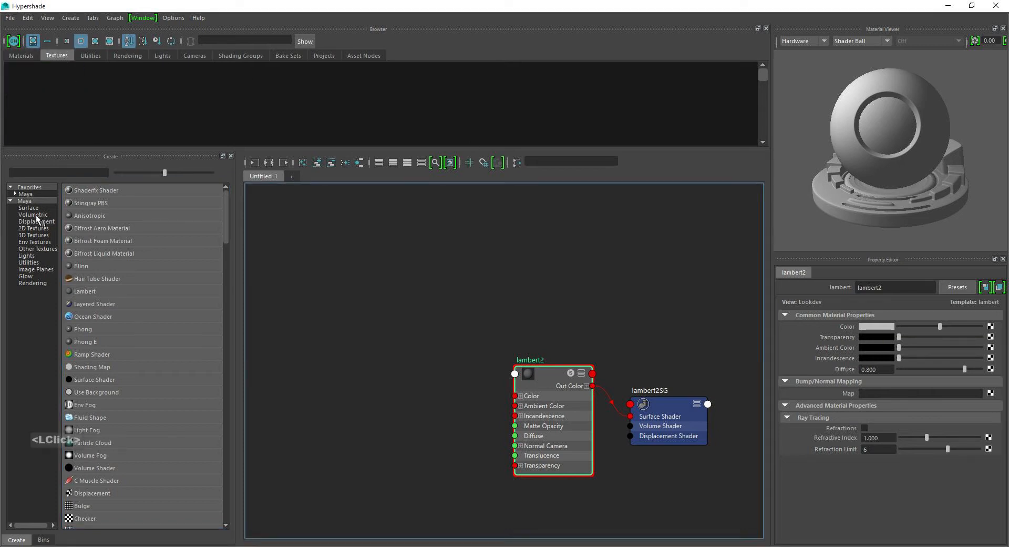
click(33, 229)
click(79, 228)
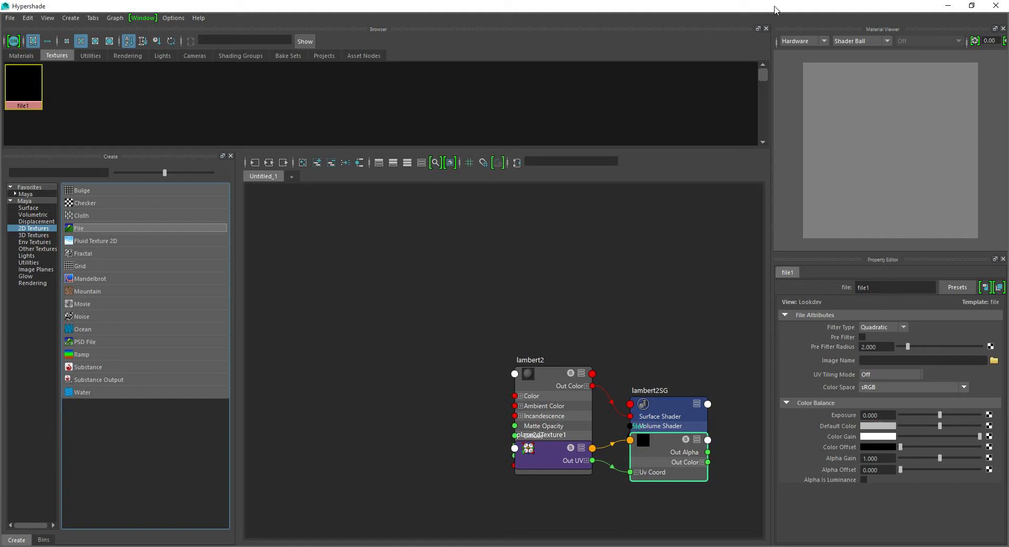
Shrink the Hypershade window to expose the main Maya window and rename the new file texture Skin_Texture.
drag(775, 10, 577, 24)
click(897, 109)
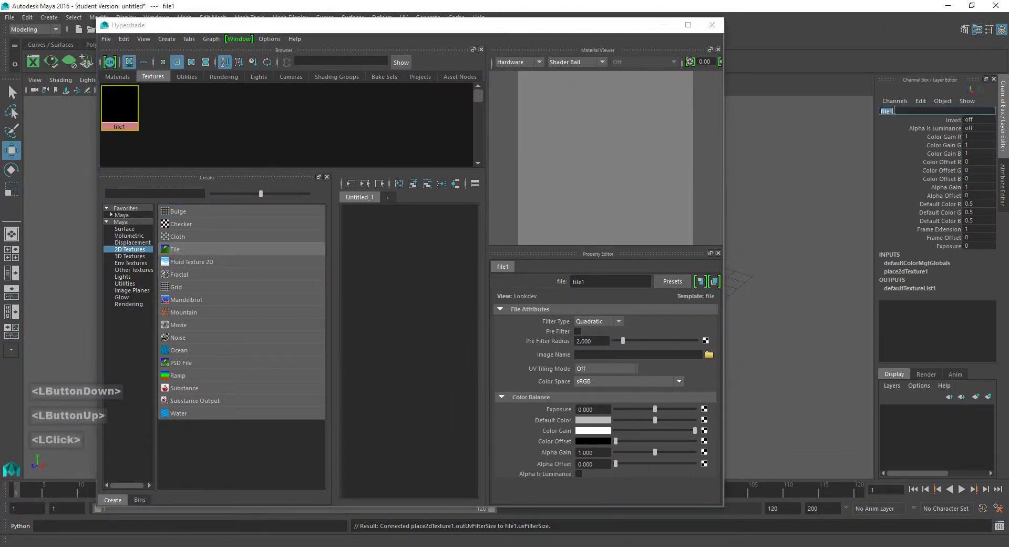
text(Skin Te)
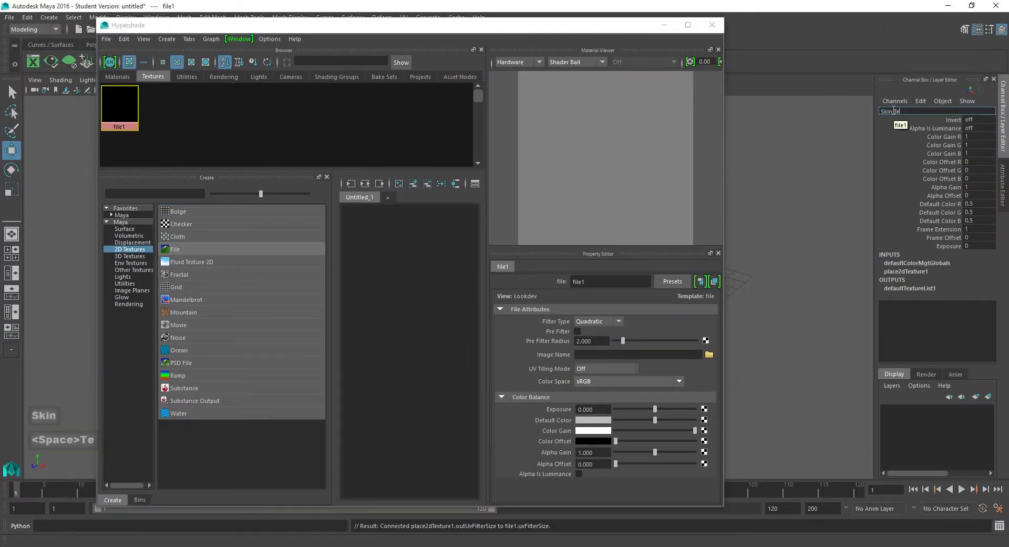
text(xture)
key(BackSpace)
key(BackSpace)
key(BackSpace)
text(re)
key(BackSpace)
key(BackSpace)
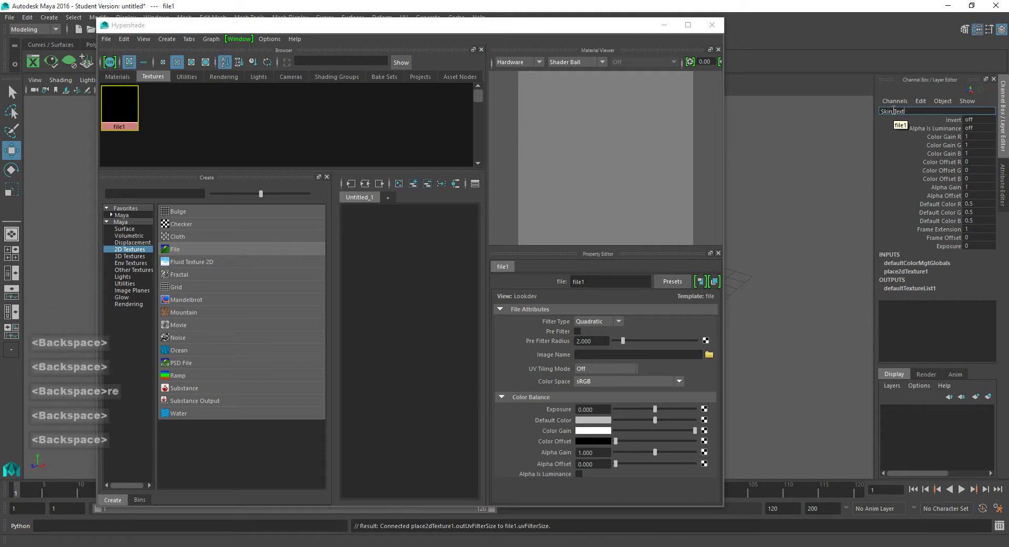
text(ure)
key(Return)
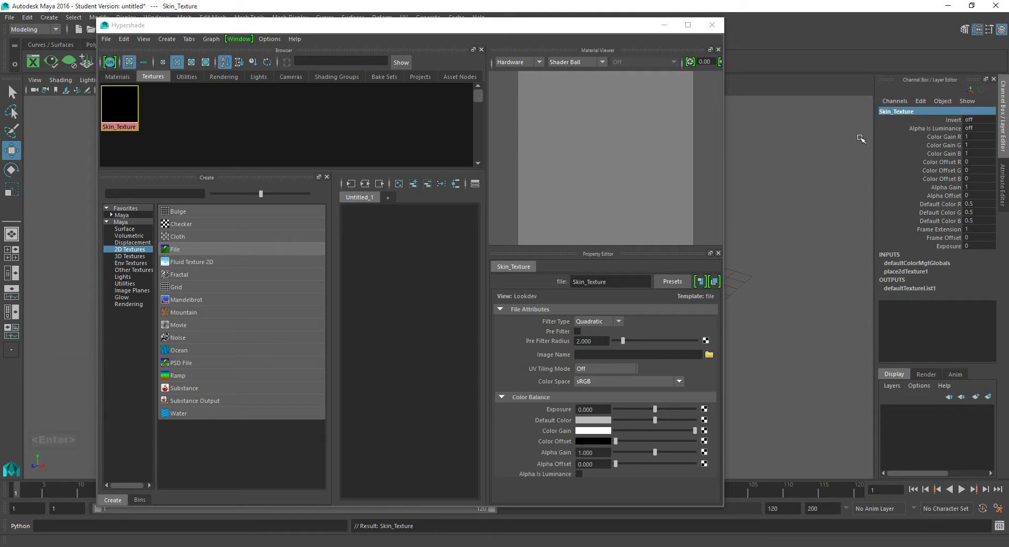
Rename the new Lambert material Skin_Mat.
click(117, 76)
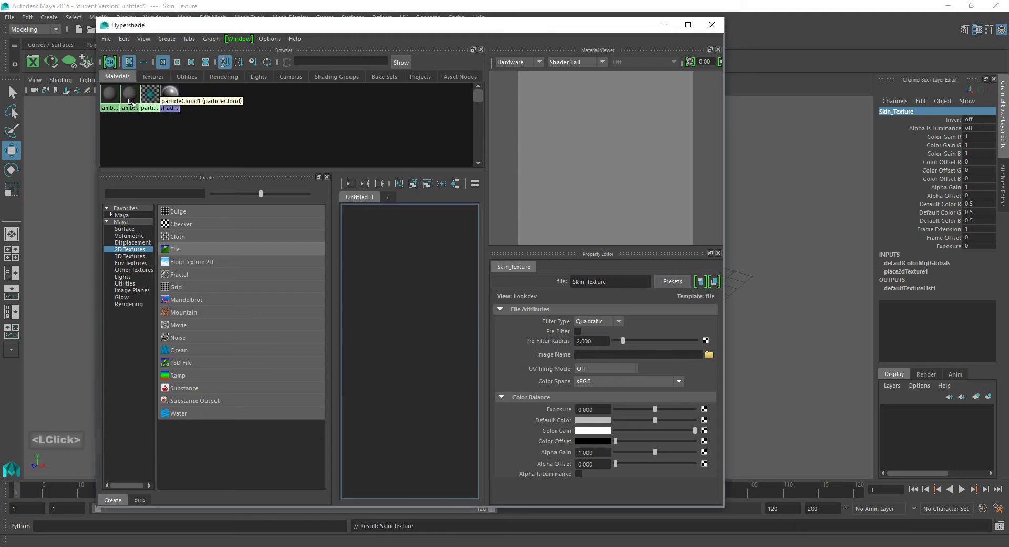
click(131, 101)
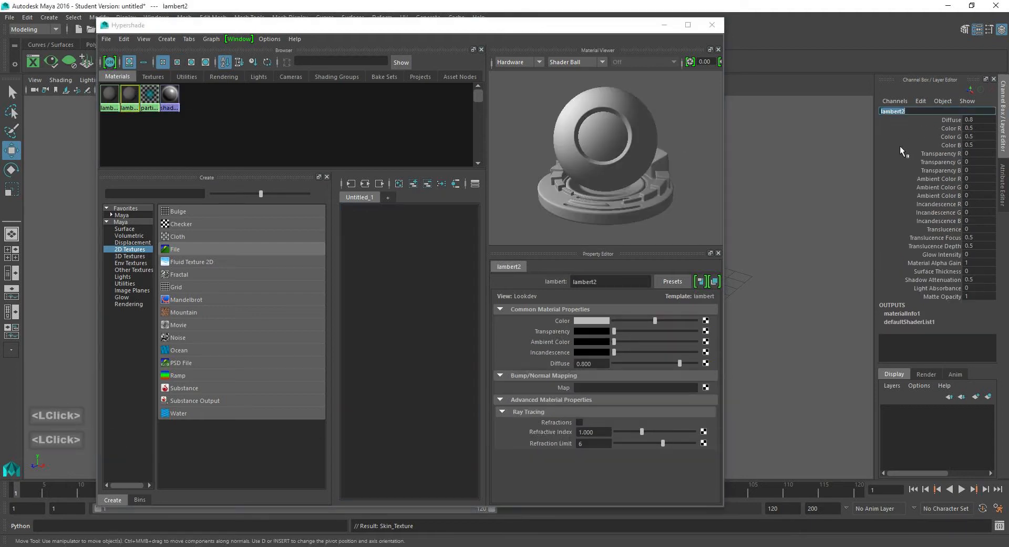
text(Skin Mat)
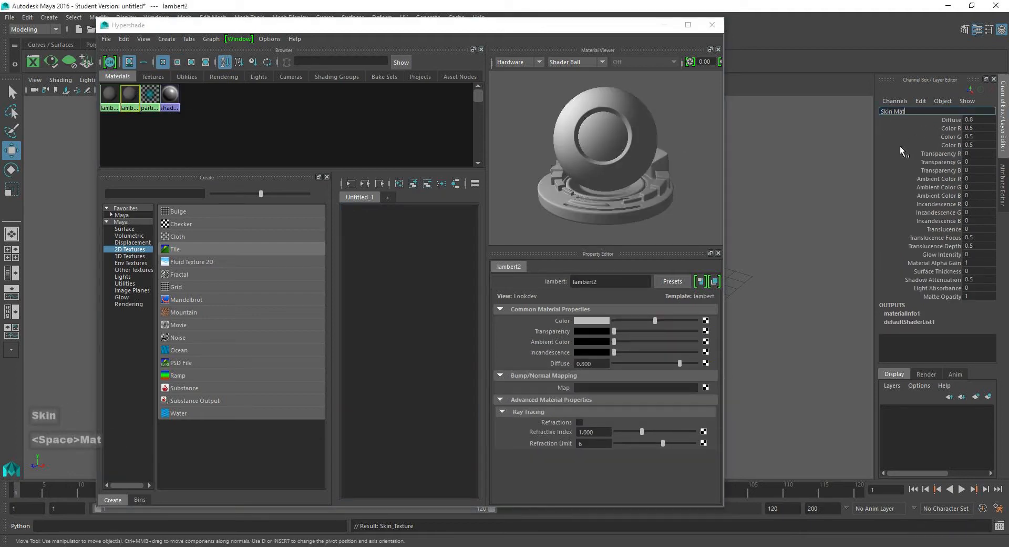
key(BackSpace)
key(BackSpace)
key(Return)
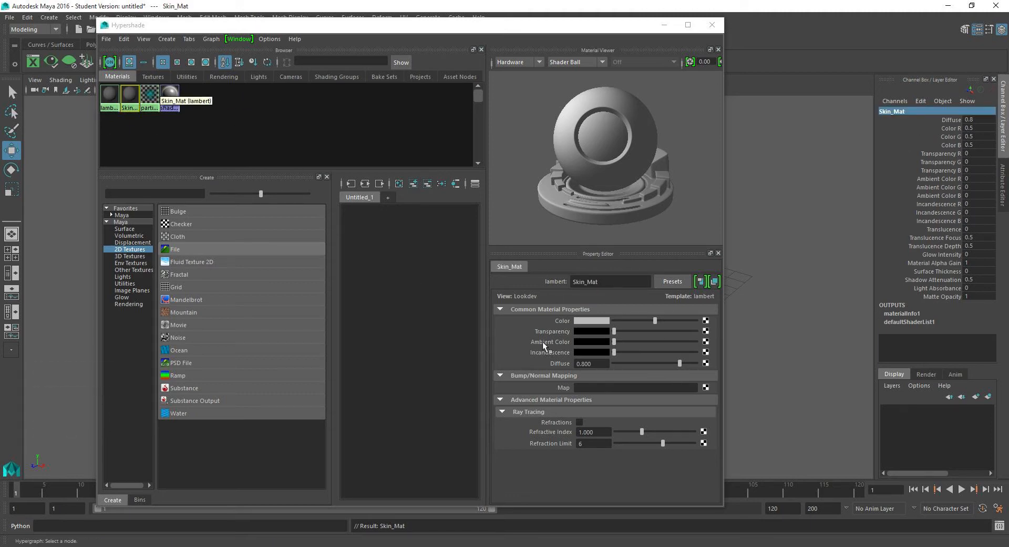
Connect Skin_Texture to both the Color and the Transparency of Skin_Mat.
click(163, 76)
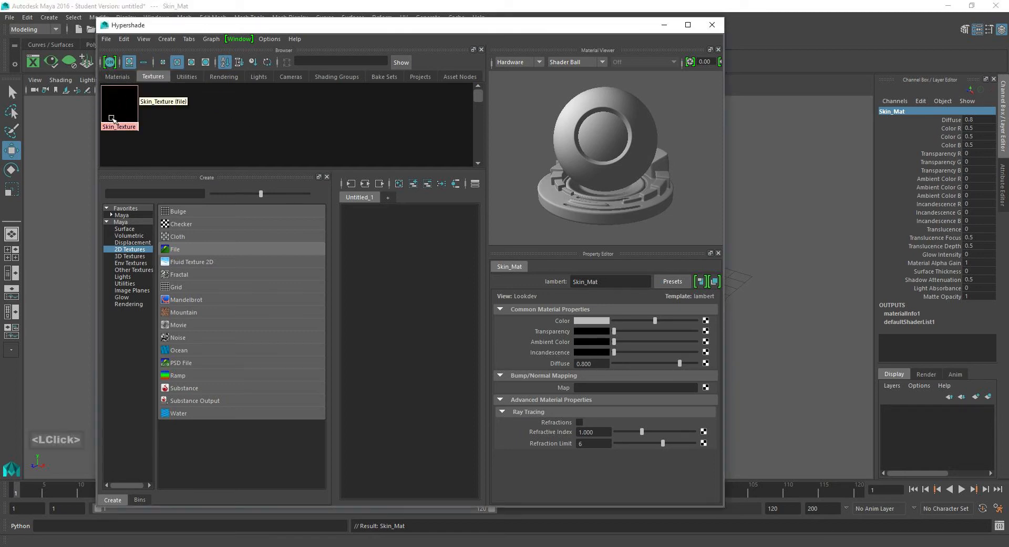
middle_drag(112, 119, 571, 322)
middle_drag(132, 106, 549, 327)
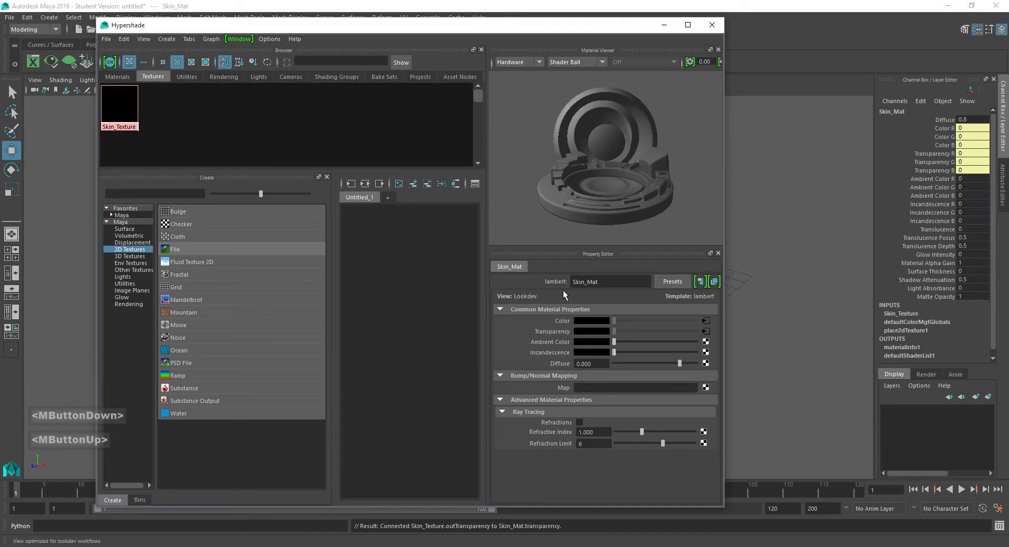
Set the filter type of Skin_Texture to Off.
click(118, 110)
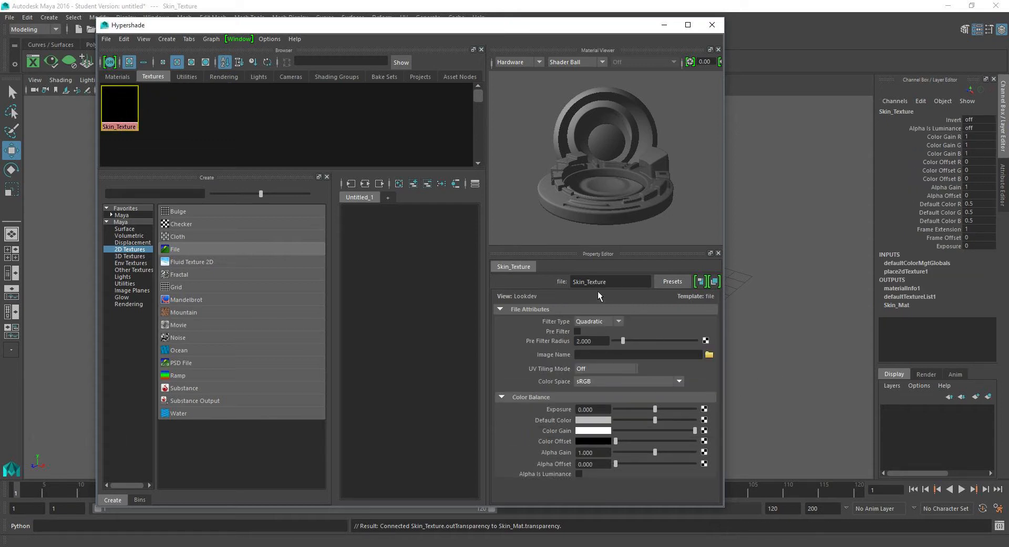
click(602, 321)
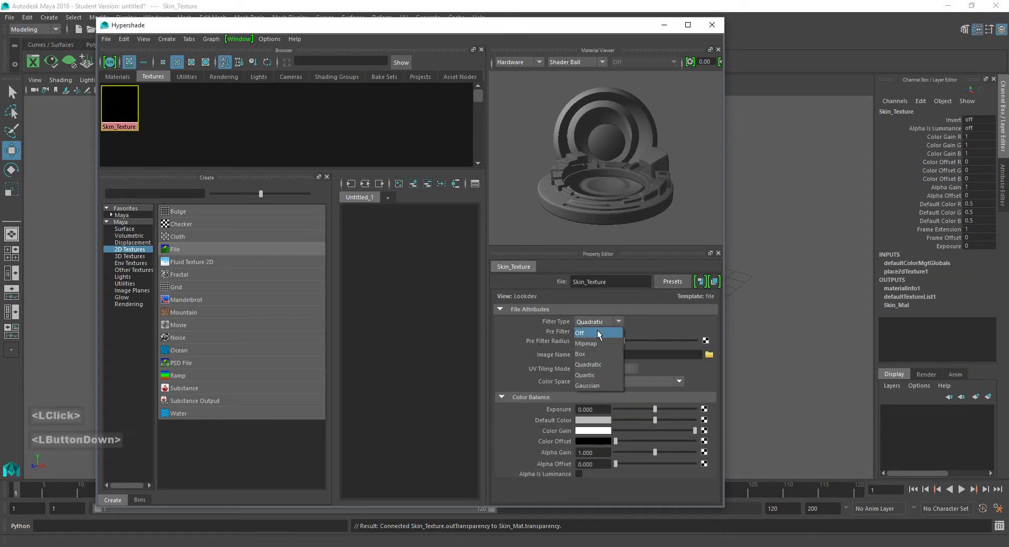
click(597, 331)
Load Steve Reference.png from the Skin folder of Tutorial Series as the Skin_Texture image and close the Hypershade.
click(708, 354)
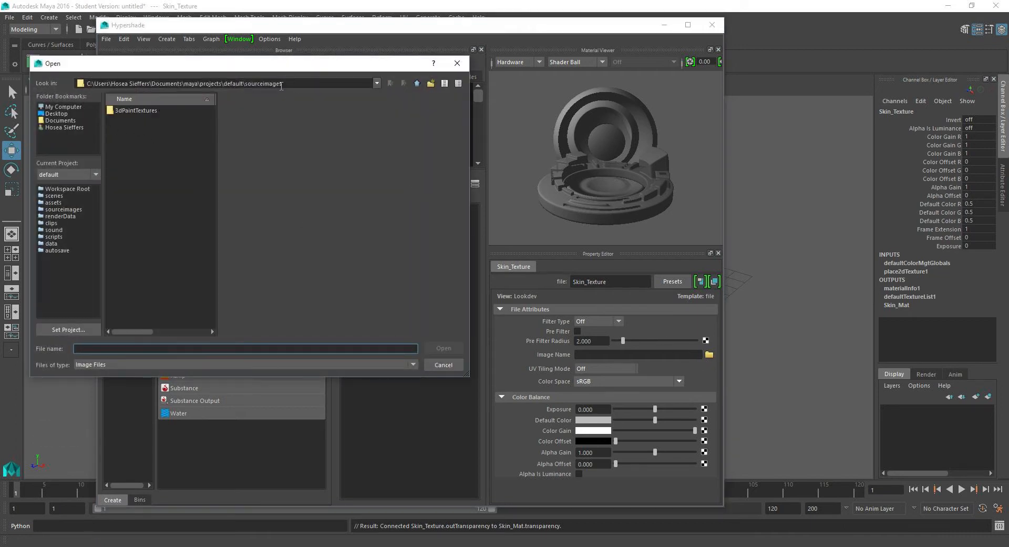
drag(281, 86, 58, 83)
text(H:\YouTube\HoseaGames\Tutorial Series)
click(130, 93)
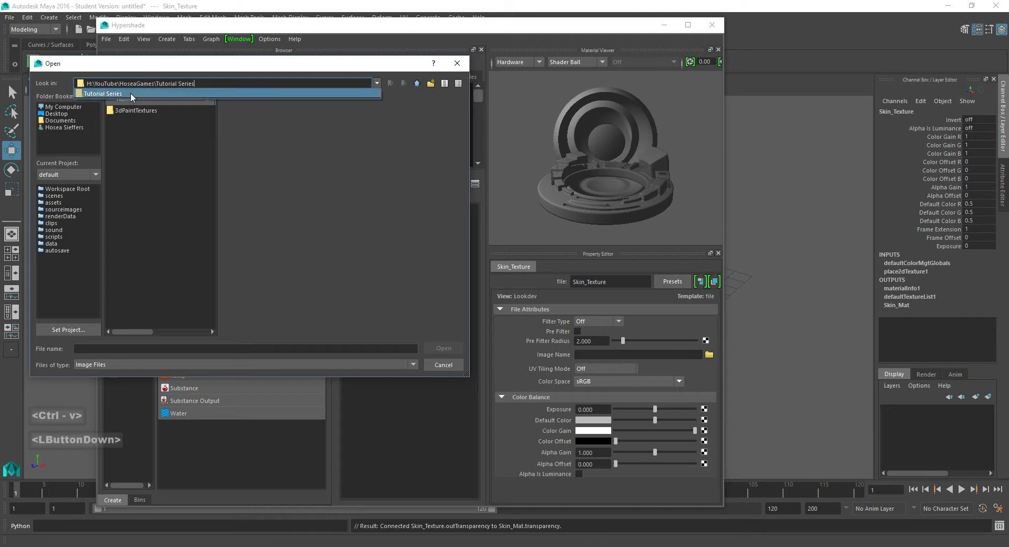
double_click(128, 120)
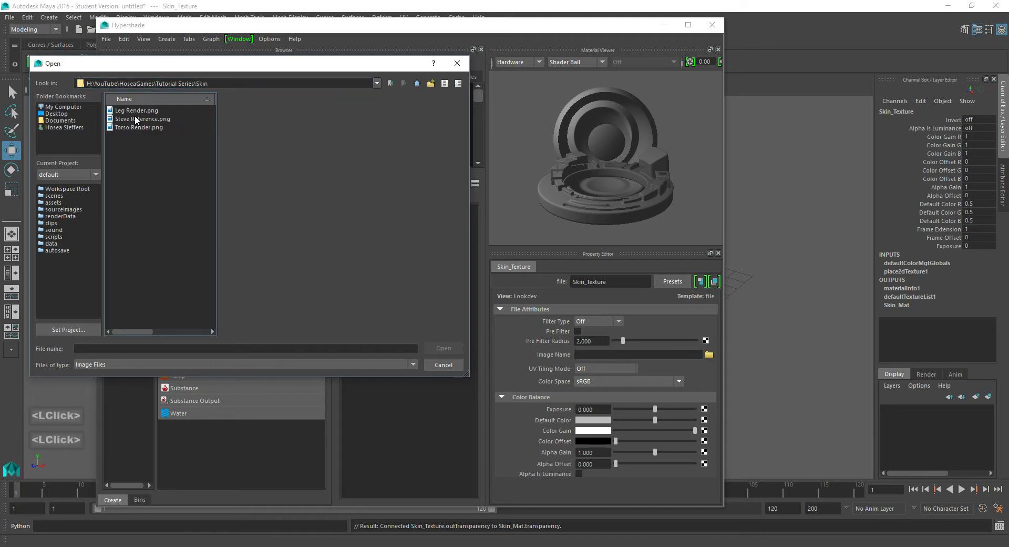
click(136, 118)
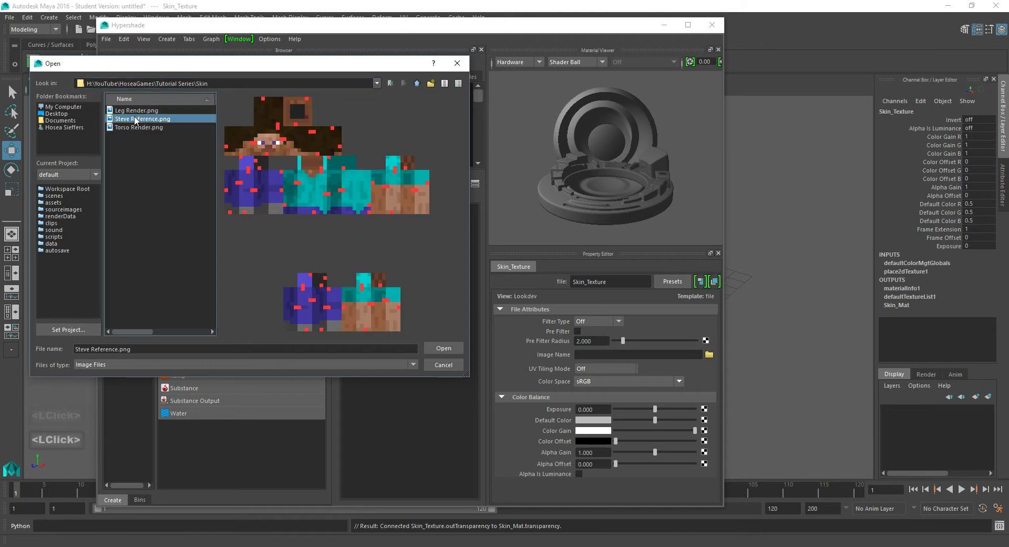
click(442, 349)
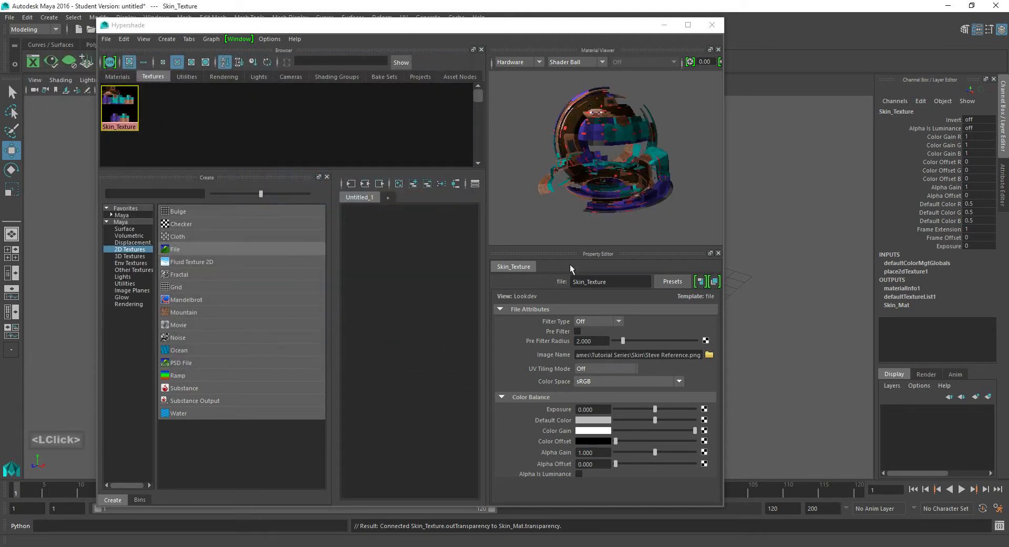
click(711, 25)
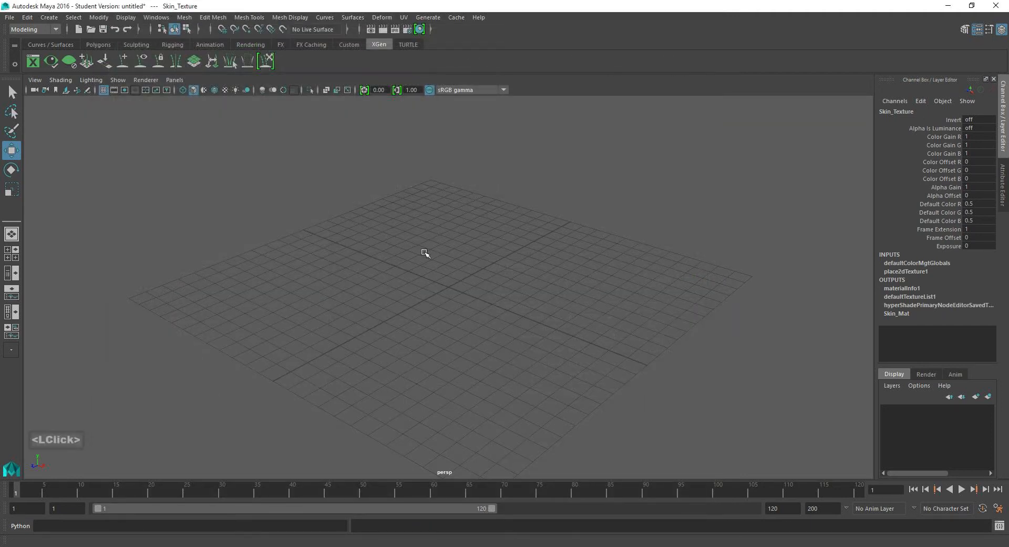
alt+drag(423, 252, 514, 205)
click(463, 270)
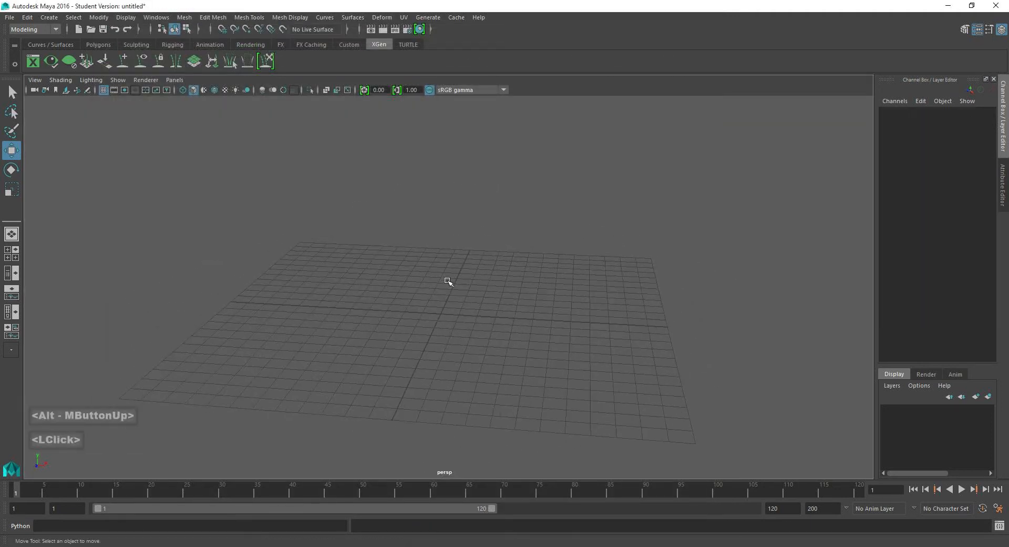
alt+middle_drag(448, 282, 467, 267)
scroll(452, 252, down, 2)
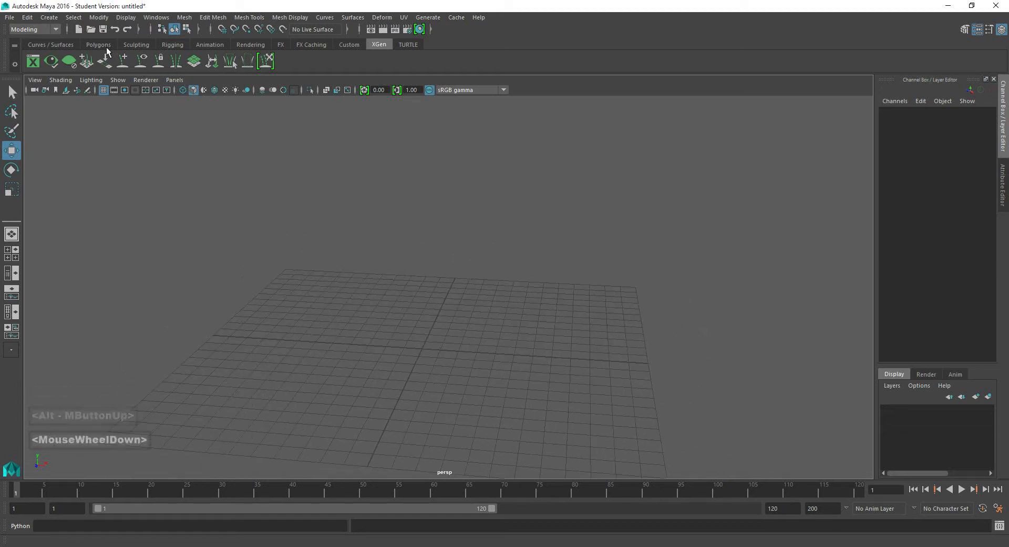
click(202, 546)
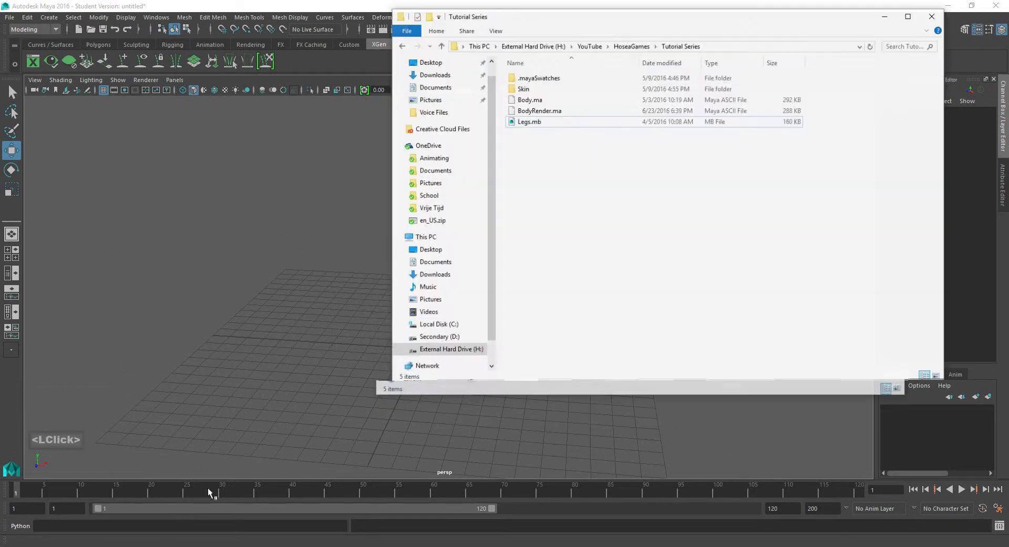
click(897, 8)
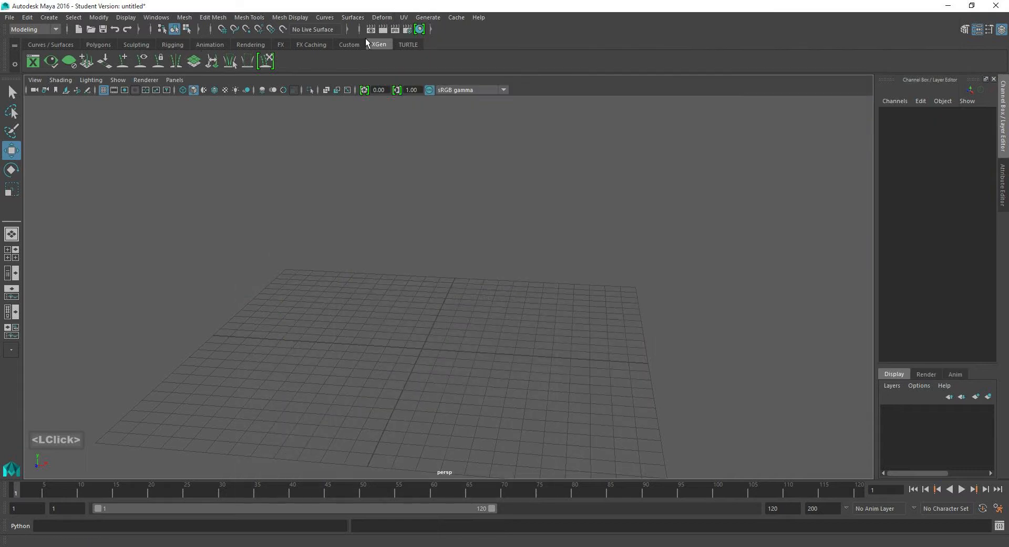
Preview Skin_Mat on a Plane in an enlarged Hypershade material viewer, and close the Hypershade.
click(419, 29)
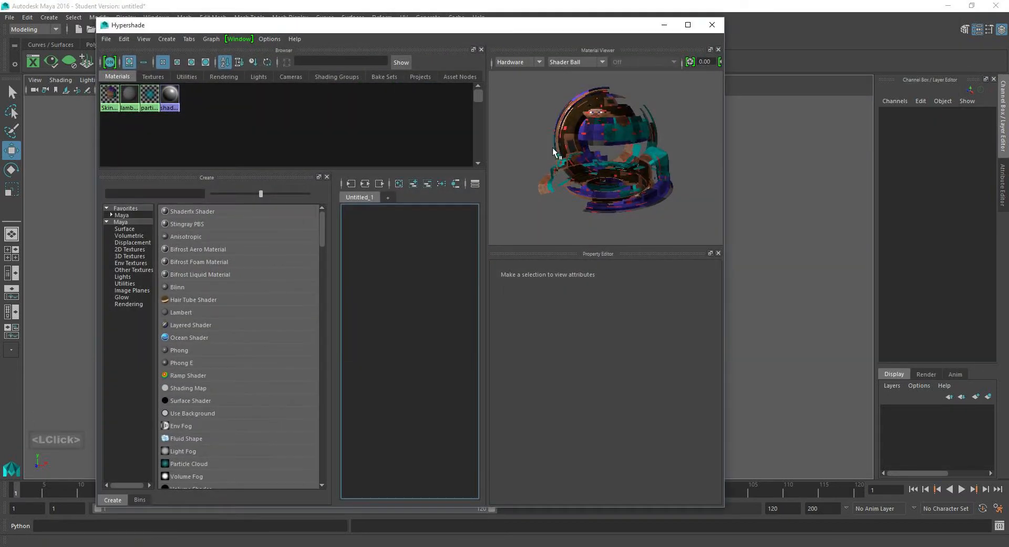
click(516, 62)
click(559, 59)
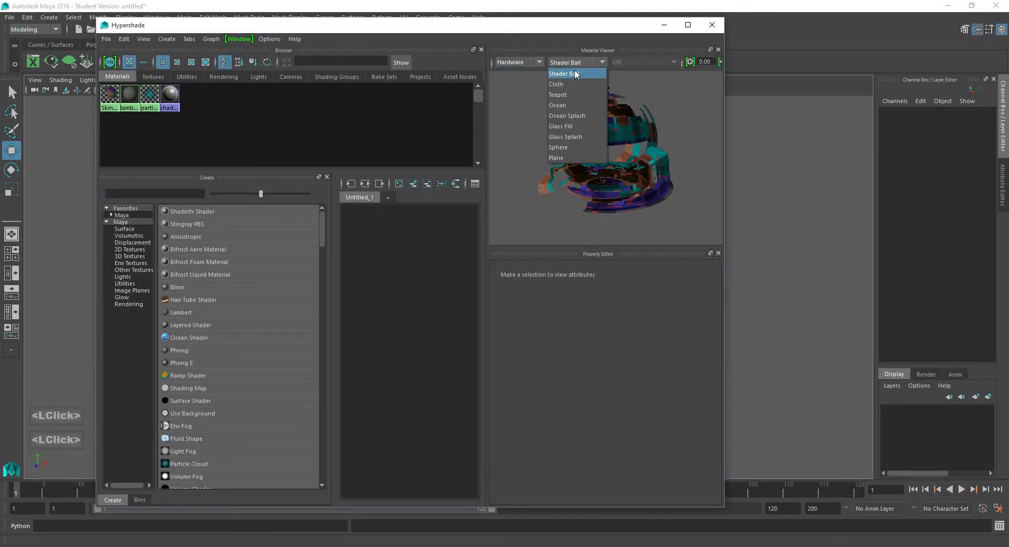
click(556, 157)
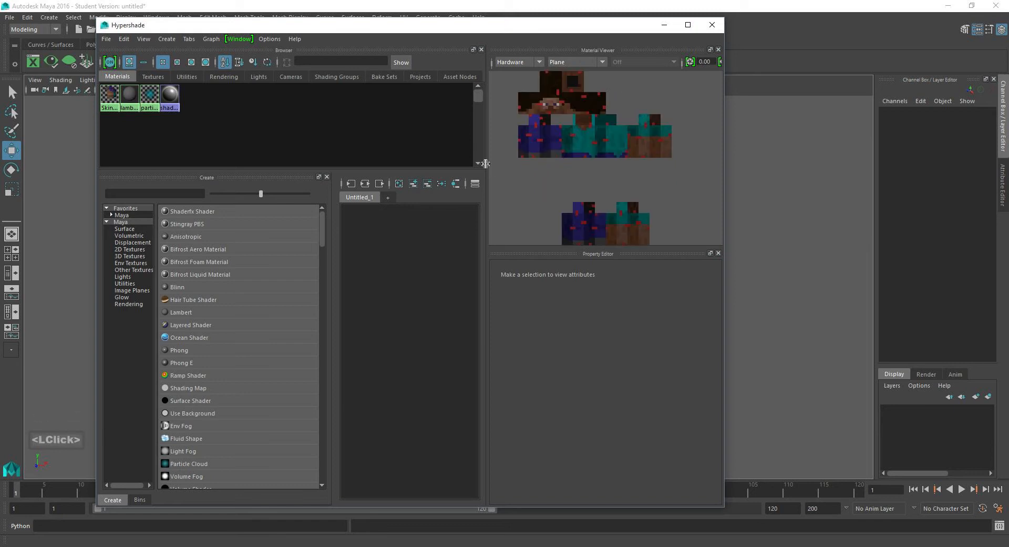
drag(485, 163, 371, 167)
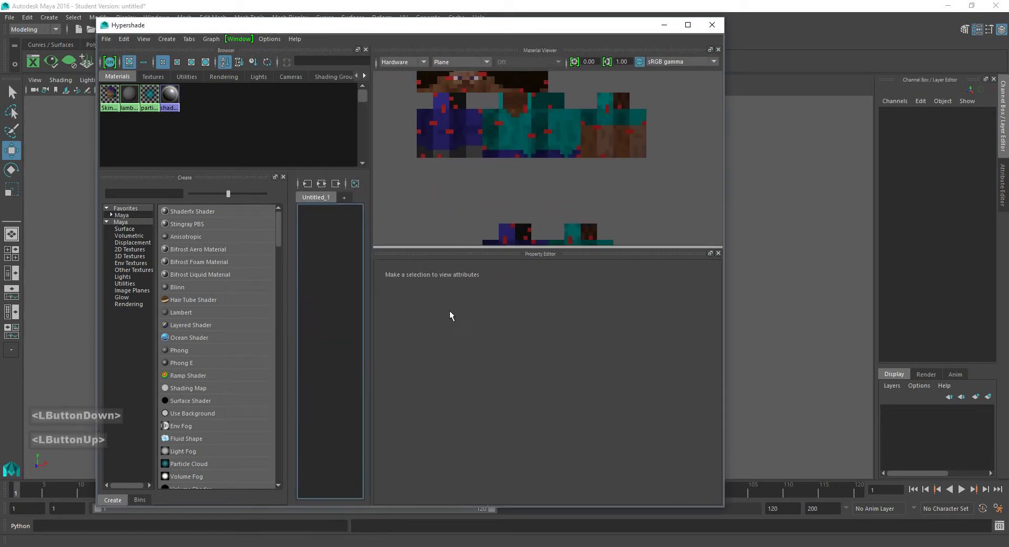
scroll(454, 126, up, 3)
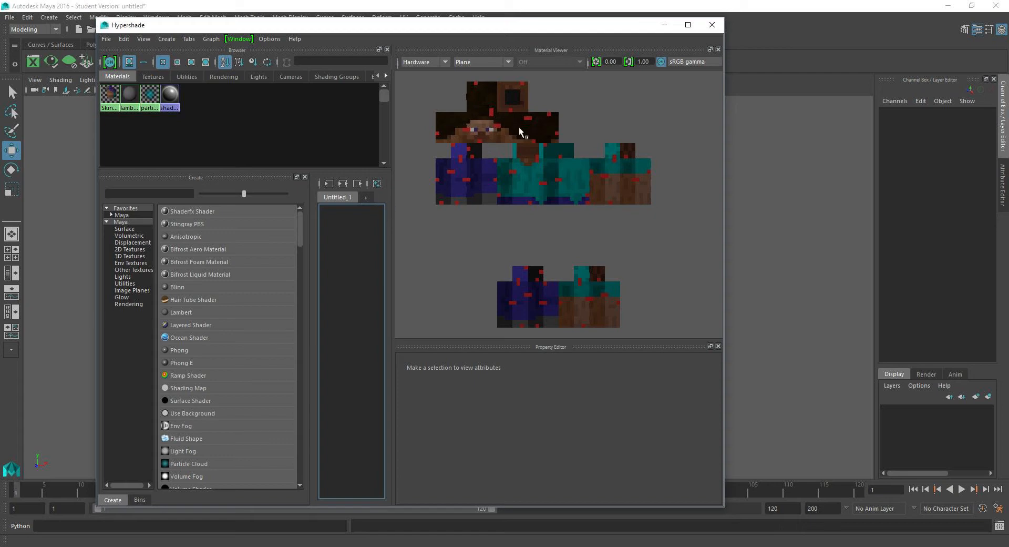
click(712, 25)
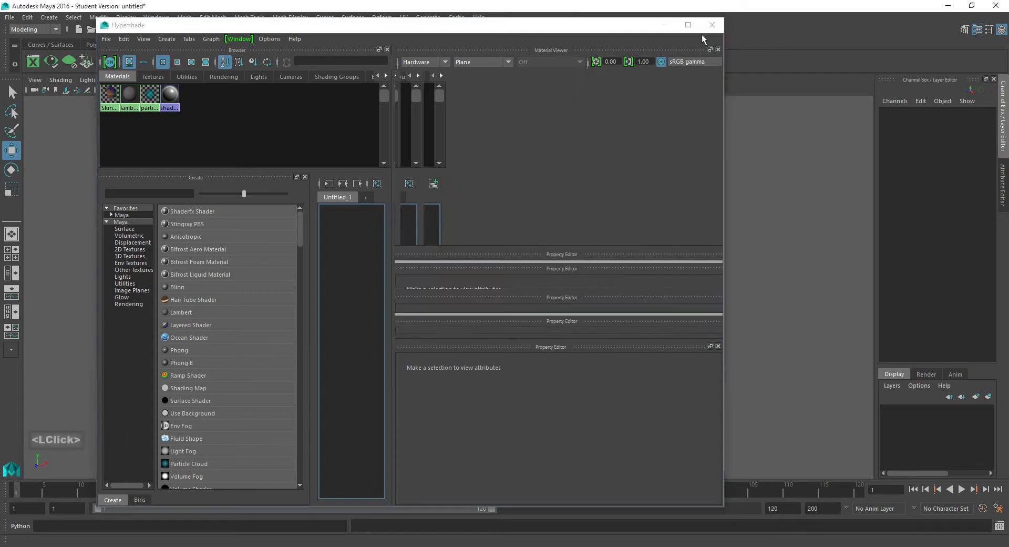
Create a polygon cube with width, height, depth and all three subdivision counts set to 8.
click(90, 45)
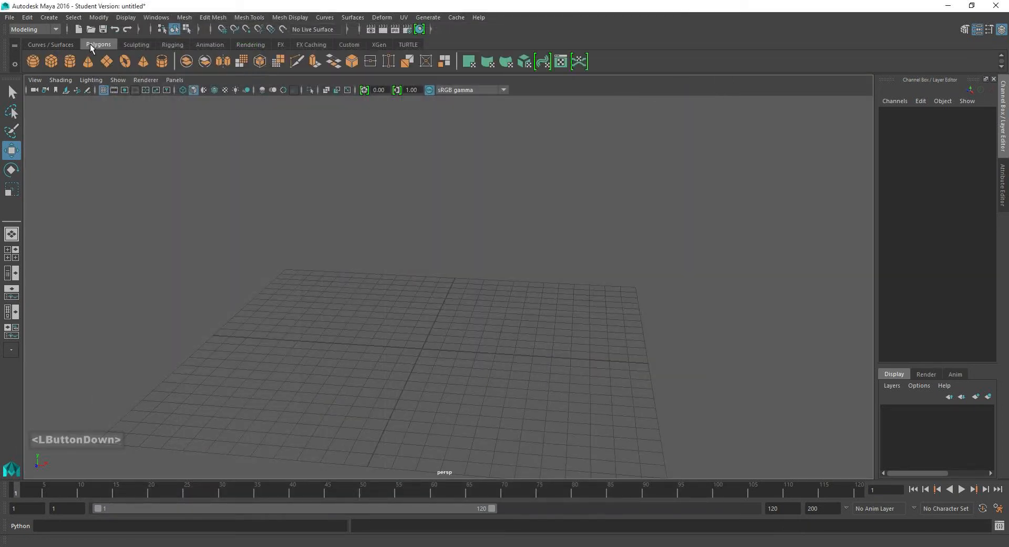
click(51, 61)
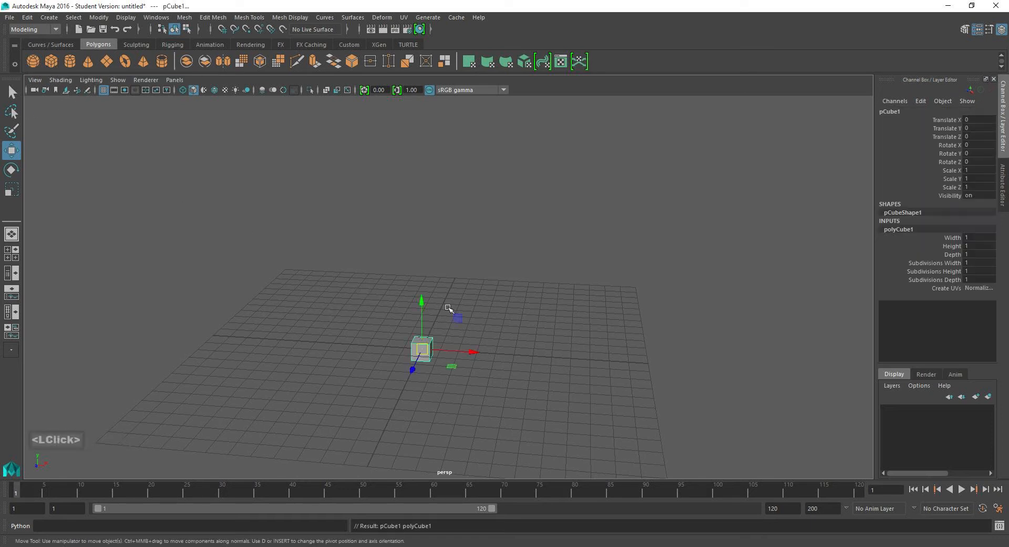
drag(972, 238, 974, 279)
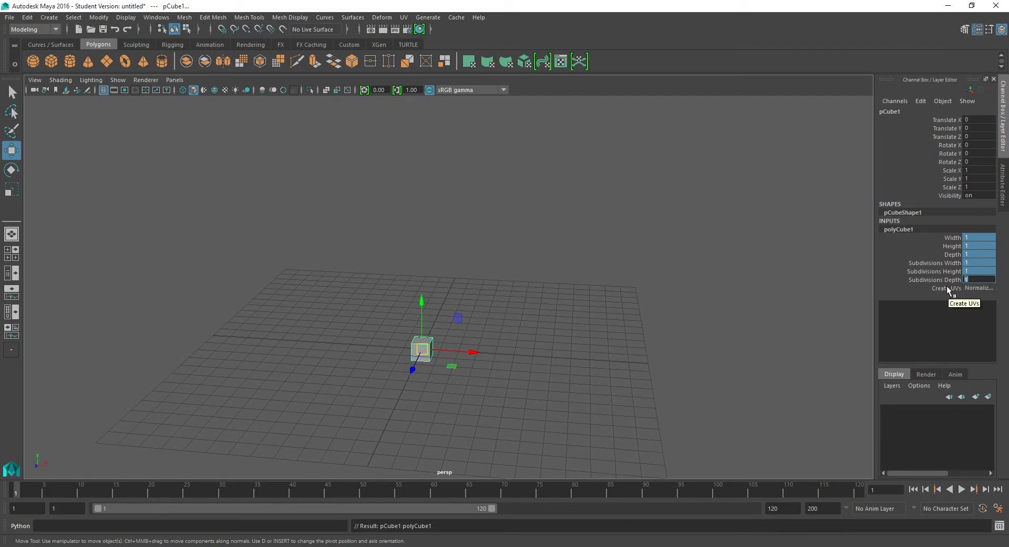
text(8)
key(Return)
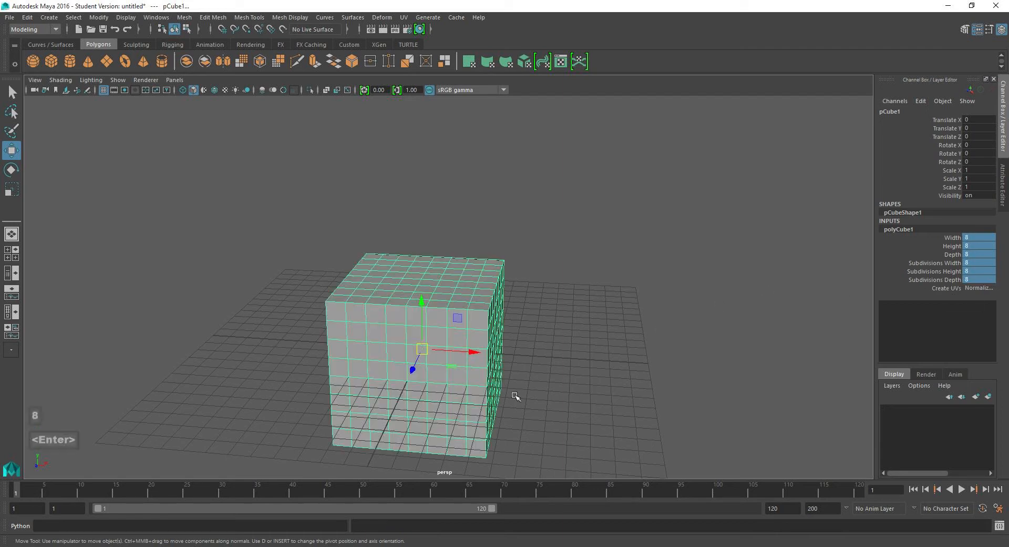
Assign the existing Skin_Mat material to the cube and turn on textured shaded display.
scroll(515, 396, up, 2)
alt+drag(447, 315, 461, 281)
scroll(452, 305, down, 1)
scroll(458, 299, up, 1)
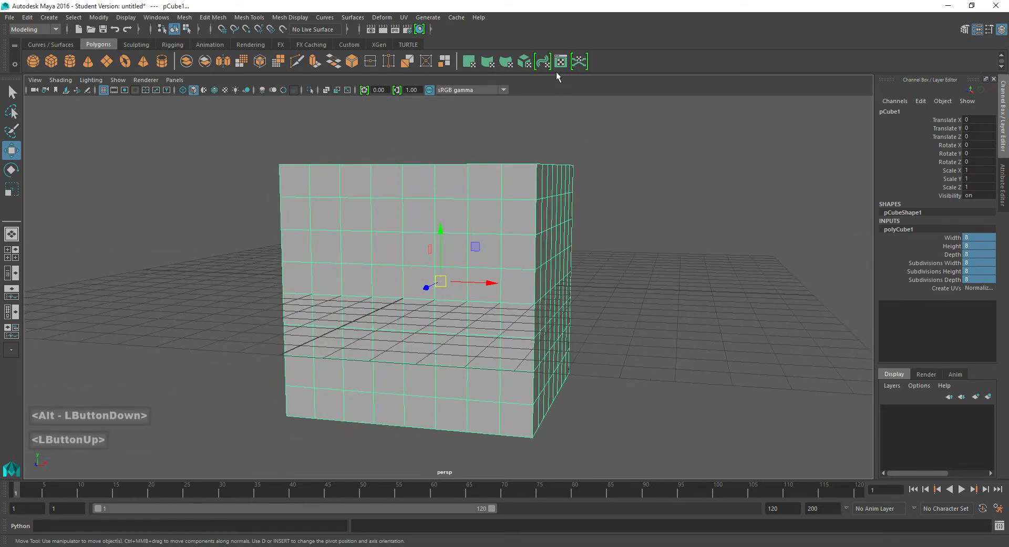
right_click(466, 210)
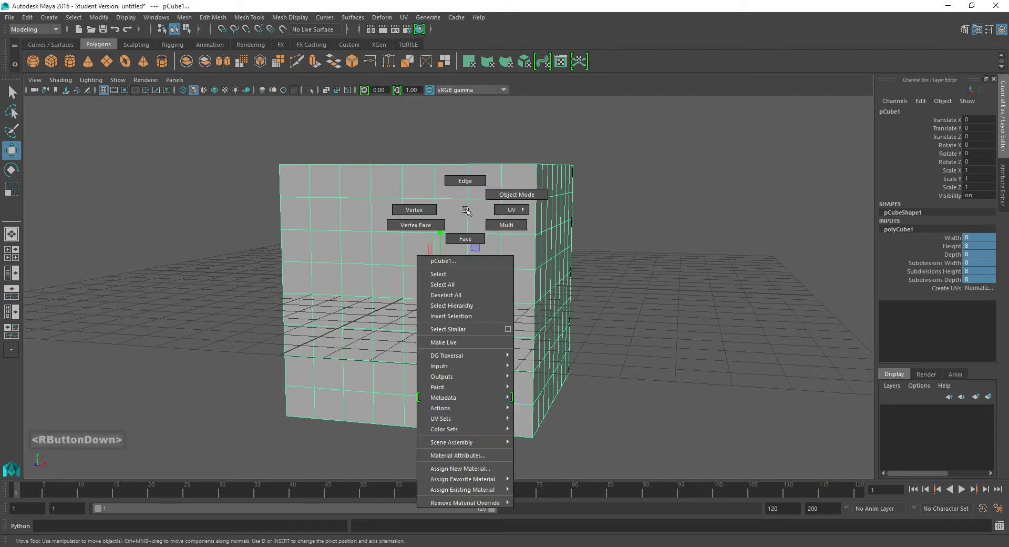
right_drag(466, 210, 533, 494)
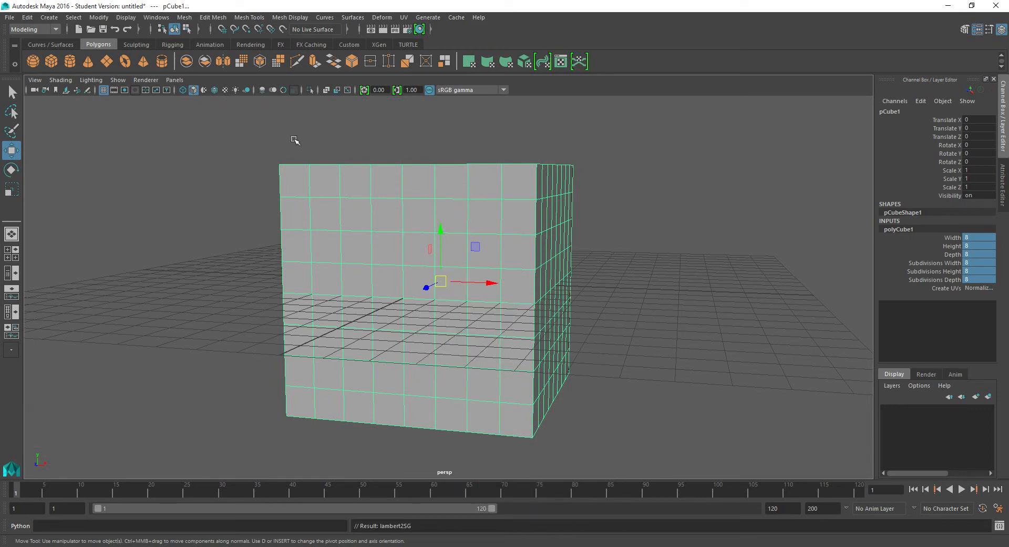
key(6)
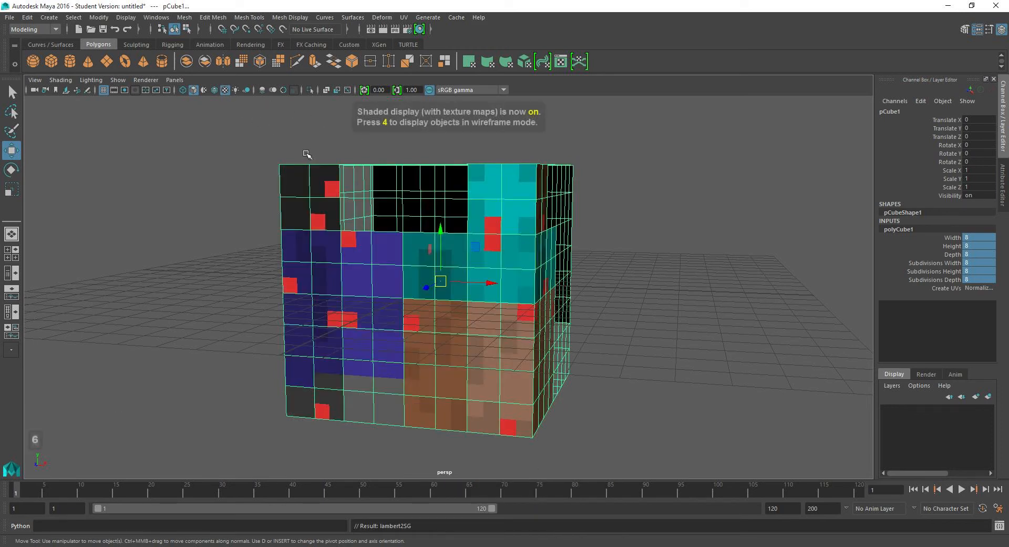
Examine how the skin texture lies on the cube's faces from several angles.
scroll(404, 226, down, 2)
scroll(408, 225, up, 1)
alt+drag(408, 225, 531, 232)
alt+middle_drag(531, 232, 479, 267)
scroll(480, 266, down, 2)
alt+drag(479, 267, 491, 225)
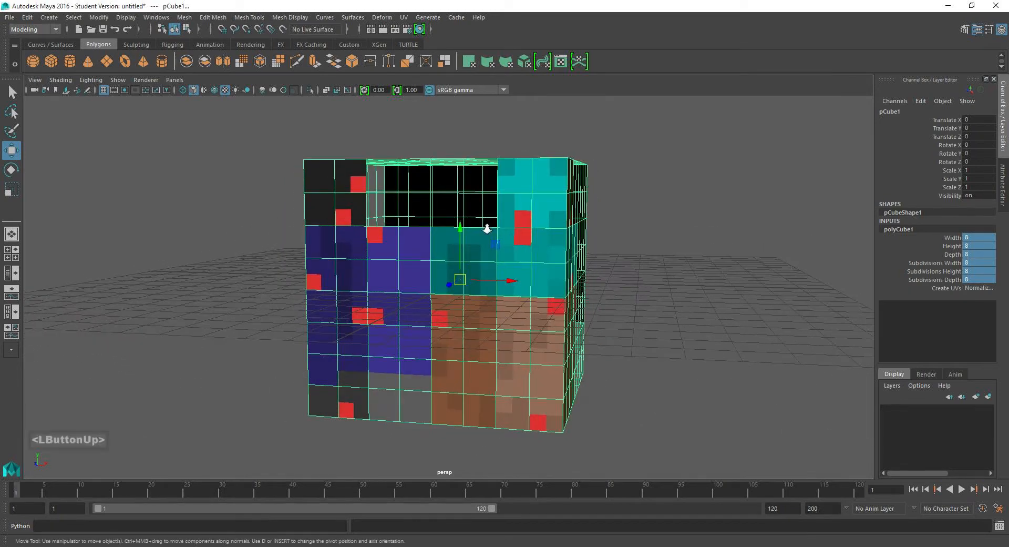
alt+middle_drag(491, 226, 479, 241)
alt+drag(477, 240, 521, 242)
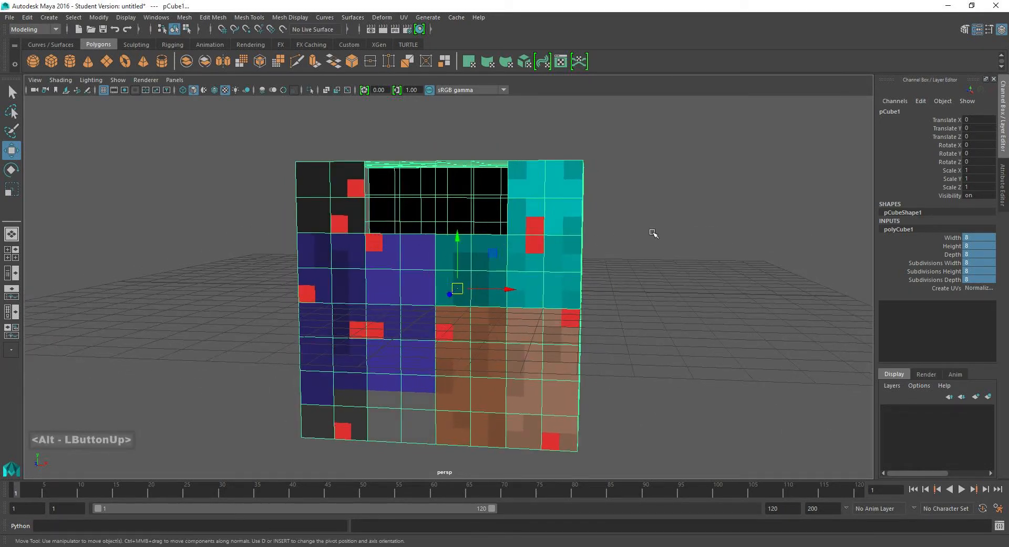
click(621, 236)
alt+drag(621, 236, 559, 249)
click(528, 250)
scroll(520, 252, down, 1)
scroll(519, 253, up, 1)
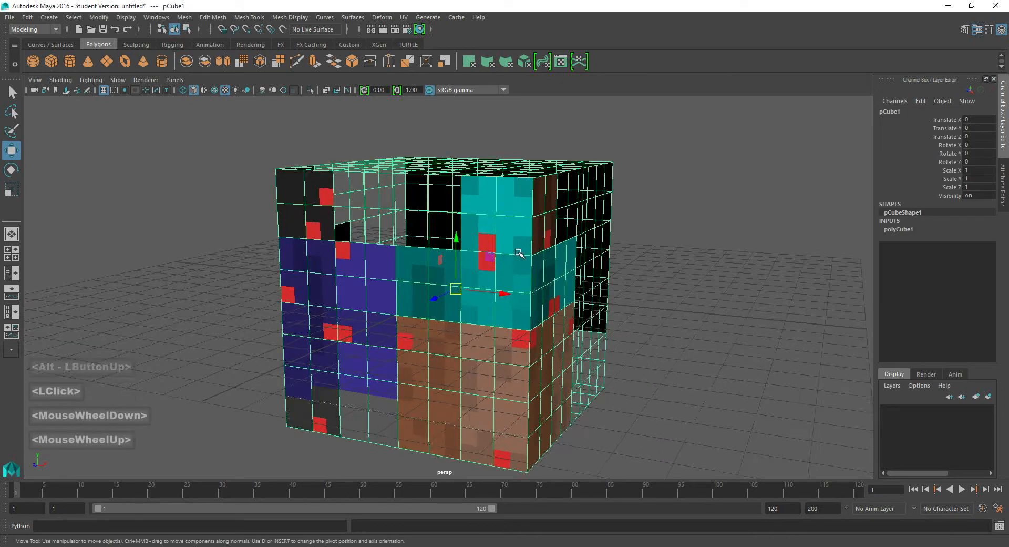
scroll(517, 254, down, 1)
alt+middle_drag(506, 259, 494, 250)
alt+drag(493, 250, 509, 252)
Switch to the OneNote page Part 4 The Head, mark The dimensions as done, and return to Maya.
click(256, 546)
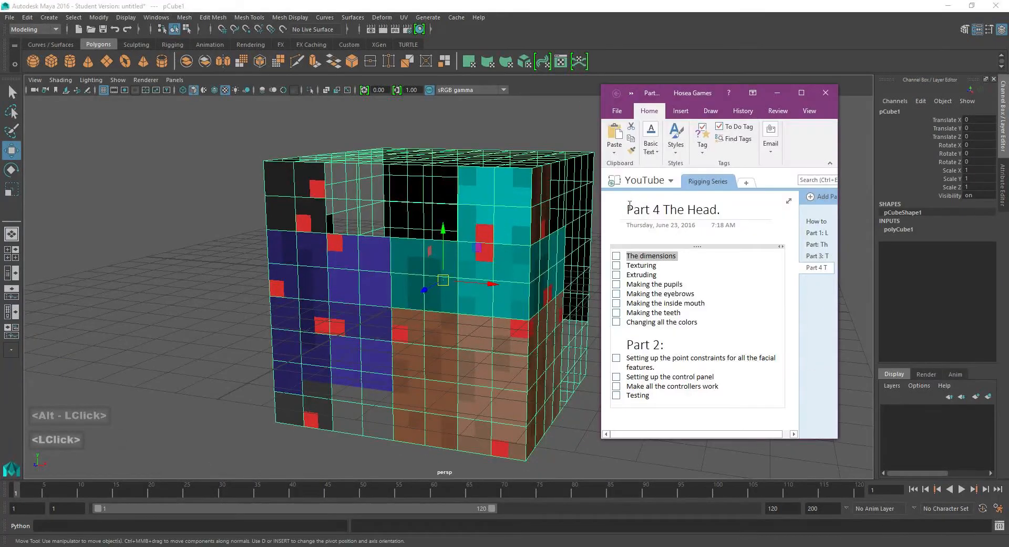
click(617, 256)
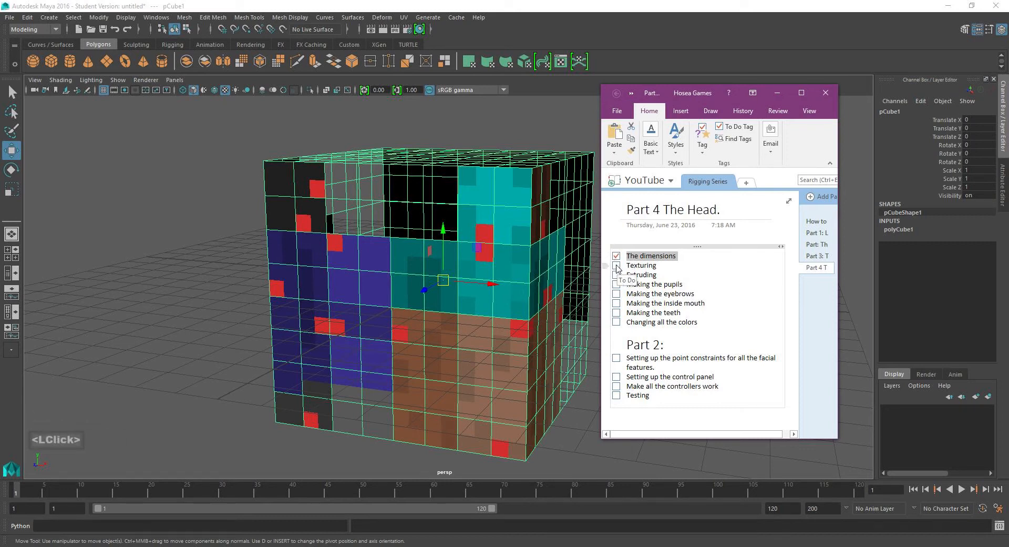
click(777, 93)
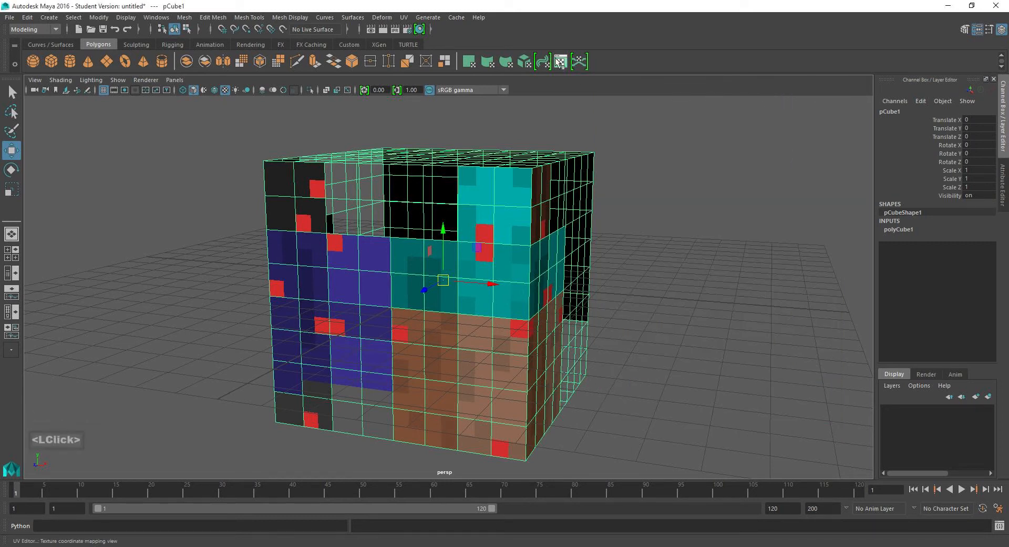
Apply automatic UV mapping to the cube and show the whole layout in an enlarged UV Editor.
click(525, 62)
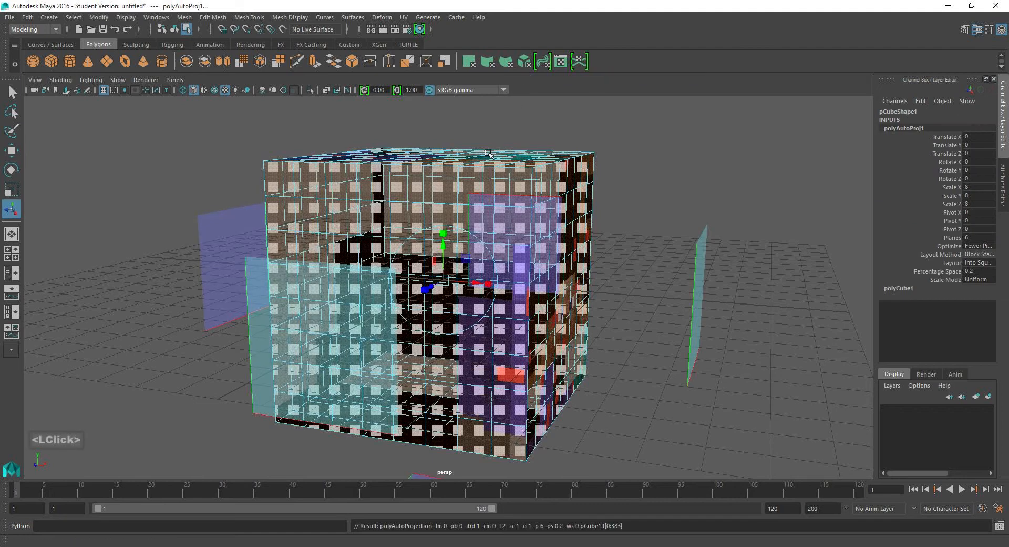
click(560, 62)
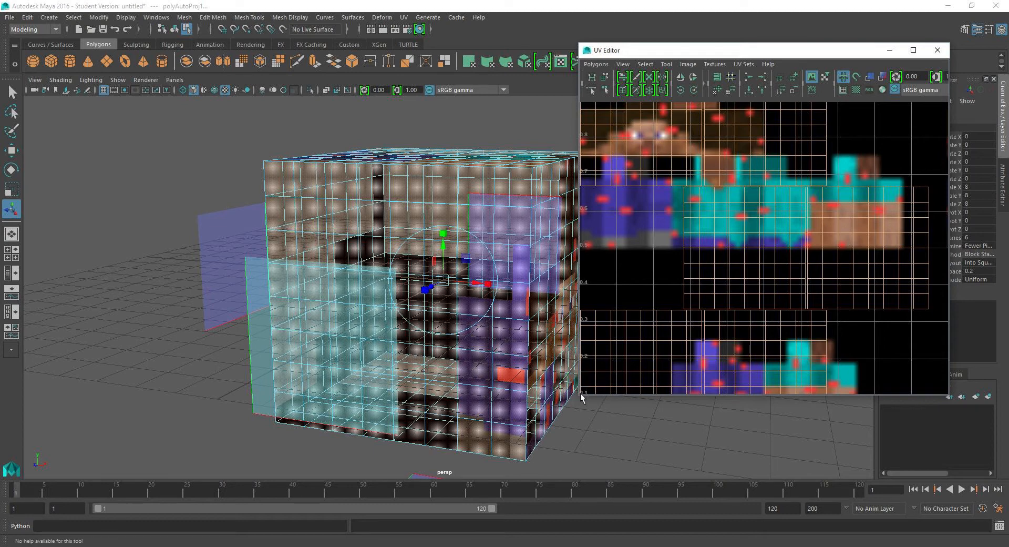
drag(581, 392, 386, 449)
scroll(585, 254, down, 9)
scroll(604, 232, up, 1)
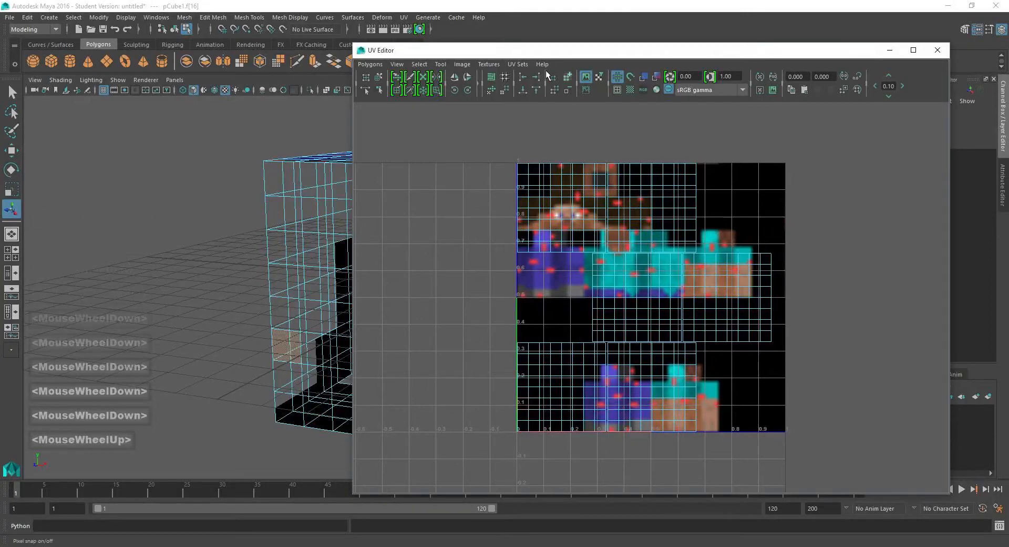
Set the UV Editor to hide its grid, display the texture unfiltered, and shade the UV shells.
click(618, 77)
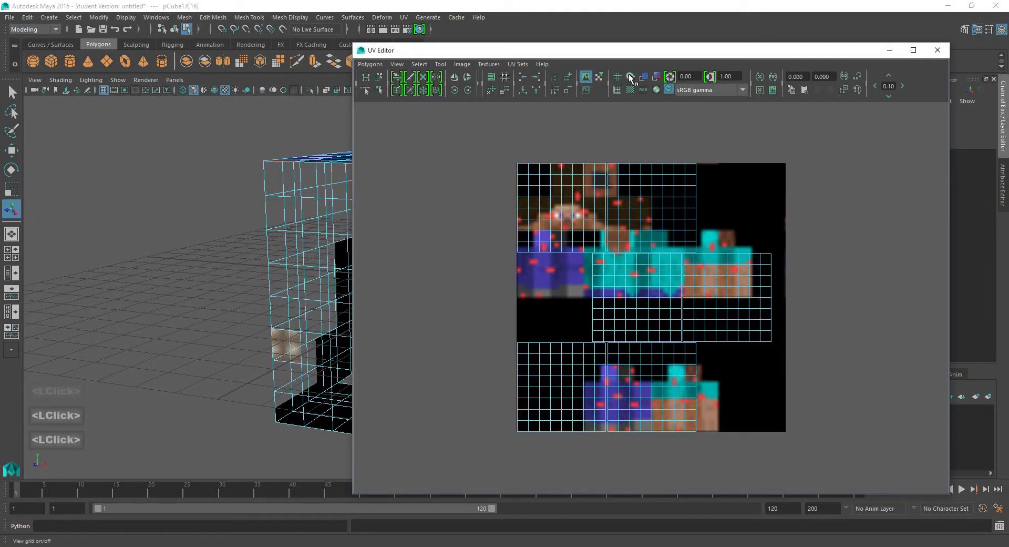
click(617, 78)
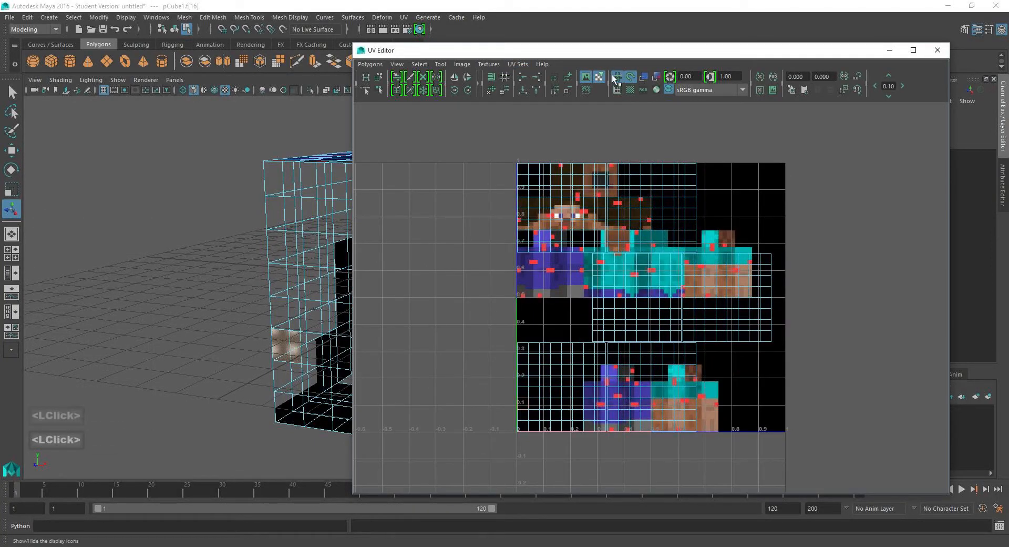
click(616, 78)
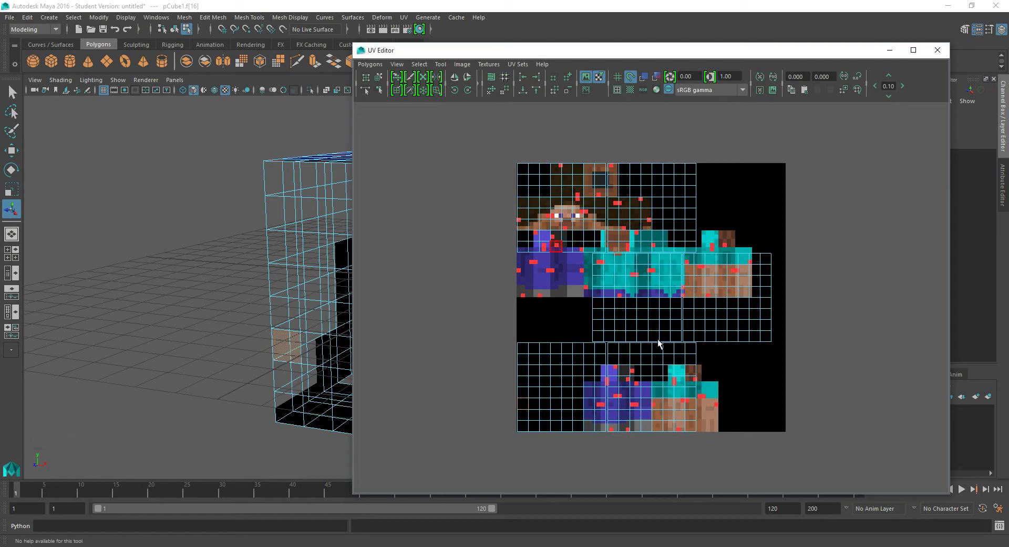
alt+middle_drag(617, 247, 600, 248)
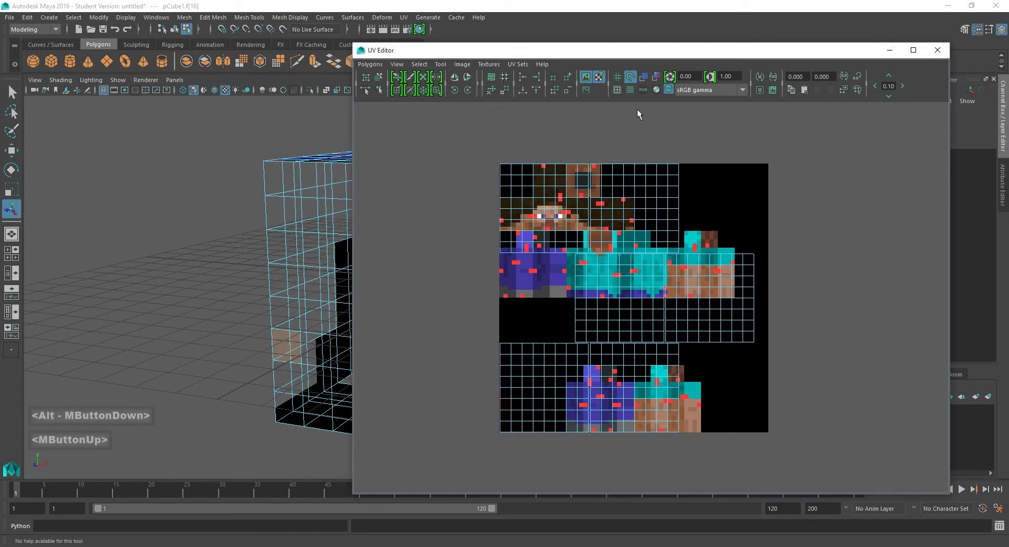
click(644, 77)
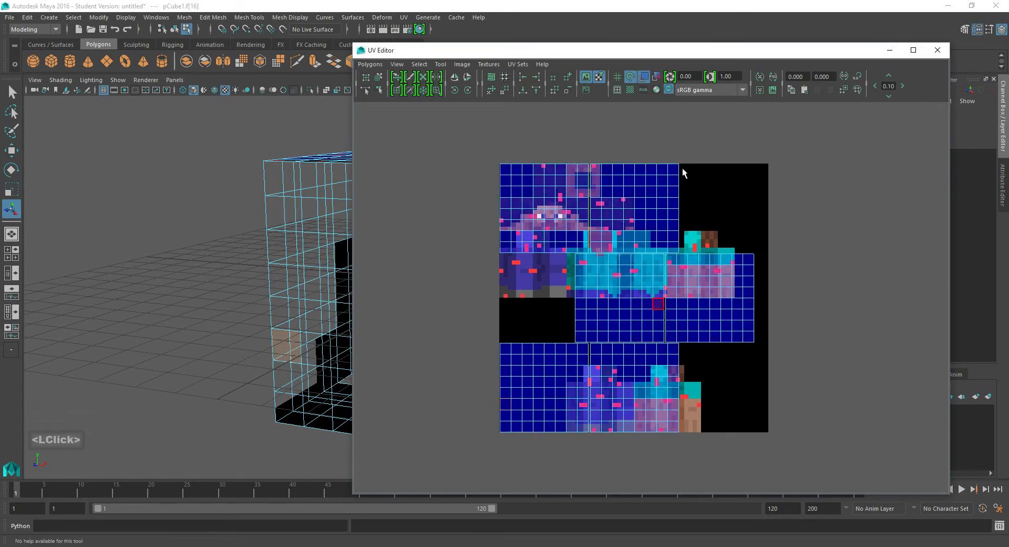
click(584, 213)
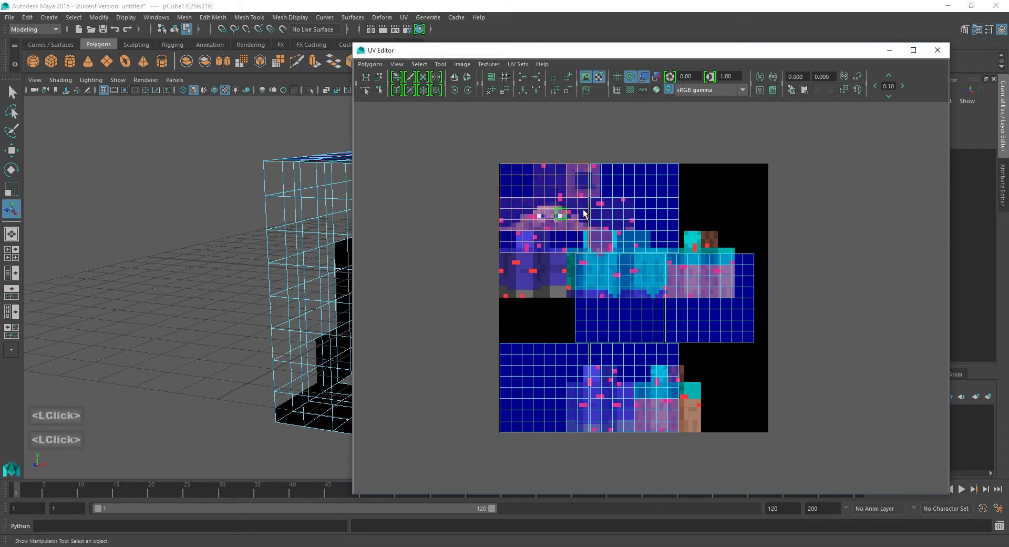
Switch the workspace to the four-view layout and close the floating UV Editor.
drag(504, 50, 532, 44)
alt+middle_drag(271, 248, 222, 237)
key(space)
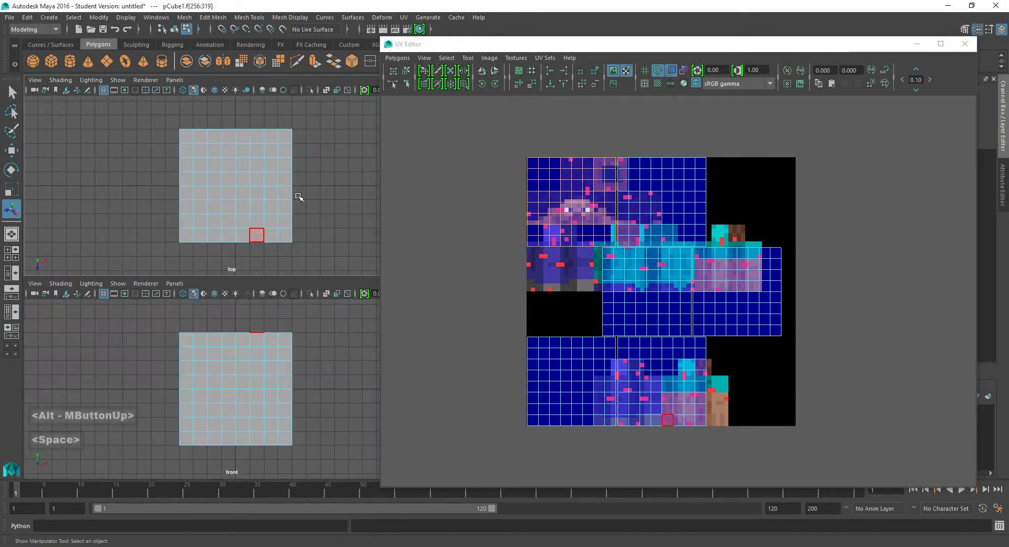
drag(439, 48, 71, 68)
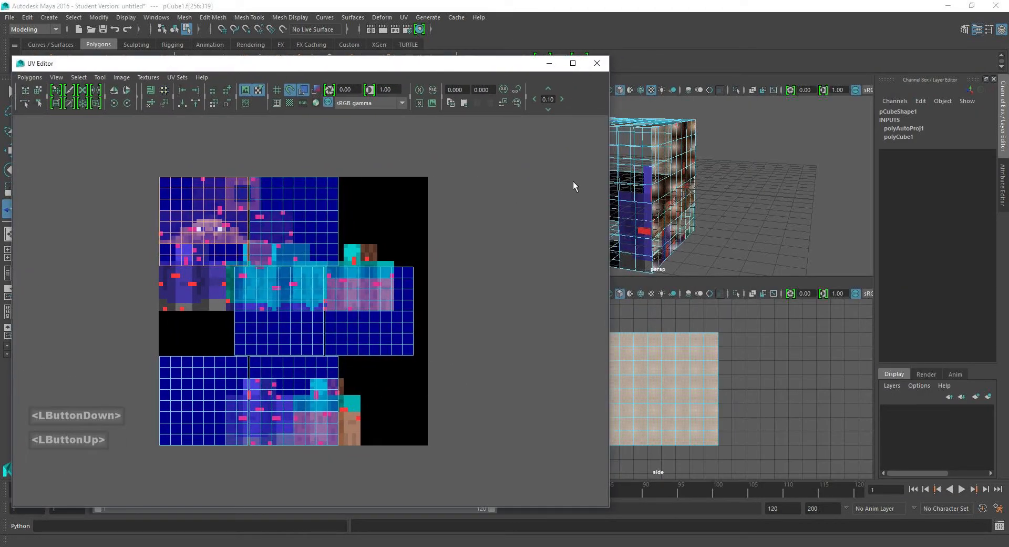
click(597, 64)
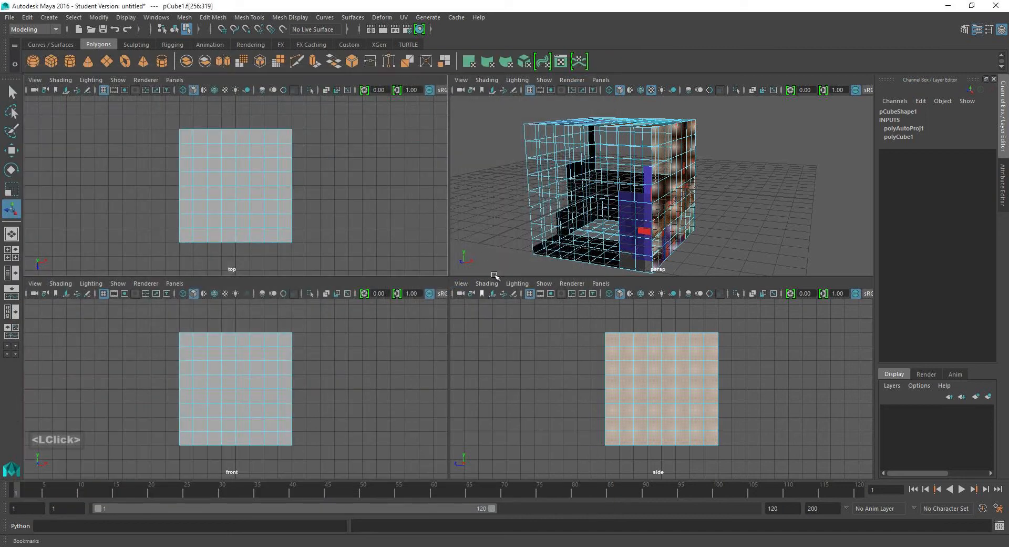
Enlarge the upper two viewports and replace the top view with the UV Editor beside the perspective view.
drag(494, 276, 494, 457)
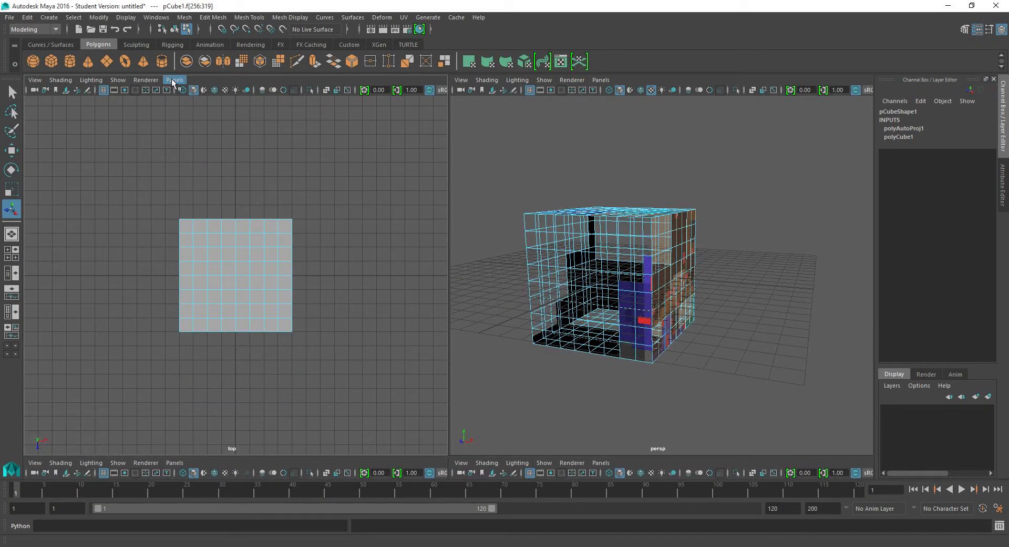
click(174, 80)
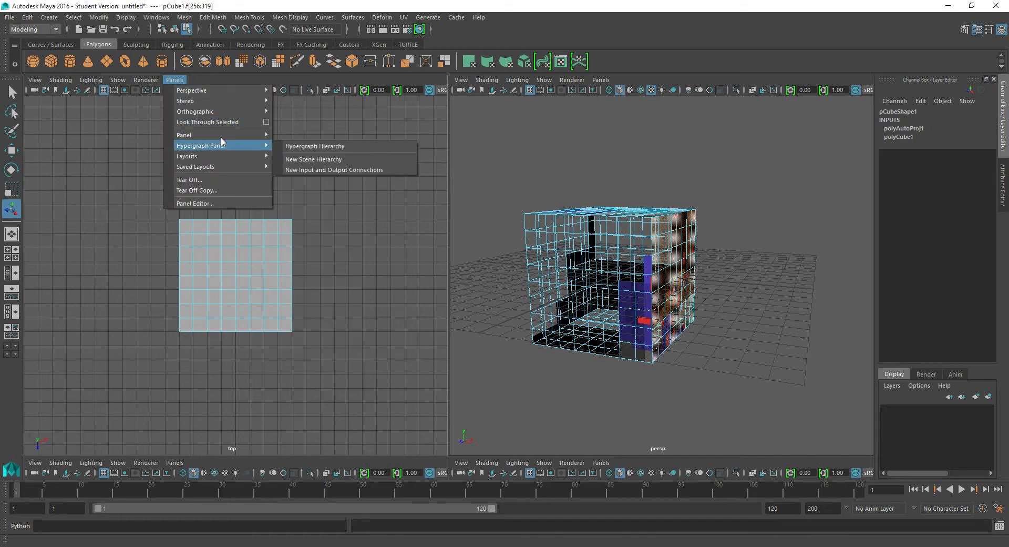
mouse_move(222, 135)
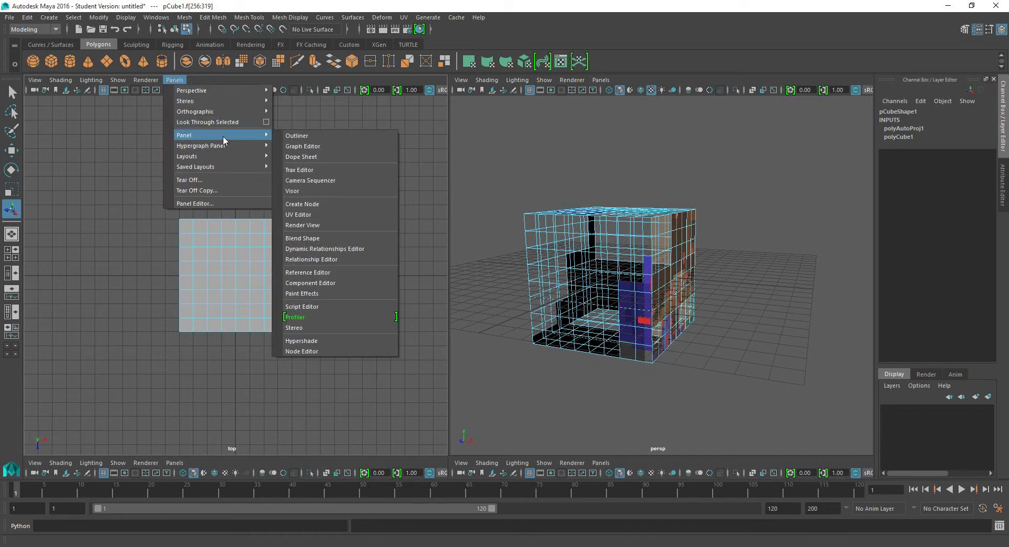
click(311, 213)
scroll(249, 261, up, 4)
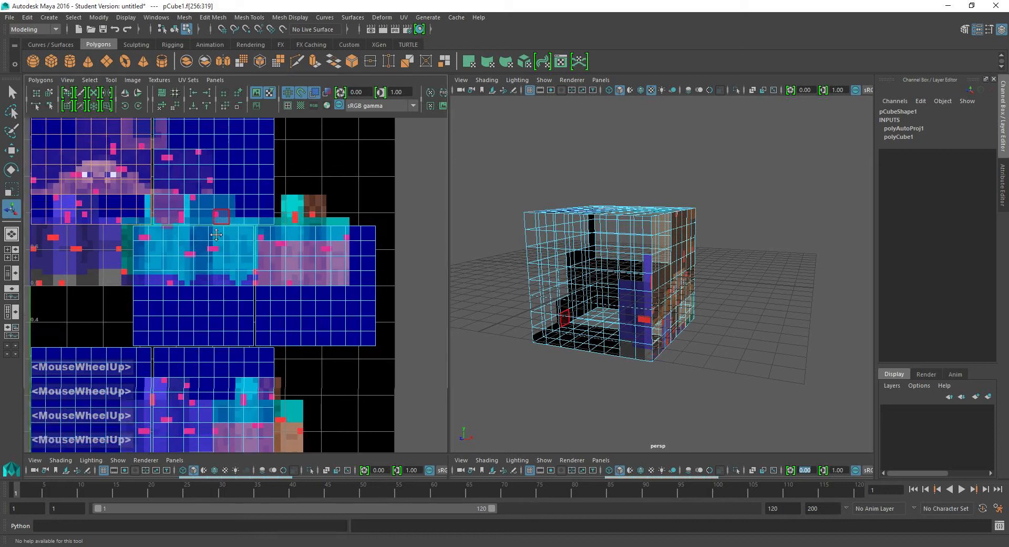
alt+middle_drag(191, 227, 261, 247)
scroll(205, 249, up, 1)
scroll(205, 246, up, 1)
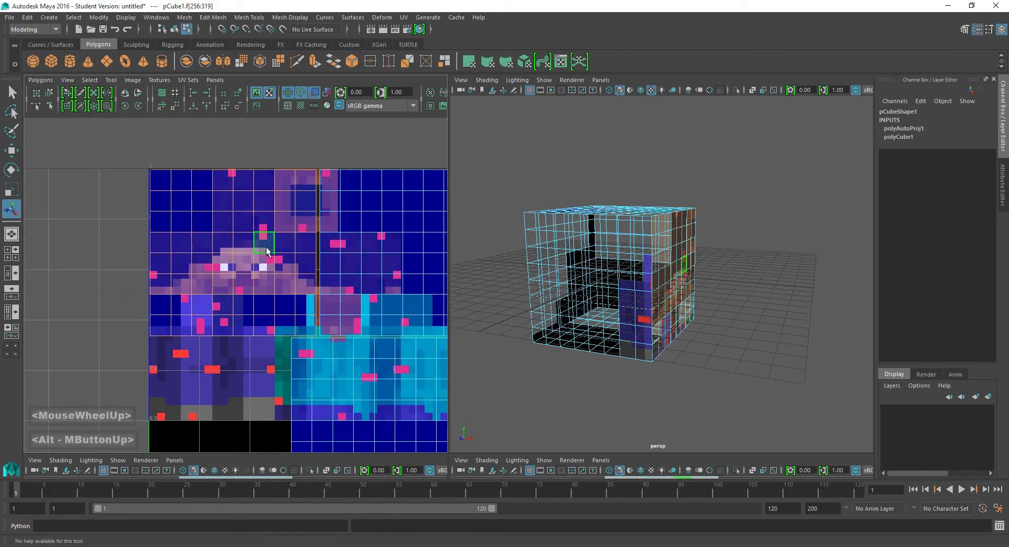
Select all UV shells of the cube and scale them down uniformly to slightly smaller than the skin's head squares.
alt+drag(639, 254, 590, 243)
click(228, 250)
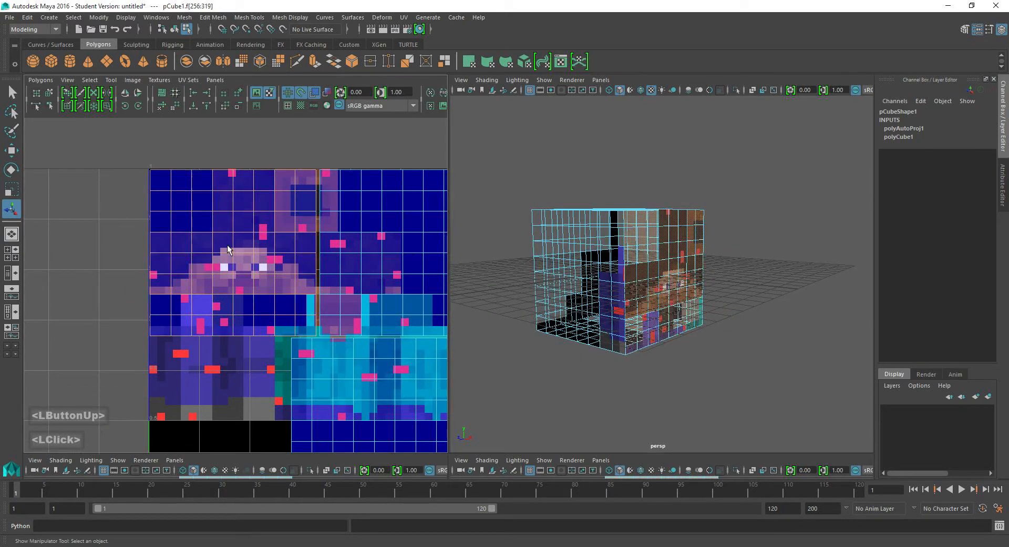
scroll(245, 250, down, 4)
scroll(245, 250, up, 2)
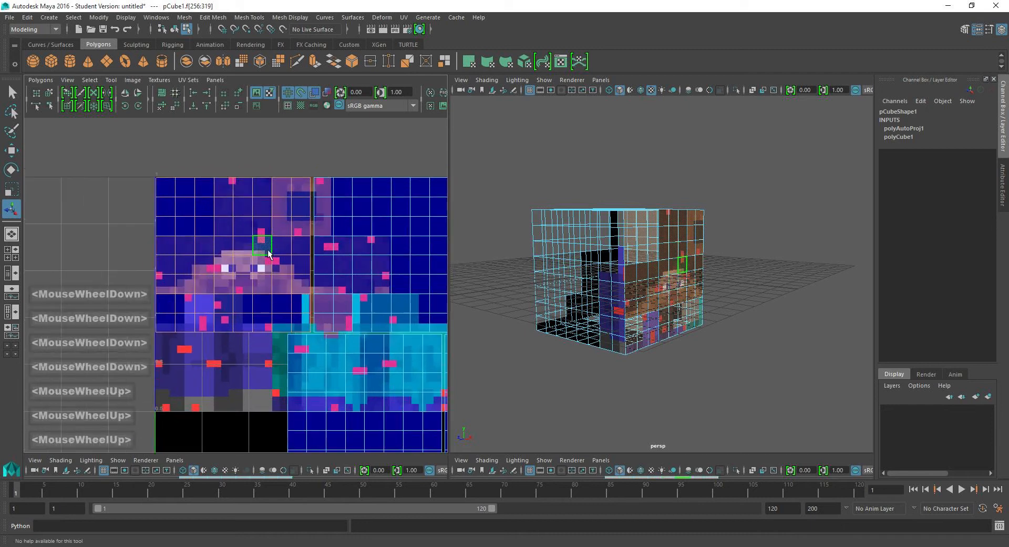
alt+middle_drag(269, 253, 261, 256)
scroll(262, 256, down, 7)
drag(191, 228, 386, 443)
key(r)
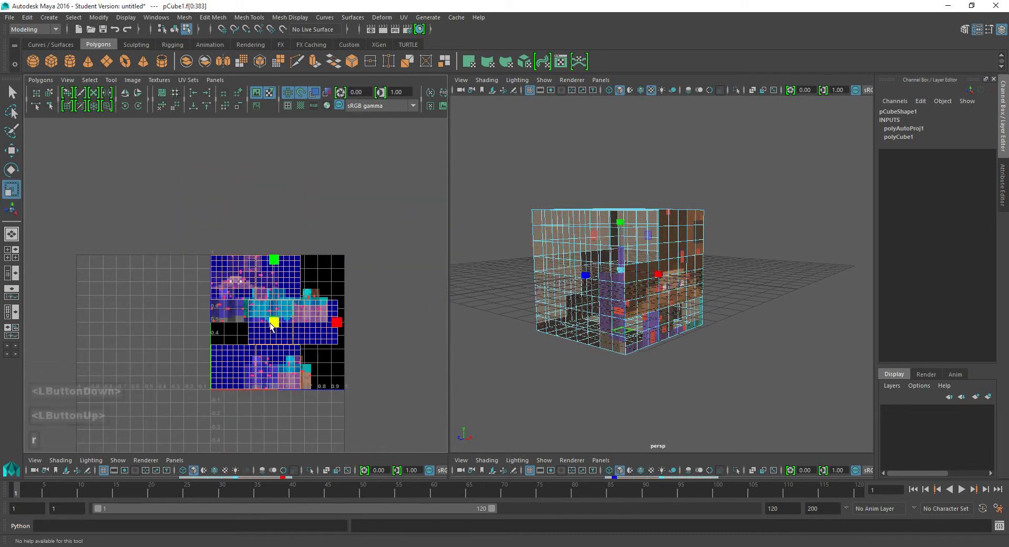
drag(274, 322, 229, 327)
scroll(229, 327, up, 8)
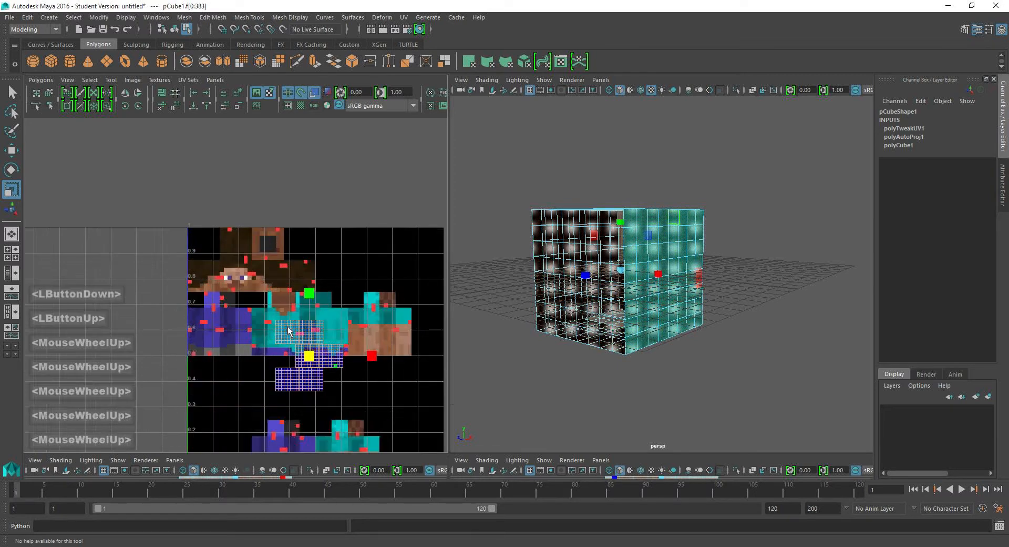
alt+middle_drag(300, 235, 296, 172)
Move the cube's two side UV shells onto the skin's head-side areas on either side of the face.
double_click(319, 279)
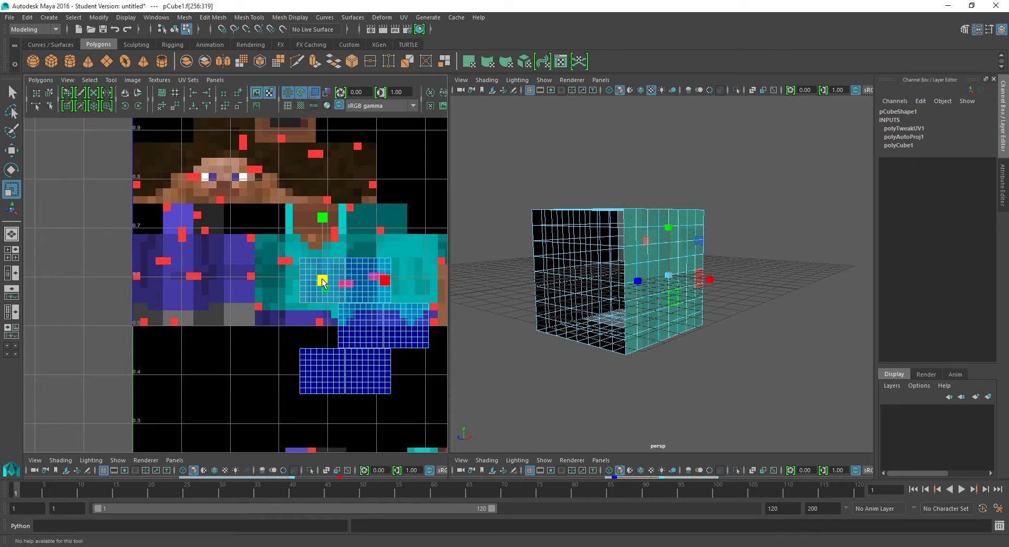
key(w)
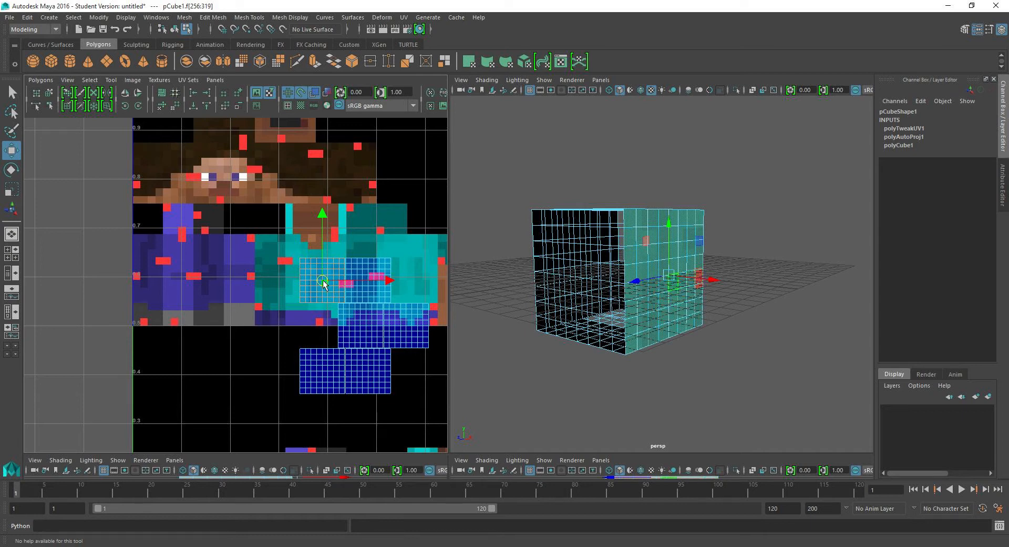
drag(324, 283, 285, 175)
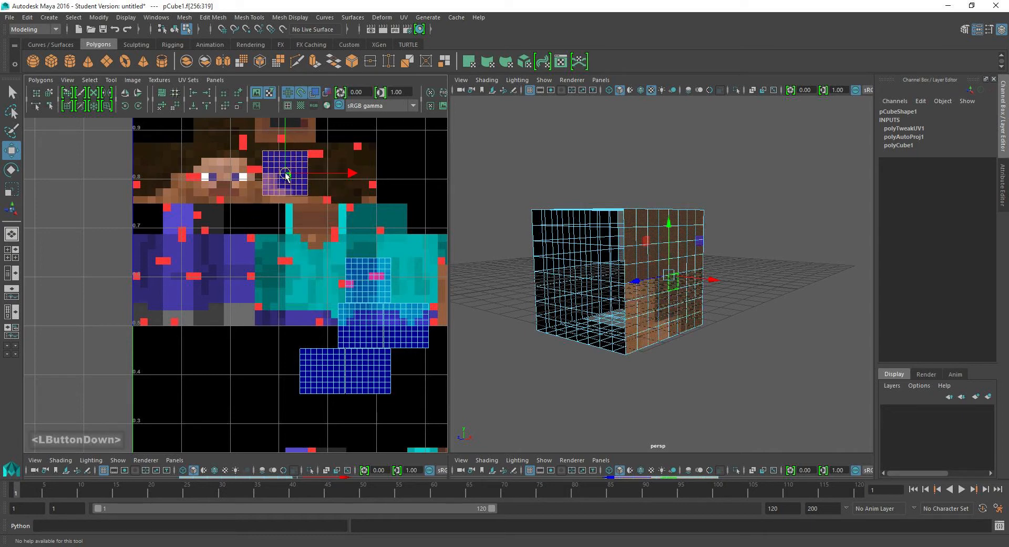
click(353, 271)
drag(353, 271, 164, 182)
Place the underside UV shell on the skin's head-bottom square and the front shell on the face.
alt+middle_drag(359, 340, 298, 403)
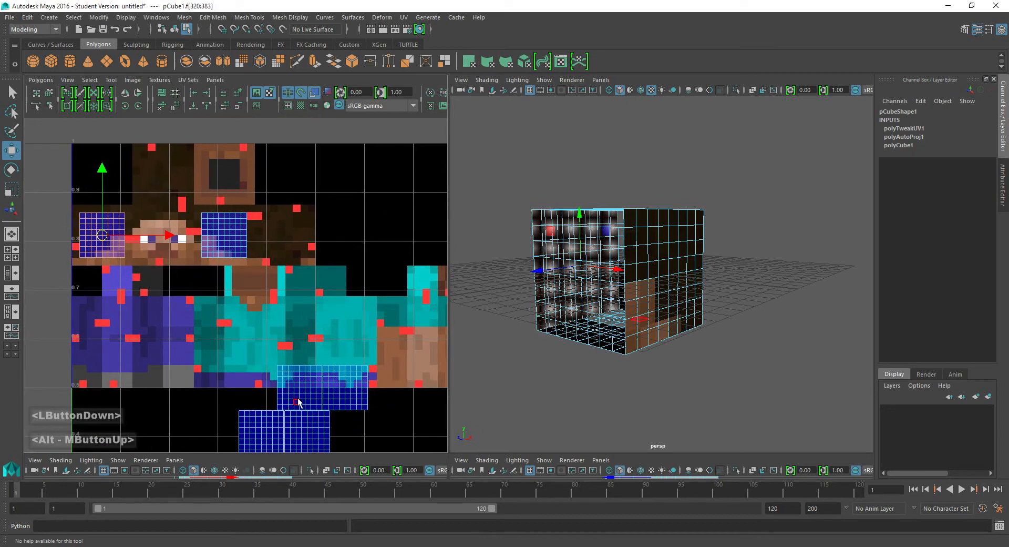
click(298, 402)
drag(306, 388, 223, 172)
double_click(254, 425)
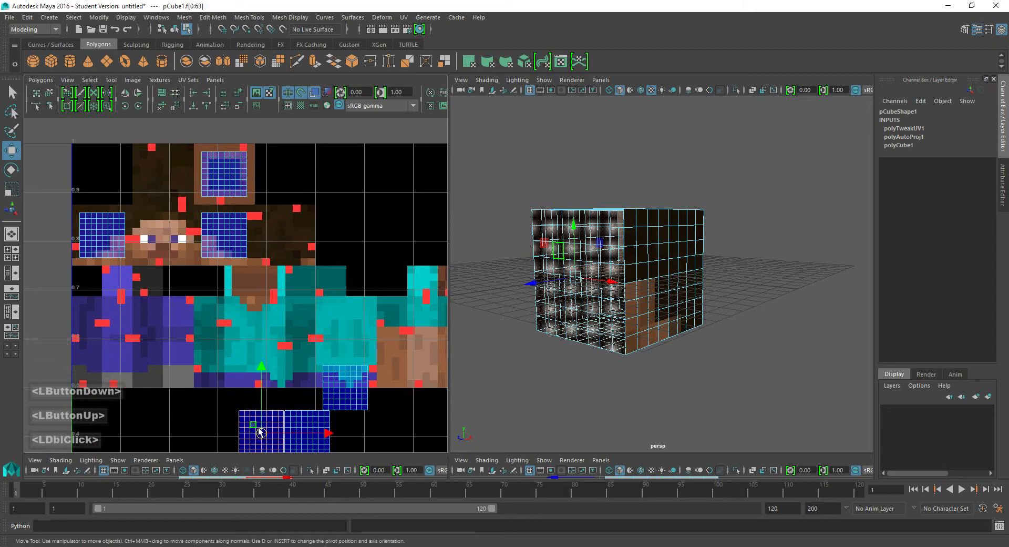
drag(261, 432, 164, 225)
Place the top UV shell on the hair square above the face and the remaining shell on the back-of-head area.
double_click(307, 422)
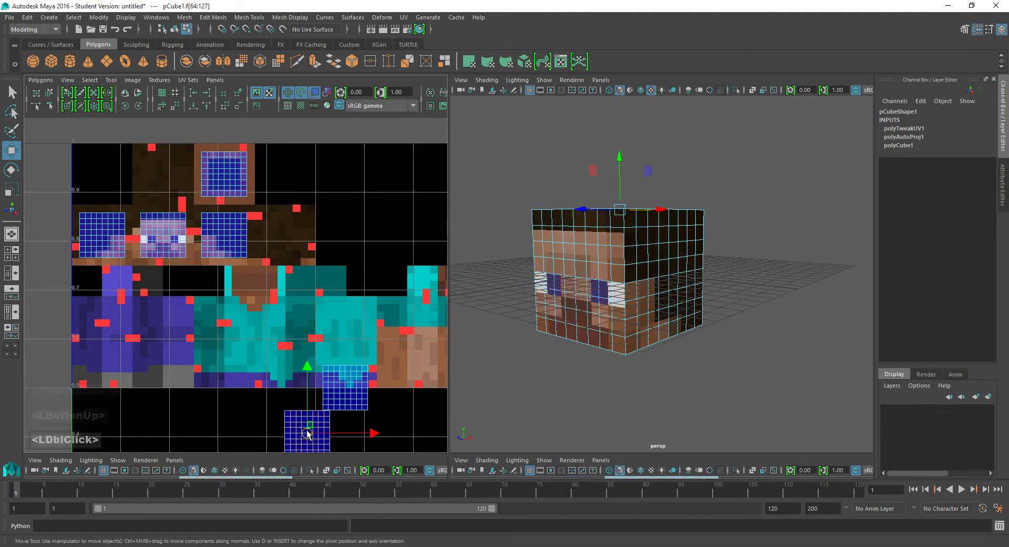
drag(306, 422, 163, 174)
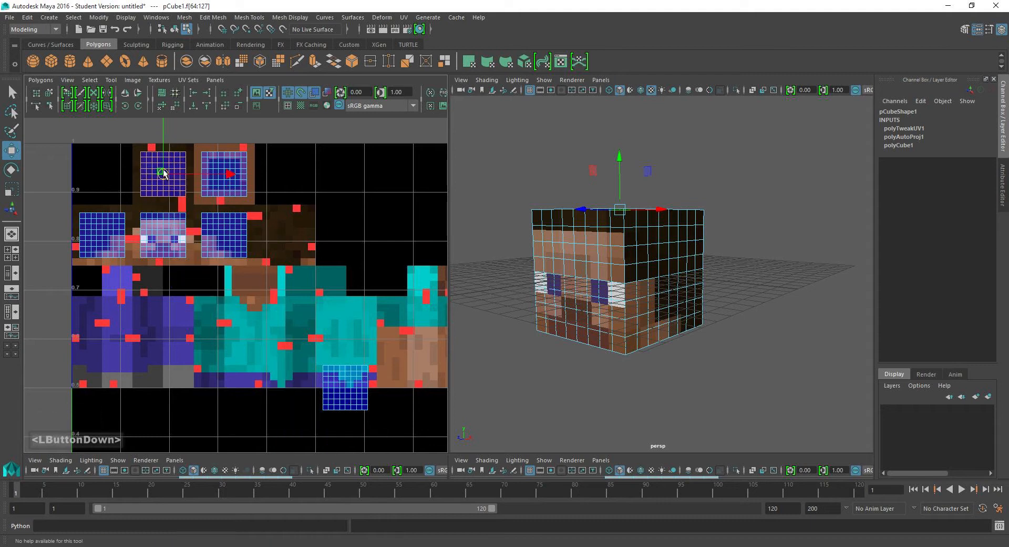
double_click(345, 391)
drag(345, 392, 290, 237)
alt+drag(610, 282, 576, 282)
scroll(576, 282, up, 3)
alt+middle_drag(576, 282, 647, 275)
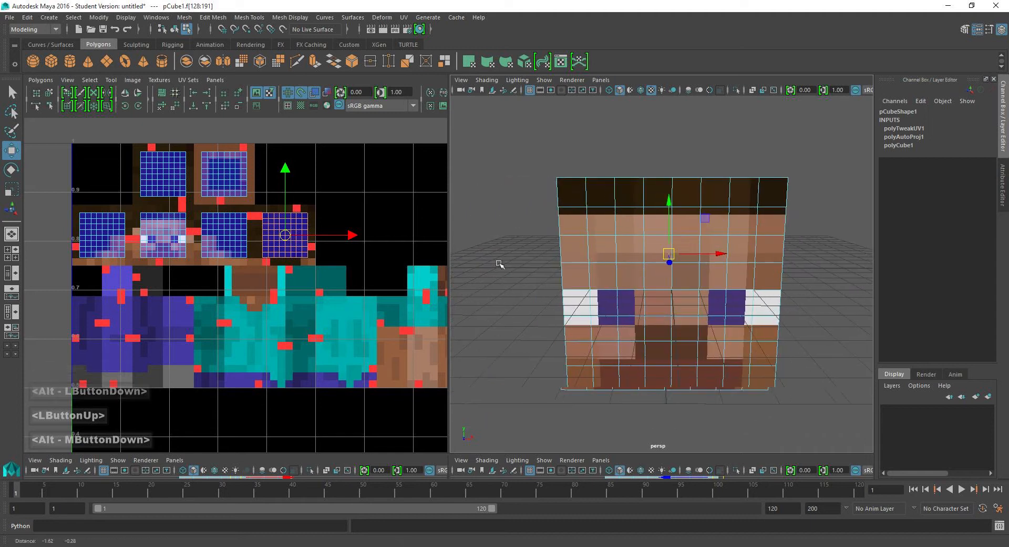
Switch the UV Editor to UV selection and select the right-edge UV column of the leftmost side shell.
alt+middle_drag(365, 244, 398, 274)
scroll(192, 262, up, 1)
scroll(192, 262, up, 3)
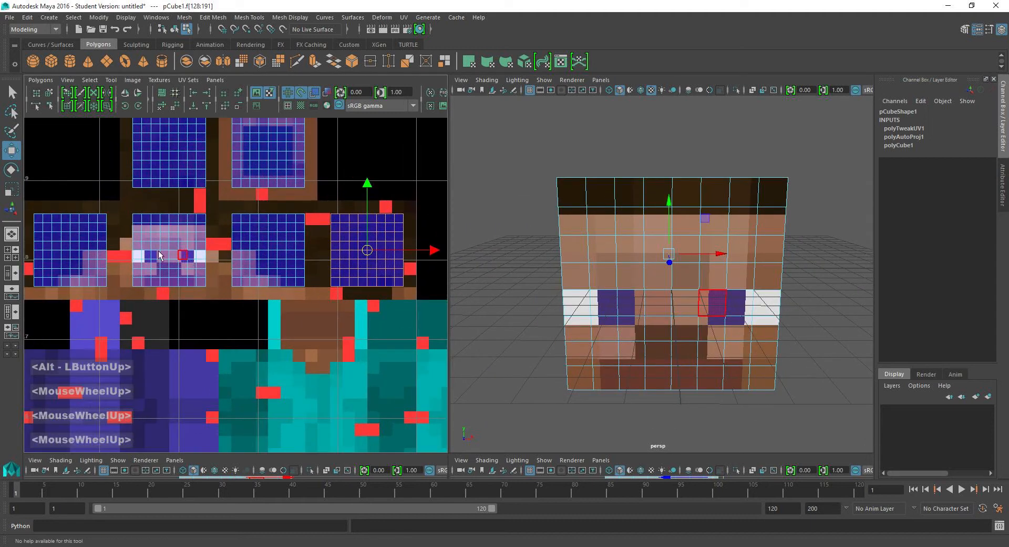
mouse_move(203, 243)
alt+middle_down()
mouse_move(228, 252)
mouse_move(205, 252)
alt+middle_up()
click(129, 241)
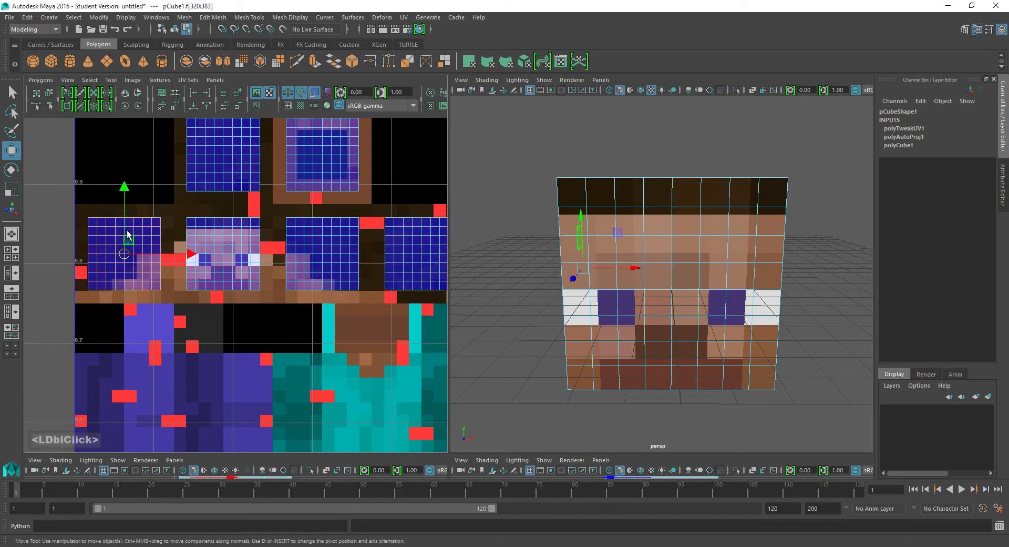
alt+middle_drag(124, 239, 228, 245)
right_click(213, 245)
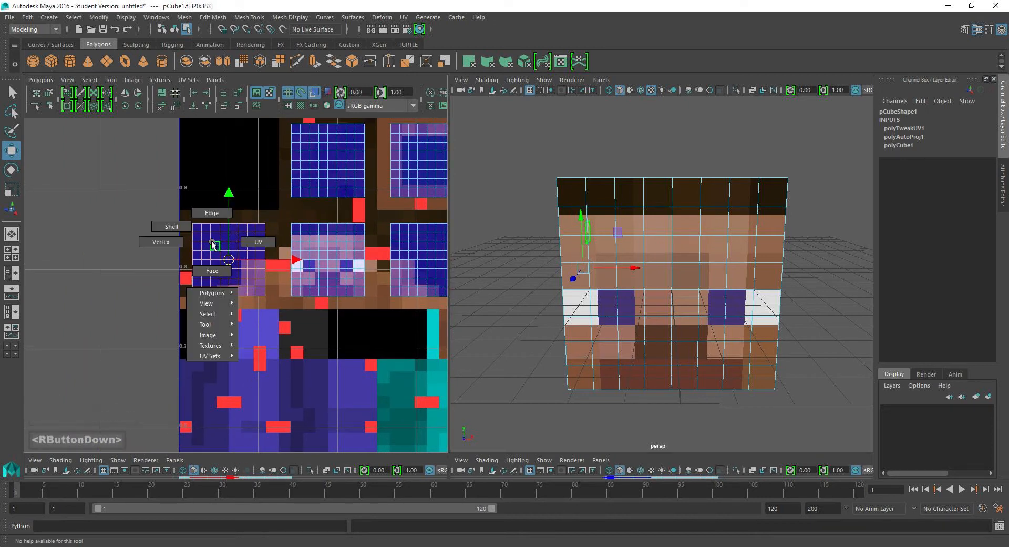
right_drag(252, 248, 258, 247)
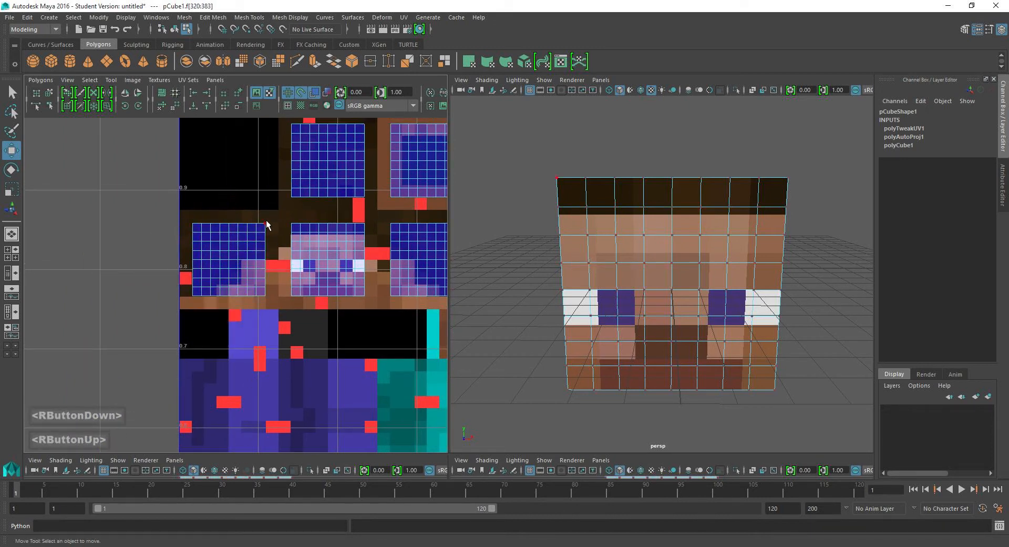
drag(262, 204, 266, 297)
scroll(278, 279, up, 2)
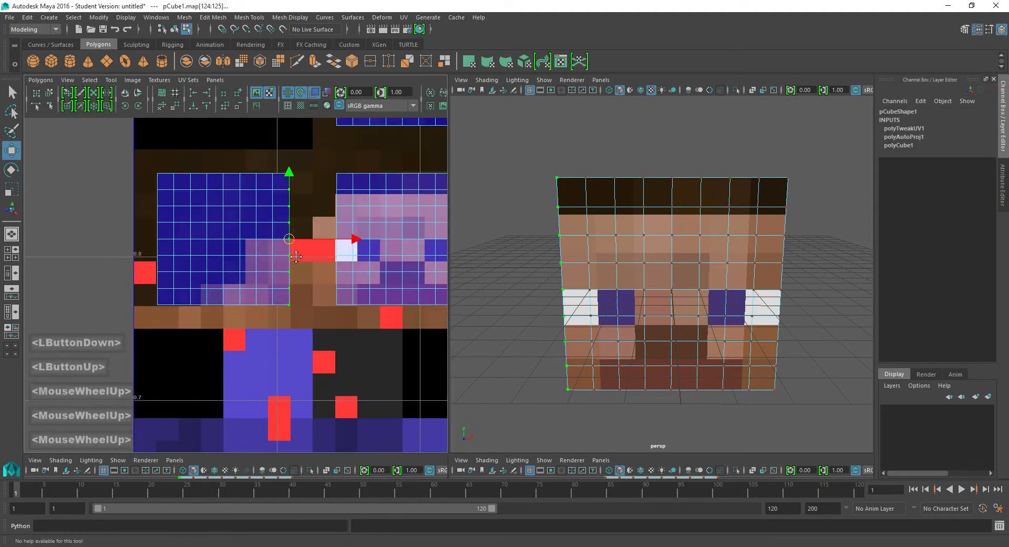
alt+middle_drag(317, 185, 265, 285)
drag(283, 288, 282, 290)
alt+middle_drag(114, 207, 234, 214)
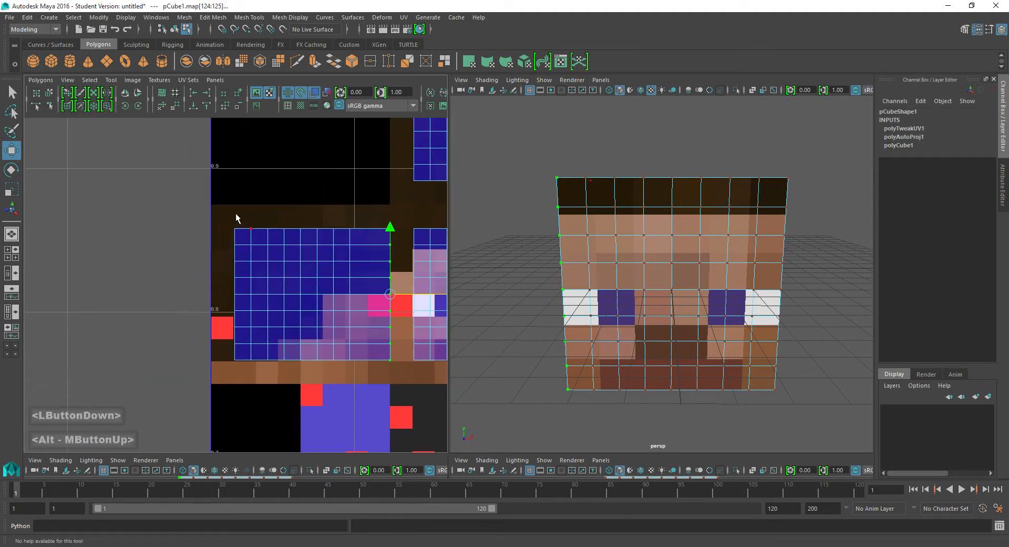
drag(223, 208, 238, 360)
scroll(247, 347, down, 1)
key(ctrl+z)
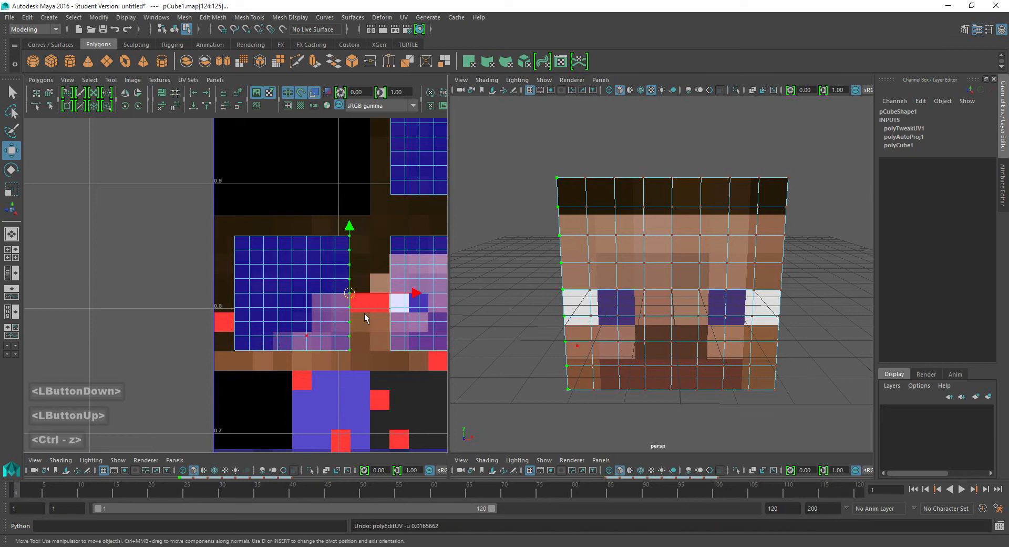
Add the right-edge UV columns of the other three shells in the row and move all four to their squares' right borders.
scroll(316, 315, down, 2)
alt+middle_drag(388, 274, 254, 270)
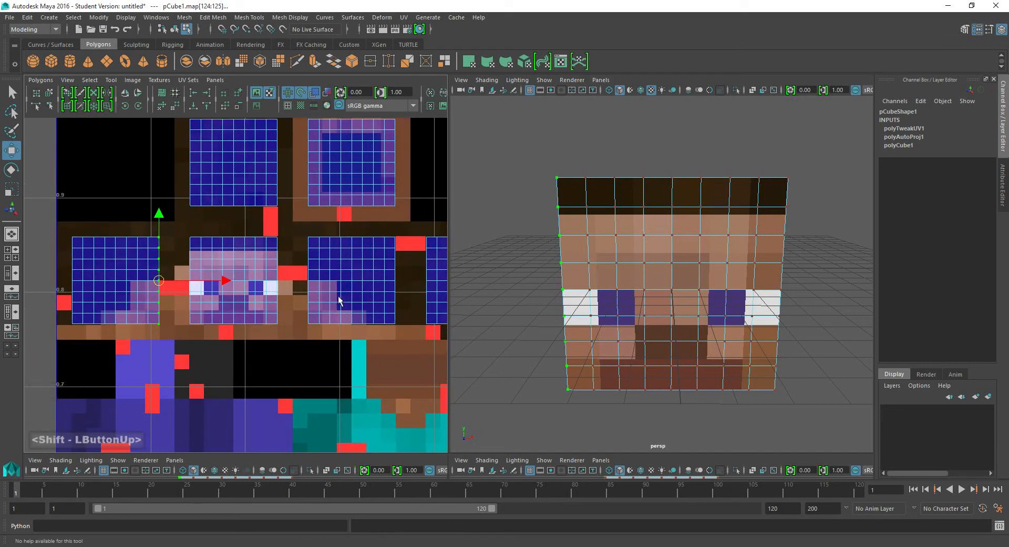
alt+middle_drag(388, 245, 295, 250)
shift+drag(294, 235, 322, 341)
scroll(368, 316, down, 1)
alt+middle_drag(399, 243, 327, 261)
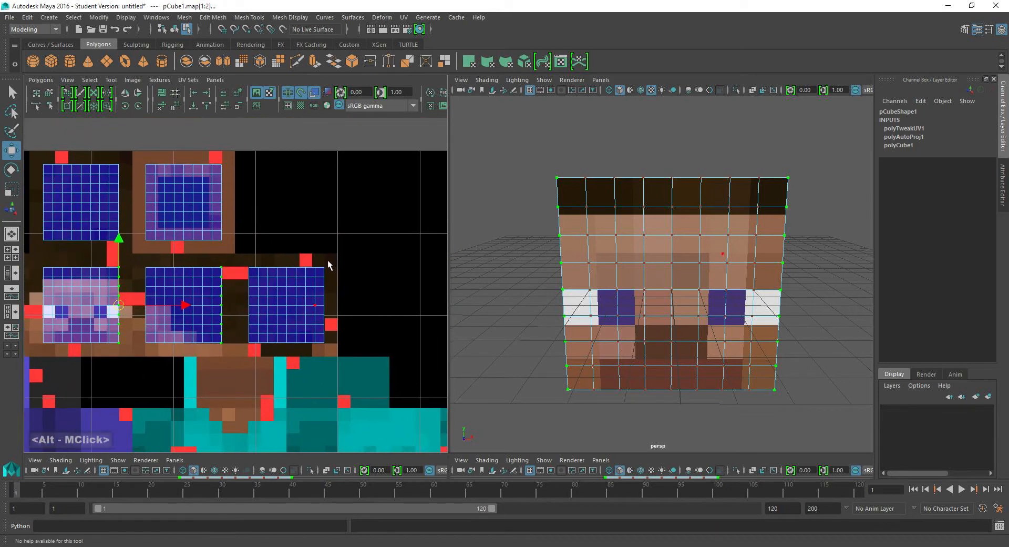
shift+drag(320, 259, 332, 350)
alt+middle_drag(266, 320, 368, 302)
drag(338, 287, 343, 292)
alt+middle_drag(269, 283, 355, 266)
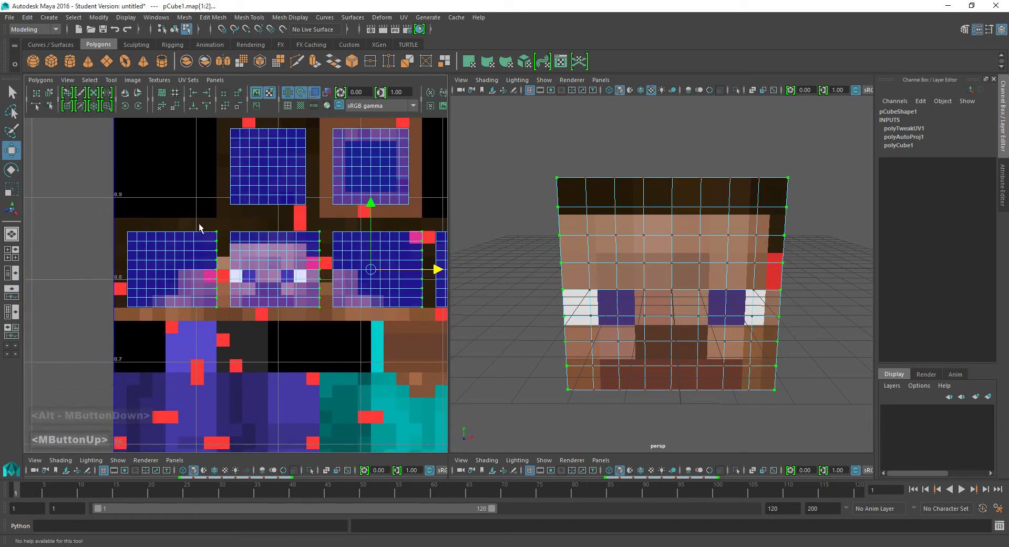
Move the second UV column from the right in all four row shells to one texture pixel inside the border.
drag(190, 226, 198, 302)
drag(194, 340, 195, 339)
shift+drag(295, 225, 298, 316)
alt+middle_drag(302, 286, 223, 301)
shift+drag(315, 237, 322, 299)
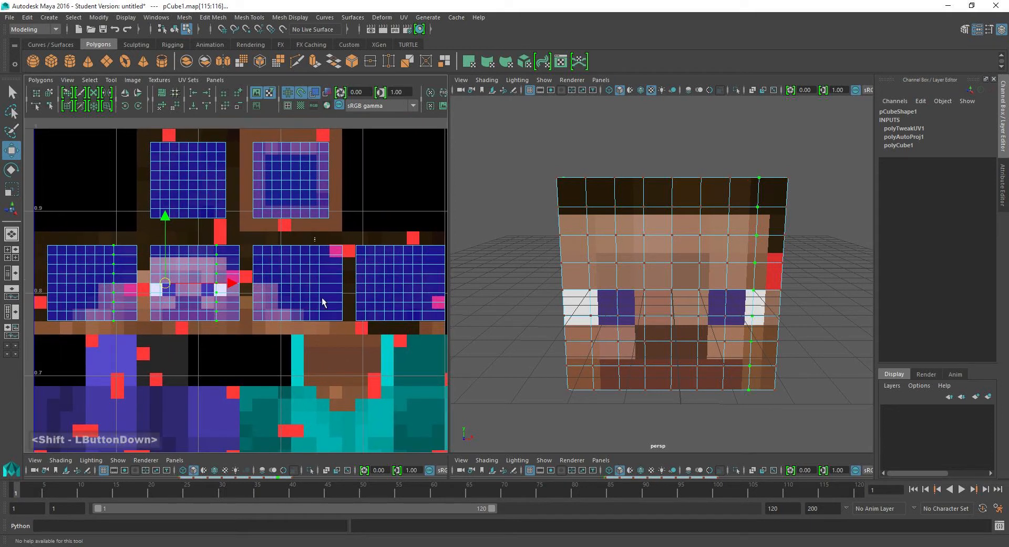
alt+middle_drag(402, 273, 345, 272)
shift+drag(361, 238, 374, 338)
drag(271, 284, 282, 284)
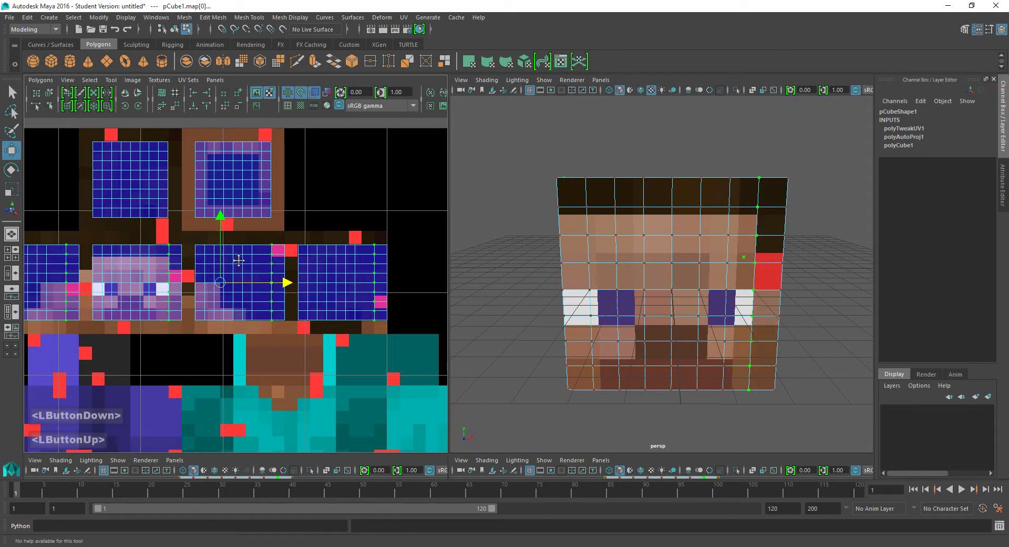
Align the two rightmost UV columns of the top and underside shells with the square borders and the adjacent pixel lines.
alt+middle_drag(248, 174, 343, 209)
drag(376, 171, 361, 259)
shift+drag(256, 170, 257, 262)
drag(382, 218, 392, 213)
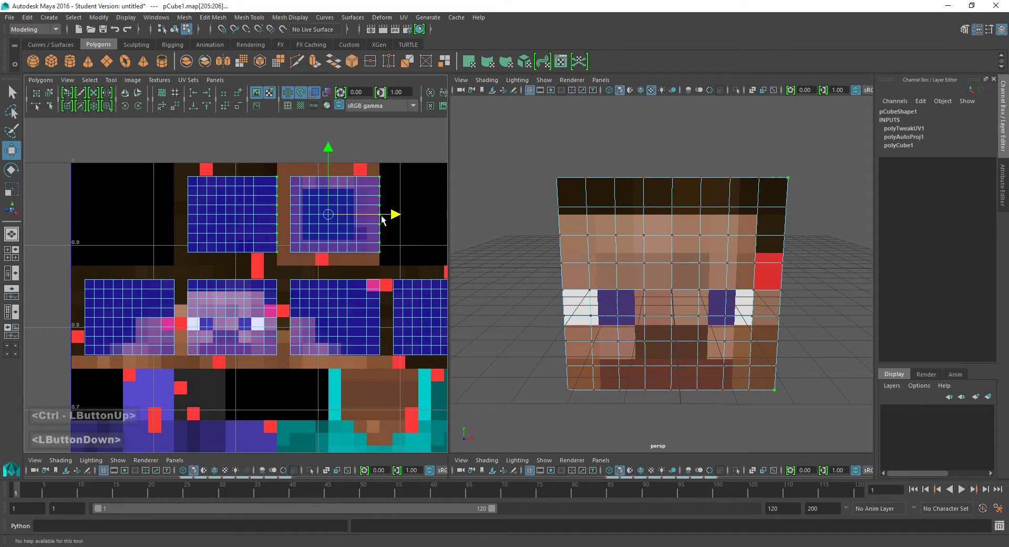
alt+middle_drag(269, 221, 300, 223)
drag(285, 176, 301, 263)
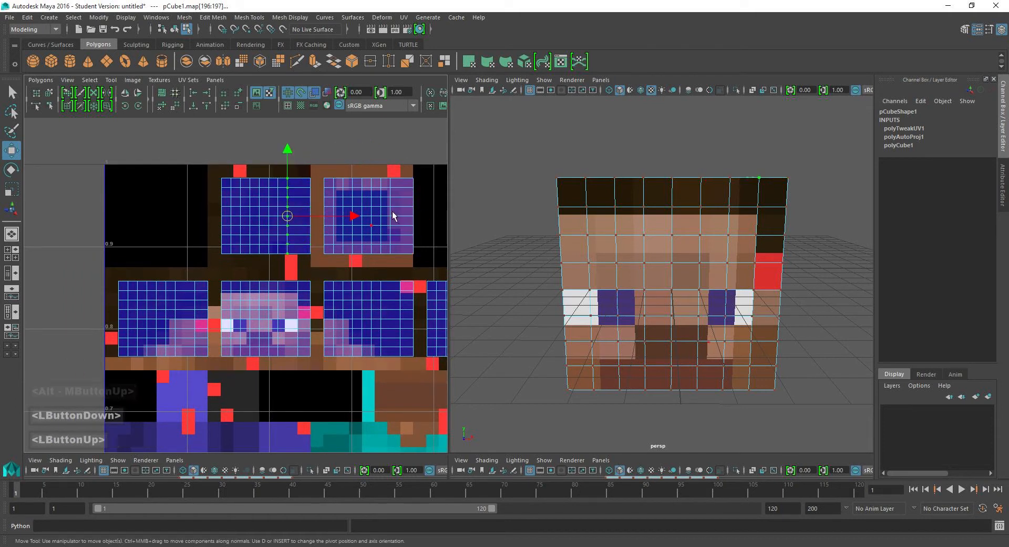
shift+drag(387, 171, 395, 261)
drag(402, 215, 412, 213)
Move the third UV column from the right in all six shells onto its pixel line, and align the remaining columns and rows likewise.
drag(275, 175, 285, 263)
shift+drag(378, 170, 389, 261)
alt+shift+middle_drag(389, 261, 185, 184)
shift+drag(185, 184, 205, 281)
shift+drag(291, 192, 340, 267)
alt+shift+middle_drag(339, 266, 255, 305)
shift+drag(305, 231, 319, 332)
alt+middle_drag(345, 288, 241, 296)
shift+drag(308, 245, 316, 336)
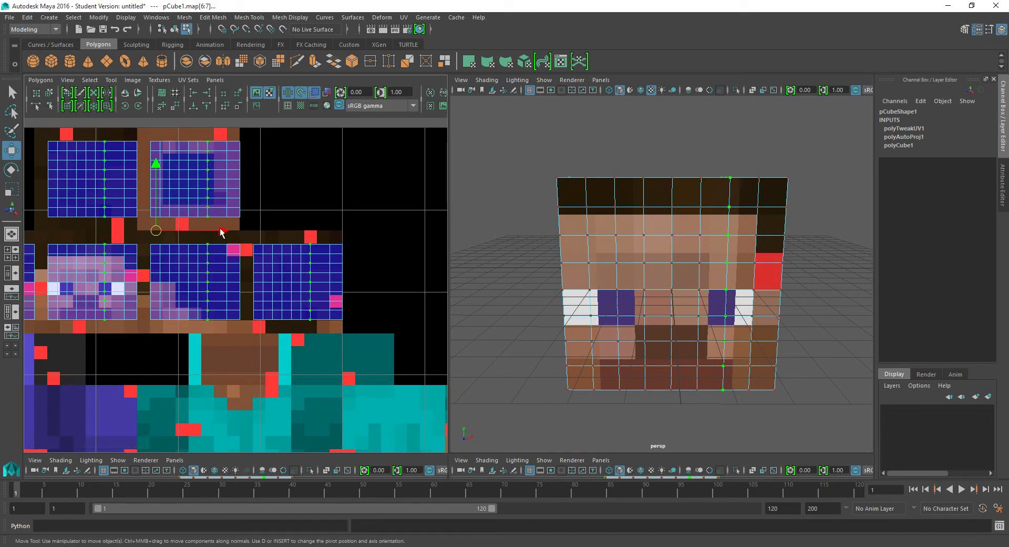
drag(220, 231, 225, 228)
alt+middle_drag(225, 227, 272, 268)
drag(269, 182, 277, 277)
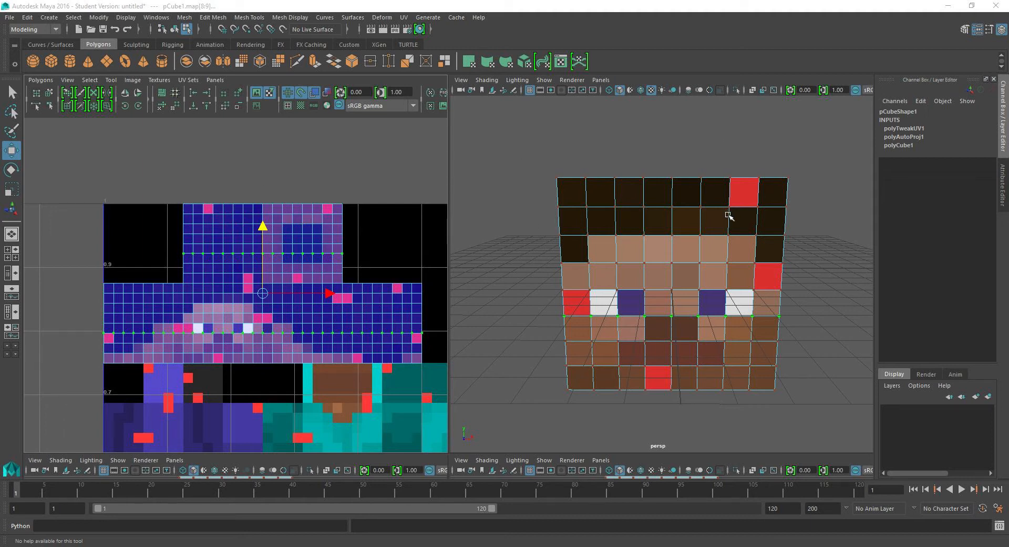
Return the cube to object selection, deselect it, and inspect the textured head from the front and below.
alt+drag(729, 216, 705, 197)
right_drag(688, 168, 709, 150)
click(763, 173)
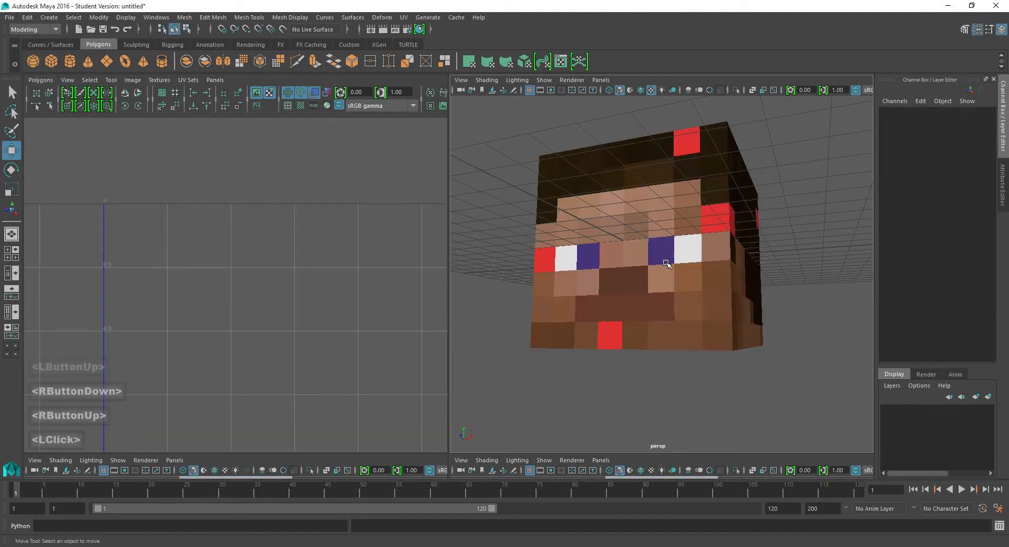
alt+drag(666, 263, 714, 210)
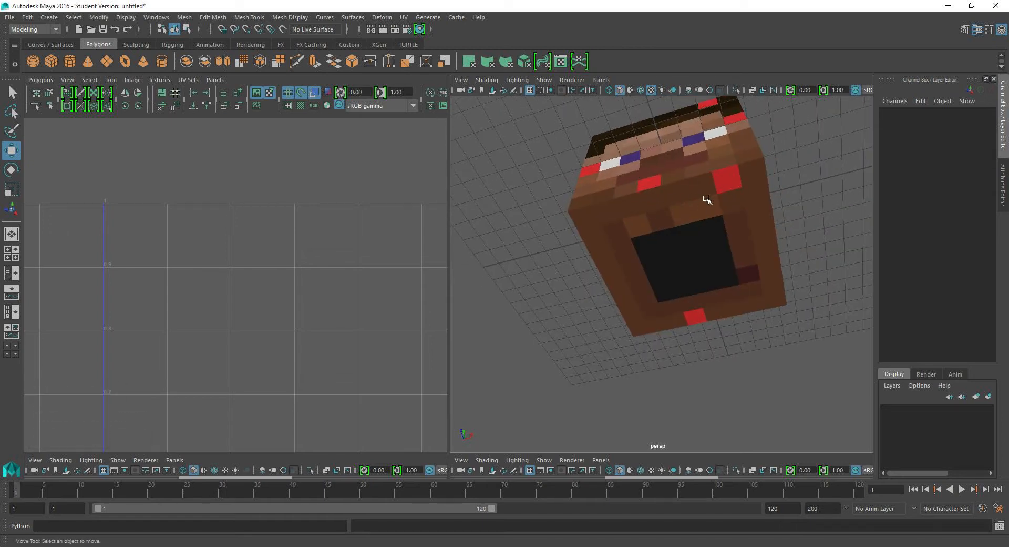
Flip the UVs of the shell covering the back of the head in both the U and V directions.
alt+drag(824, 170, 592, 223)
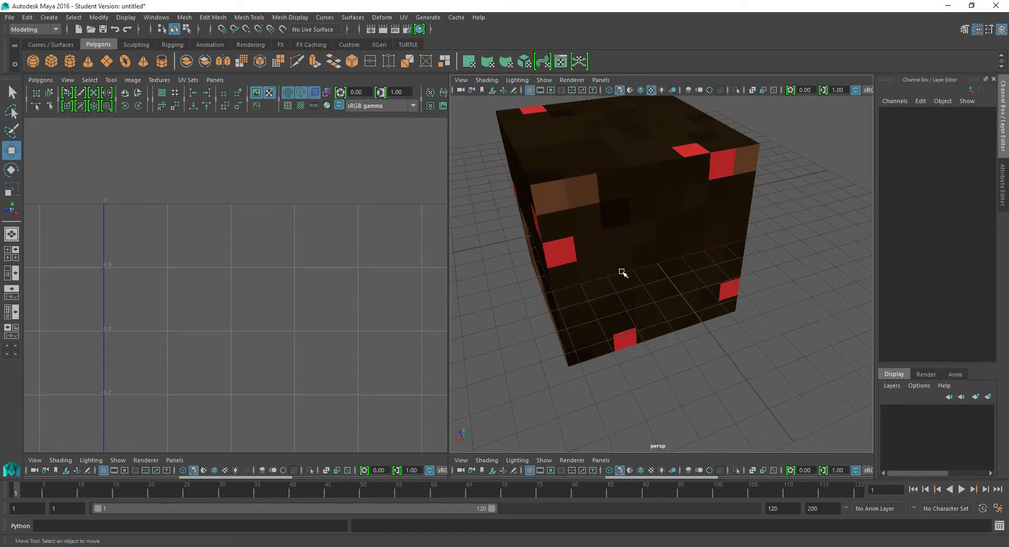
alt+drag(622, 272, 799, 240)
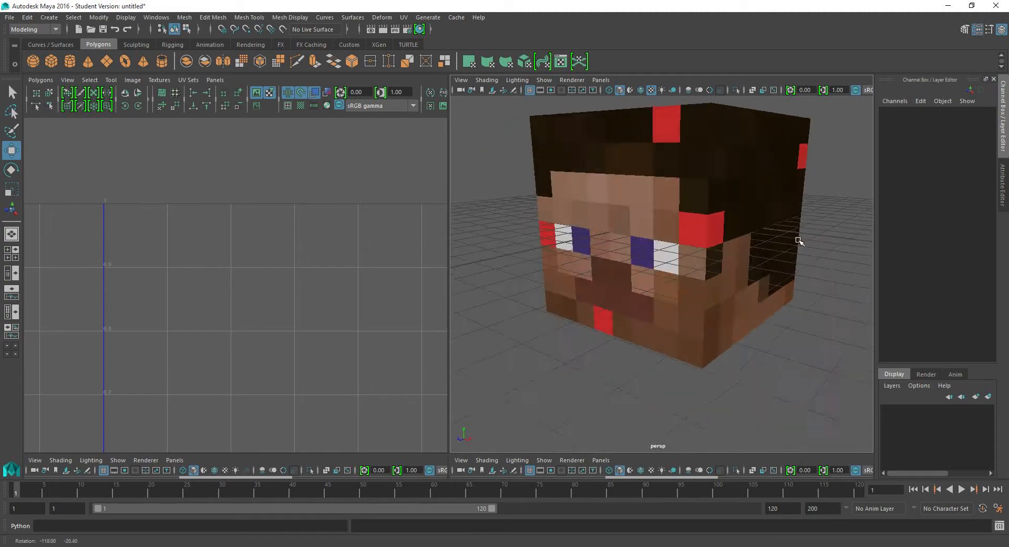
click(715, 209)
alt+drag(714, 209, 589, 200)
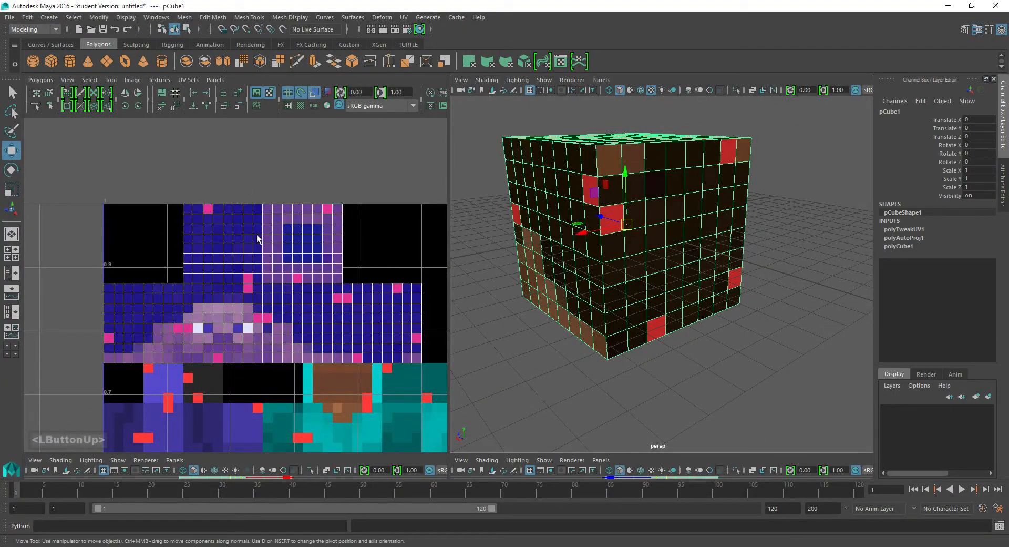
alt+middle_drag(257, 238, 248, 219)
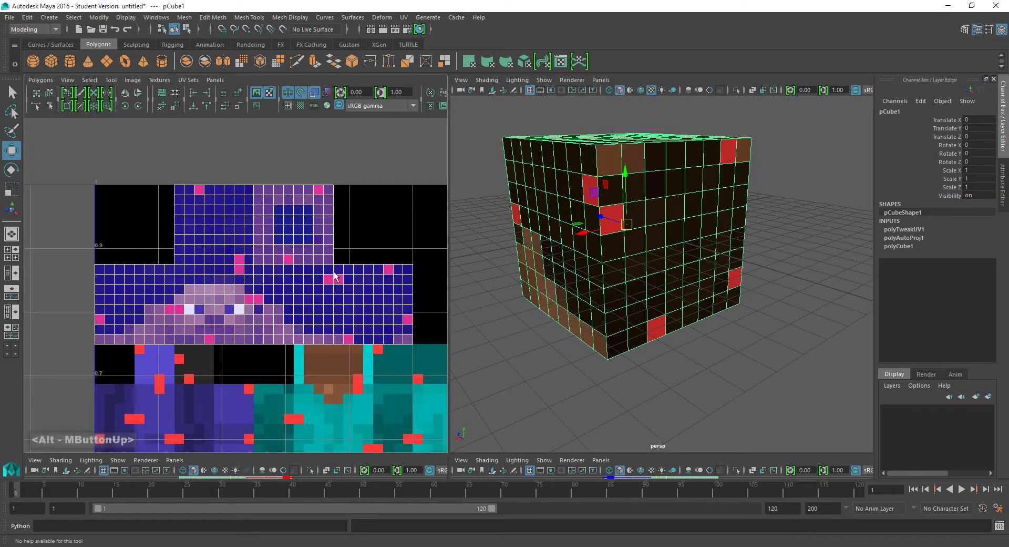
right_drag(335, 277, 342, 286)
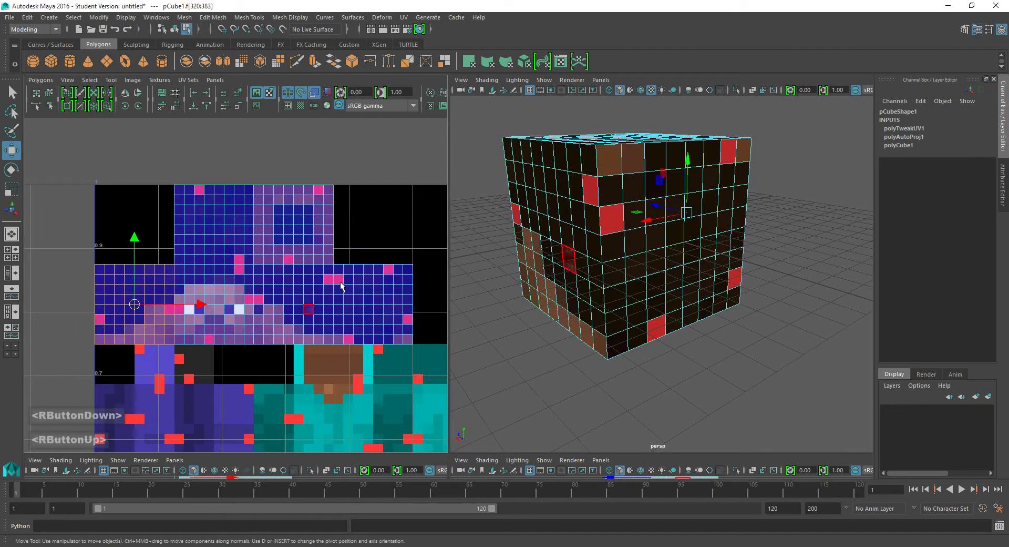
drag(337, 266, 426, 357)
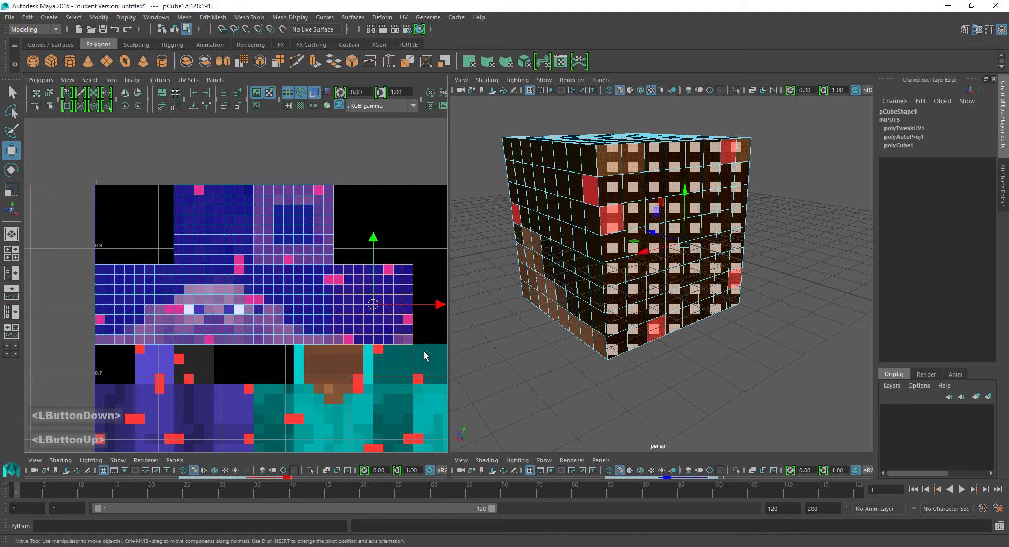
alt+drag(641, 239, 613, 233)
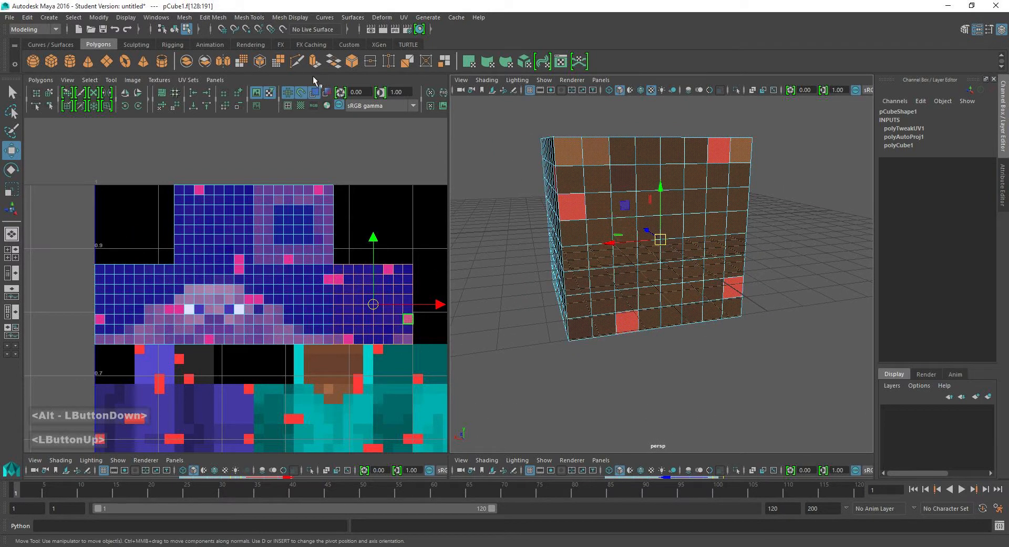
click(123, 93)
click(124, 95)
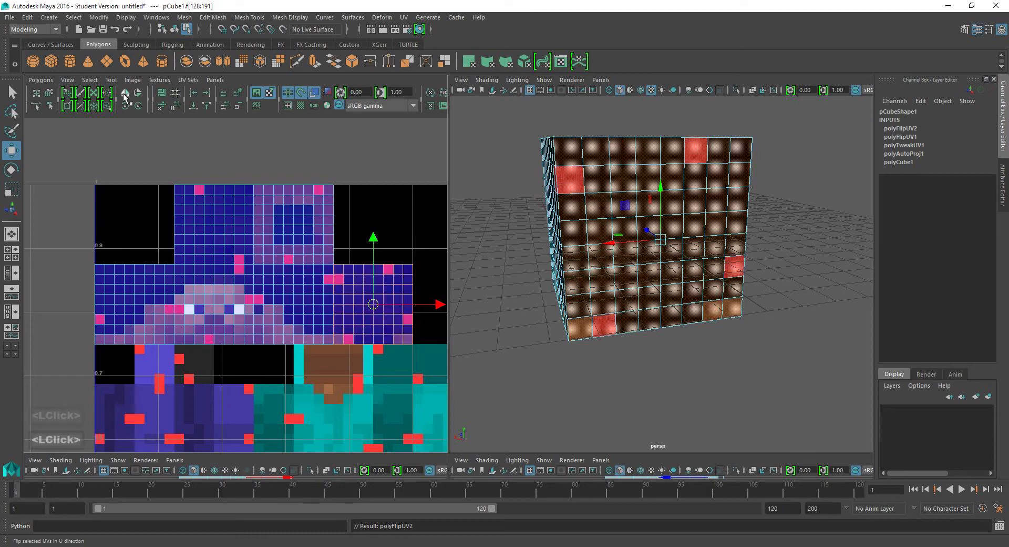
Select all faces of the underside shell in the UV layout while viewing the head from below.
alt+drag(699, 237, 625, 224)
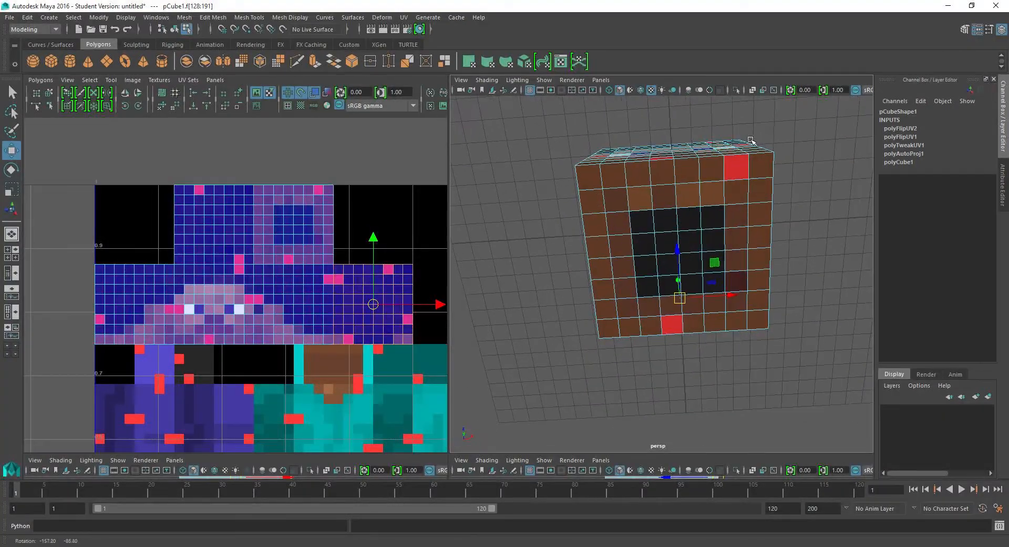
double_click(289, 223)
alt+drag(543, 239, 565, 234)
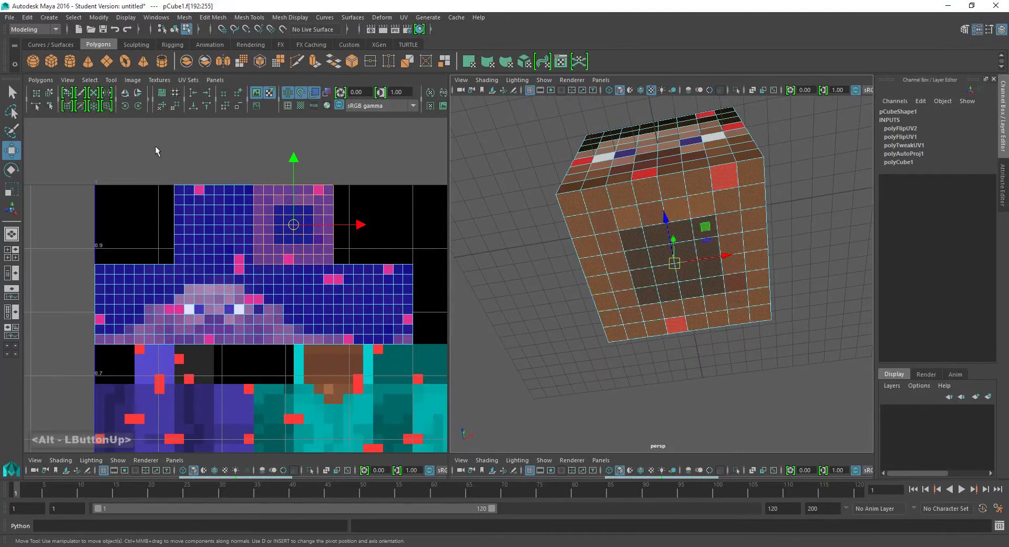
Try rotating the underside shell's UVs clockwise in 45-degree increments.
click(139, 107)
click(139, 107)
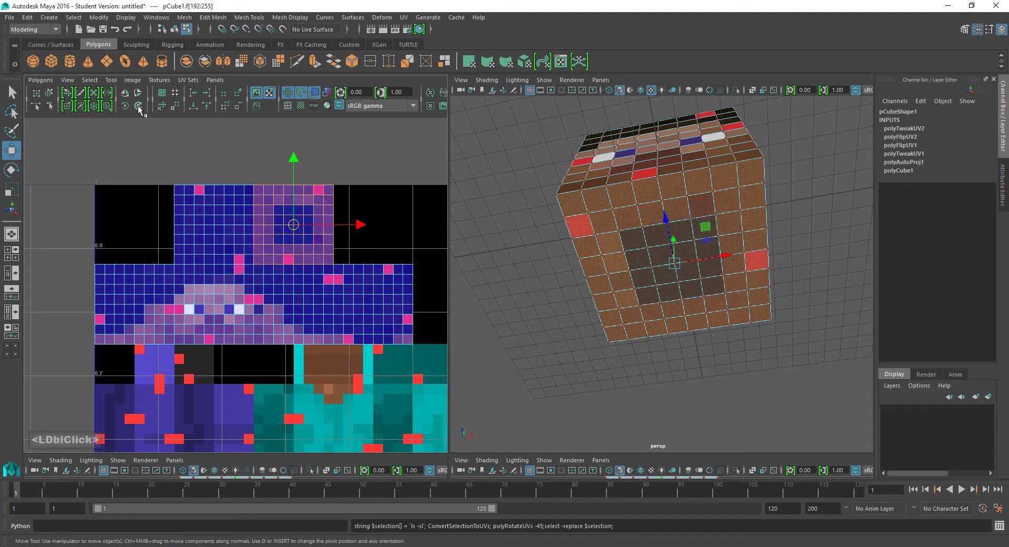
click(139, 107)
click(139, 106)
double_click(139, 107)
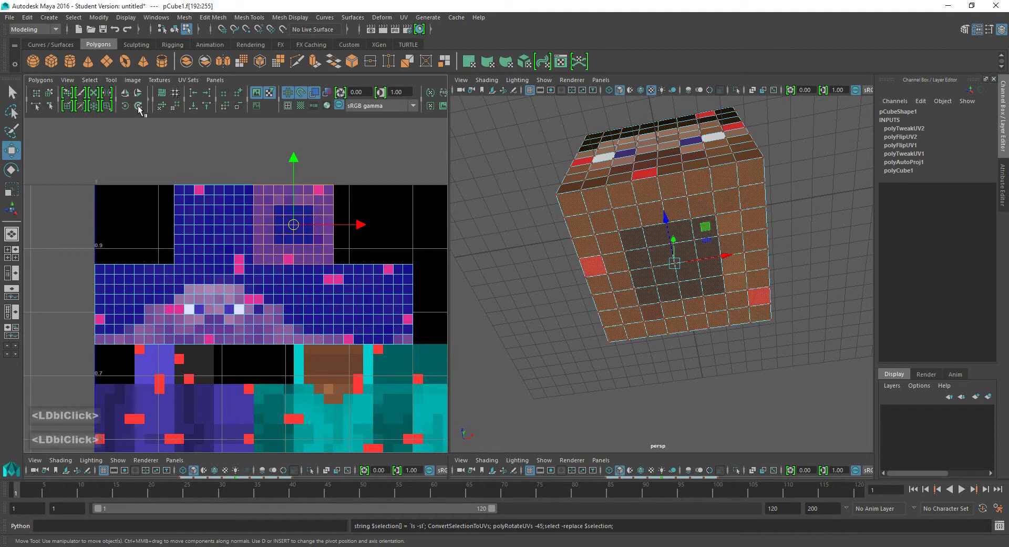
double_click(139, 107)
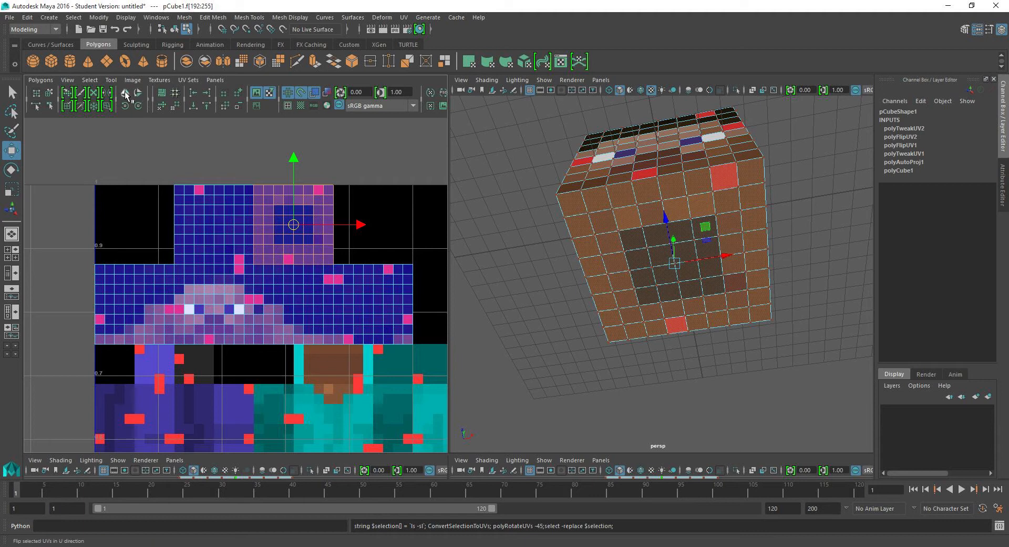
Flip the underside shell's UVs in the V direction.
click(125, 92)
click(125, 92)
click(139, 92)
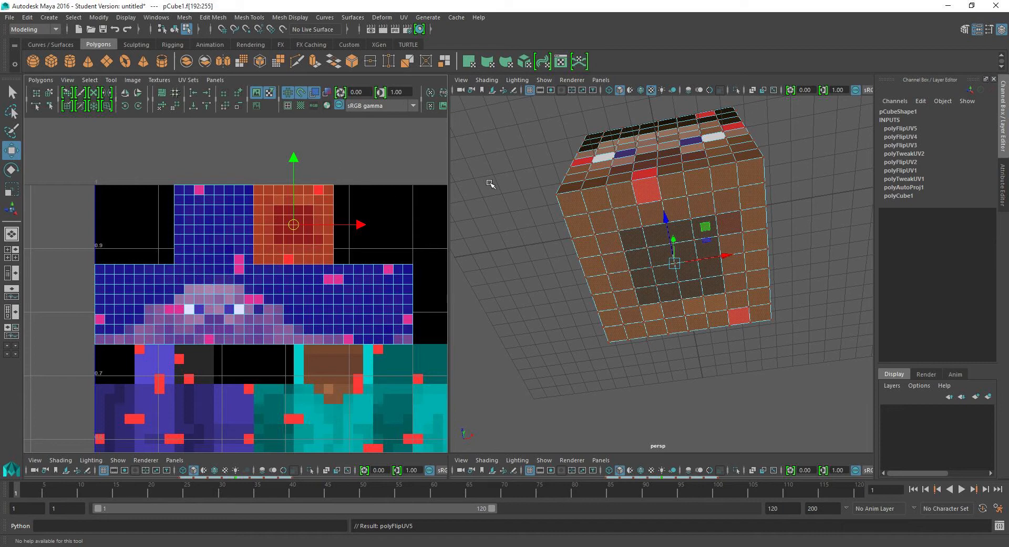
Return to object selection, inspect the textured head from the front, and select the whole cube.
alt+drag(676, 144, 648, 212)
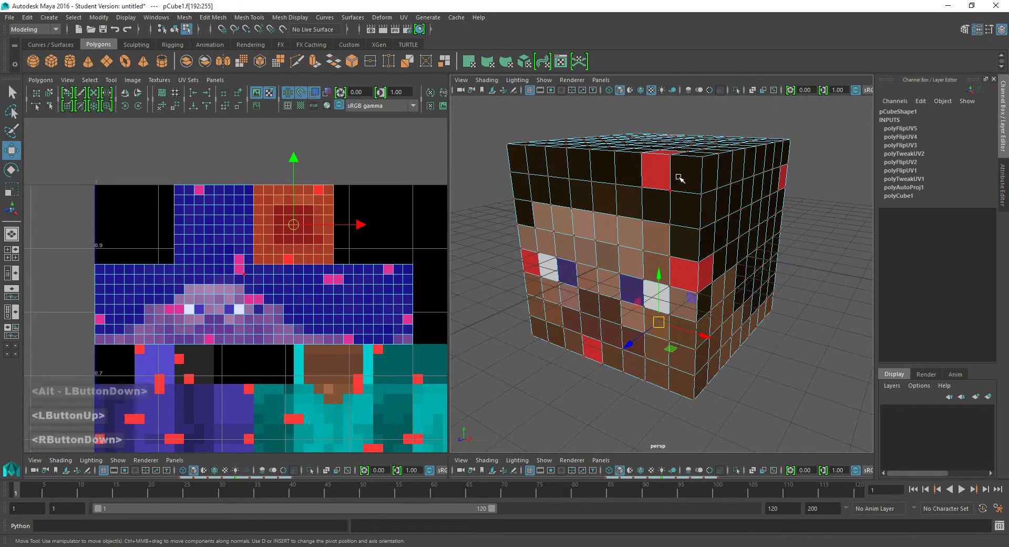
right_drag(676, 177, 739, 161)
scroll(762, 241, down, 4)
alt+drag(762, 241, 604, 235)
click(701, 281)
scroll(683, 271, up, 5)
alt+middle_drag(604, 234, 604, 242)
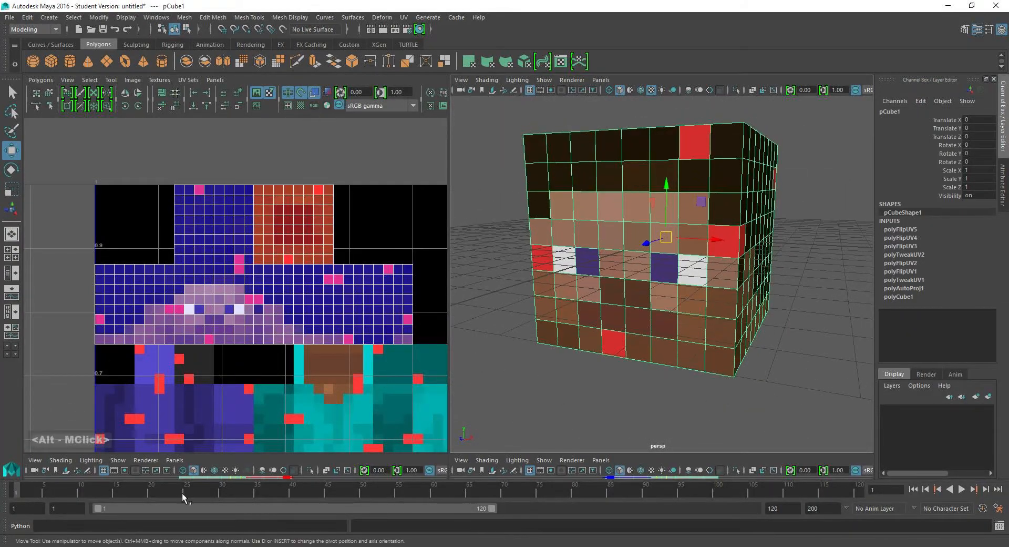
Select every face of the head's UV layout and split the UVs so each face is separate.
scroll(335, 287, down, 2)
scroll(288, 287, up, 2)
alt+middle_drag(302, 284, 270, 286)
scroll(259, 318, up, 2)
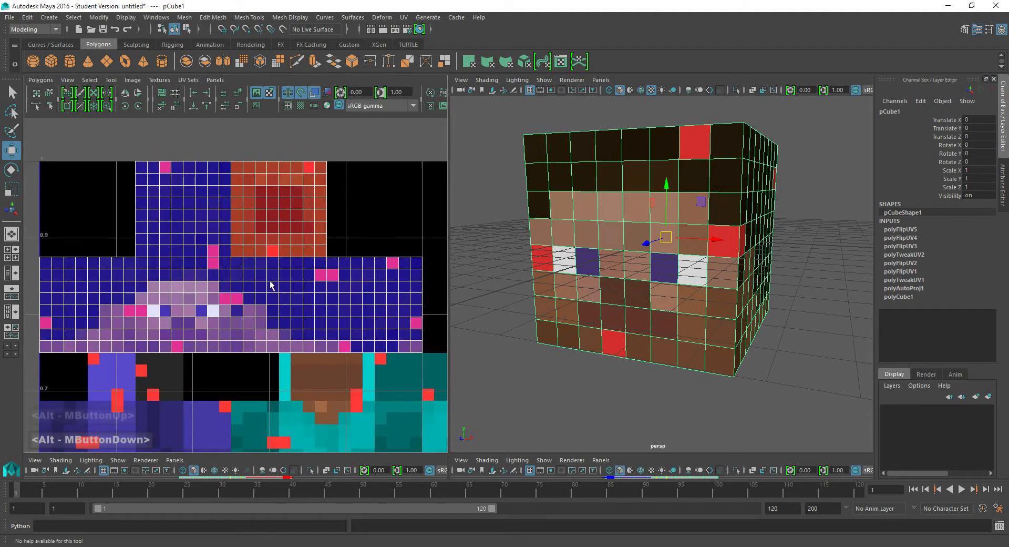
right_drag(271, 272, 261, 300)
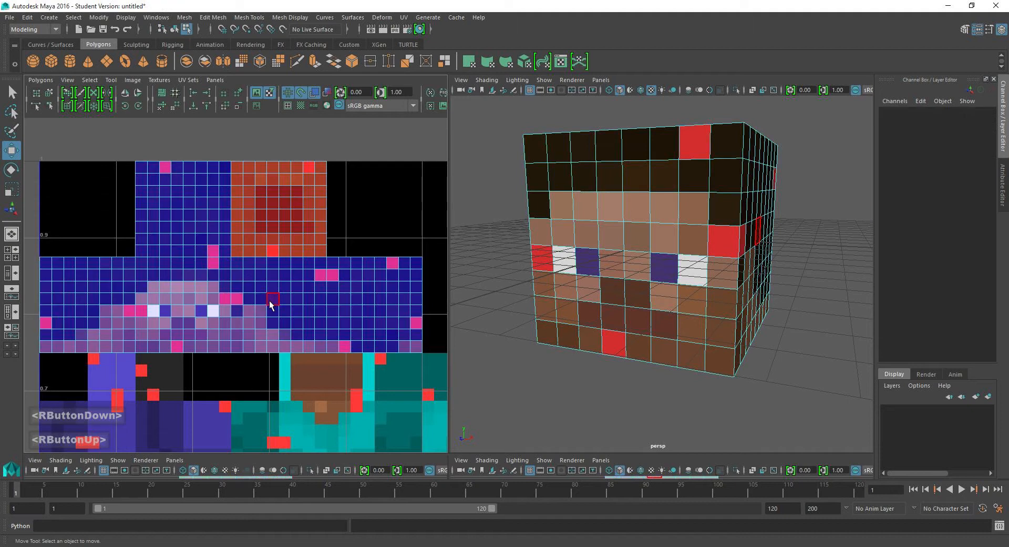
scroll(269, 297, down, 1)
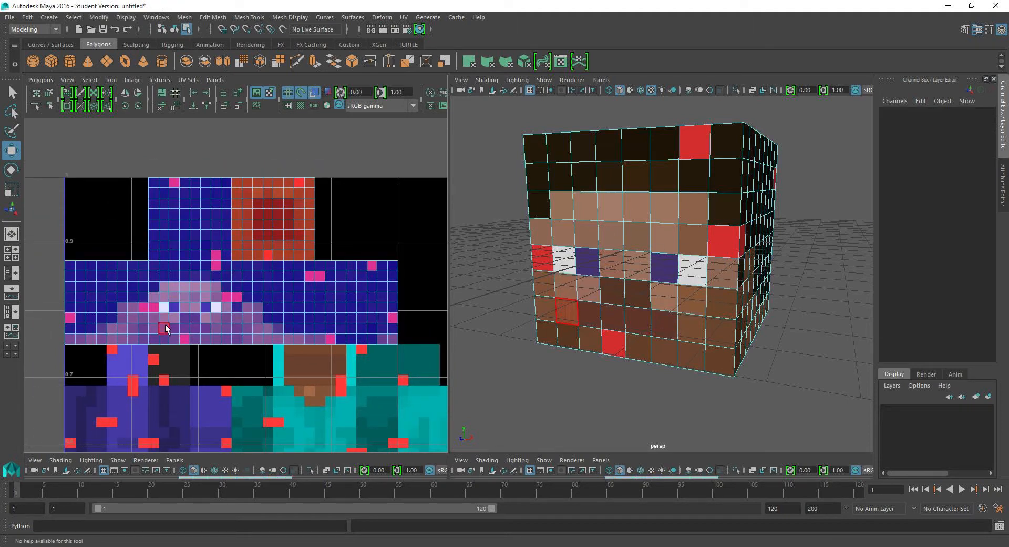
mouse_move(61, 340)
mouse_down()
mouse_move(248, 305)
mouse_move(424, 159)
mouse_up()
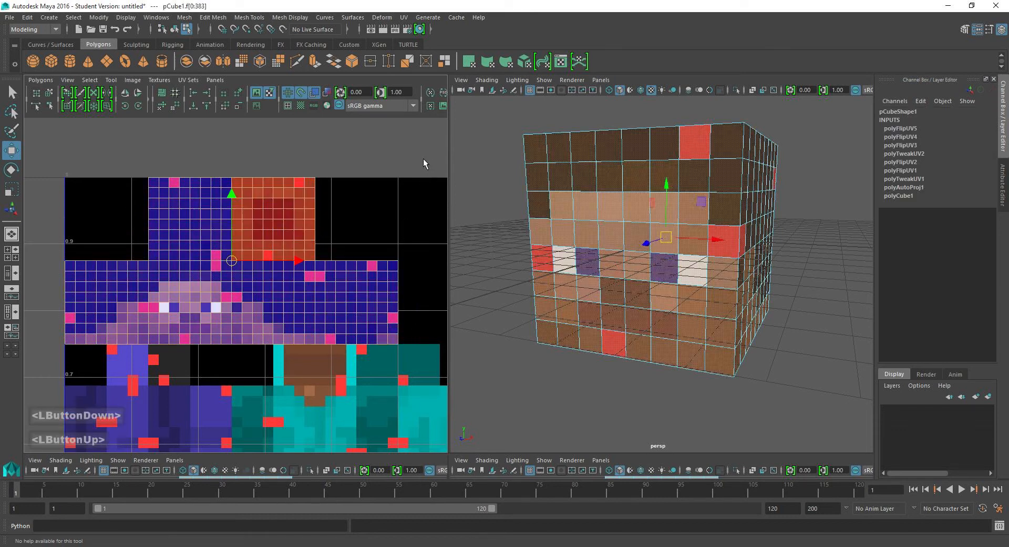
click(46, 80)
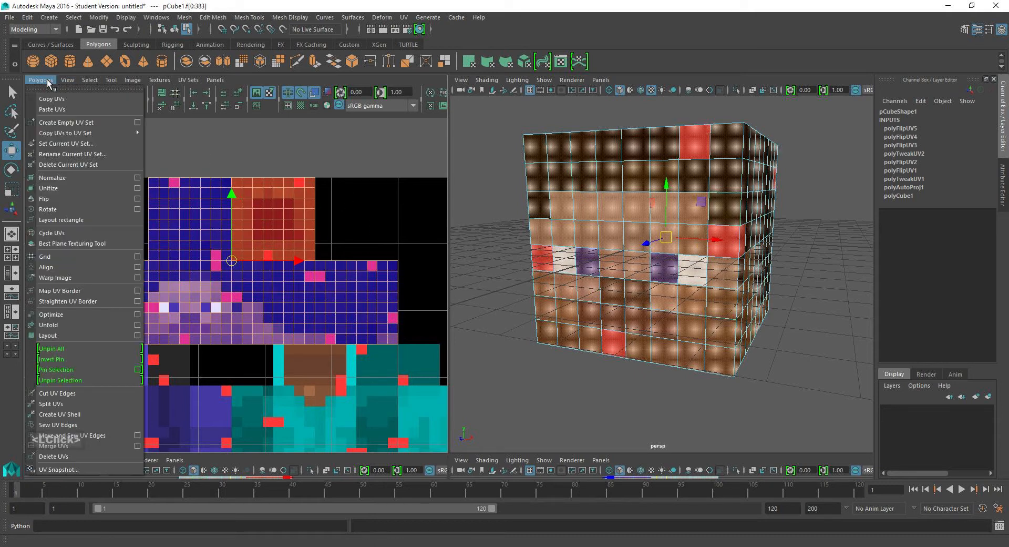
click(52, 403)
Move a single UV in the top shell slightly to test the split, and undo the move.
click(169, 209)
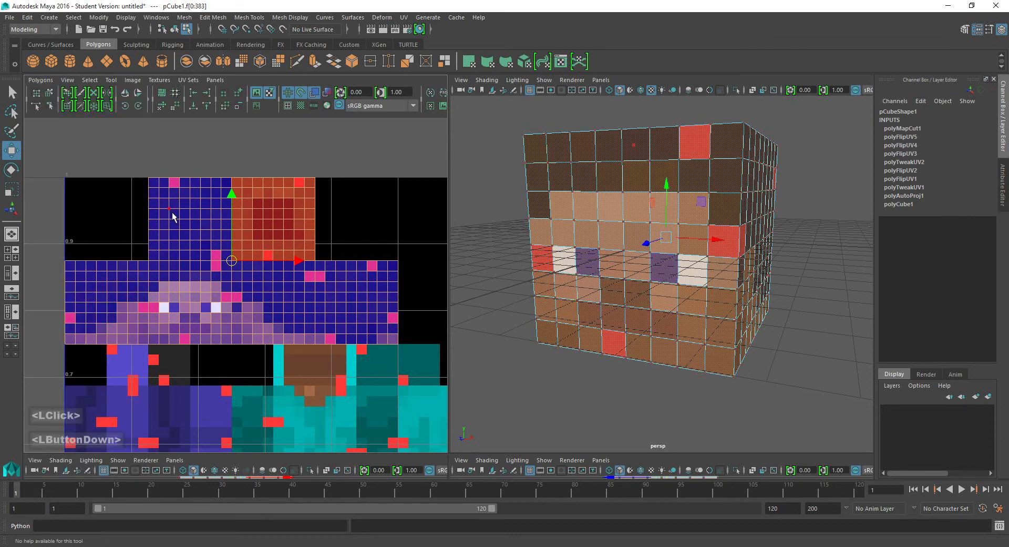
double_click(173, 213)
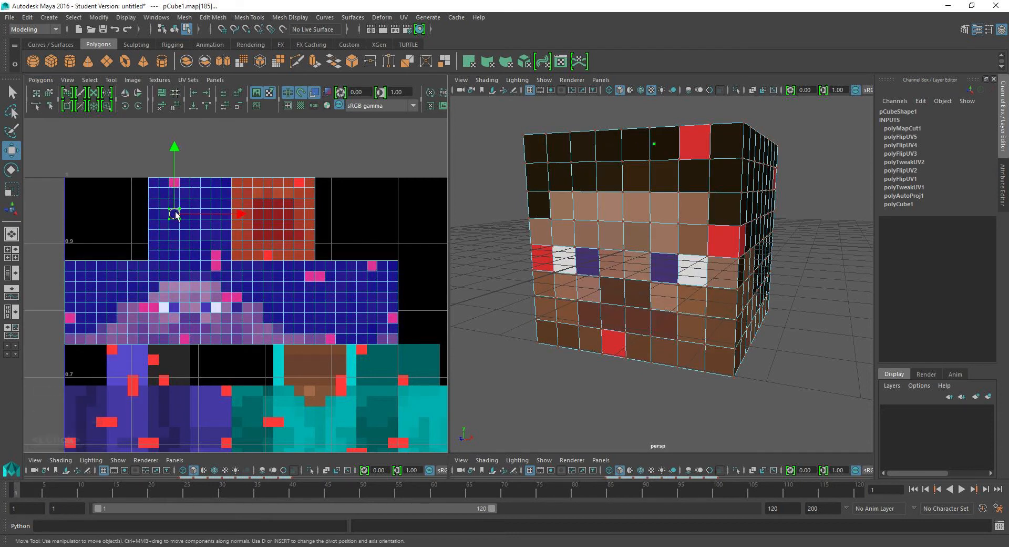
mouse_move(176, 215)
mouse_down()
mouse_move(142, 216)
mouse_move(168, 216)
mouse_up()
key(ctrl+z)
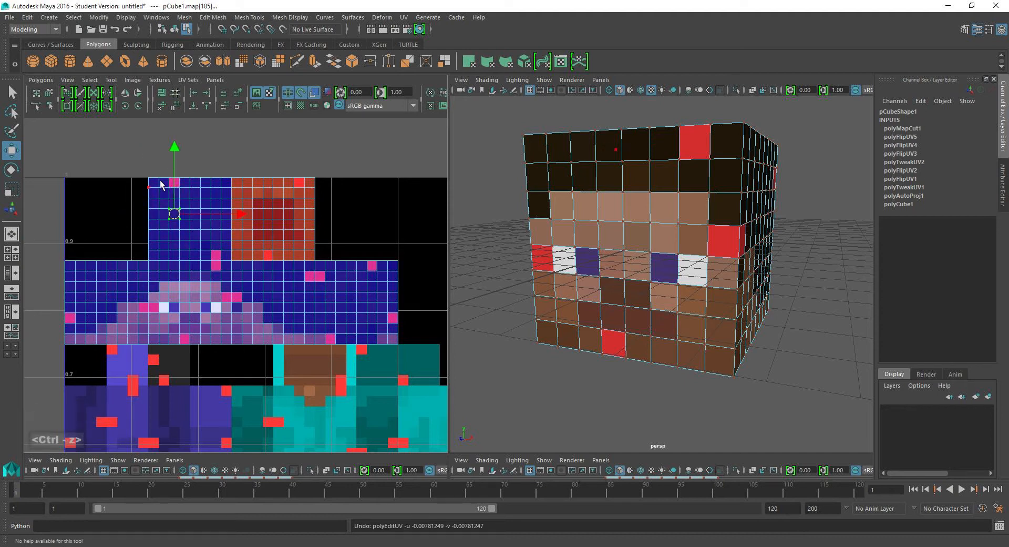
Select the first row of faces across the top and underside shells, and set the Scale tool to discrete scaling with step size 0.50.
right_drag(160, 206, 153, 187)
drag(145, 185, 336, 198)
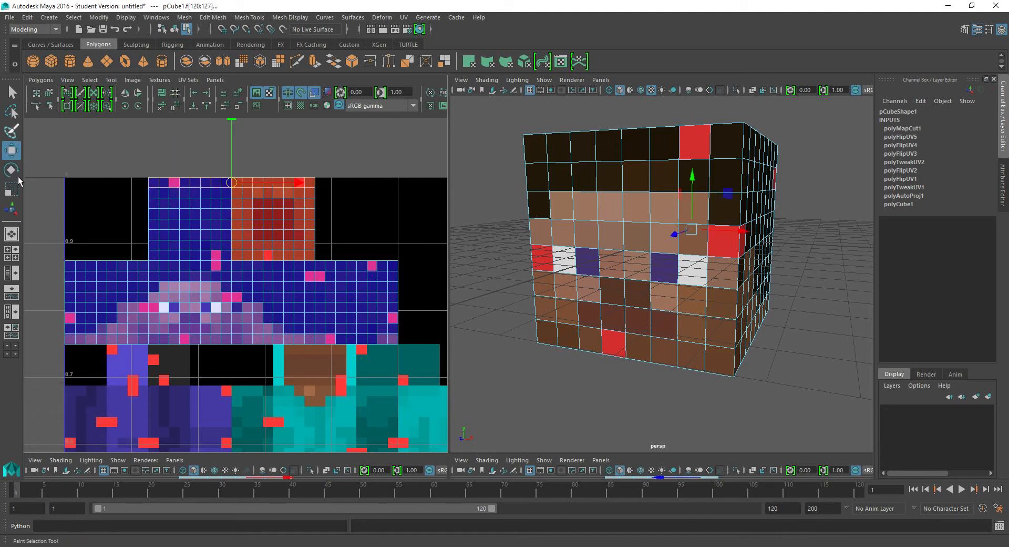
double_click(11, 188)
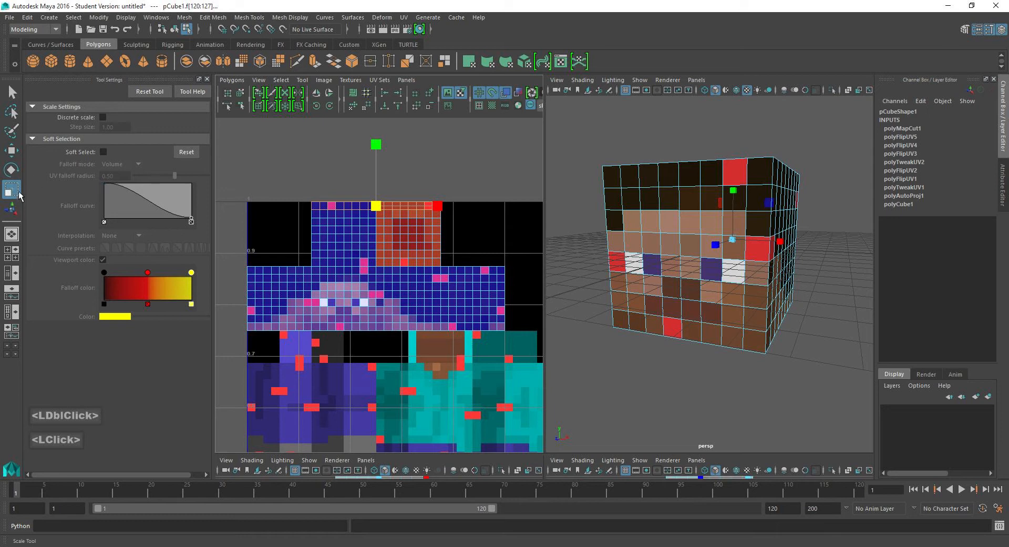
click(103, 118)
drag(124, 128, 87, 128)
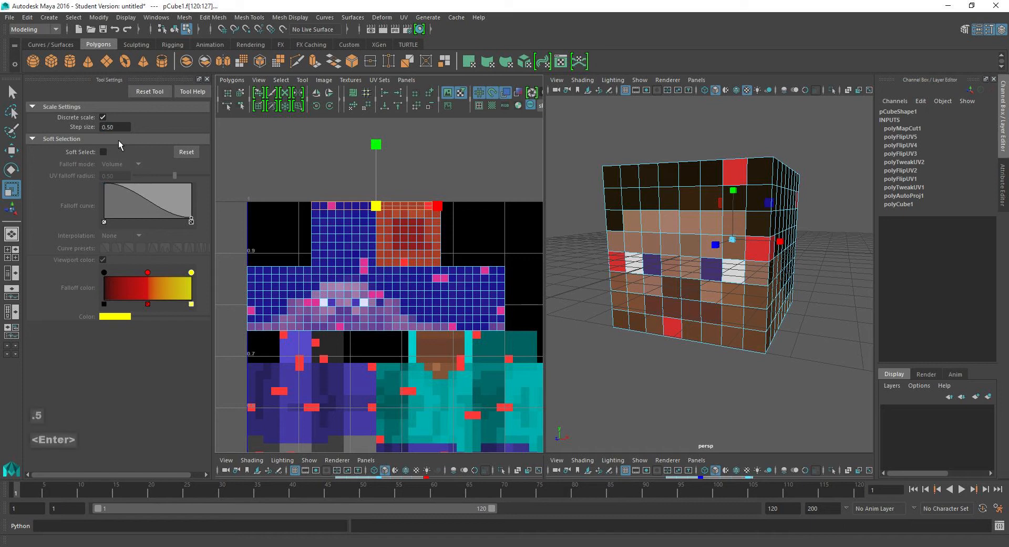
click(207, 79)
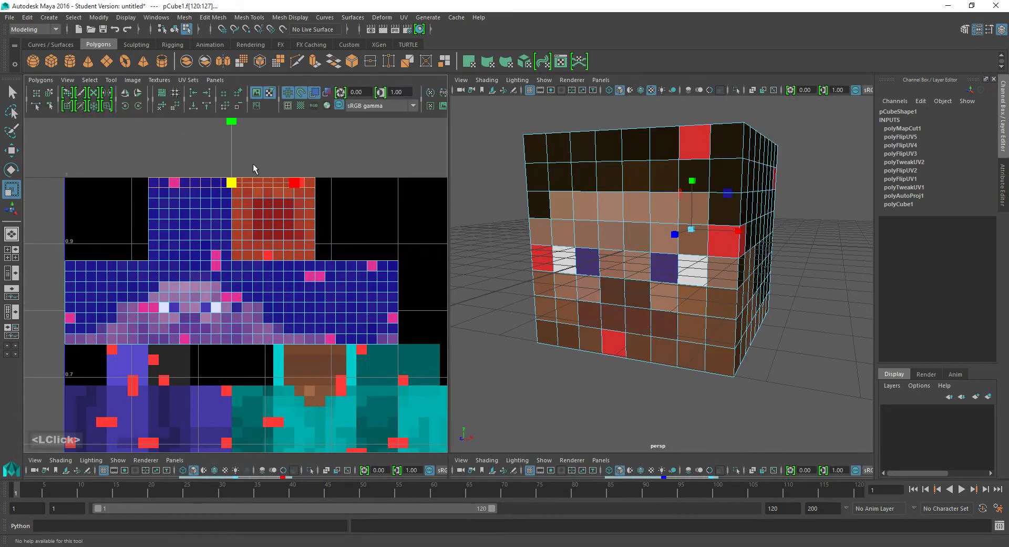
Scale the first and second rows of UV faces in the top and underside shells to half height, one row at a time.
scroll(254, 163, up, 3)
alt+middle_drag(257, 210, 266, 251)
drag(263, 174, 263, 200)
drag(393, 244, 124, 244)
drag(264, 191, 263, 204)
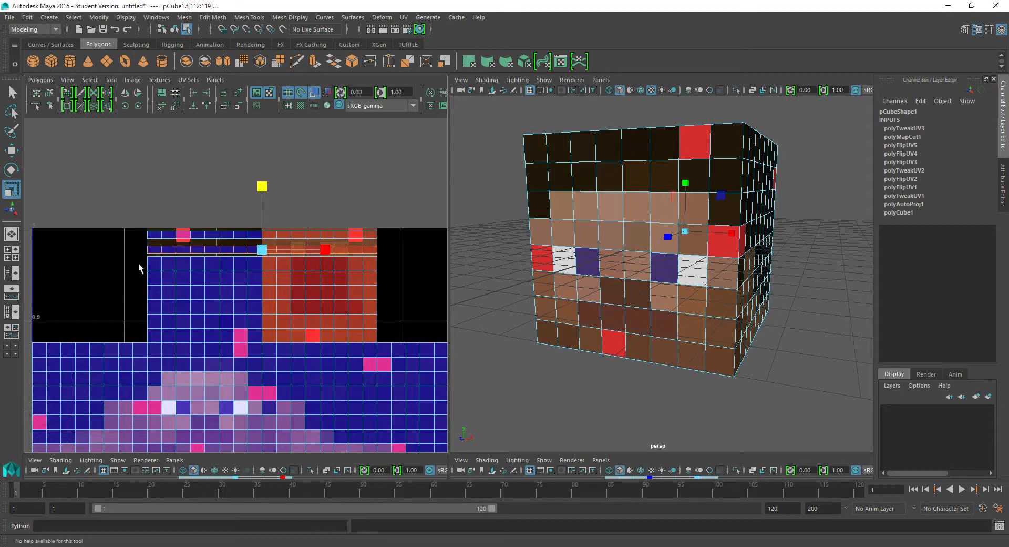
Scale the third and fourth rows of UV faces in the top and underside shells to half height, each row separately.
drag(138, 264, 392, 261)
drag(262, 205, 262, 217)
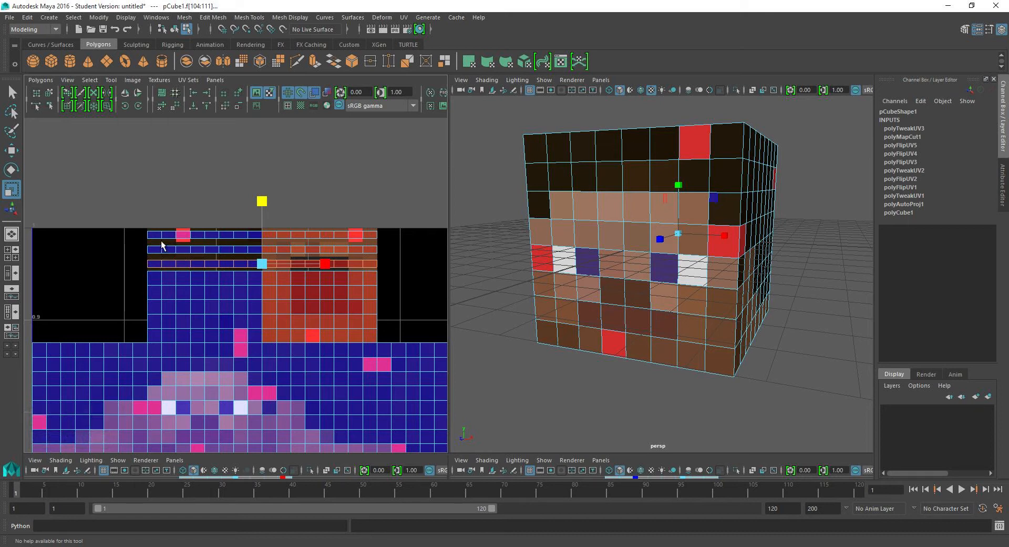
drag(138, 276, 370, 273)
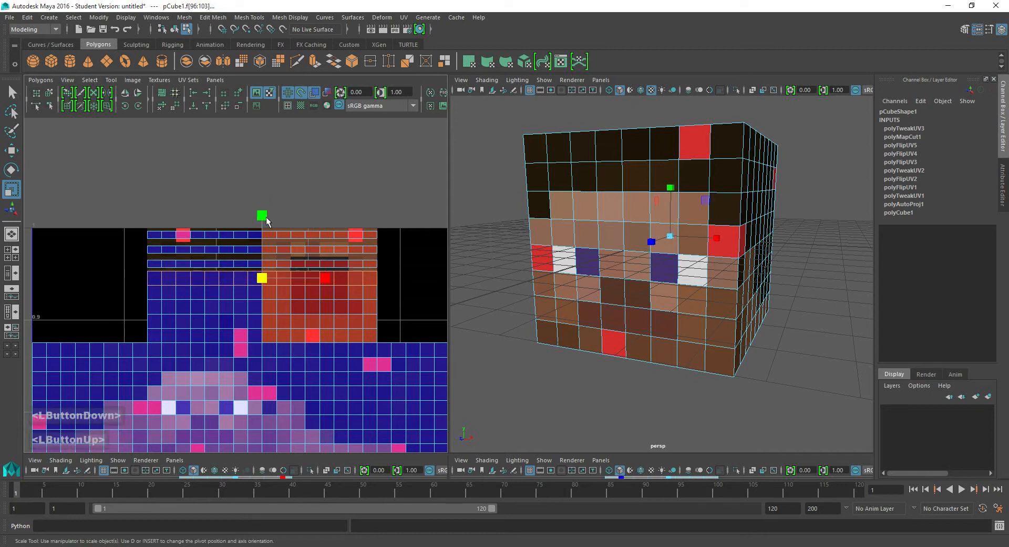
drag(264, 216, 261, 235)
Scale the fifth, sixth and seventh rows of UV faces in the top and underside shells to half height, row by row.
scroll(263, 299, down, 1)
key(super)
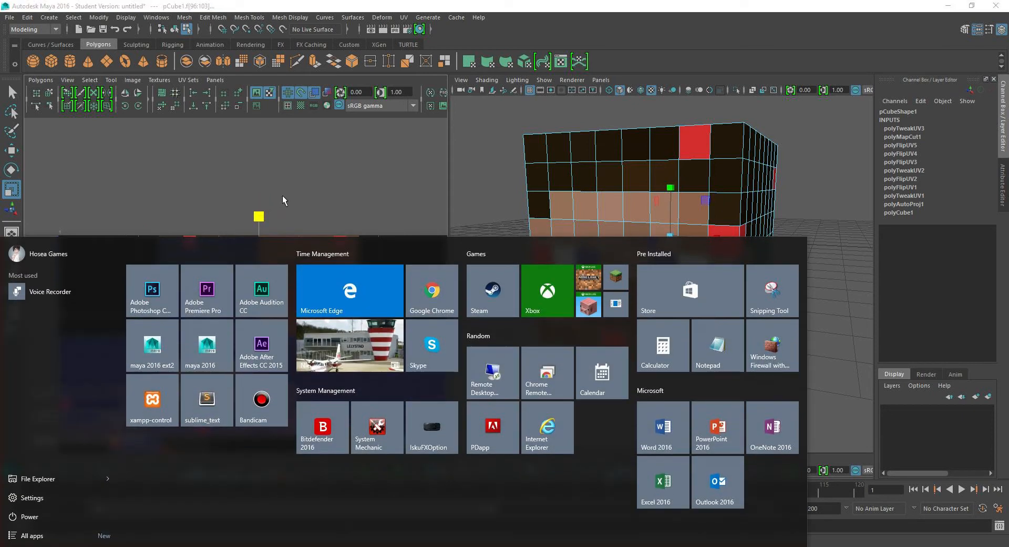
alt+middle_drag(283, 196, 290, 156)
drag(166, 254, 381, 248)
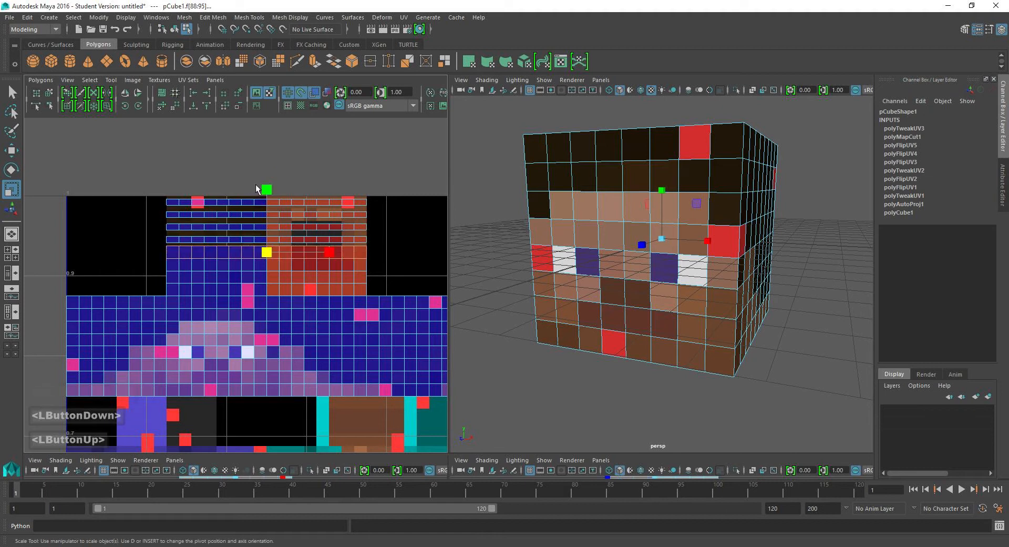
drag(266, 188, 266, 208)
drag(169, 264, 369, 264)
drag(266, 201, 266, 218)
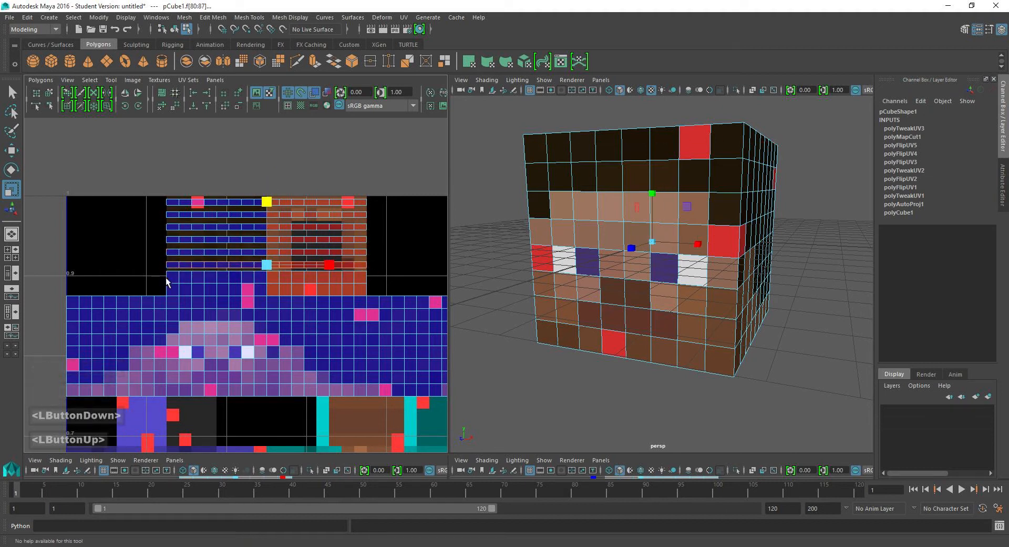
drag(165, 276, 386, 274)
drag(266, 216, 267, 232)
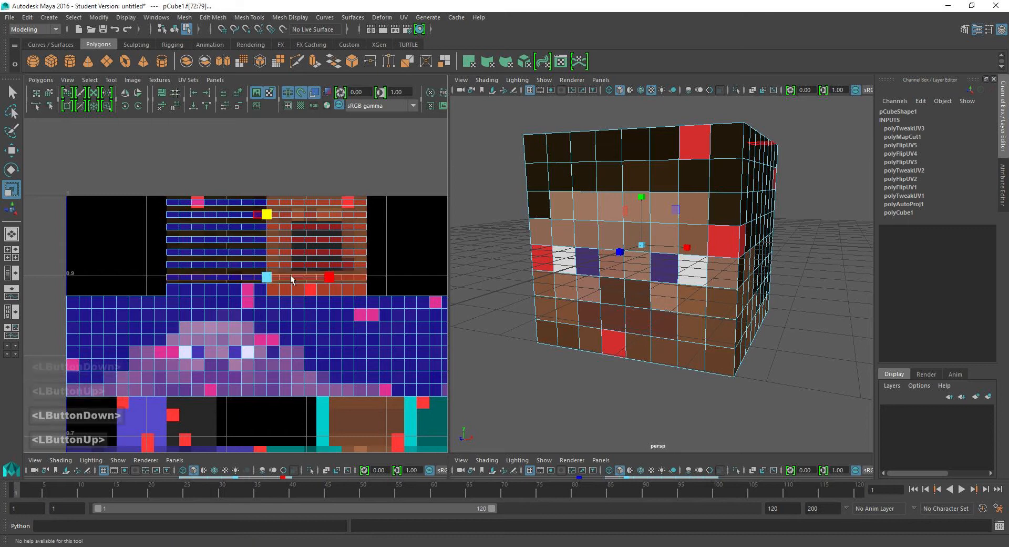
Scale the eighth row of UV faces in the top and underside shells to half height.
alt+middle_drag(161, 285, 103, 241)
drag(103, 241, 326, 251)
drag(207, 182, 205, 196)
Scale the first and second rows of UV faces in the wide strip of side shells to half height, one row at a time.
mouse_move(178, 214)
alt+middle_down()
mouse_move(189, 217)
mouse_move(181, 220)
alt+middle_up()
scroll(182, 218, down, 1)
drag(57, 264, 419, 269)
drag(229, 201, 230, 221)
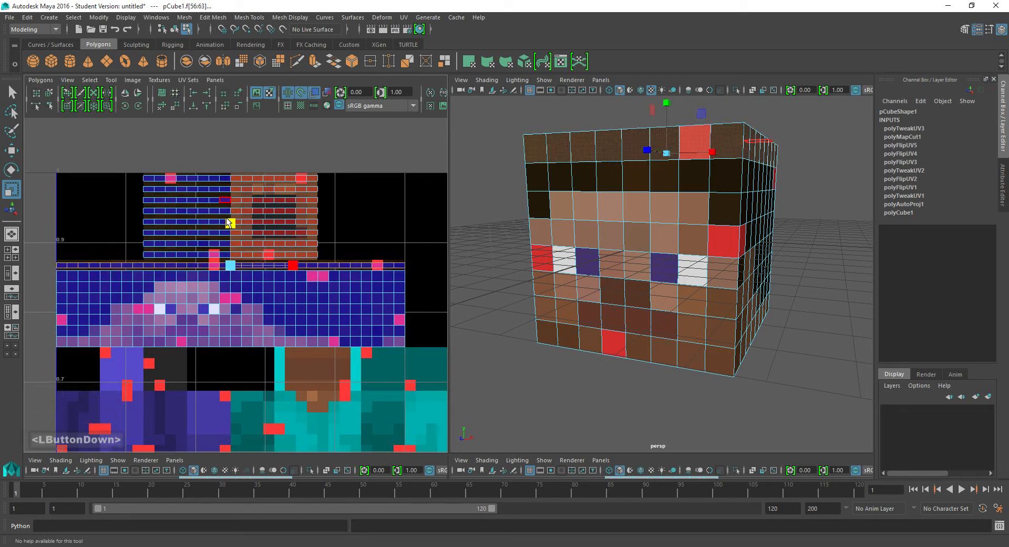
drag(53, 275, 376, 281)
drag(230, 215, 232, 235)
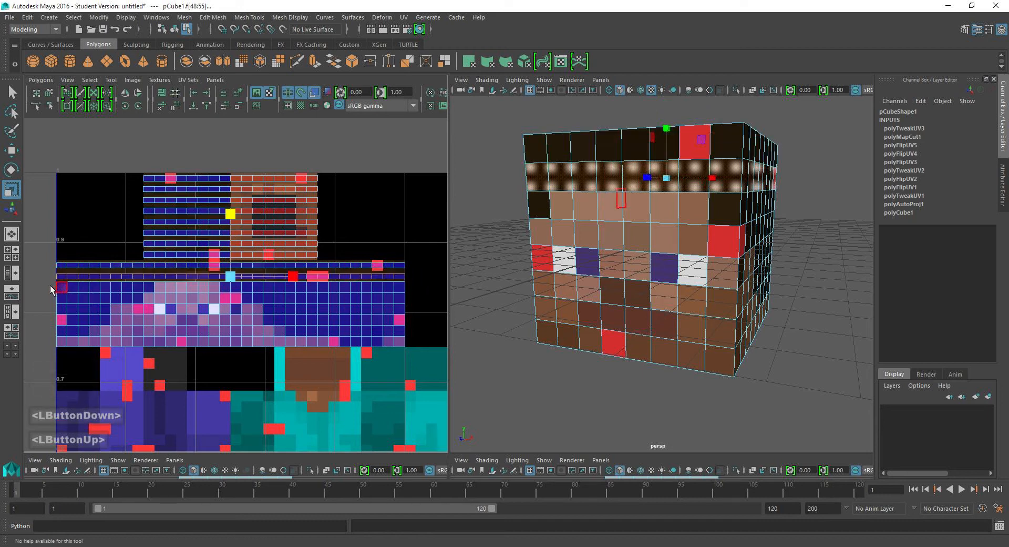
Scale the third, fourth and fifth rows of UV faces in the side strip to half height, each row separately.
drag(50, 286, 418, 294)
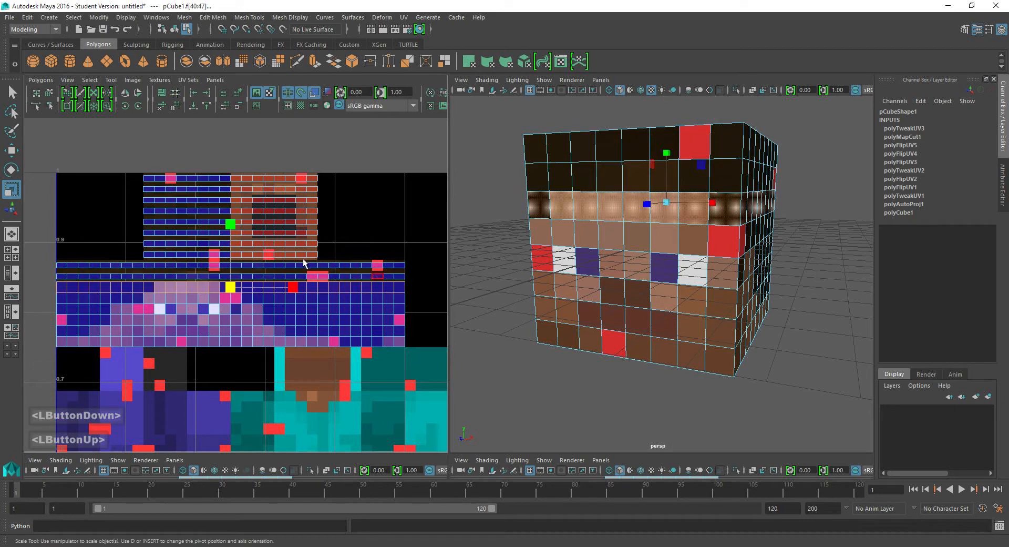
drag(230, 229, 230, 241)
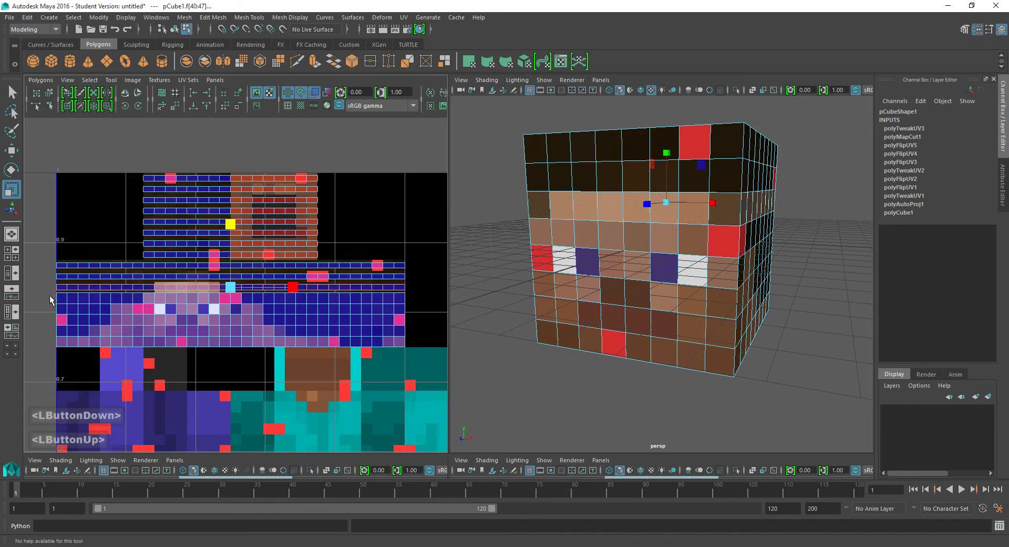
drag(51, 299, 405, 299)
drag(230, 258, 230, 258)
drag(49, 308, 406, 313)
drag(231, 247, 229, 263)
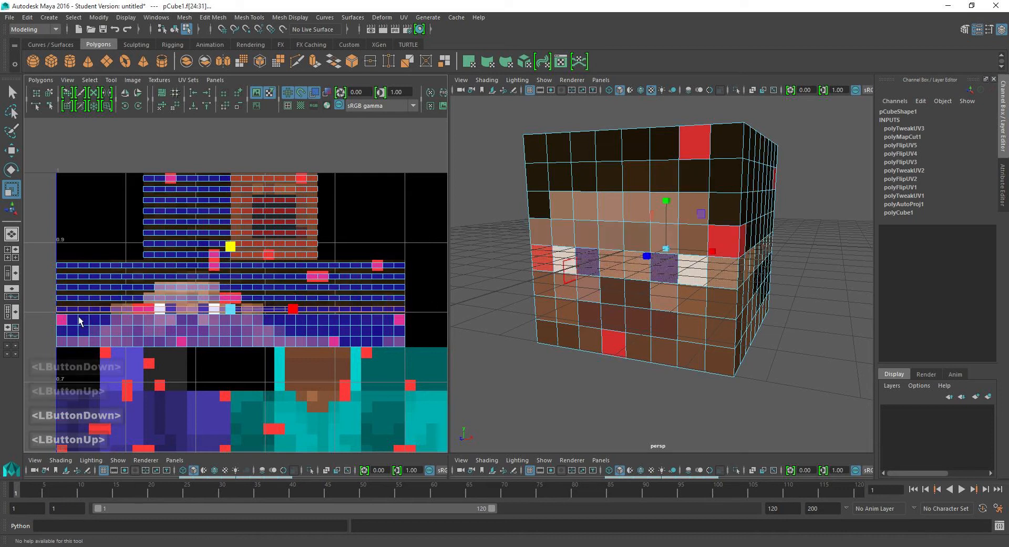
Scale the sixth, seventh and eighth rows of UV faces in the side strip to half height, row by row.
drag(51, 318, 415, 322)
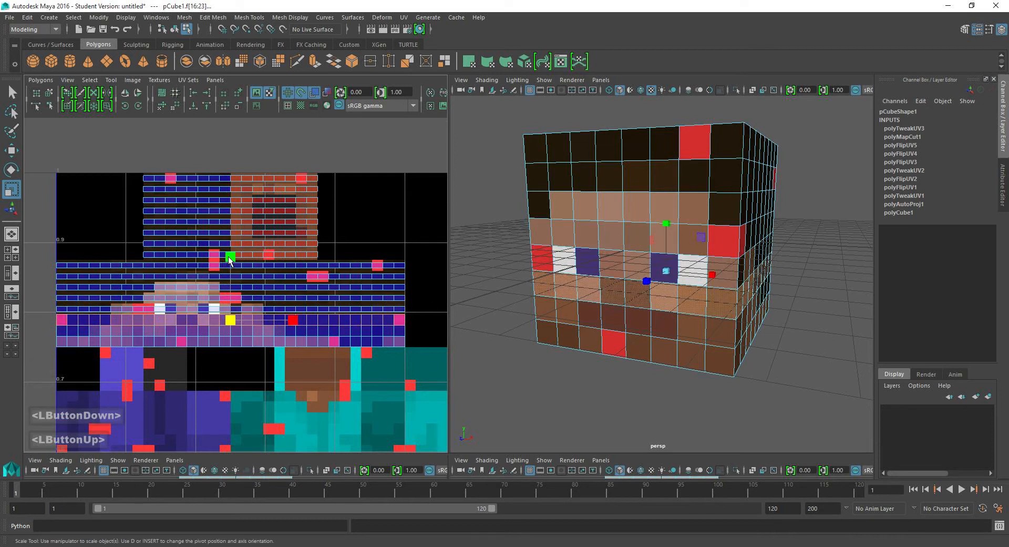
drag(229, 259, 229, 284)
drag(45, 329, 416, 330)
drag(230, 269, 227, 293)
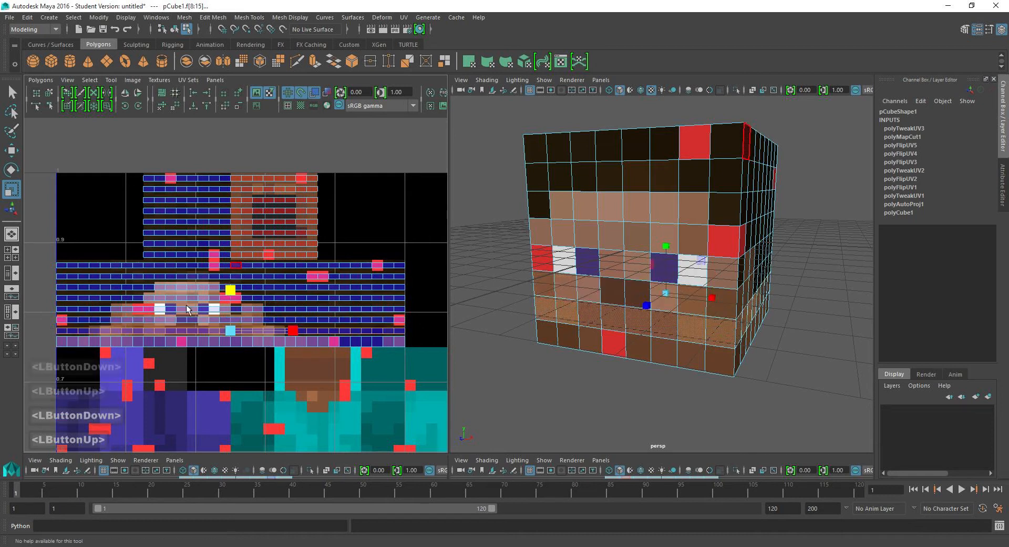
drag(52, 345, 428, 344)
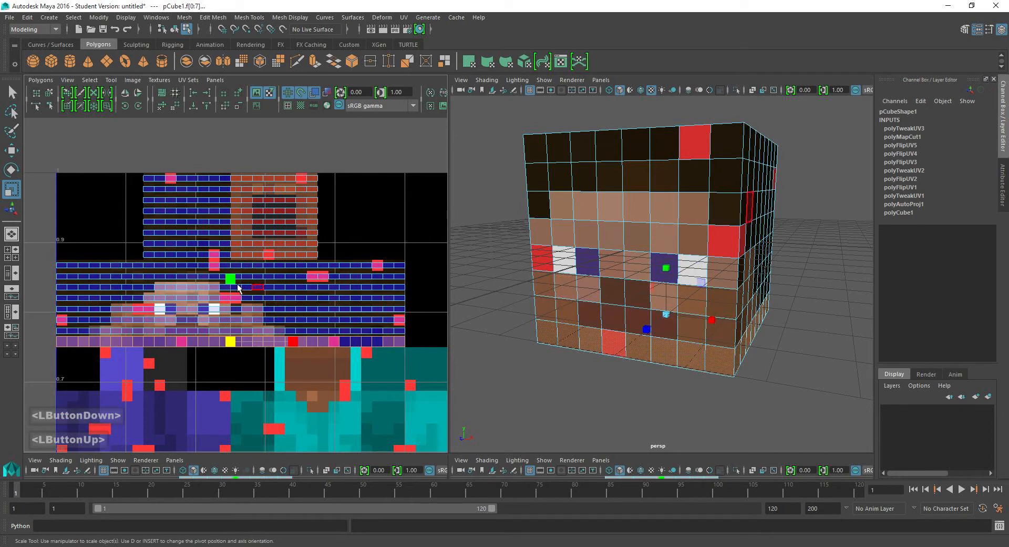
drag(230, 279, 229, 302)
Scale the first and second columns of UV faces in the side strip to half width, one column at a time.
alt+middle_drag(182, 266, 264, 250)
drag(131, 236, 143, 339)
click(208, 287)
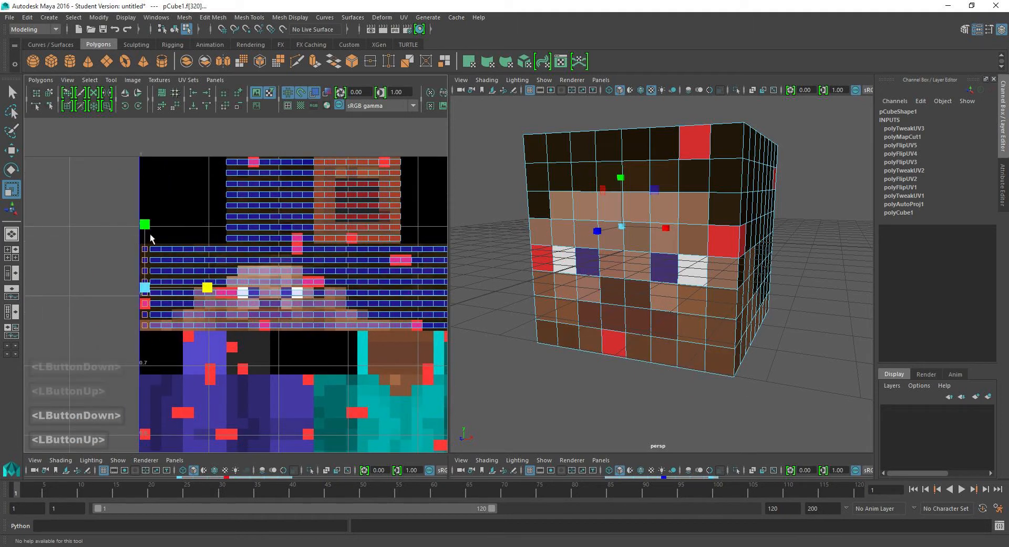
drag(153, 233, 151, 339)
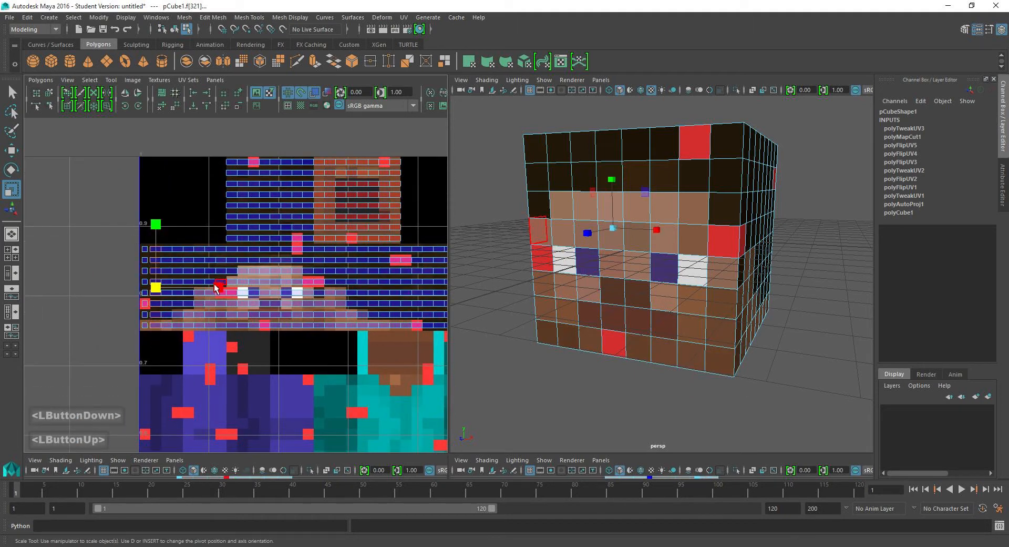
click(215, 289)
Scale the third, fourth and fifth columns of UV faces in the side strip to half width, each column separately.
drag(165, 236, 169, 336)
click(229, 288)
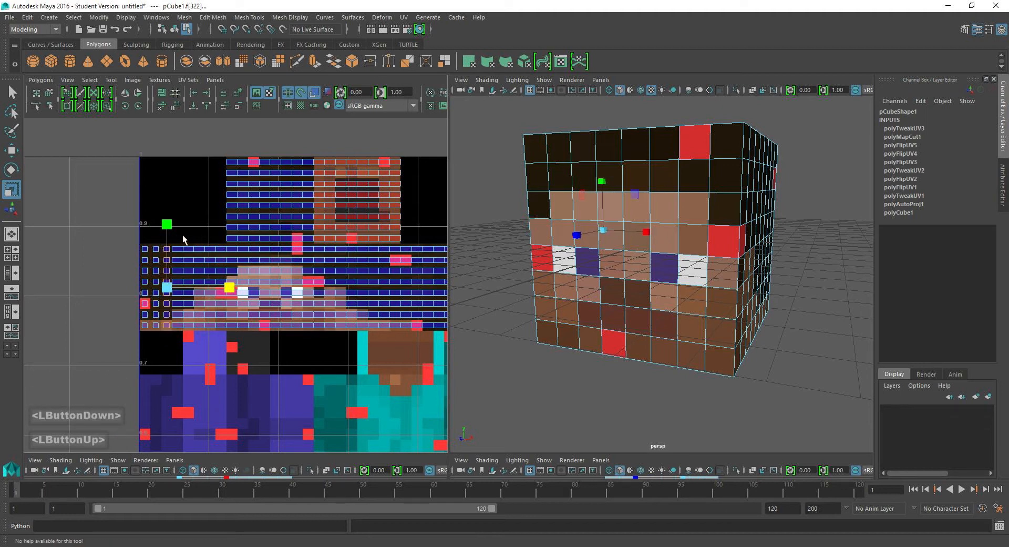
drag(182, 234, 178, 337)
click(222, 287)
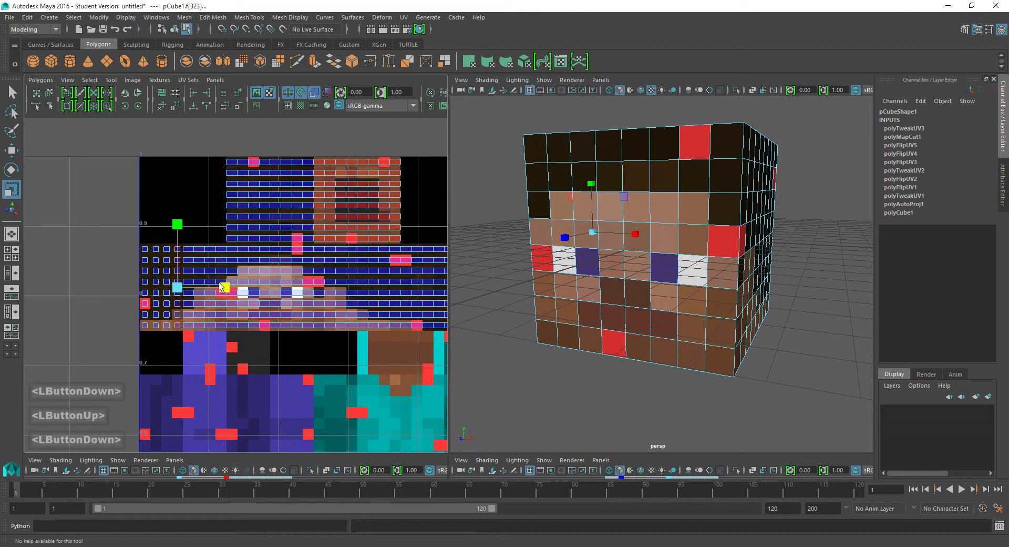
drag(191, 236, 188, 339)
click(221, 287)
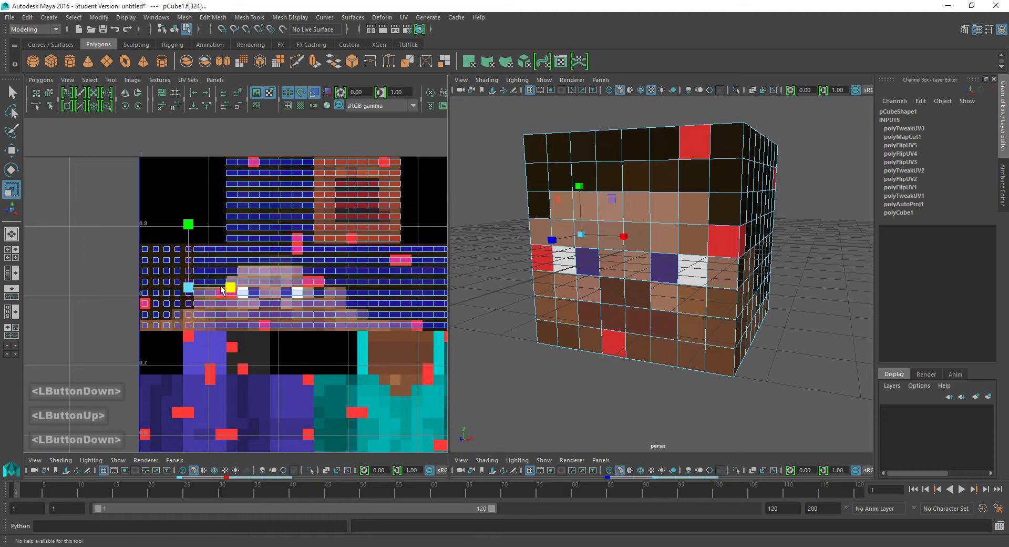
Return the head to object mode, deselect it and maximize the perspective view.
alt+middle_drag(284, 253, 237, 287)
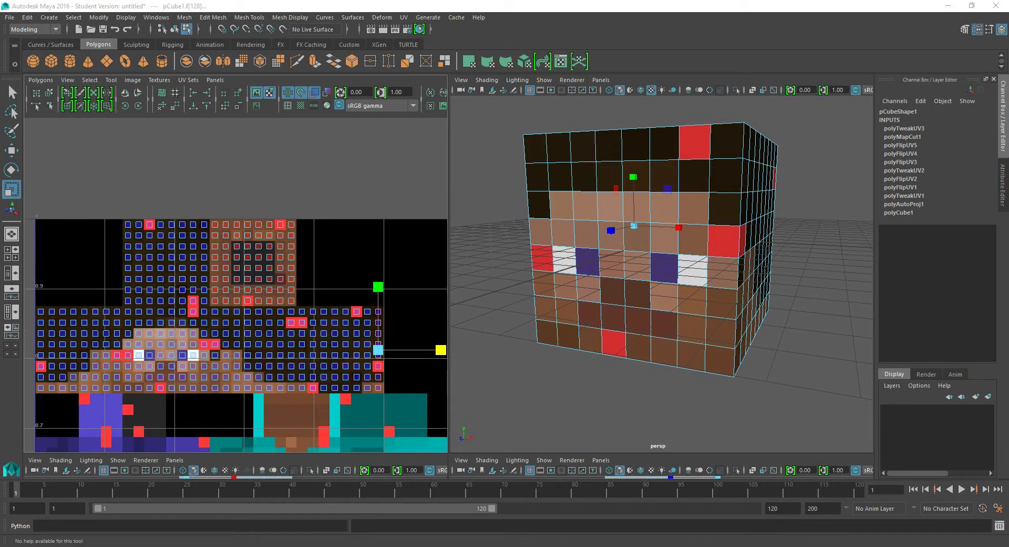
alt+middle_drag(336, 281, 352, 276)
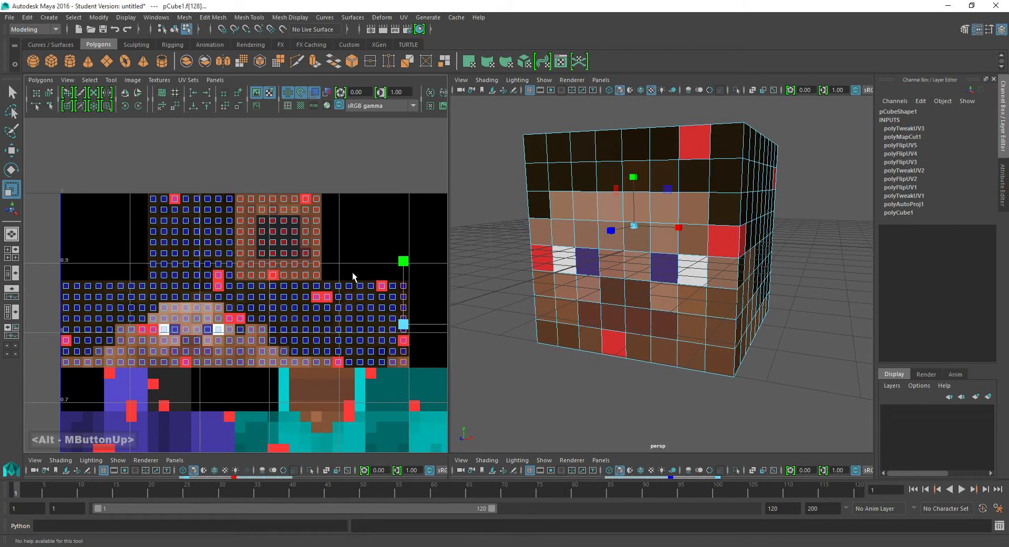
mouse_move(660, 218)
alt+mouse_down()
mouse_move(595, 225)
mouse_move(681, 221)
mouse_move(663, 222)
alt+mouse_up()
scroll(253, 286, down, 5)
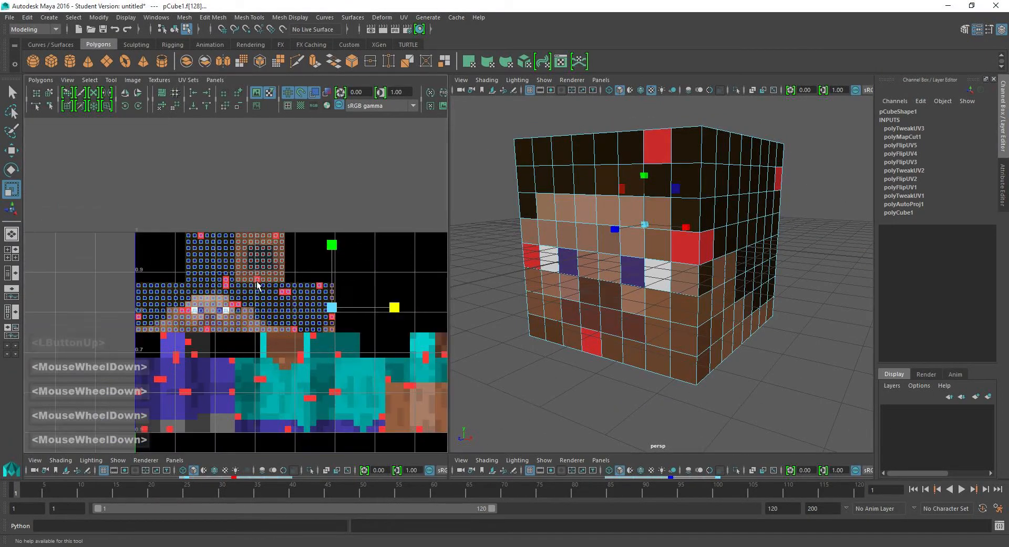
scroll(256, 286, up, 3)
alt+middle_drag(252, 287, 216, 279)
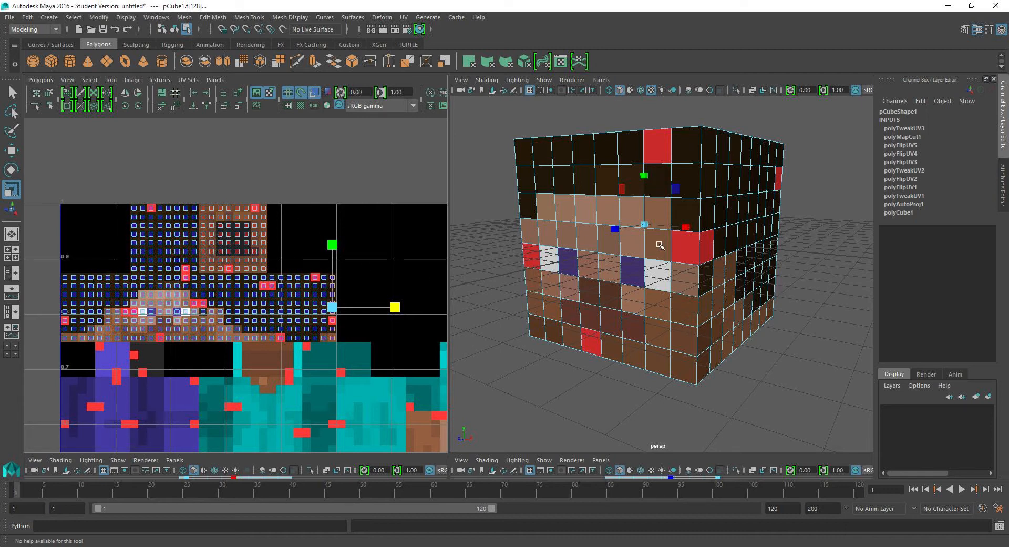
alt+drag(661, 245, 606, 182)
right_drag(605, 181, 636, 167)
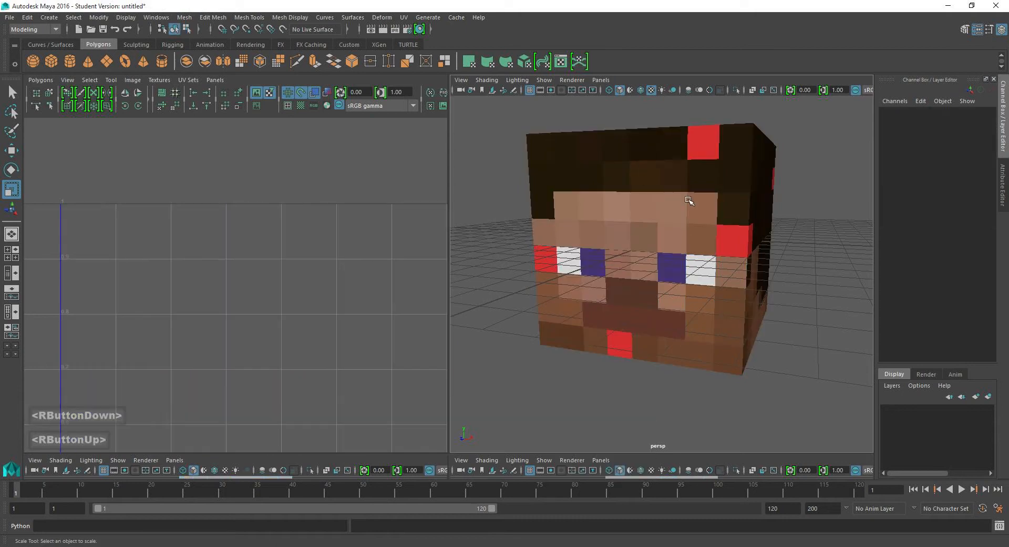
key(space)
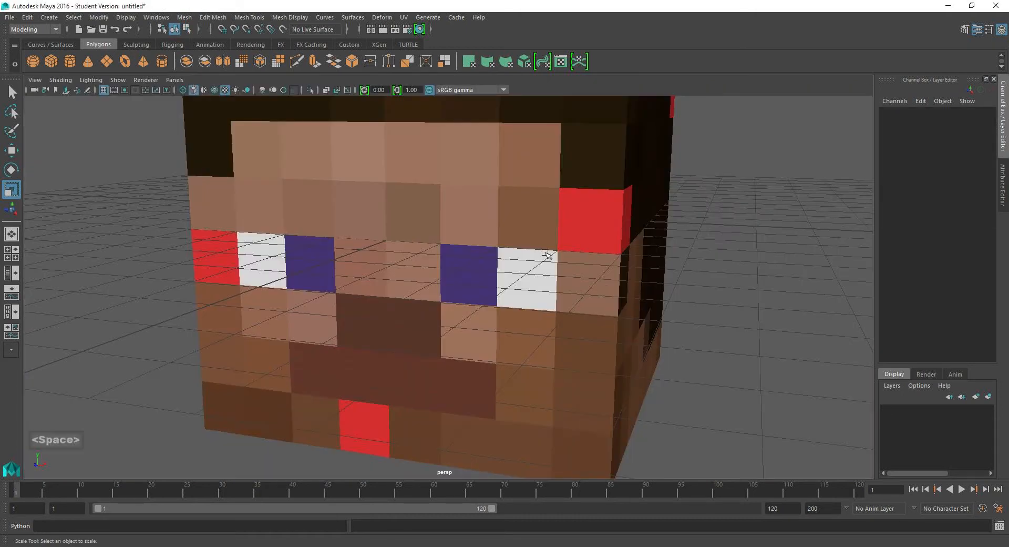
Examine the textured head from several angles, checking its pixel colours and face divisions with the cube selected.
scroll(547, 255, down, 5)
alt+drag(514, 243, 476, 257)
scroll(463, 263, up, 4)
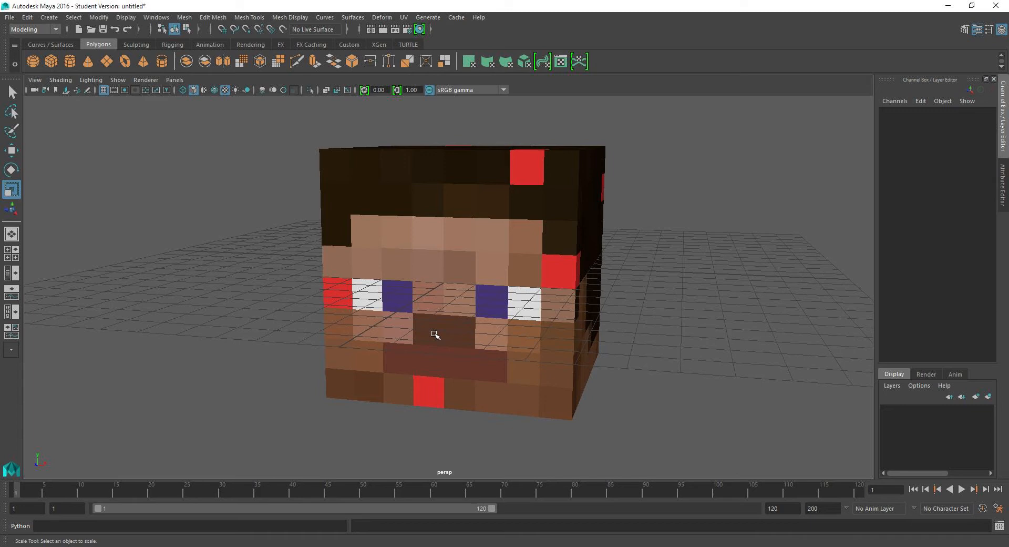
click(565, 217)
alt+drag(557, 219, 420, 181)
mouse_move(421, 181)
right_down()
mouse_move(419, 196)
mouse_move(420, 182)
right_up()
scroll(458, 217, down, 3)
double_click(500, 182)
scroll(451, 230, up, 3)
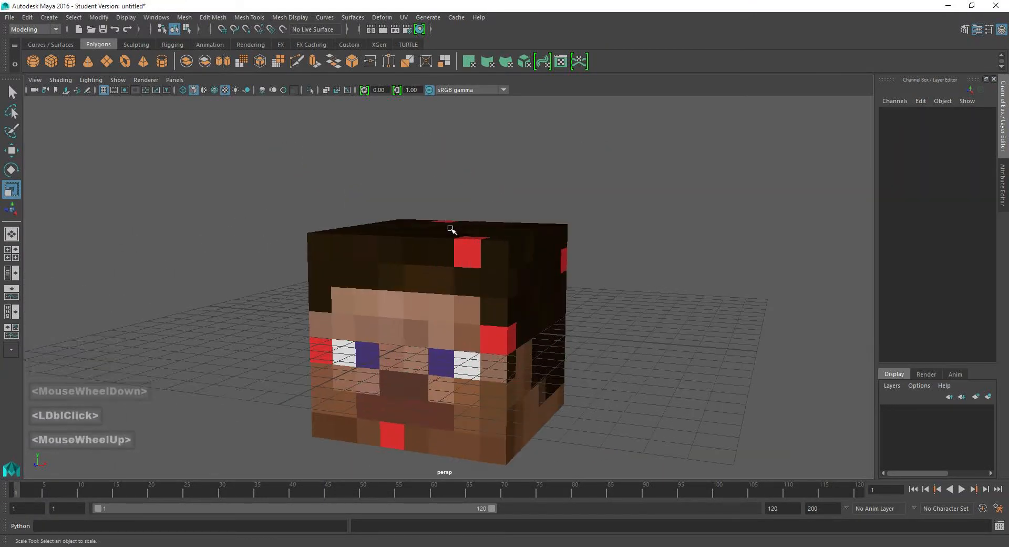
mouse_move(451, 230)
alt+mouse_down()
mouse_move(465, 241)
mouse_move(434, 241)
mouse_move(456, 241)
alt+mouse_up()
click(456, 241)
alt+drag(484, 201, 494, 205)
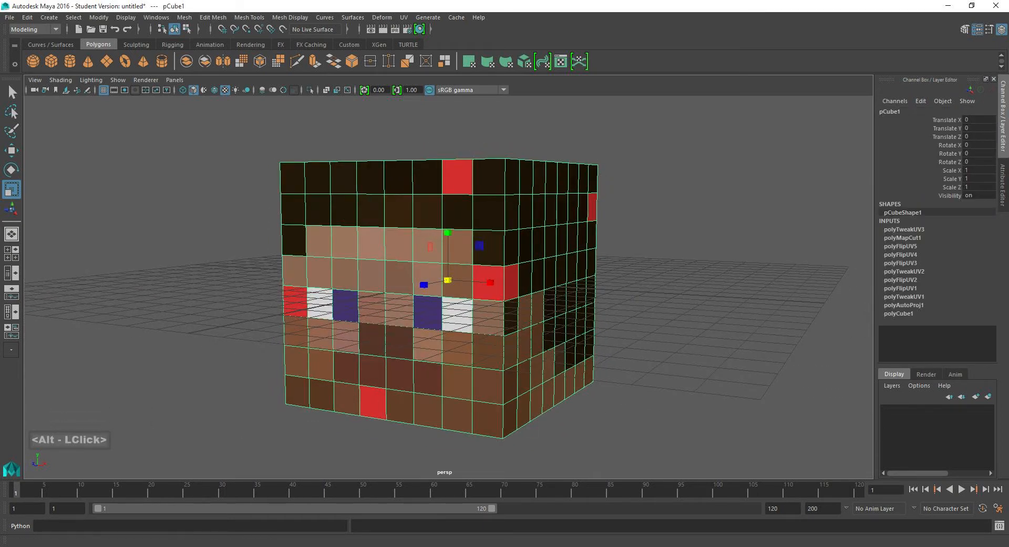
Switch to the OneNote checklist, mark Texturing as done, and return to Maya.
click(315, 546)
click(617, 266)
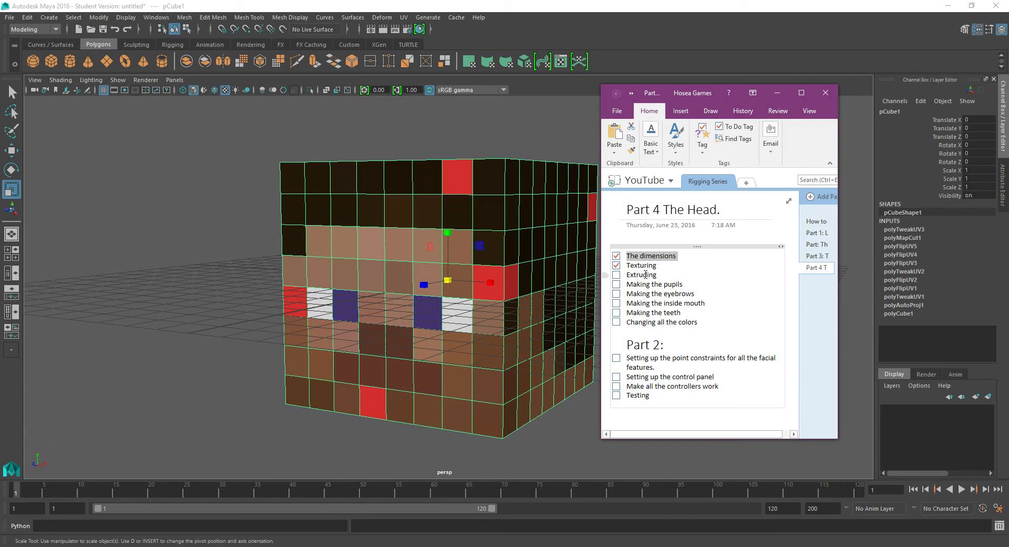
click(772, 92)
Select the four mouth faces in the second-lowest row of the head's front and extrude them.
alt+drag(431, 315, 392, 326)
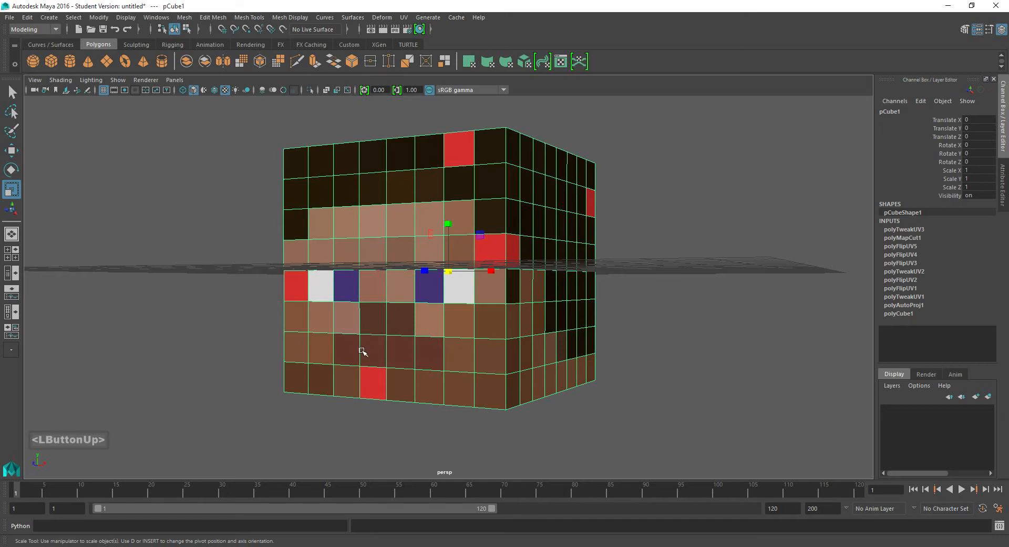
right_drag(347, 356, 343, 359)
click(342, 359)
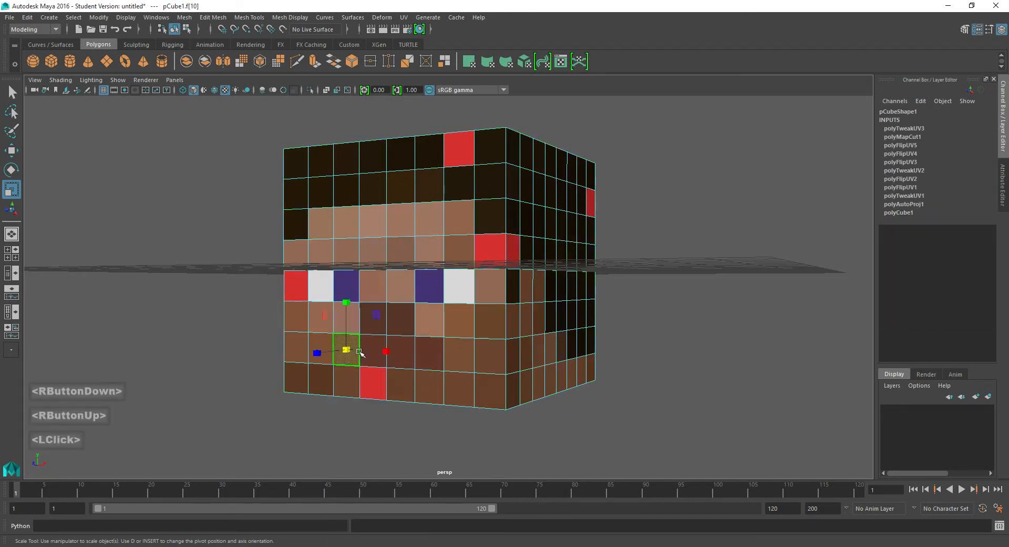
shift+click(377, 359)
shift+click(400, 360)
shift+click(422, 359)
alt+drag(422, 359, 279, 106)
scroll(441, 326, up, 3)
scroll(500, 310, up, 2)
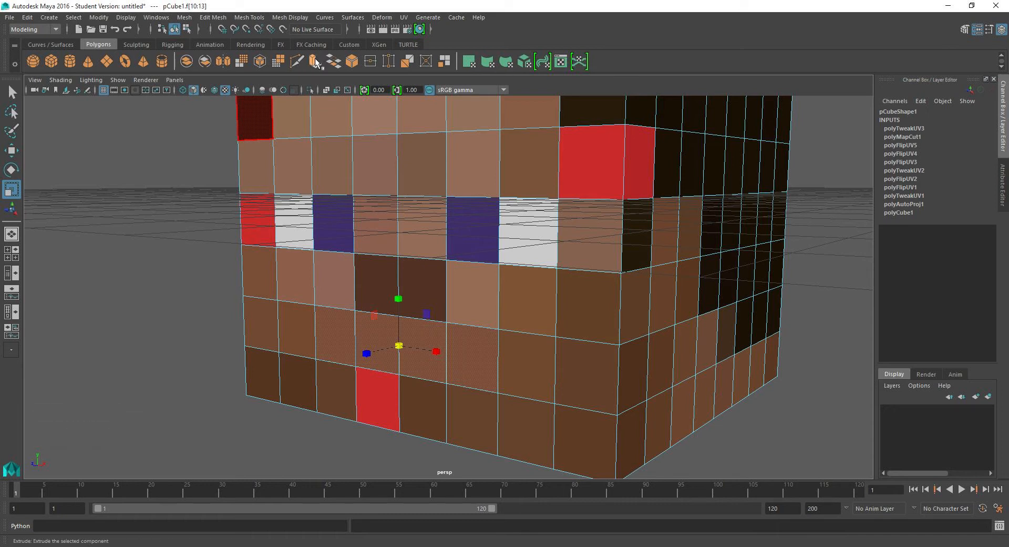
click(313, 65)
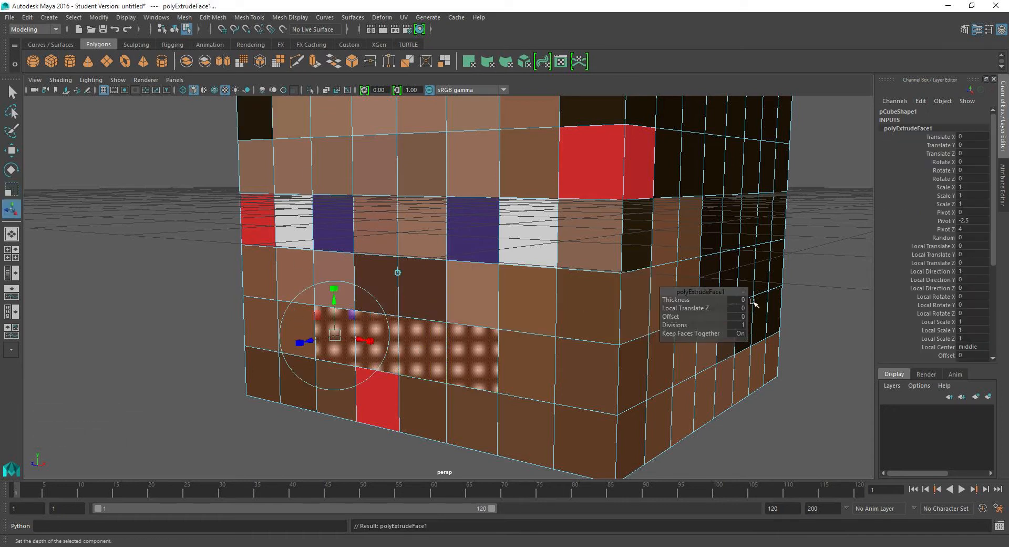
Try an offset of -0.3 on the mouth extrusion and undo it.
click(741, 298)
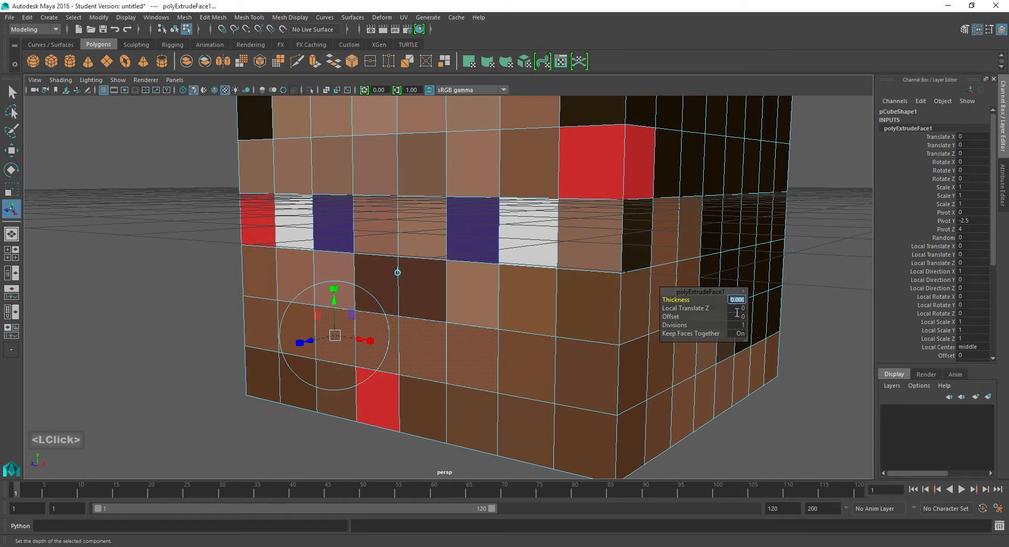
click(739, 316)
text(-0)
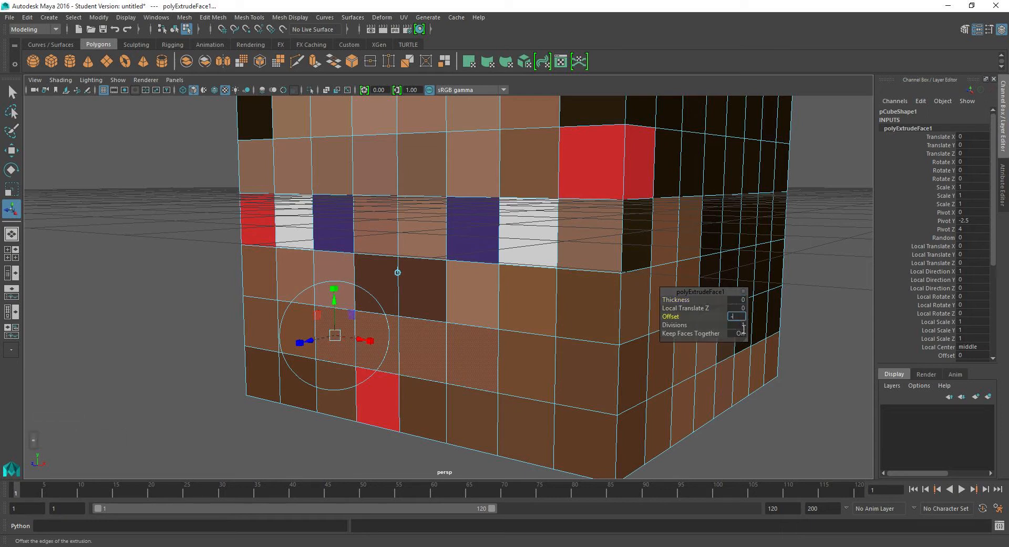
text(.3)
key(Return)
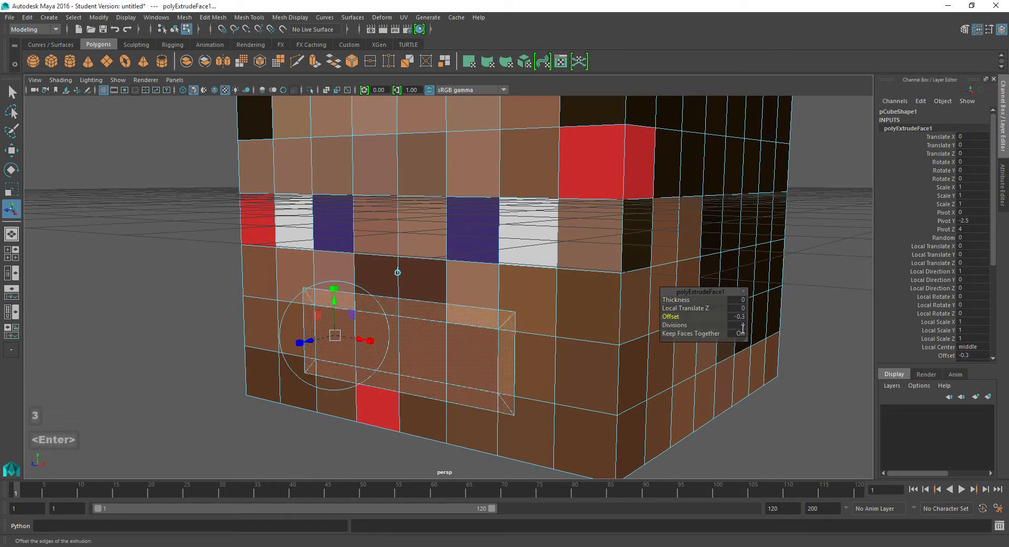
key(ctrl+z)
Set the mouth extrusion's thickness to -0.3 to recess the four faces into the head.
click(737, 300)
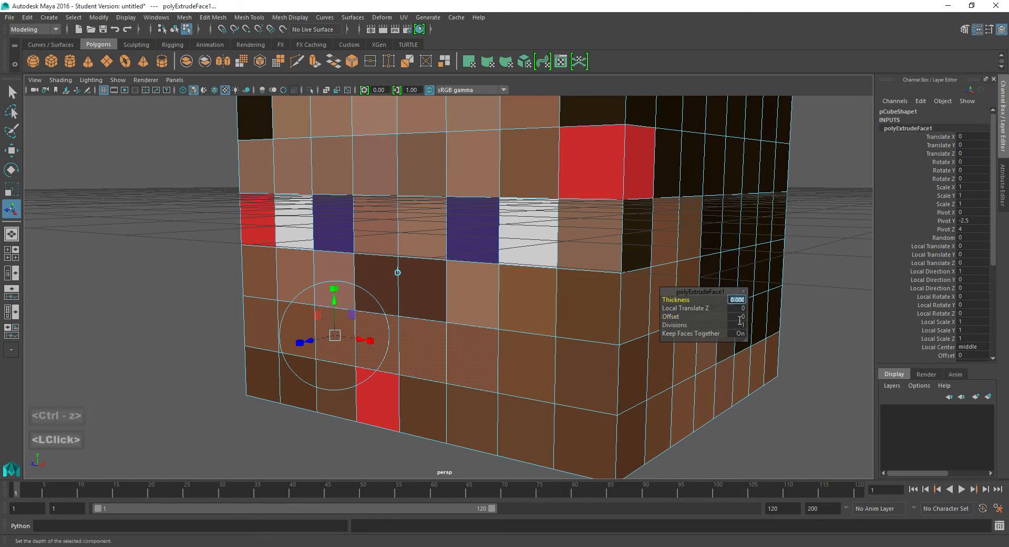
text(-0)
text(.3)
key(Return)
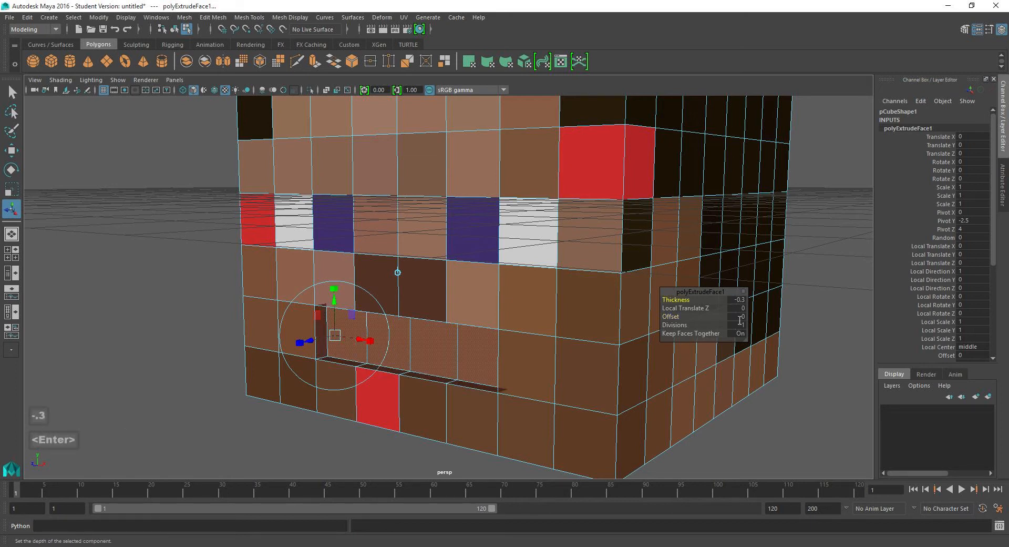
alt+drag(492, 298, 460, 290)
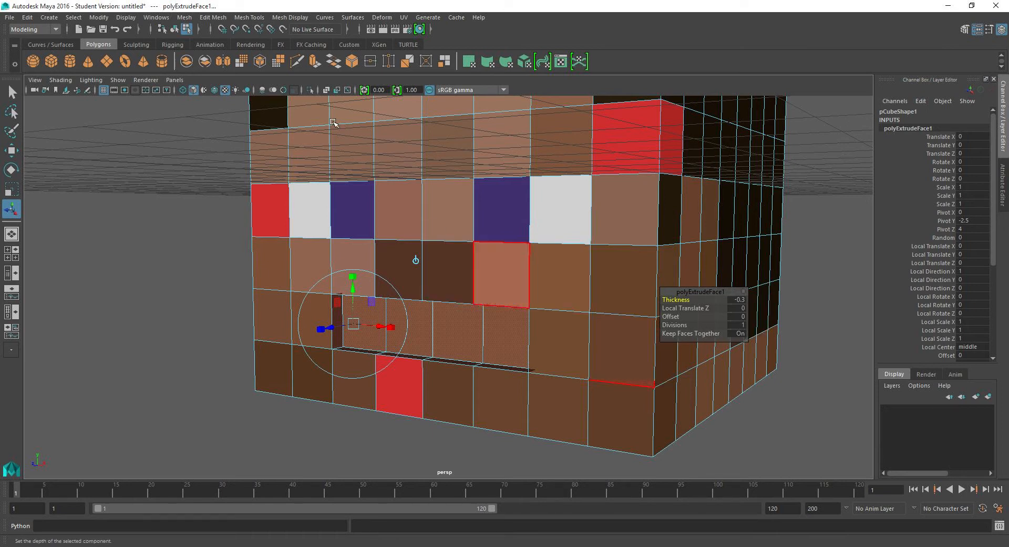
Extrude the recessed mouth faces again, adjusting their offset to widen the cavity inside the head.
click(314, 61)
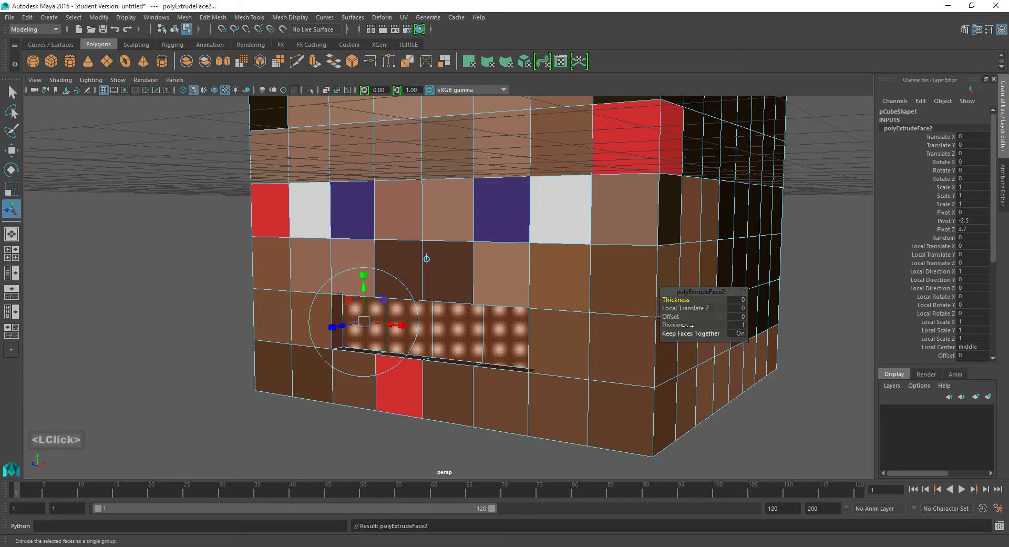
drag(685, 325, 671, 317)
key(ctrl+z)
Extrude the widened mouth faces once more with a thickness of -2 to deepen the cavity inside the head.
alt+drag(520, 241, 326, 252)
alt+middle_drag(326, 252, 420, 284)
scroll(381, 287, up, 7)
scroll(381, 288, up, 4)
alt+drag(420, 283, 278, 87)
click(315, 62)
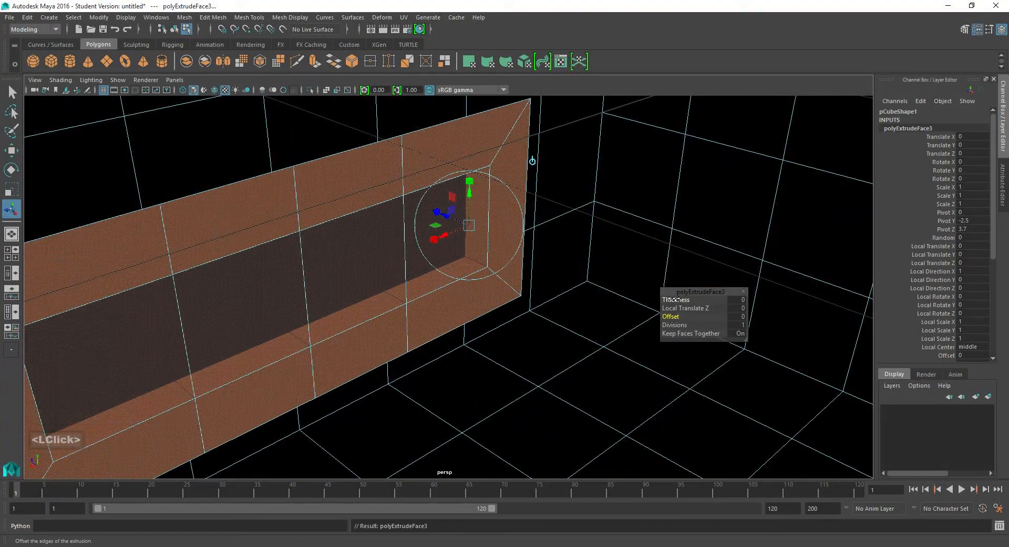
drag(672, 300, 658, 299)
alt+drag(542, 259, 427, 275)
scroll(427, 276, up, 4)
scroll(349, 363, down, 6)
alt+drag(349, 363, 489, 258)
drag(682, 301, 678, 303)
alt+drag(499, 263, 536, 265)
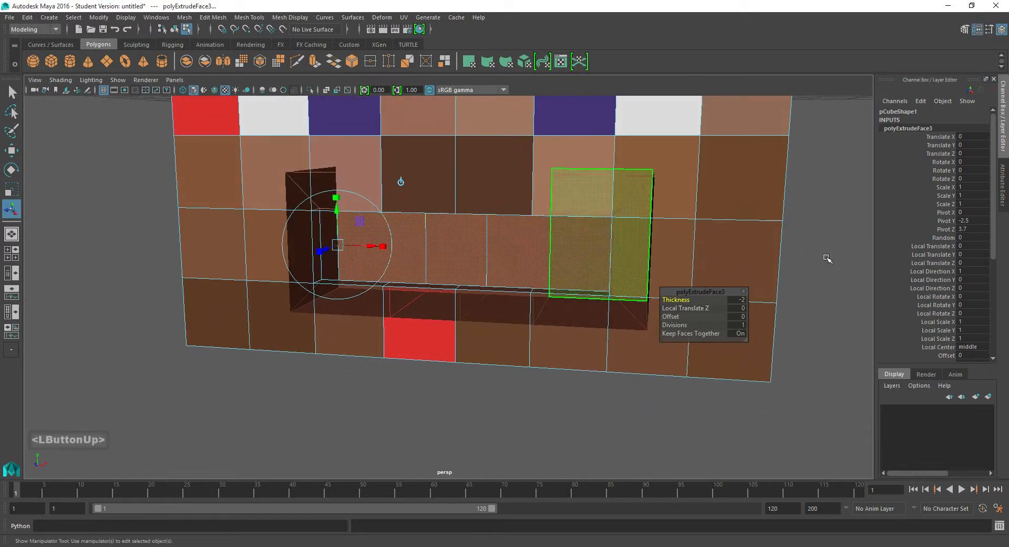
Change the offset of the second mouth extrusion, polyExtrudeFace2, to -0.3 to narrow the cavity.
scroll(920, 135, down, 7)
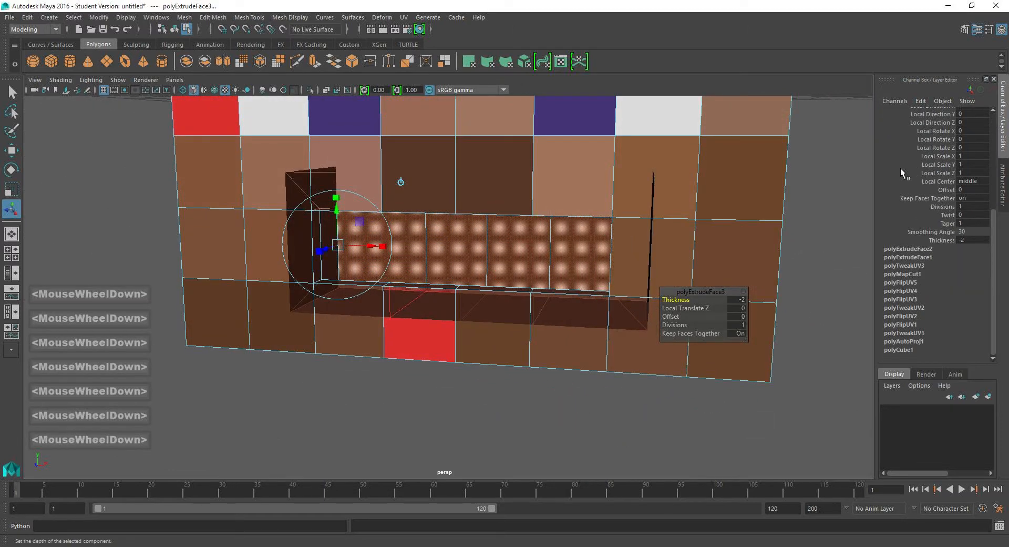
click(907, 249)
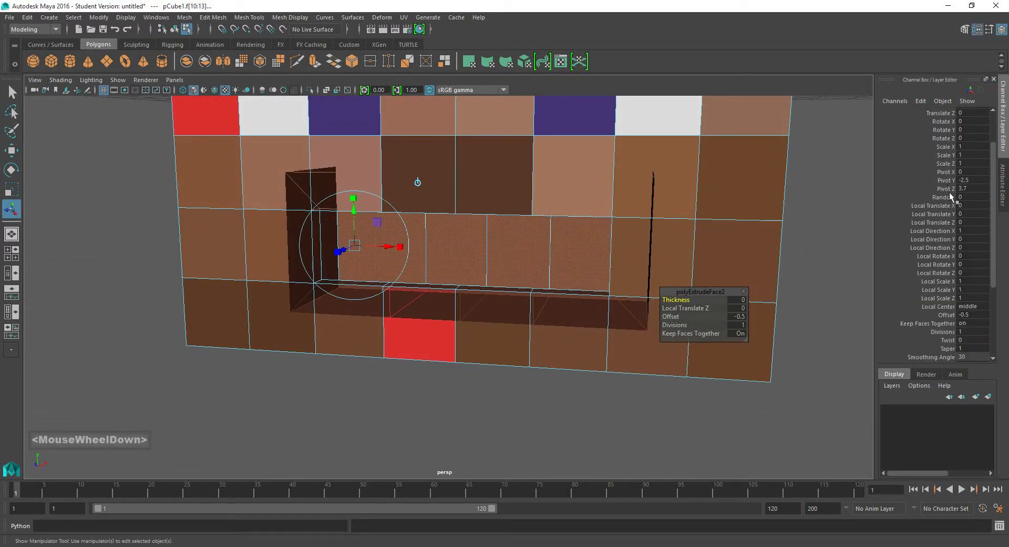
scroll(945, 315, down, 2)
click(946, 267)
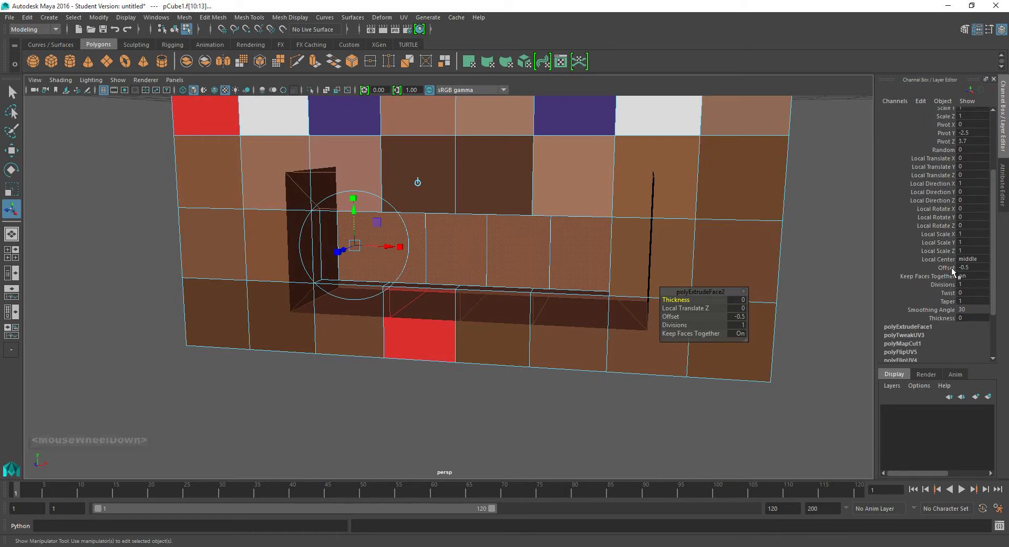
middle_drag(815, 258, 816, 253)
alt+drag(651, 253, 681, 255)
Set the same mouth extrusion's Local Scale Y to 0.9 and deselect the mouth faces.
click(942, 166)
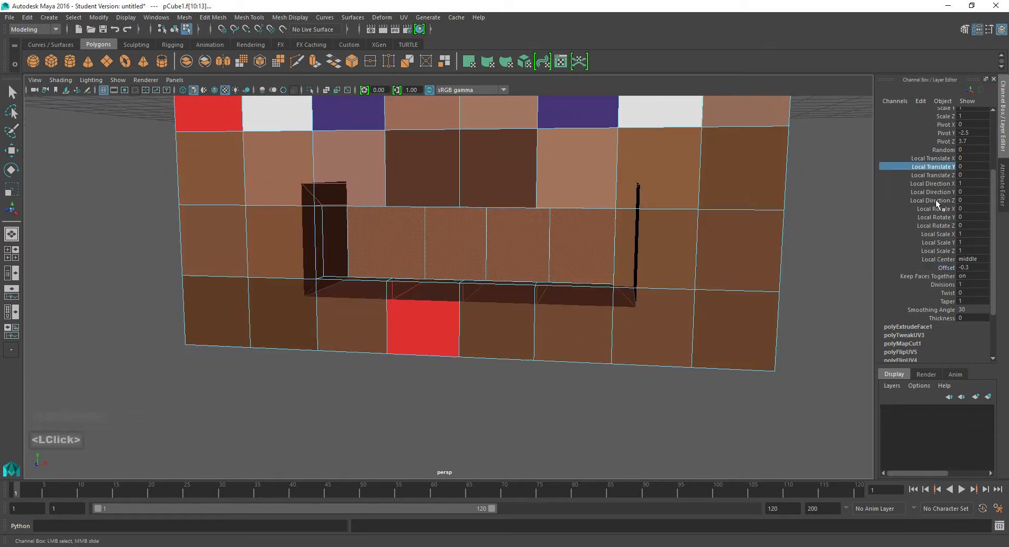
click(942, 243)
middle_drag(652, 207, 642, 203)
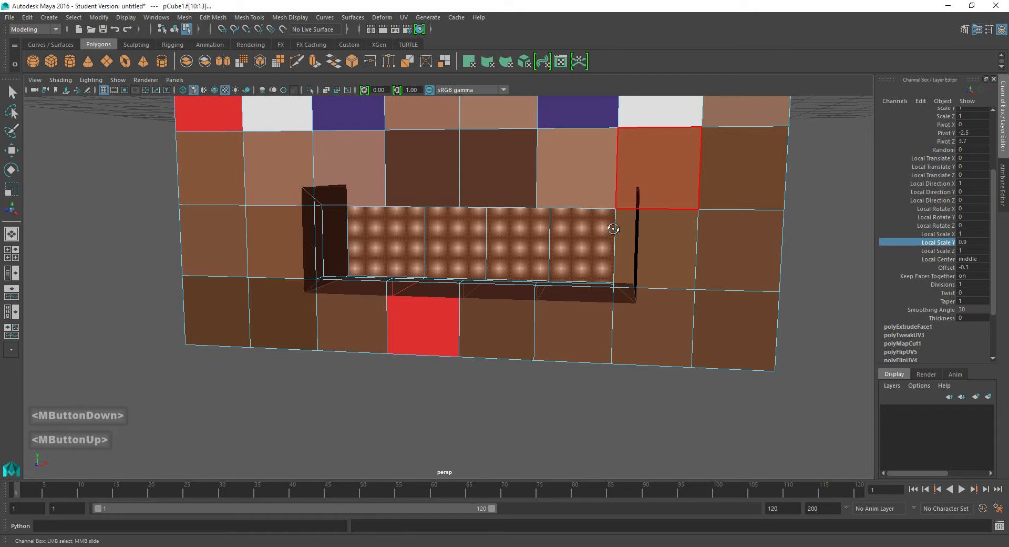
alt+drag(609, 225, 475, 232)
click(597, 263)
scroll(598, 262, down, 4)
Select the white and blue faces of both eyes together with the four skin faces directly above them.
alt+middle_drag(475, 231, 453, 310)
click(432, 303)
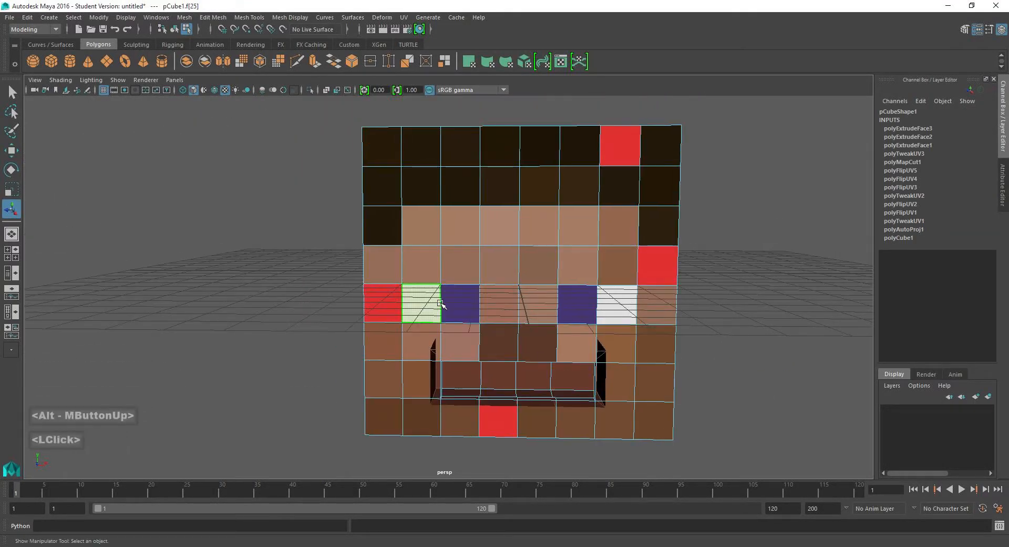
shift+click(455, 301)
shift+click(459, 275)
shift+click(426, 272)
shift+click(578, 272)
shift+click(611, 270)
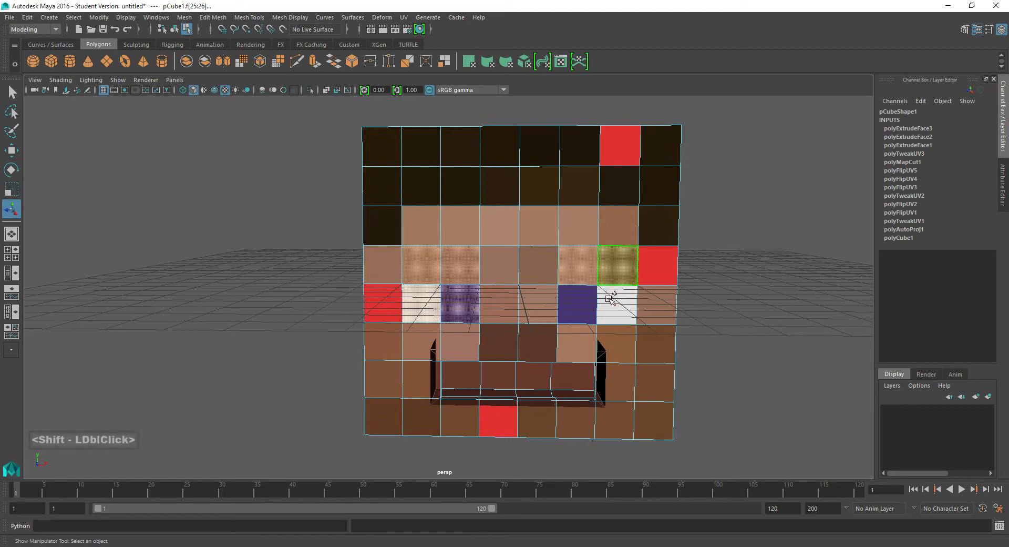
shift+click(611, 297)
shift+click(588, 302)
alt+drag(547, 251, 471, 280)
scroll(471, 279, up, 2)
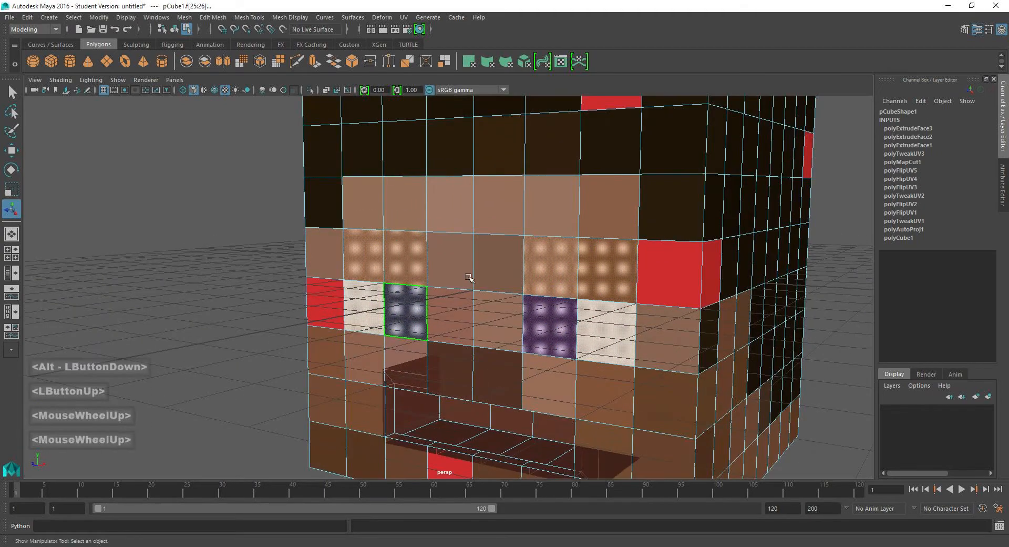
Extrude the selected eye and brow faces with a thickness of -0.225.
alt+middle_drag(471, 279, 417, 270)
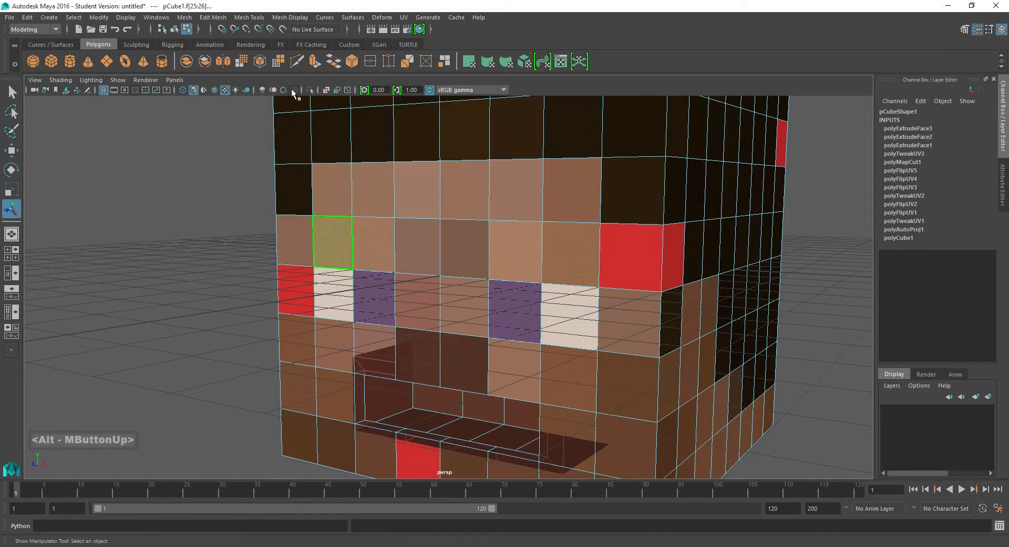
click(315, 62)
click(740, 300)
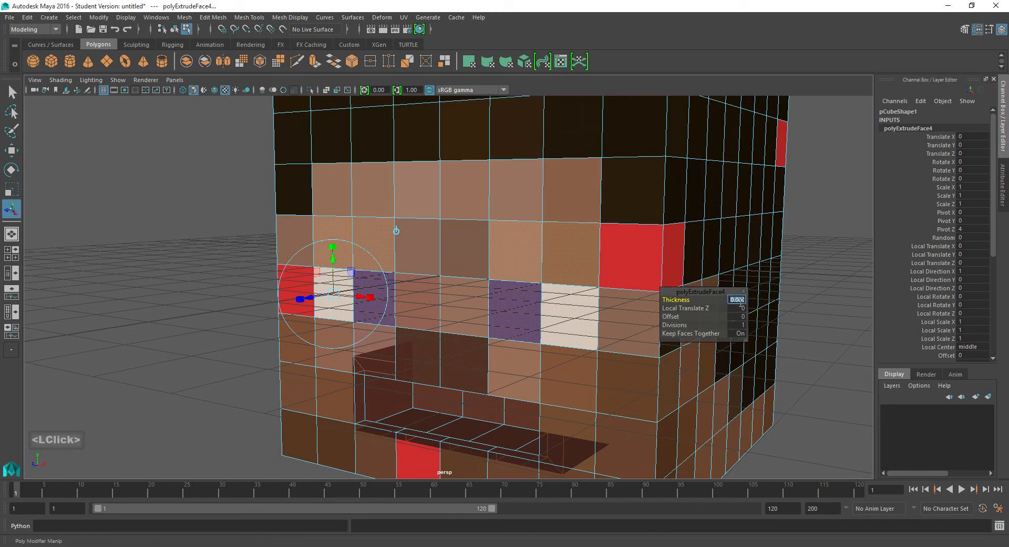
text(-.225)
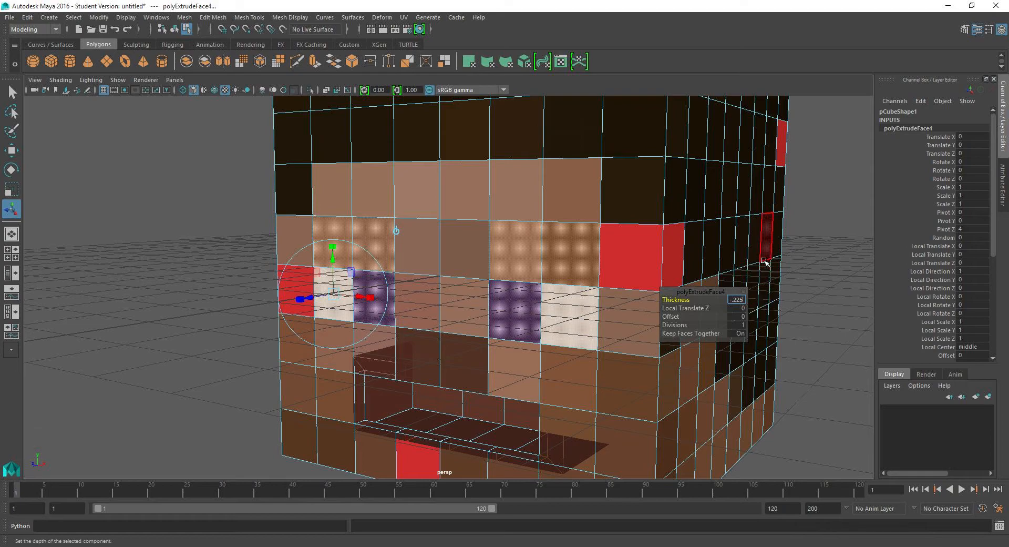
key(Return)
Inspect the recessed eyes on the head and the eye area of the layout in the UV Editor.
alt+drag(770, 263, 387, 169)
click(408, 226)
click(399, 107)
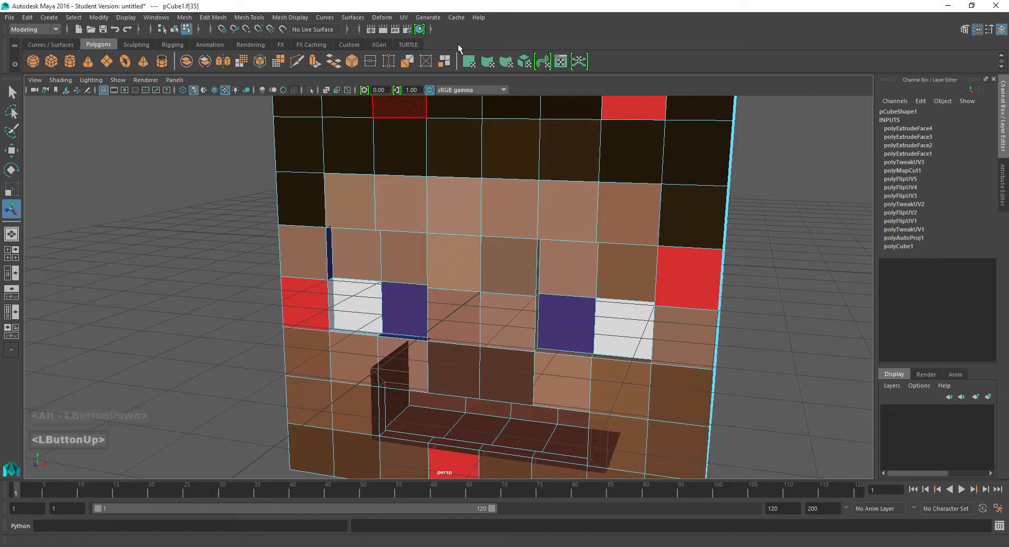
scroll(179, 358, up, 5)
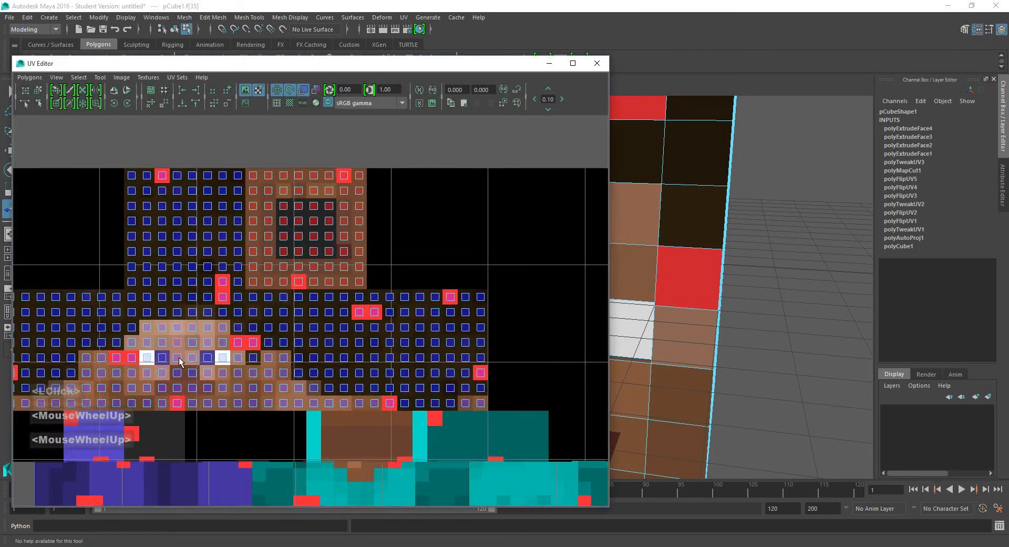
alt+middle_drag(145, 372, 355, 330)
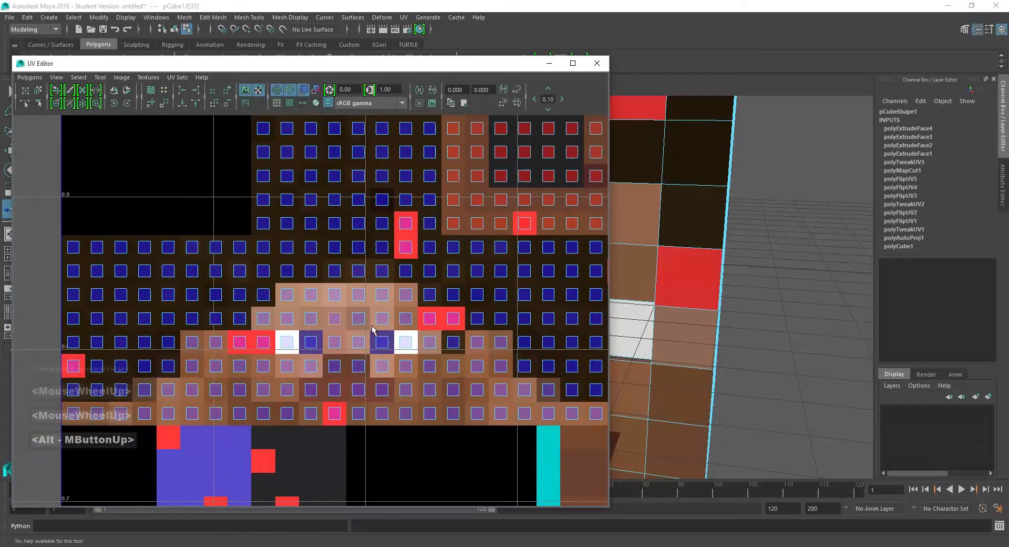
click(549, 63)
Undo the latest face selection and the extrusion of the eye and brow faces.
alt+drag(406, 197, 536, 227)
click(518, 306)
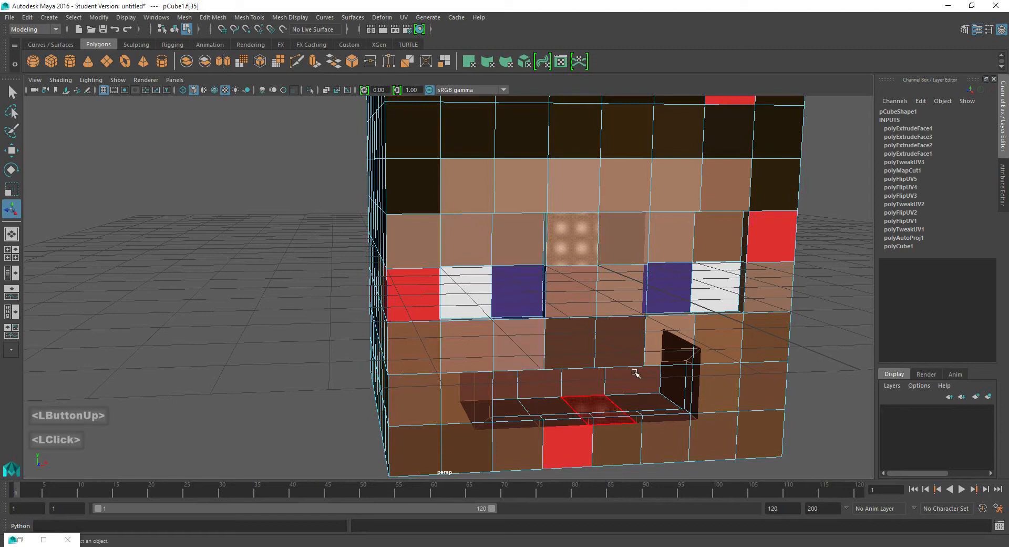
key(ctrl+z)
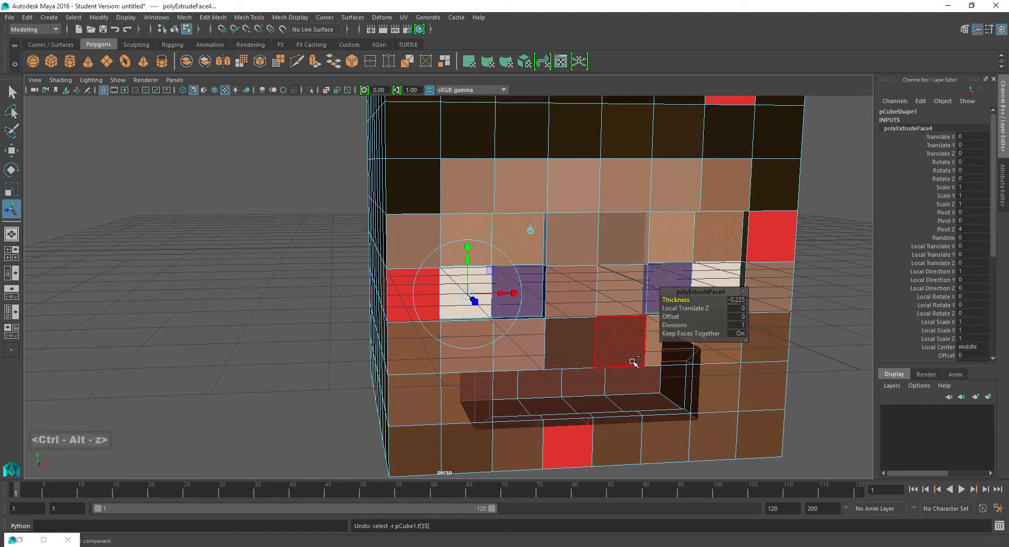
key(ctrl+z)
key(alt+space)
key(Escape)
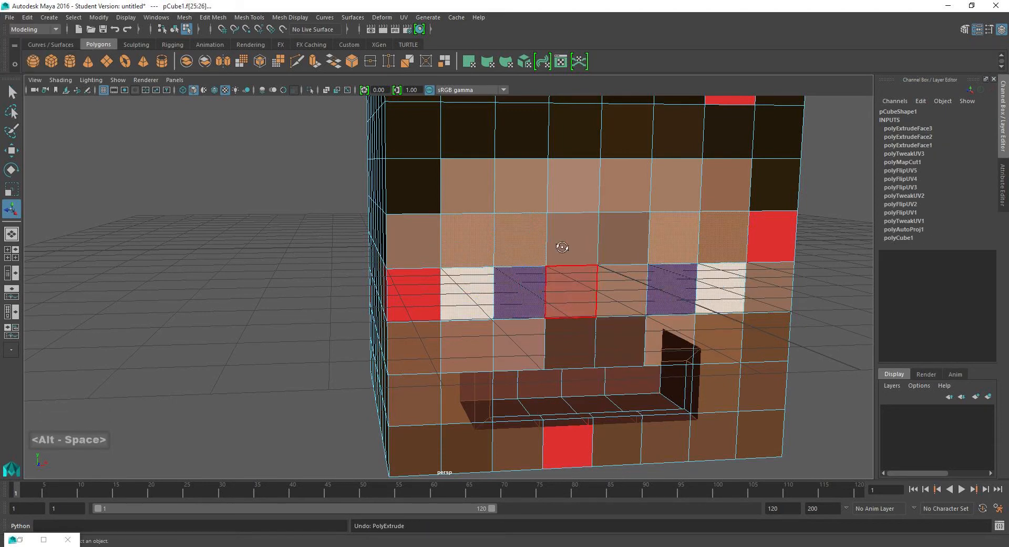
Reselect the eight faces that form both eyes and the brow areas directly above them.
alt+drag(562, 248, 540, 250)
click(433, 242)
shift+click(476, 258)
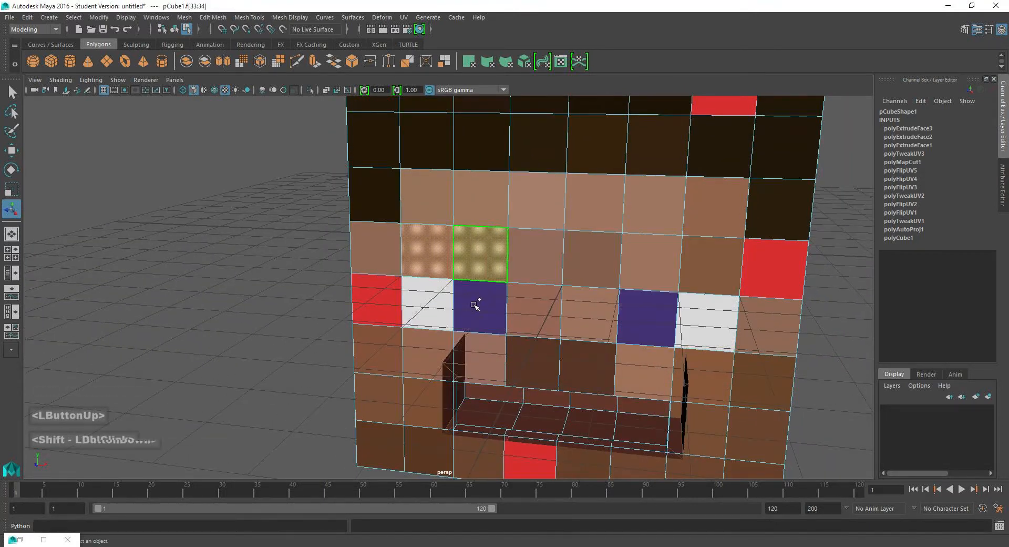
shift+click(473, 305)
shift+click(435, 303)
shift+click(471, 300)
alt+middle_drag(631, 266, 598, 265)
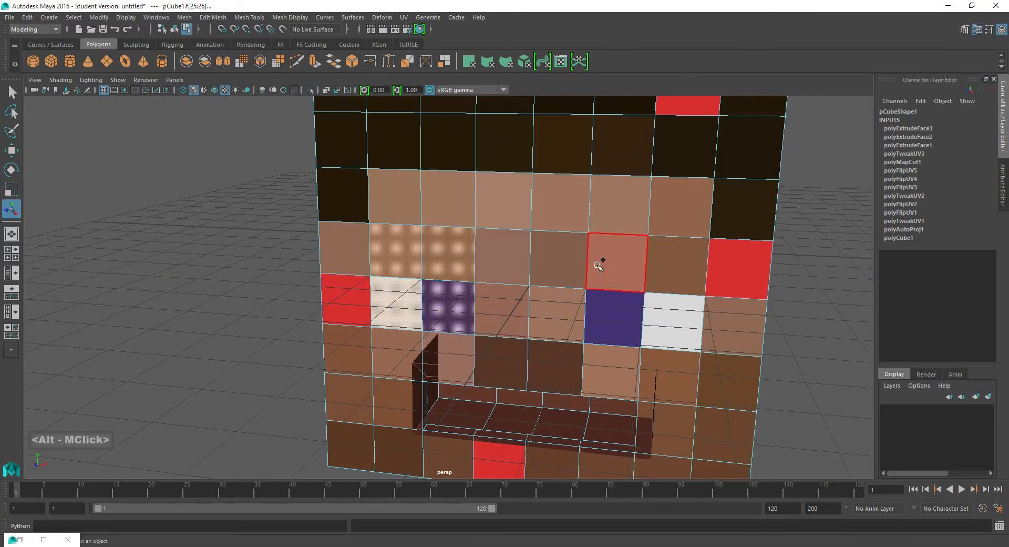
shift+click(613, 265)
shift+click(651, 271)
shift+click(663, 310)
shift+click(633, 317)
Extrude the eight eye and brow faces inward with a Local Translate Z of -0.225.
alt+drag(426, 295, 453, 301)
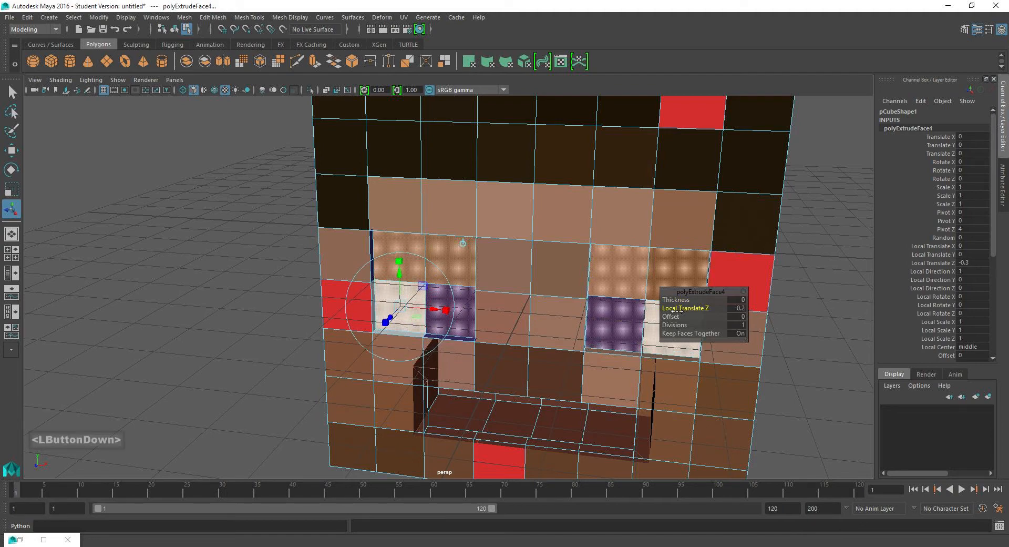
alt+drag(571, 289, 397, 246)
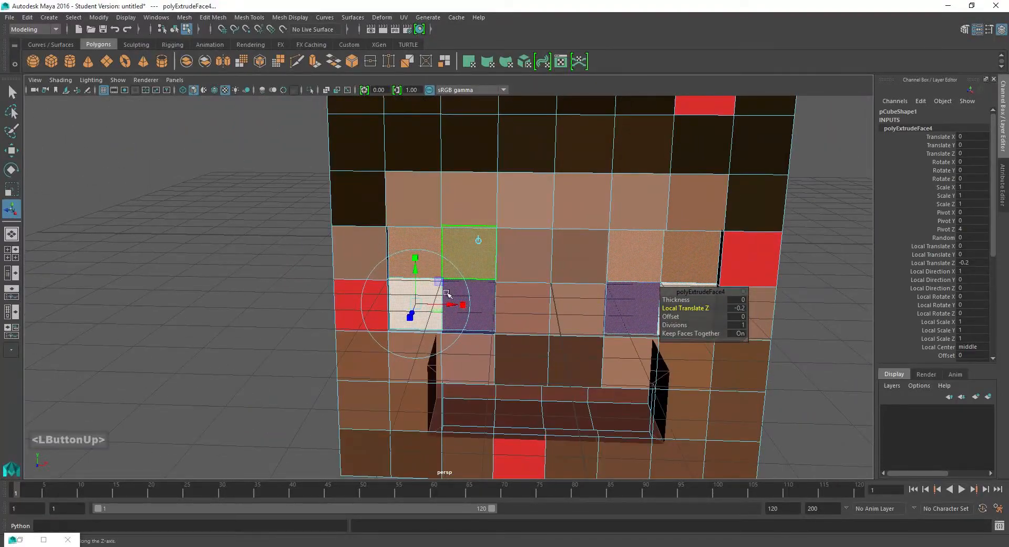
alt+drag(447, 292, 332, 279)
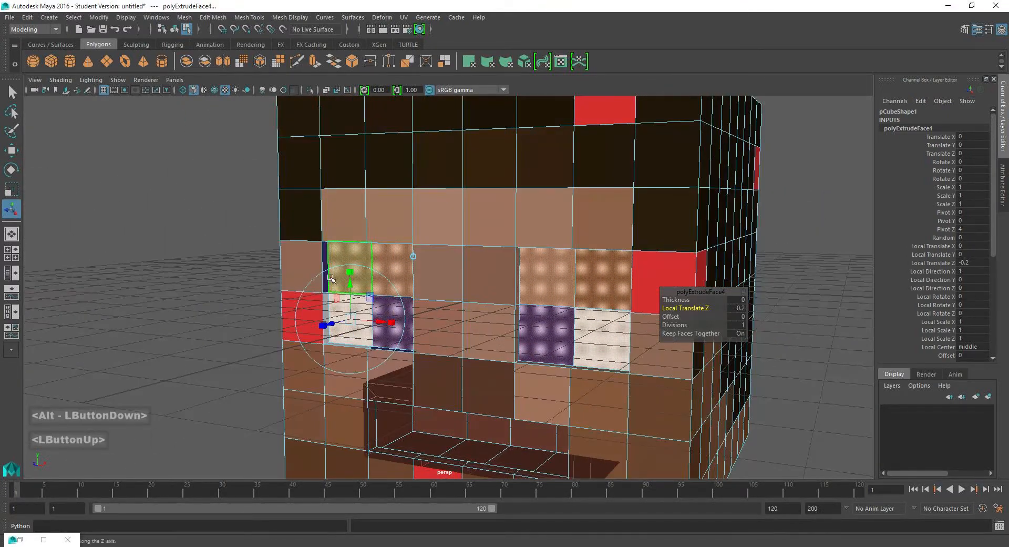
alt+middle_drag(447, 274, 427, 279)
click(741, 309)
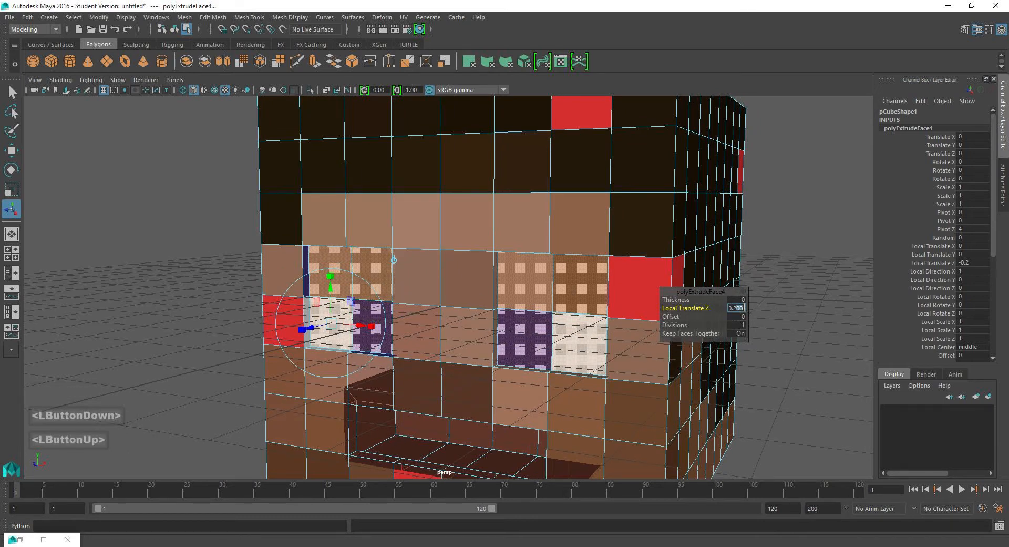
text(25)
key(Return)
Select the narrow inner side faces created around the edges of the eye recesses.
alt+middle_drag(196, 286, 315, 301)
scroll(314, 302, up, 2)
alt+drag(315, 301, 350, 286)
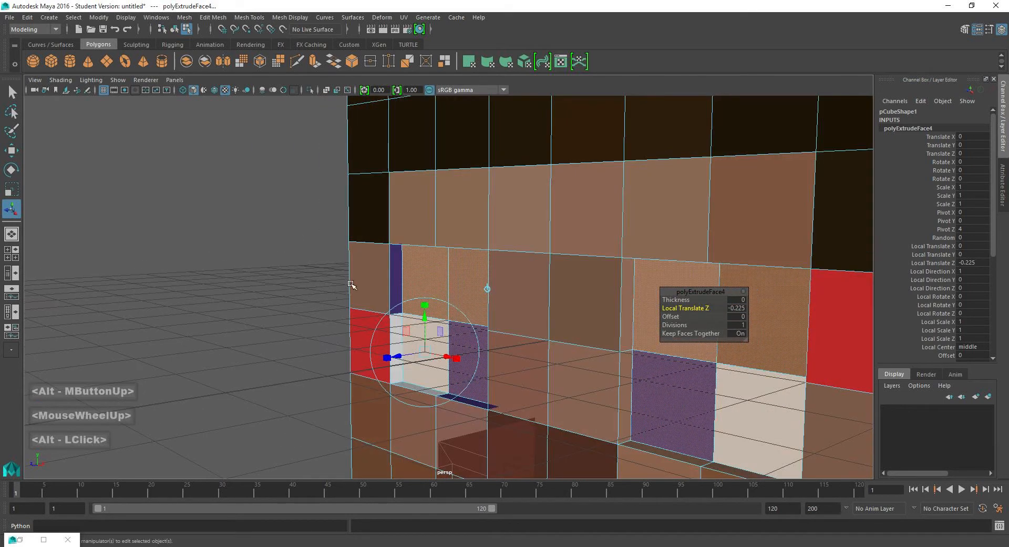
click(392, 272)
shift+click(393, 324)
shift+click(395, 325)
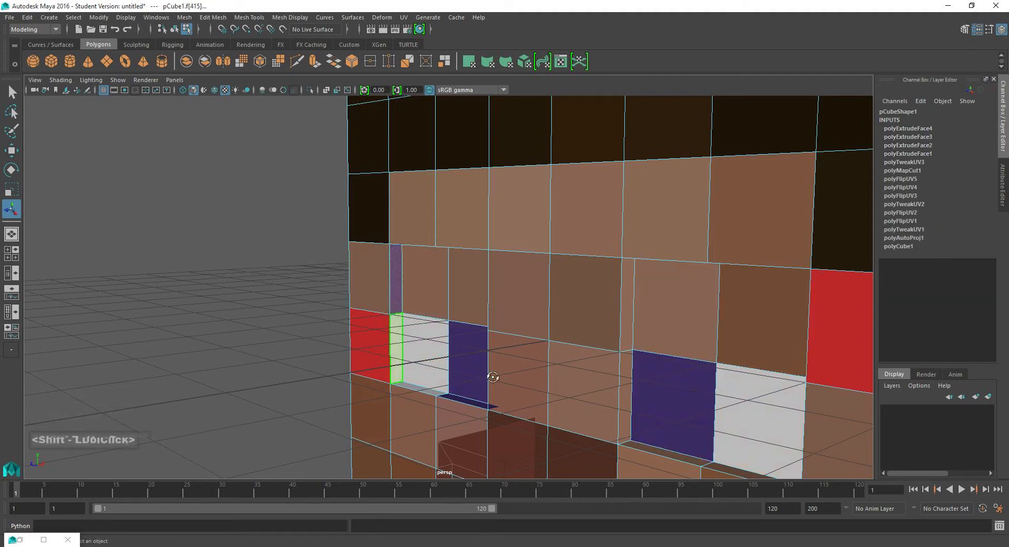
alt+drag(494, 376, 462, 376)
shift+click(495, 411)
shift+click(551, 417)
scroll(568, 404, down, 2)
shift+click(485, 384)
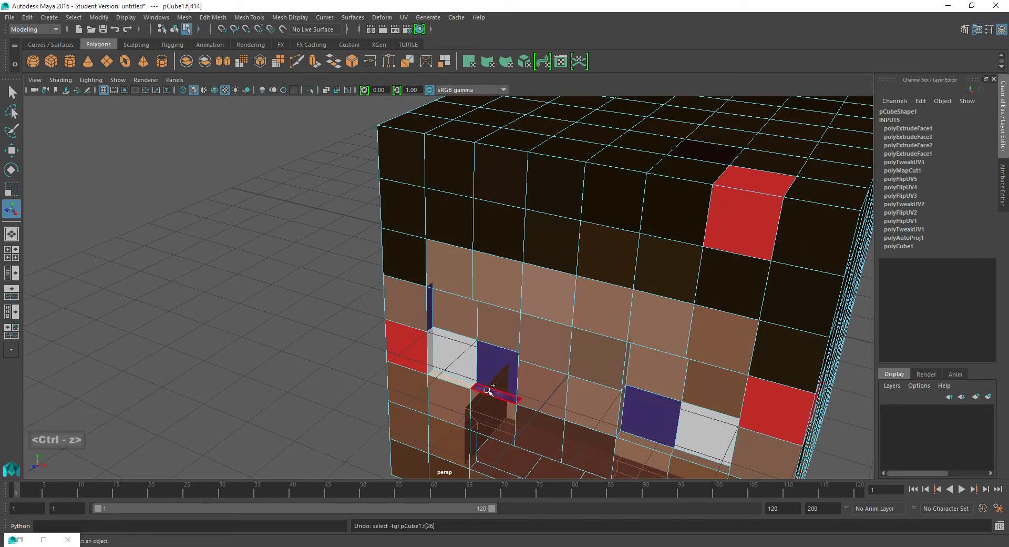
shift+click(487, 392)
alt+drag(465, 340, 531, 178)
shift+click(533, 232)
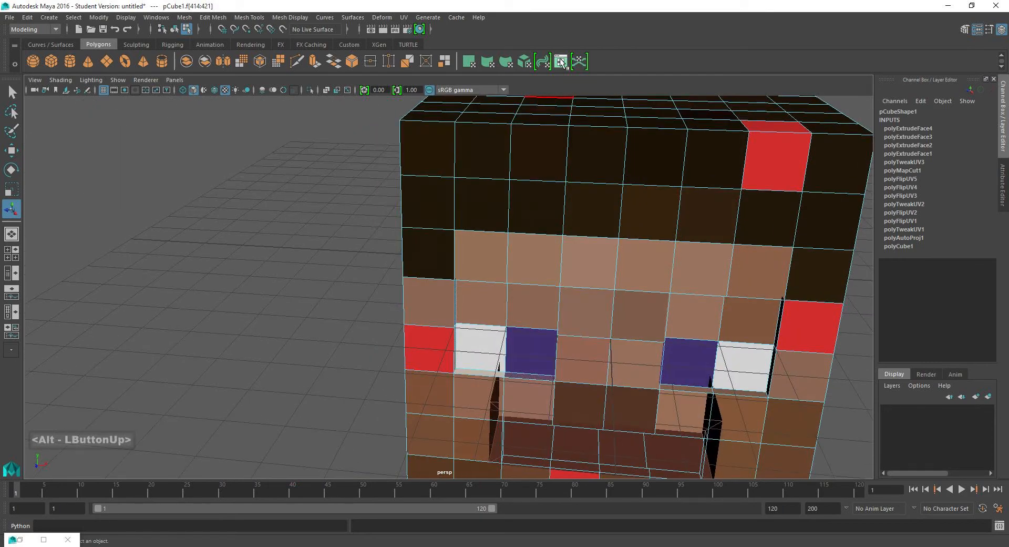
Open the UV Editor with the Move tool for the recess side faces, and undo a small trial move of their UVs.
click(561, 62)
scroll(338, 301, down, 10)
key(w)
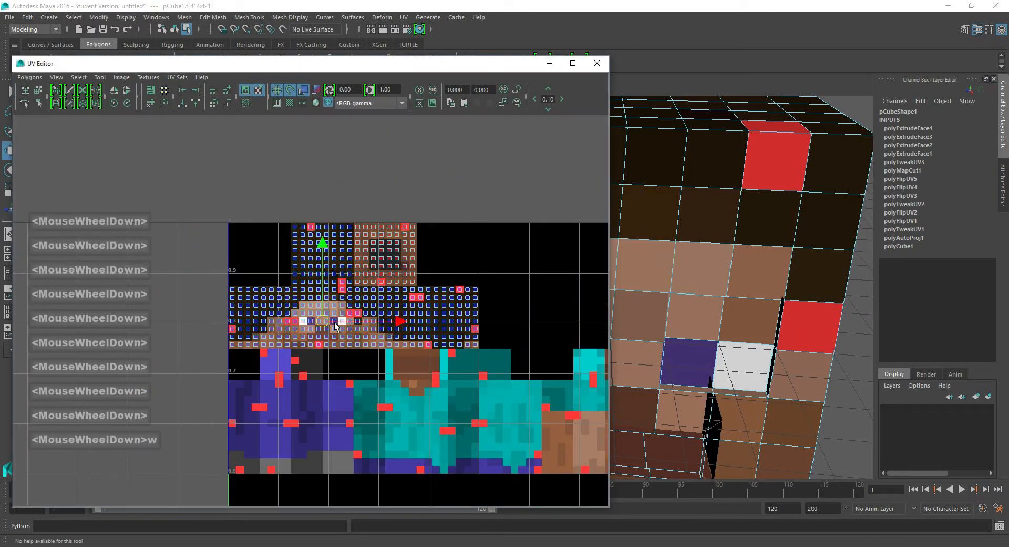
scroll(334, 323, up, 6)
drag(335, 324, 340, 325)
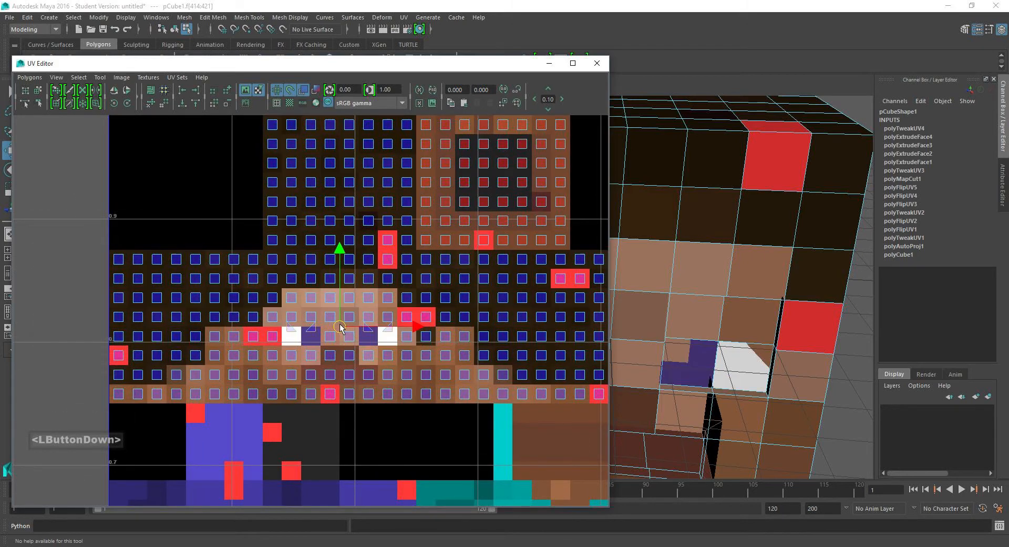
key(ctrl+z)
Move the UV Editor window out of the way to examine the eye recesses' side faces on the head.
alt+drag(694, 316, 630, 278)
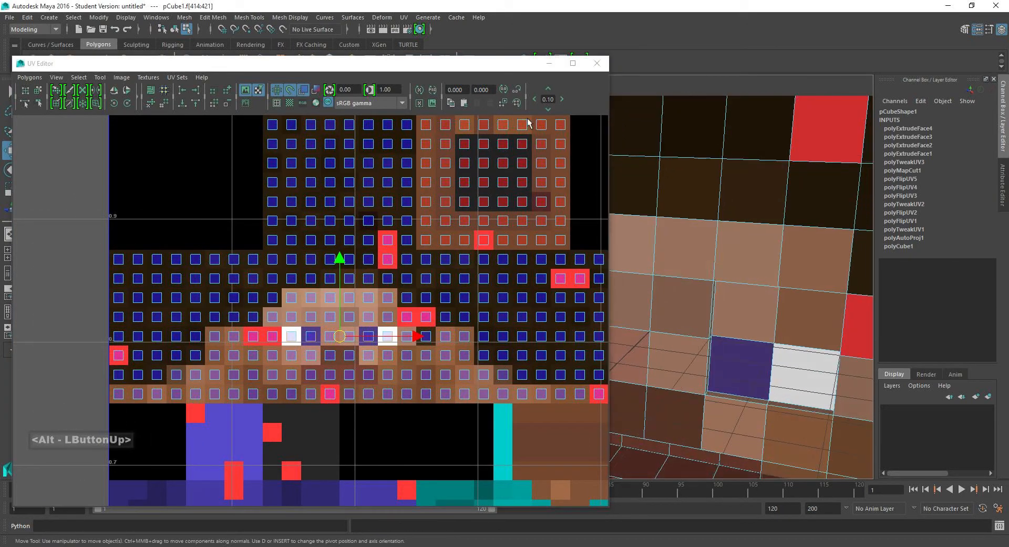
drag(492, 72, 755, 92)
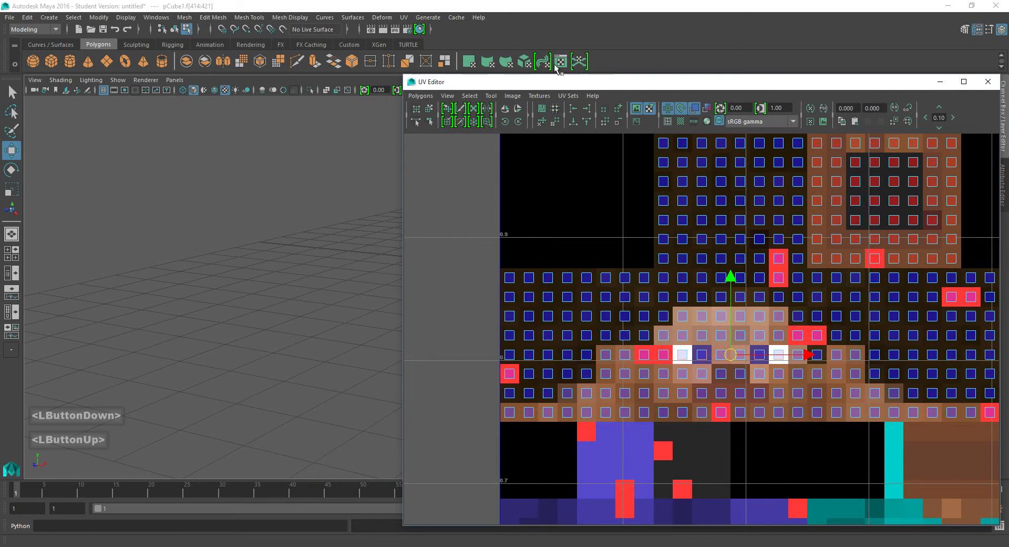
drag(562, 84, 337, 381)
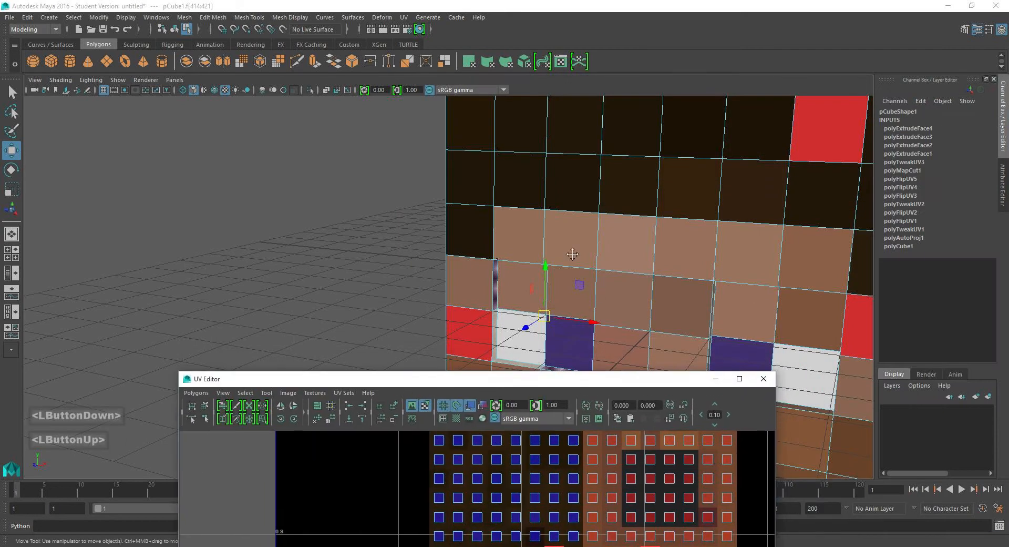
alt+drag(463, 252, 546, 255)
drag(553, 381, 485, 156)
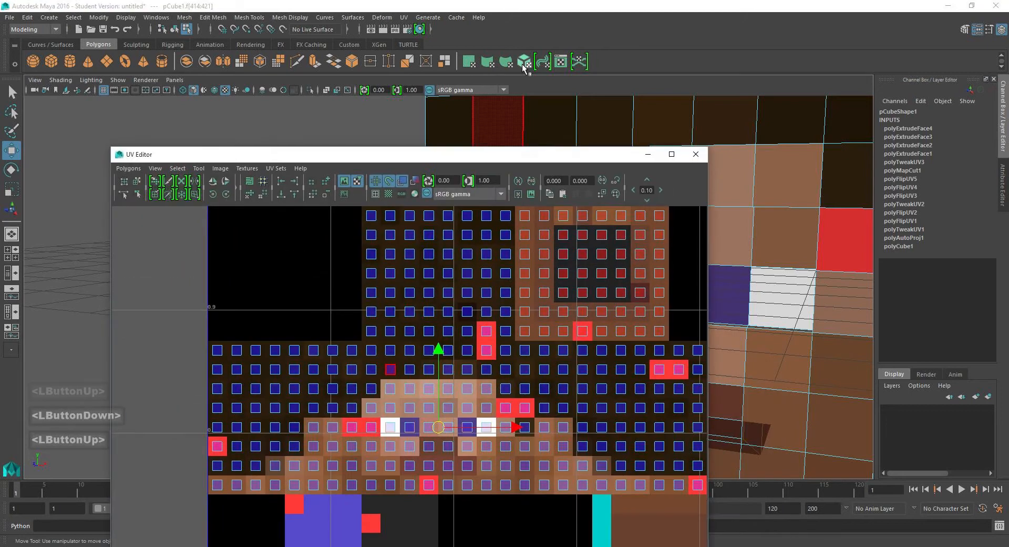
Apply automatic UV mapping to the selected eye recess side faces and scale all their UV shells down uniformly.
click(524, 62)
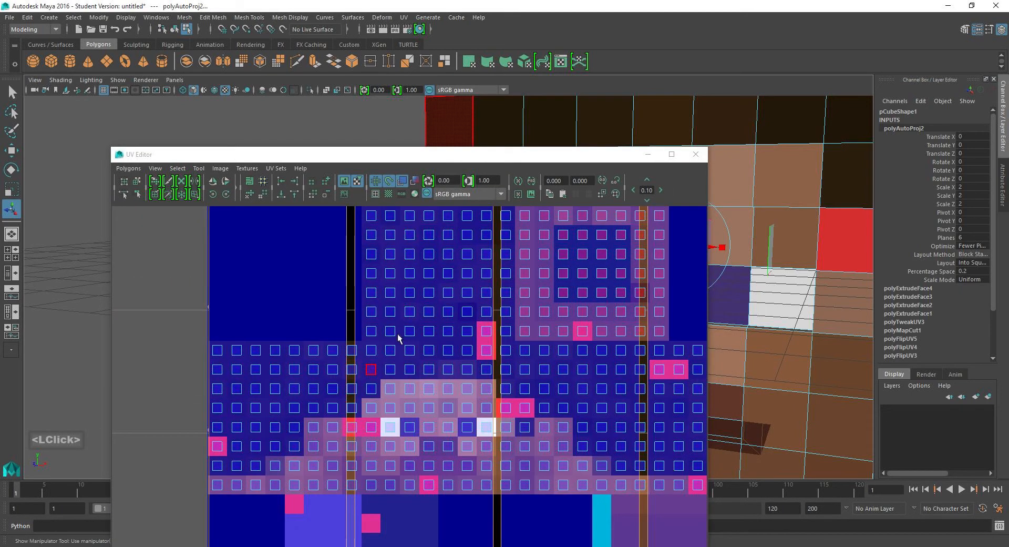
scroll(399, 334, down, 8)
click(407, 400)
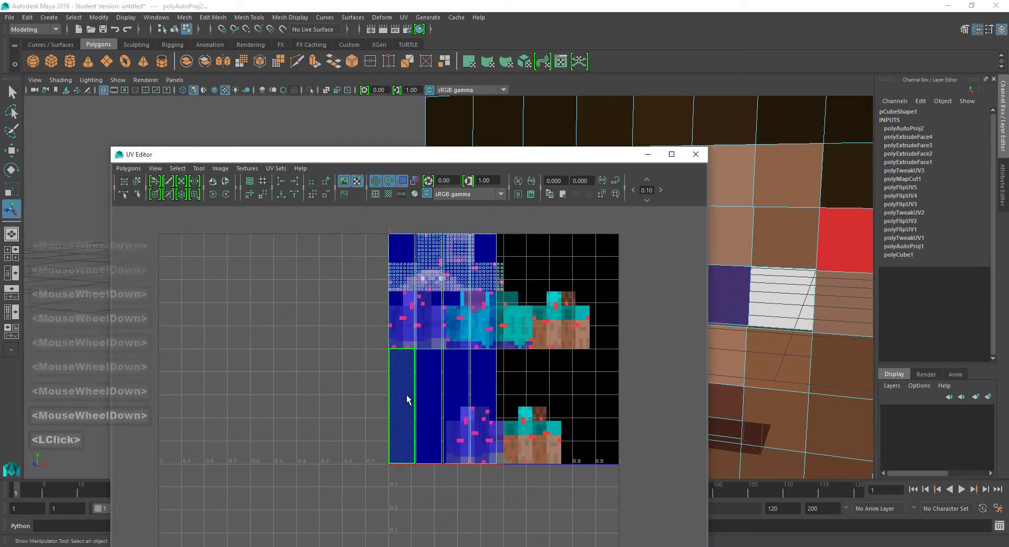
scroll(405, 363, up, 4)
alt+middle_drag(412, 329, 462, 371)
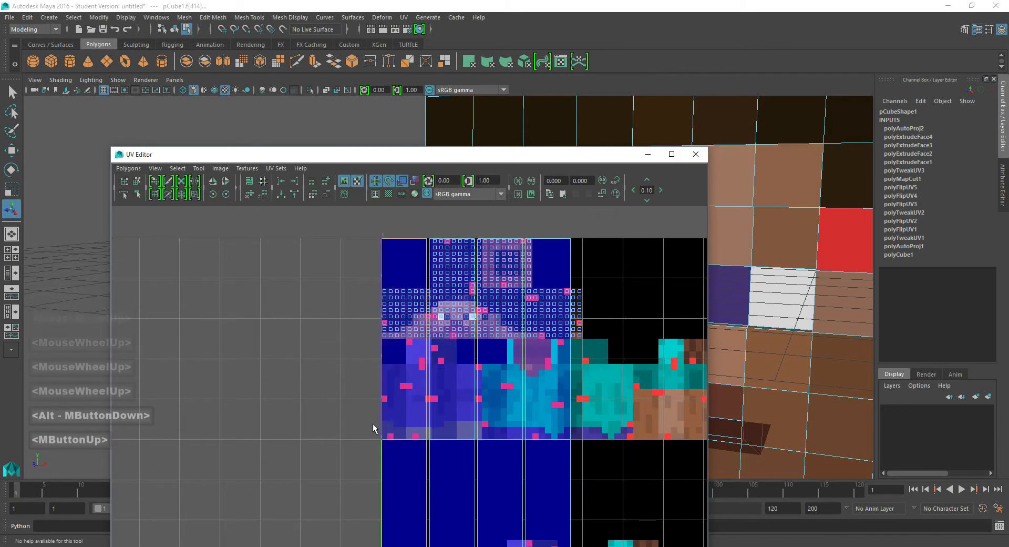
shift+double_click(442, 434)
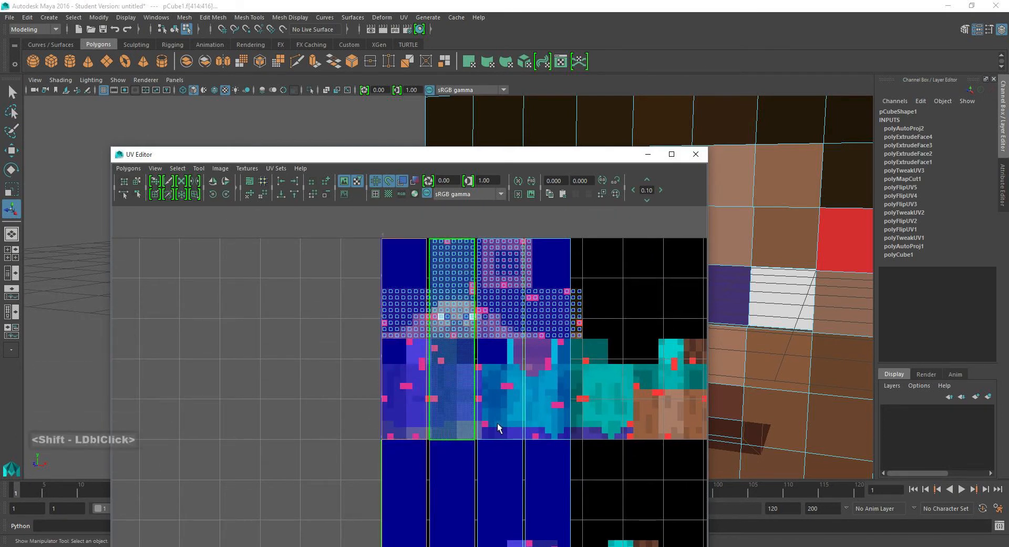
shift+double_click(498, 423)
shift+double_click(544, 416)
key(r)
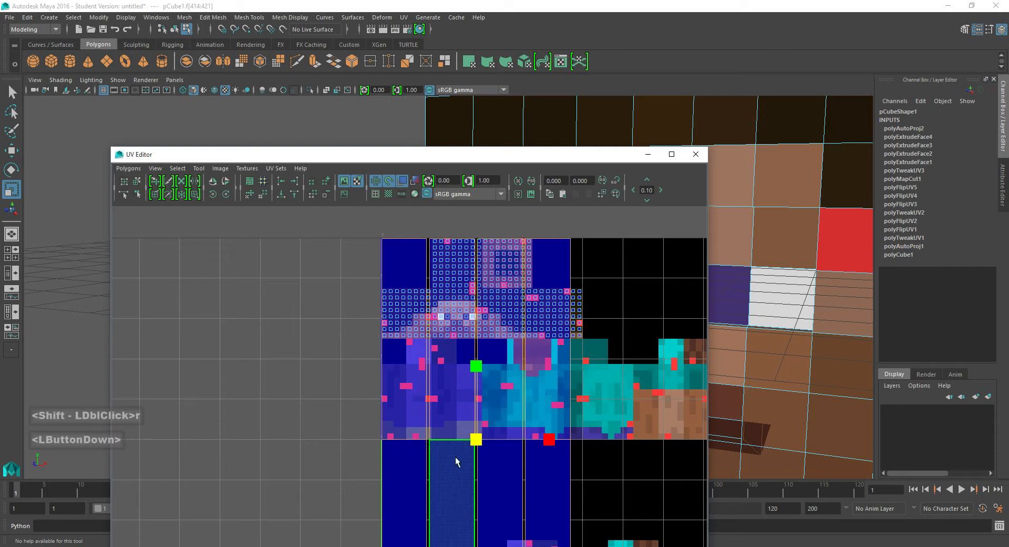
mouse_move(456, 462)
mouse_down()
mouse_move(415, 491)
mouse_move(466, 454)
mouse_move(440, 450)
mouse_up()
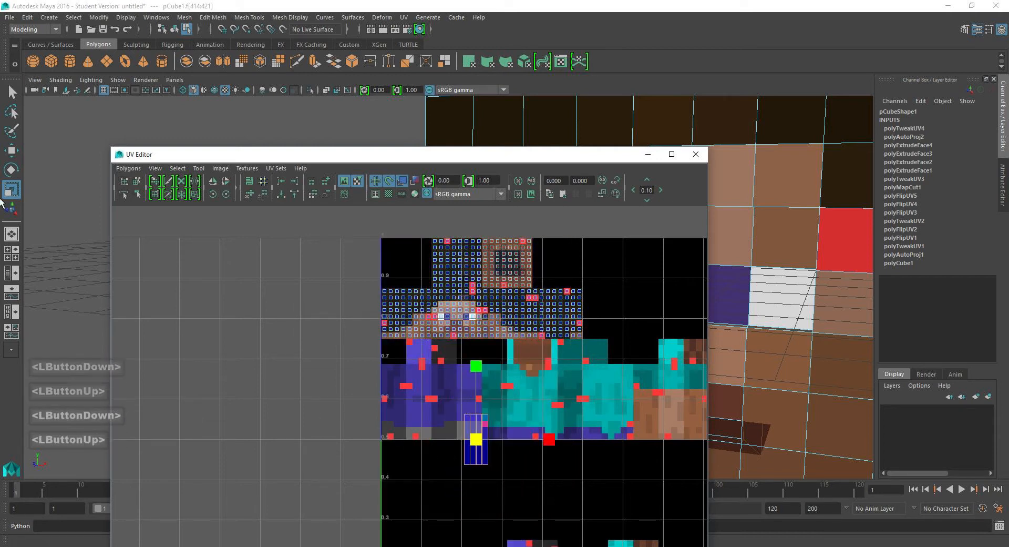
Scale the recess side faces' UV shells down further until each is smaller than one texture pixel.
double_click(11, 188)
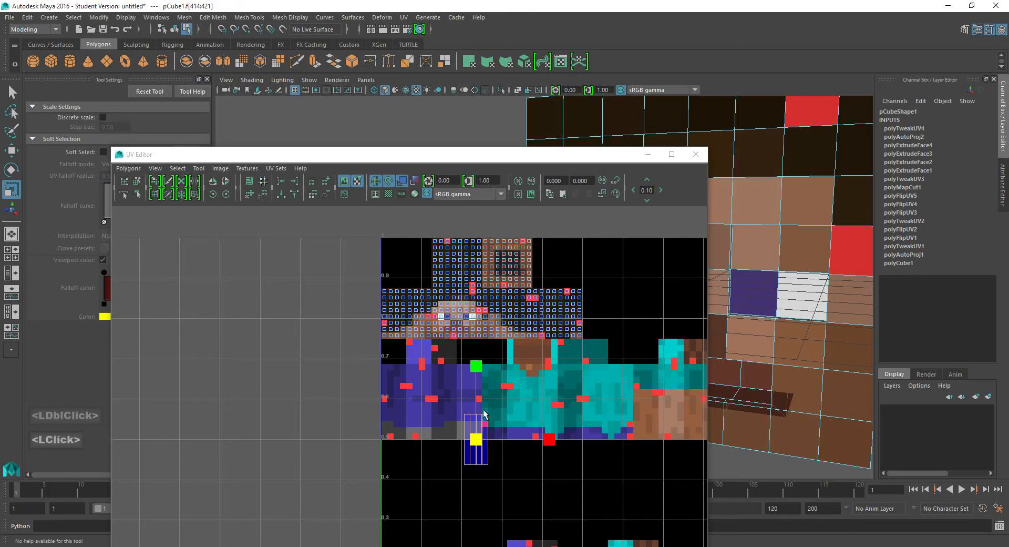
drag(484, 434, 427, 460)
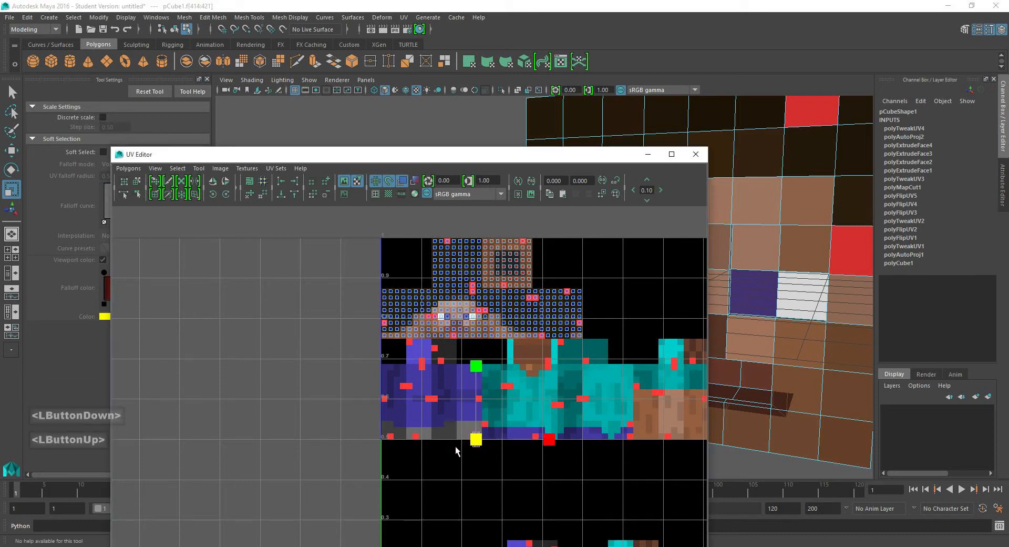
scroll(457, 446, up, 9)
alt+middle_drag(608, 481, 532, 446)
drag(534, 415, 528, 472)
drag(591, 518, 507, 449)
Move the tiny UV shells onto the dark texture area just below the face pixels.
alt+middle_drag(501, 389, 502, 431)
key(w)
drag(535, 530, 419, 212)
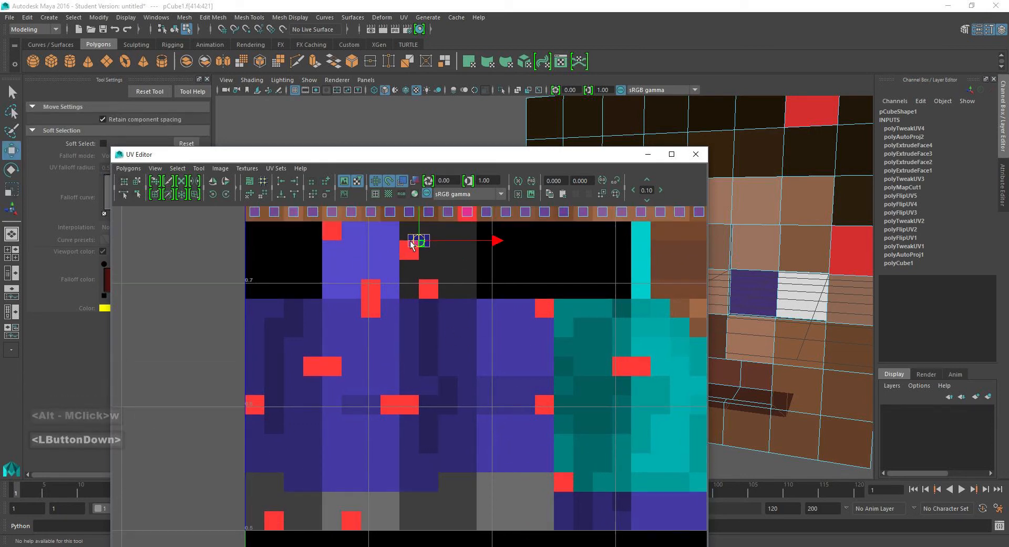
alt+middle_drag(420, 215, 403, 426)
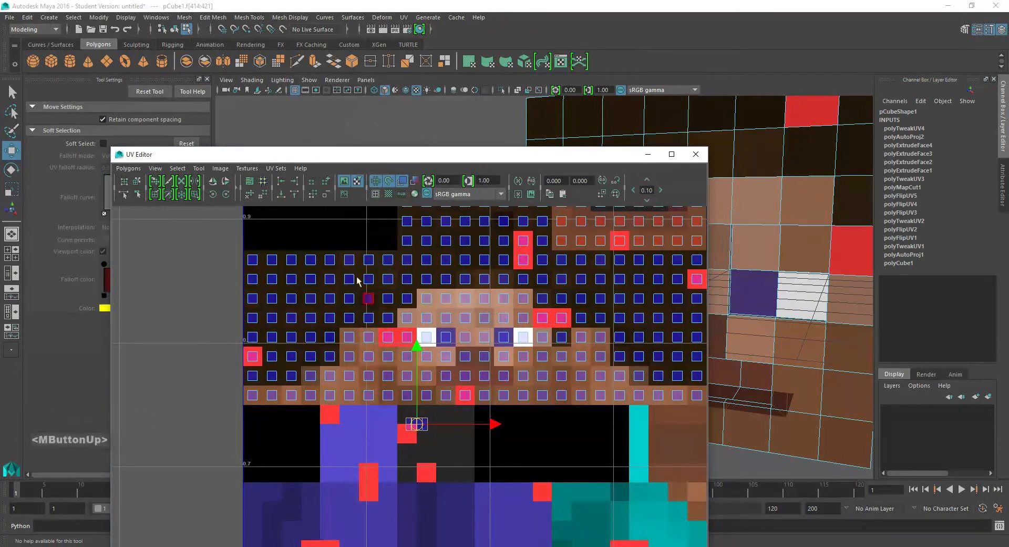
click(219, 168)
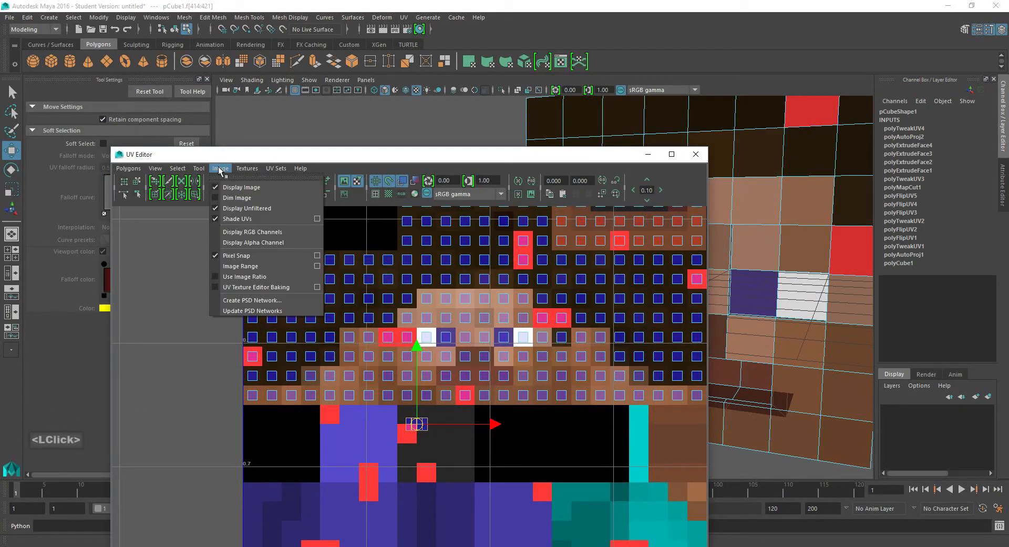
click(317, 255)
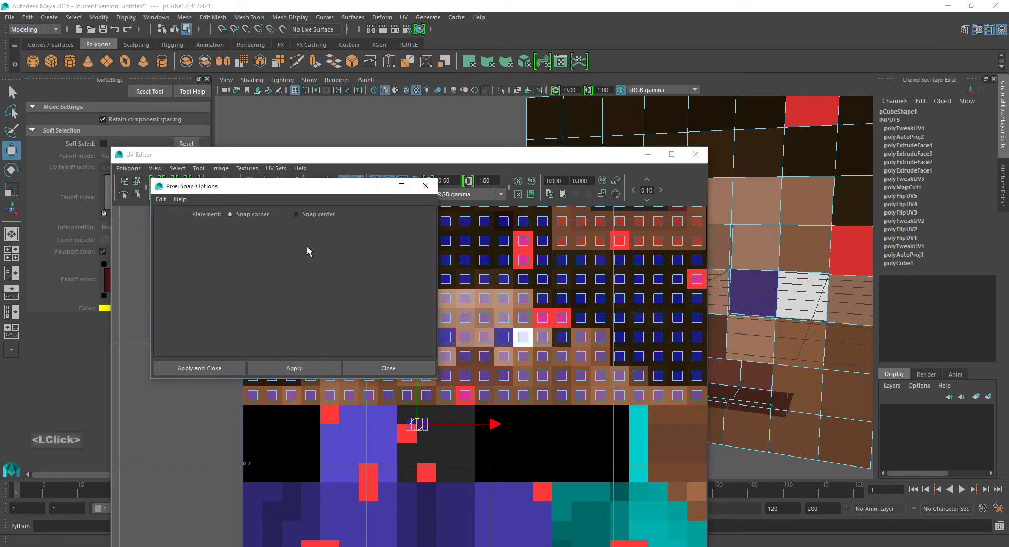
click(302, 361)
drag(273, 186, 122, 18)
drag(406, 151, 348, 119)
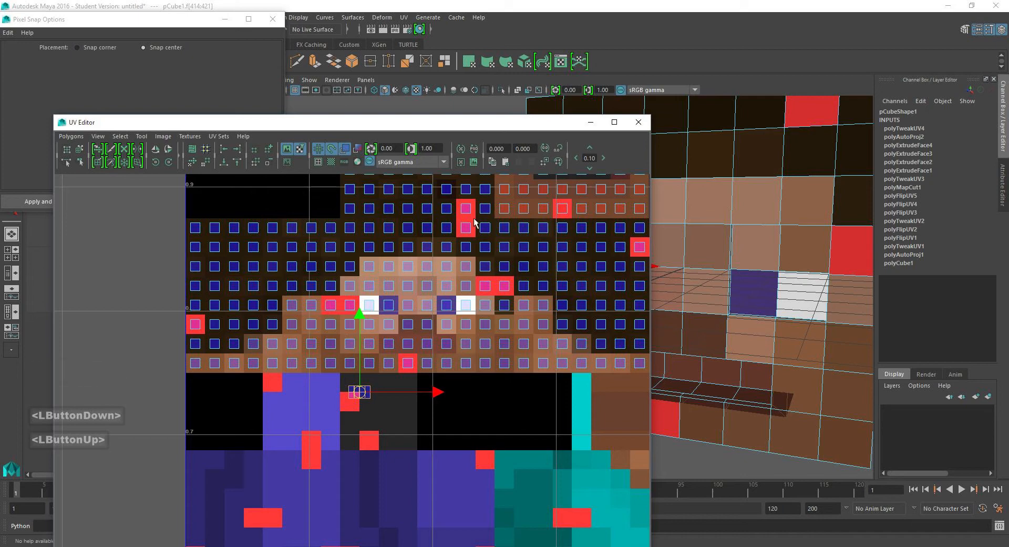
drag(498, 127, 414, 84)
alt+middle_drag(599, 250, 748, 288)
alt+drag(748, 289, 663, 278)
alt+right_drag(664, 278, 729, 311)
alt+drag(730, 312, 647, 321)
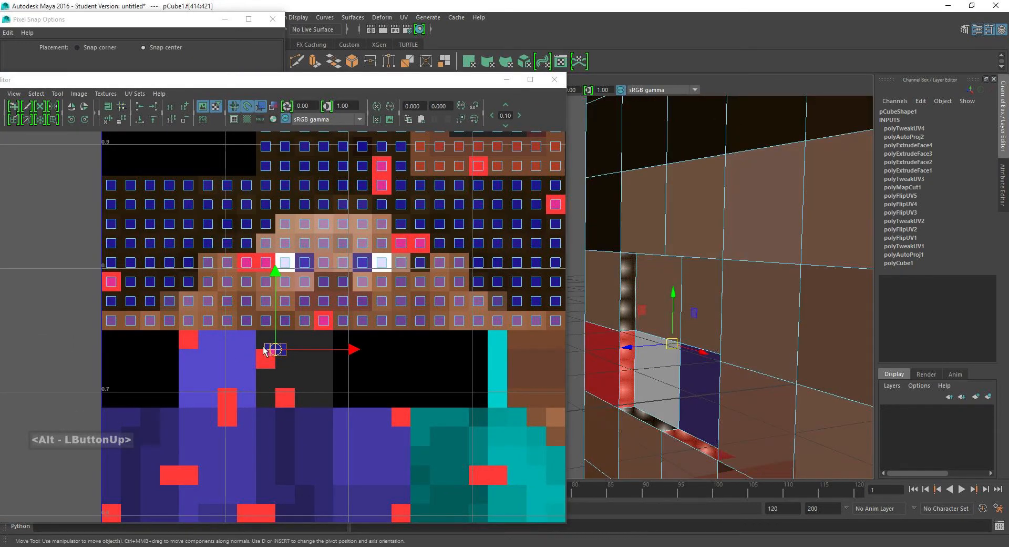
Select all the recess side faces' UVs and cut them apart into separate shells.
double_click(264, 352)
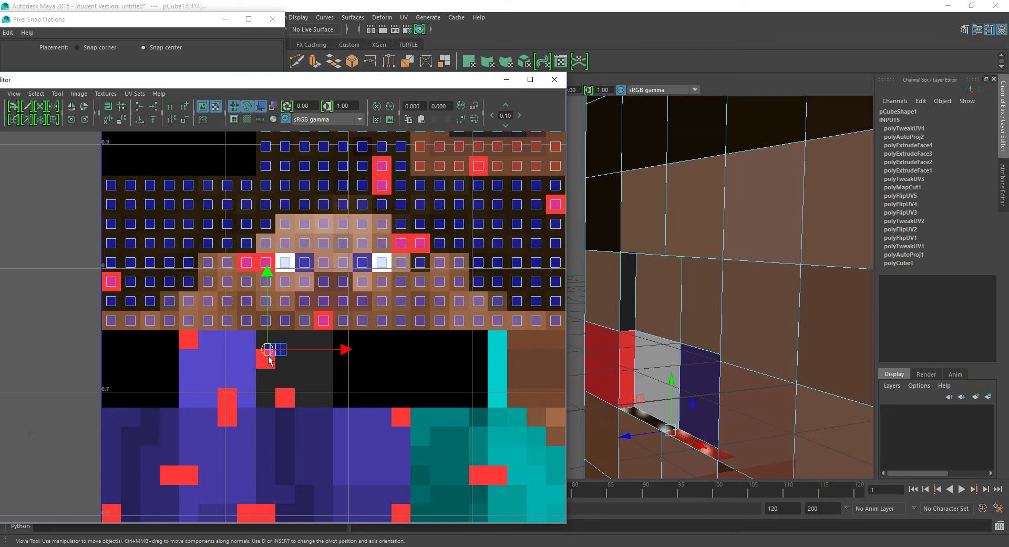
drag(252, 340, 294, 363)
drag(40, 81, 150, 71)
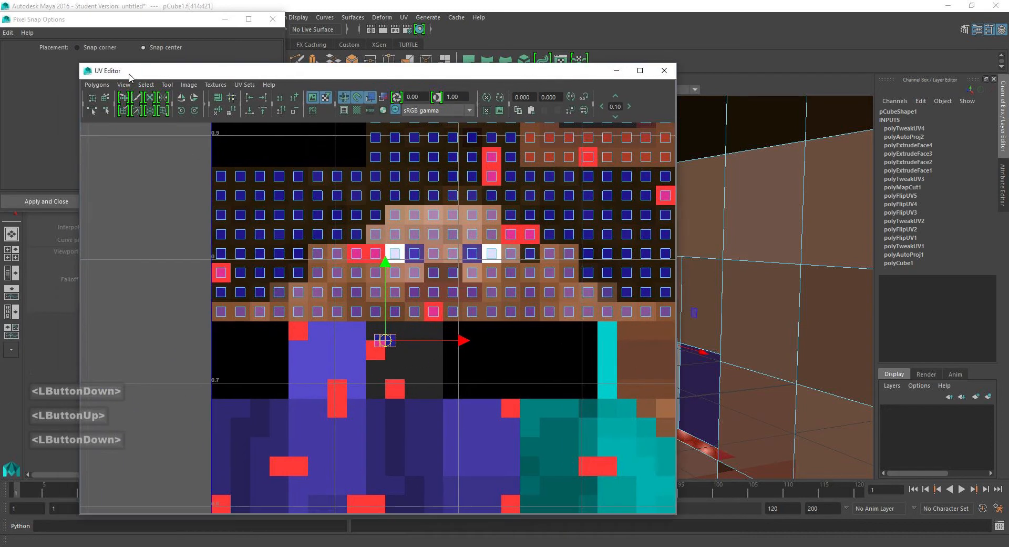
click(95, 85)
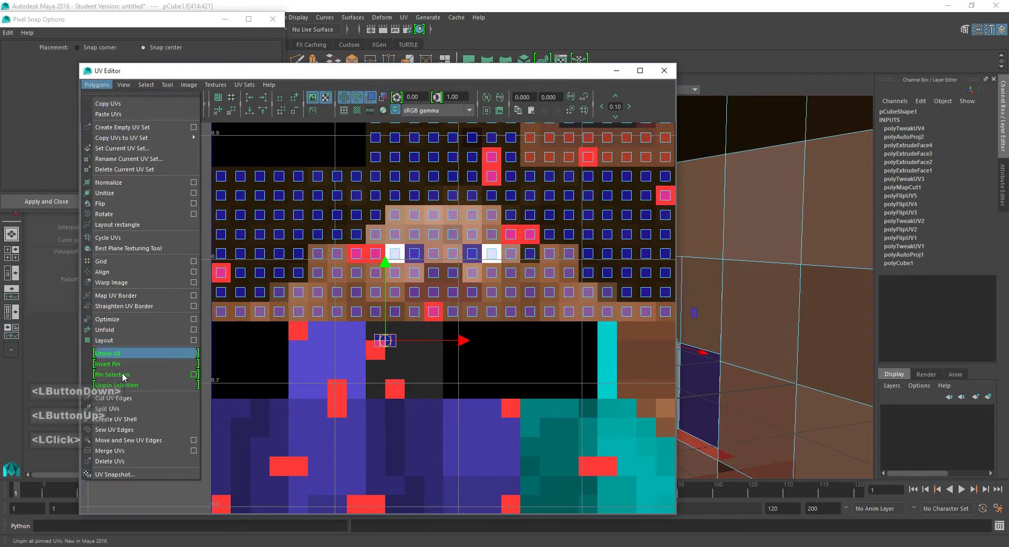
click(127, 411)
Move the UV shell of the side face beneath the white of the eye onto the skin pixel directly below the white pixel.
drag(467, 71, 352, 51)
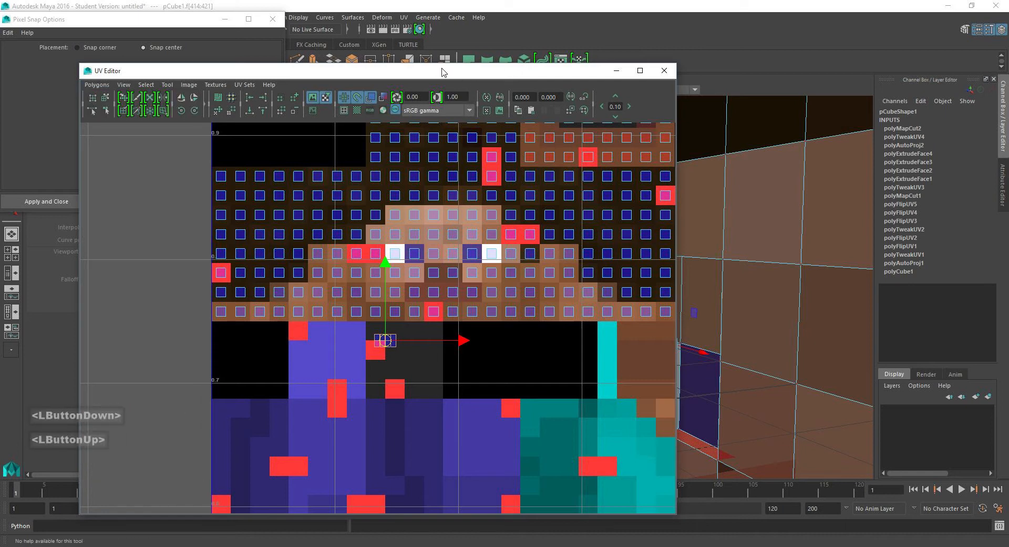
drag(441, 72, 264, 48)
mouse_move(631, 247)
alt+mouse_down()
mouse_move(642, 240)
mouse_move(616, 249)
alt+mouse_up()
alt+right_drag(617, 249, 643, 260)
alt+middle_drag(643, 261, 609, 246)
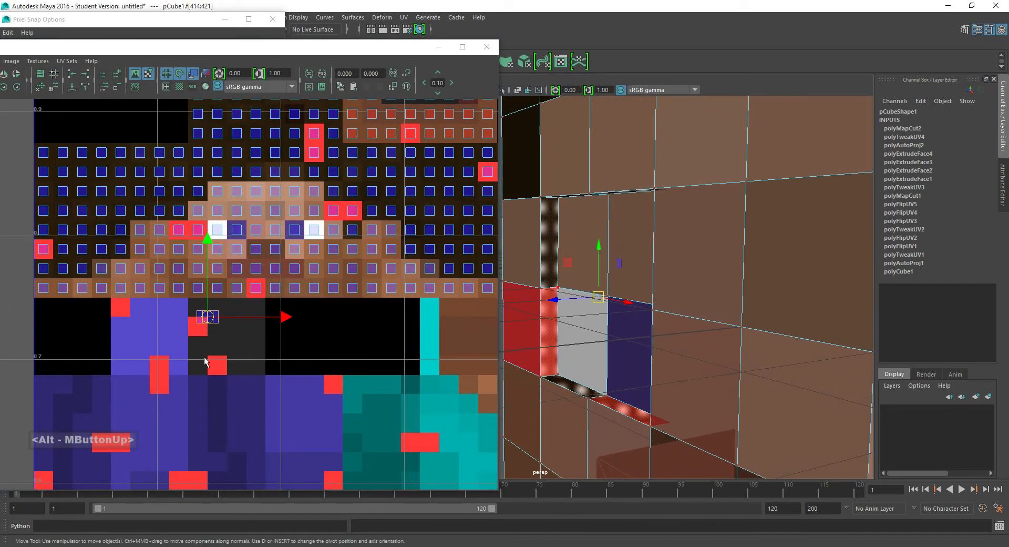
click(200, 314)
alt+drag(687, 279, 652, 273)
alt+middle_drag(651, 273, 623, 260)
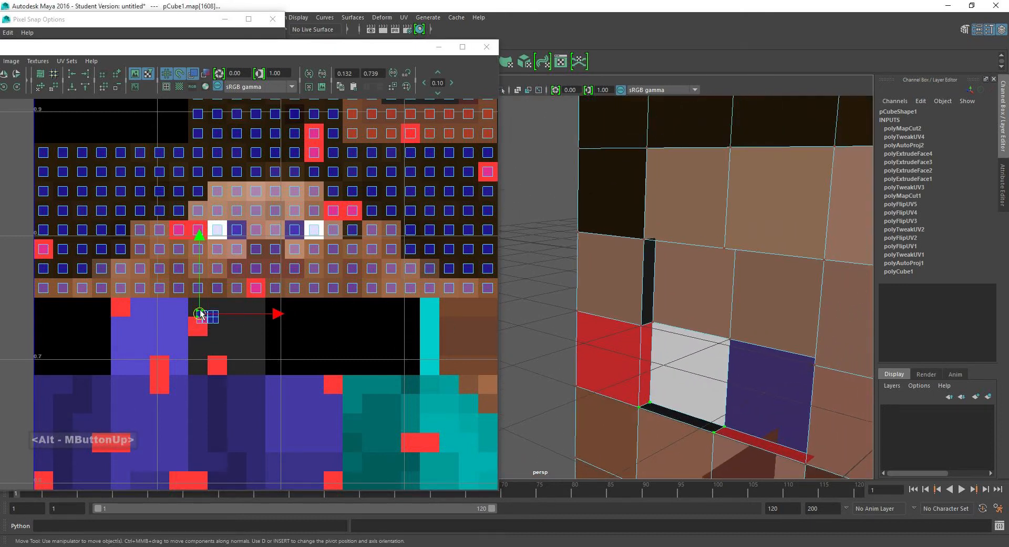
drag(201, 314, 214, 255)
scroll(691, 345, down, 2)
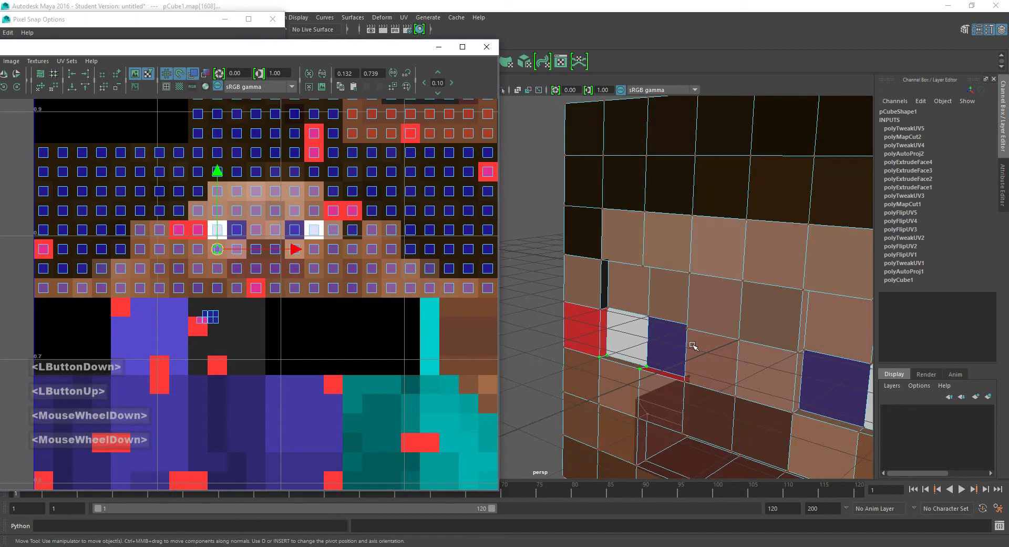
alt+middle_drag(699, 354, 635, 316)
alt+right_drag(634, 316, 630, 340)
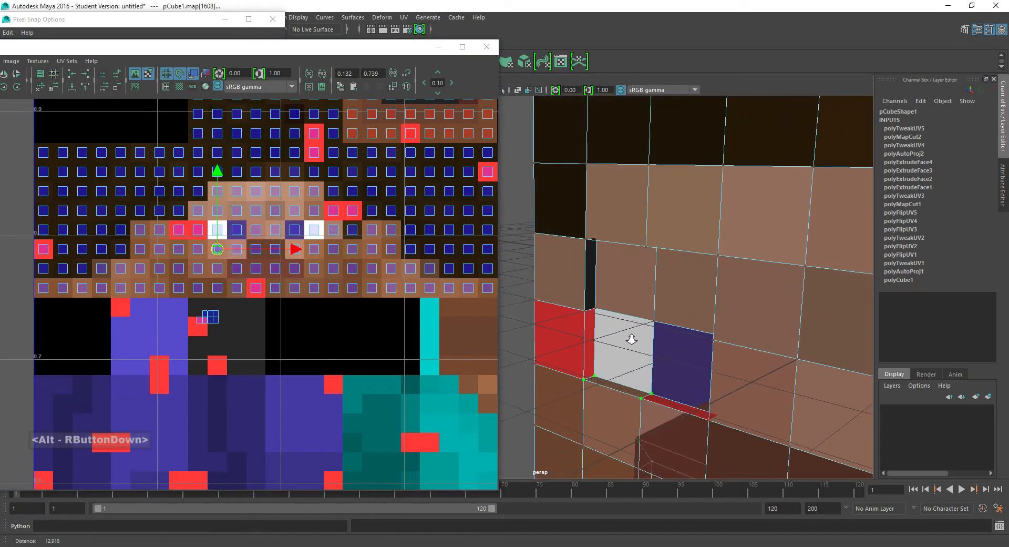
Move the UV shell of the side face beneath the blue pupil onto the skin pixel directly below the blue pixel.
click(235, 257)
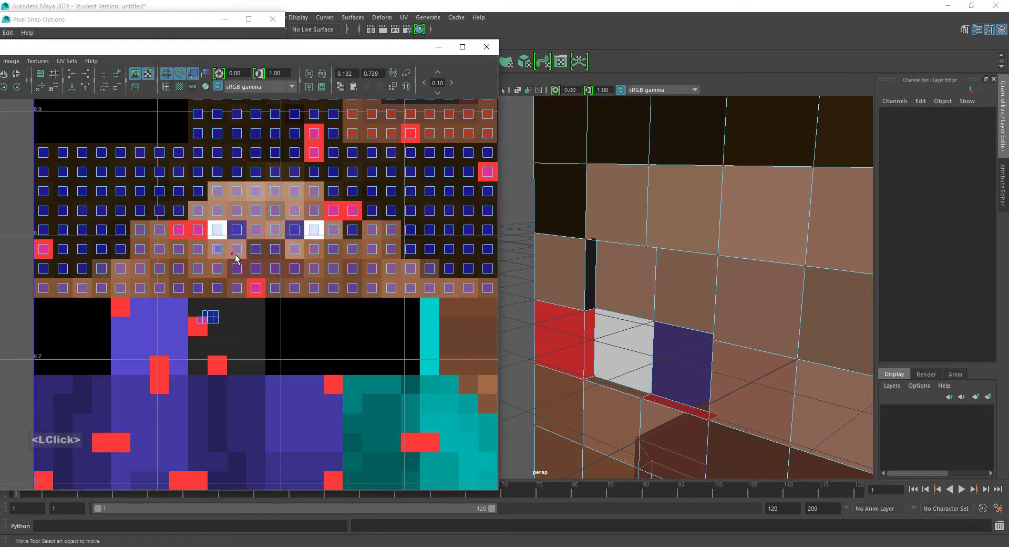
click(198, 323)
click(203, 323)
drag(201, 319, 238, 250)
Place the UV shells of the recess's two outer side faces on the outer brow skin pixel and the red pixel beside the eye.
click(205, 315)
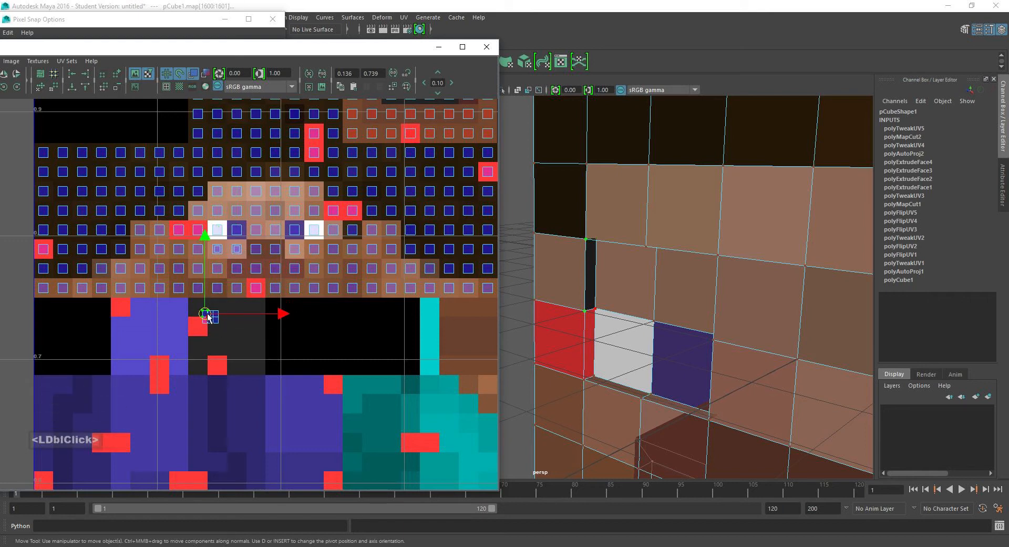
drag(199, 316, 201, 212)
double_click(204, 322)
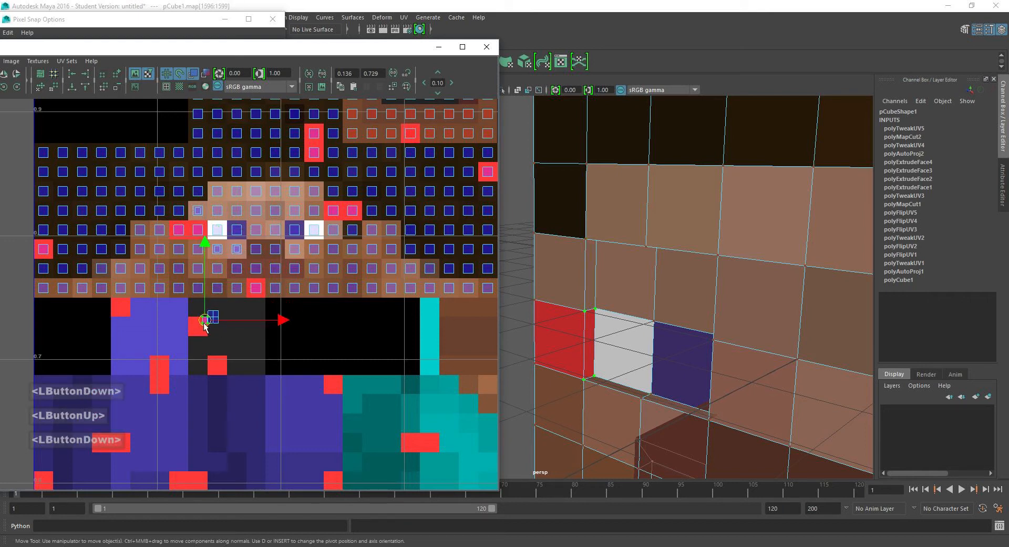
drag(205, 319, 199, 230)
Move the UV shells of the recess's two inner side faces onto the skin pixel beside the pupil and the one below it.
double_click(213, 315)
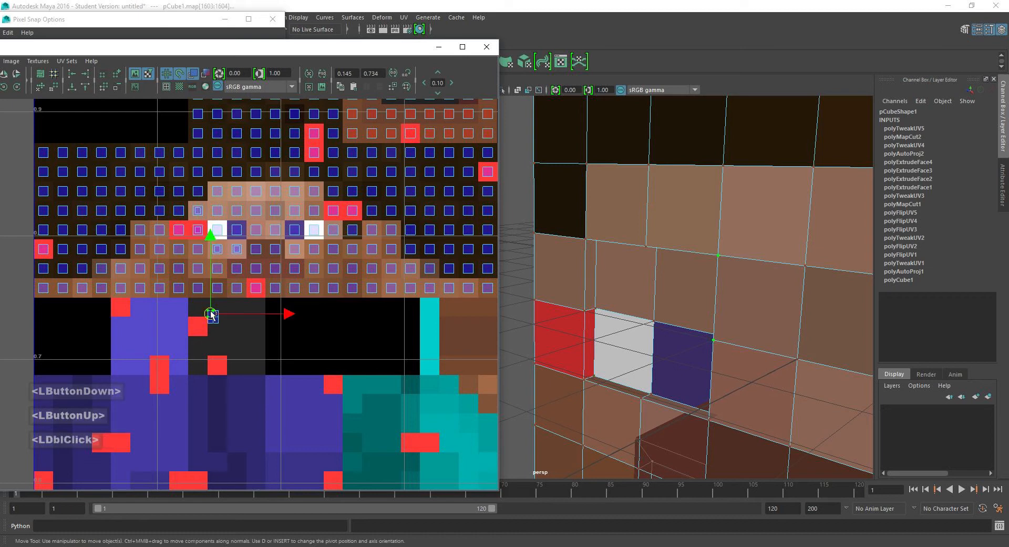
drag(211, 316, 256, 231)
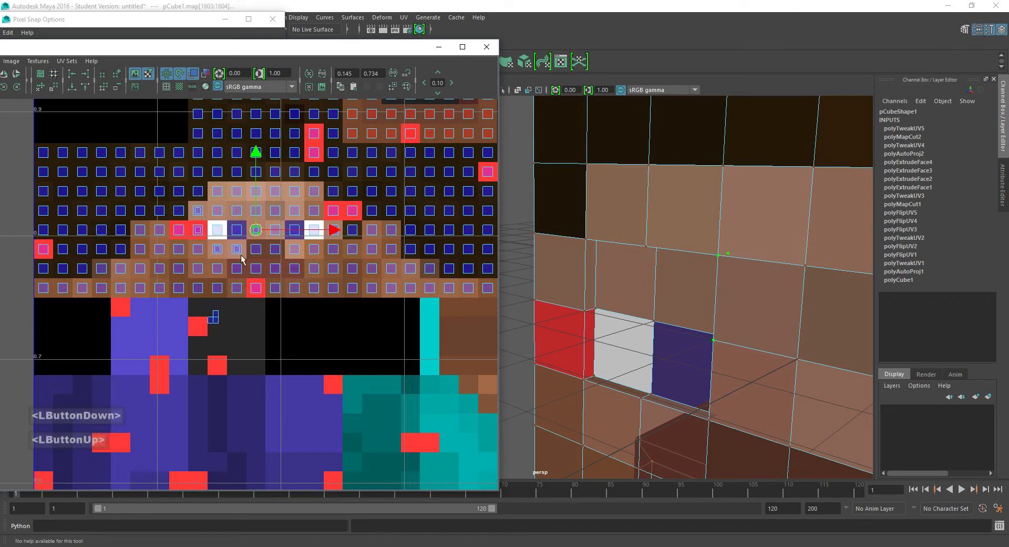
double_click(214, 317)
drag(214, 317, 257, 249)
Place the UV shells of the recess's two upper side faces on the adjacent forehead skin pixels above the brow.
double_click(256, 232)
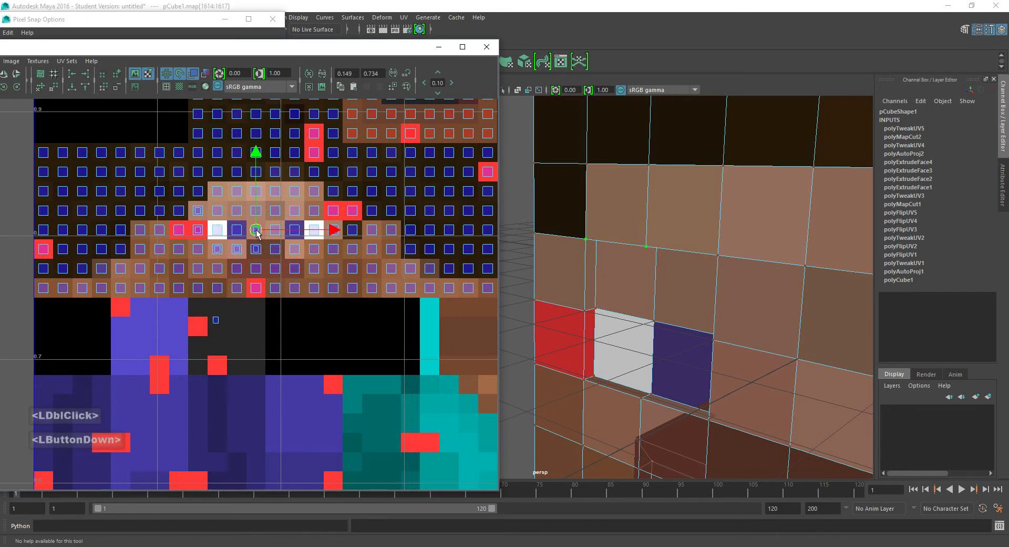
drag(234, 216, 216, 193)
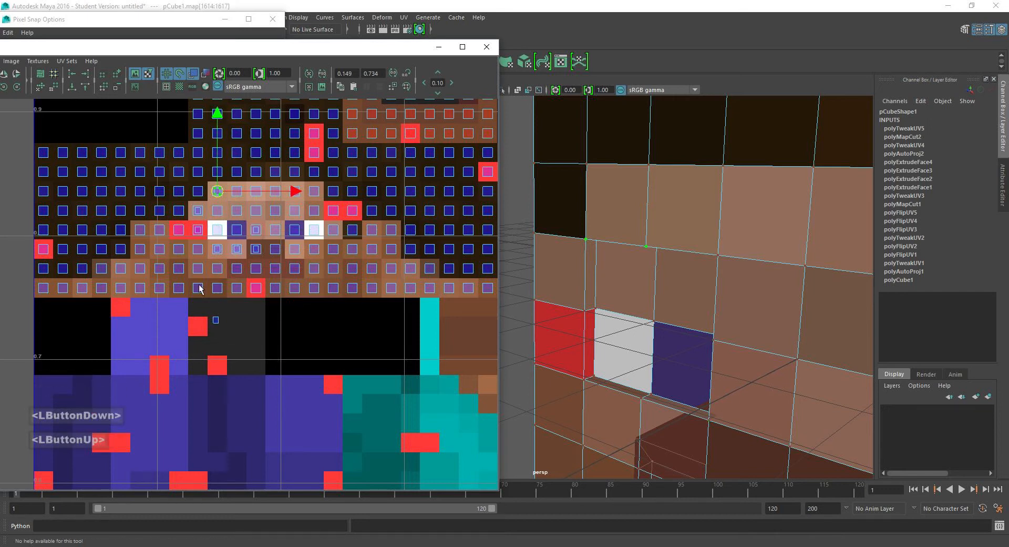
double_click(215, 319)
drag(215, 318, 255, 219)
Shift the UV shells of the two inner side faces up by one texture pixel each to align with the neighbouring skin.
scroll(583, 248, down, 4)
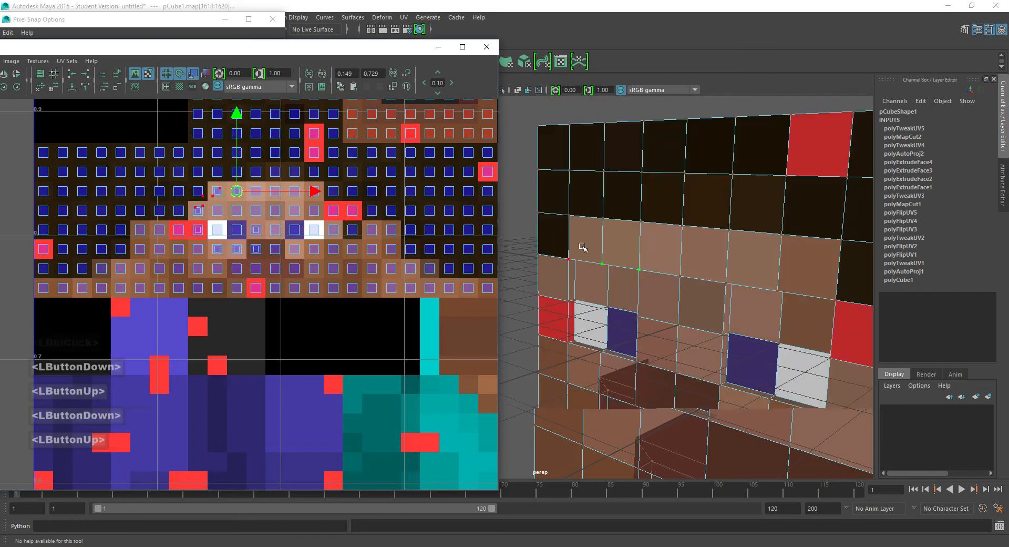
alt+drag(584, 247, 658, 282)
alt+middle_drag(659, 282, 638, 296)
alt+right_drag(638, 295, 635, 298)
alt+middle_drag(631, 298, 629, 331)
alt+drag(628, 331, 660, 335)
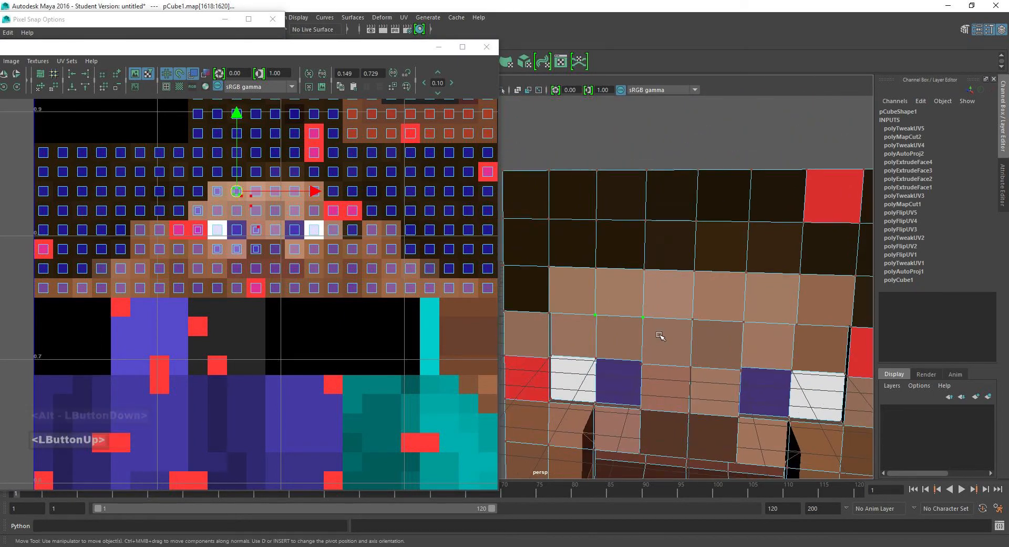
double_click(256, 230)
double_click(256, 230)
drag(256, 230, 257, 210)
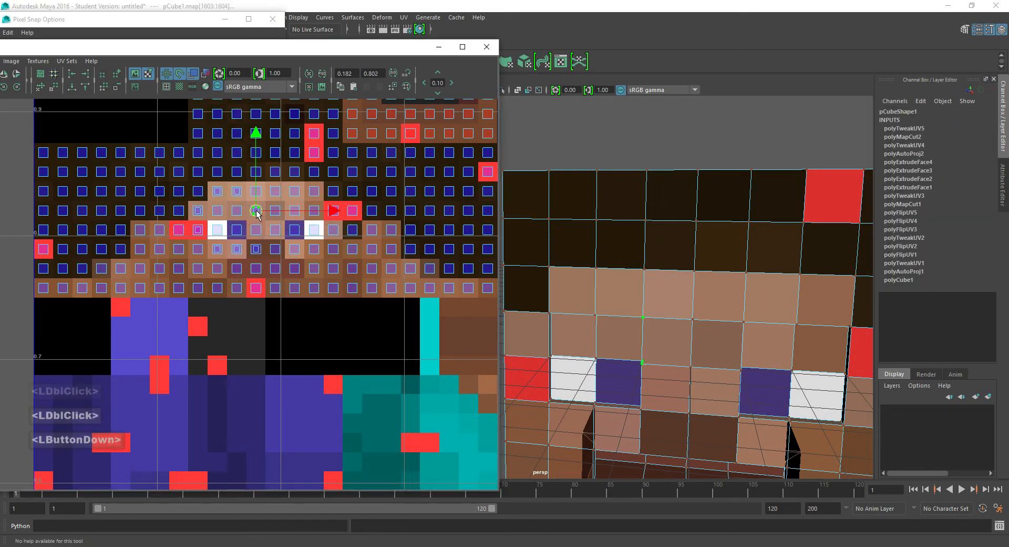
double_click(256, 249)
drag(256, 249, 256, 230)
Return to object mode and check the textured eye recess on the whole head.
alt+middle_drag(656, 307, 689, 238)
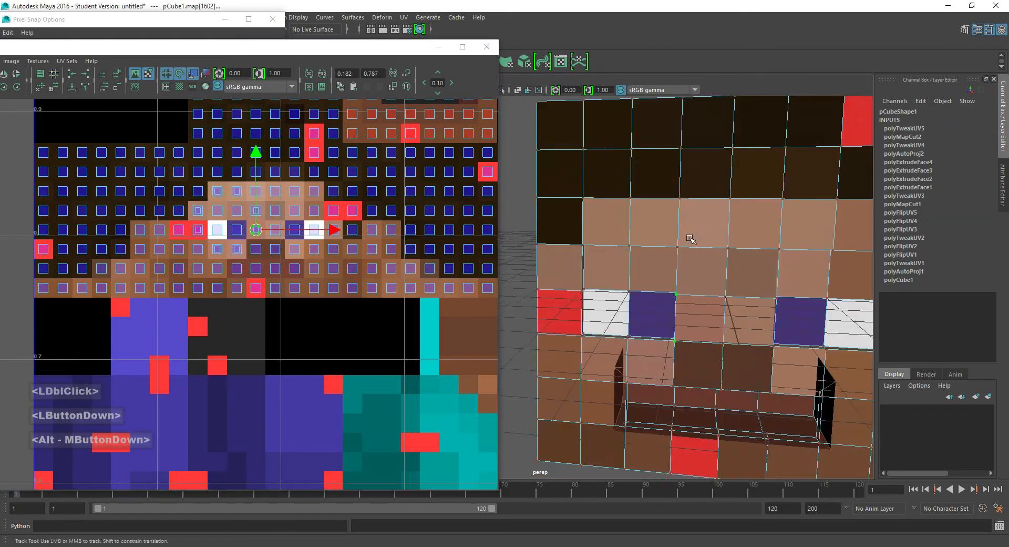
alt+drag(690, 239, 674, 255)
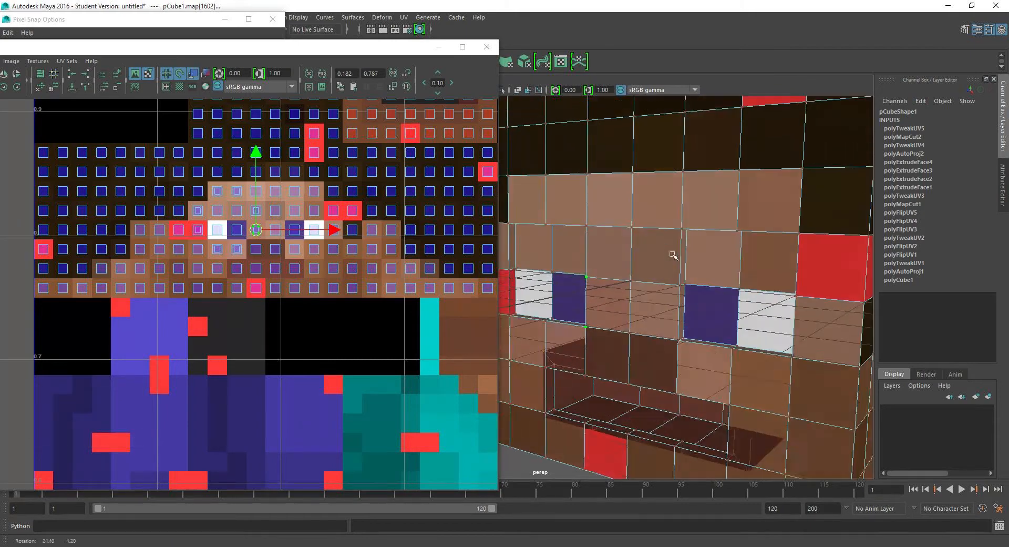
alt+middle_drag(677, 208, 638, 232)
right_drag(606, 203, 651, 190)
scroll(623, 253, down, 2)
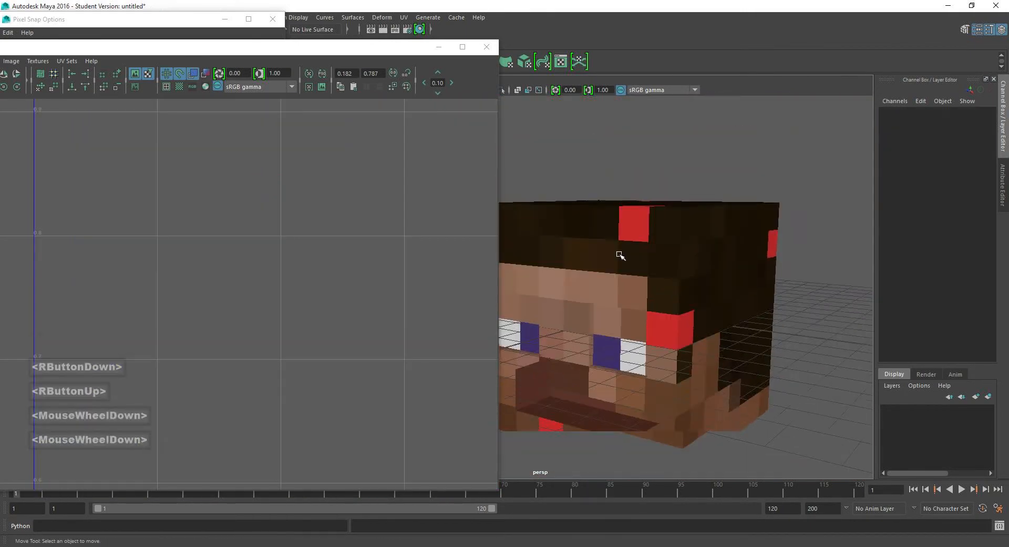
Close the UV editor, set the pixel snap placement to Snap corner and dismiss its options.
alt+drag(621, 256, 591, 236)
click(487, 47)
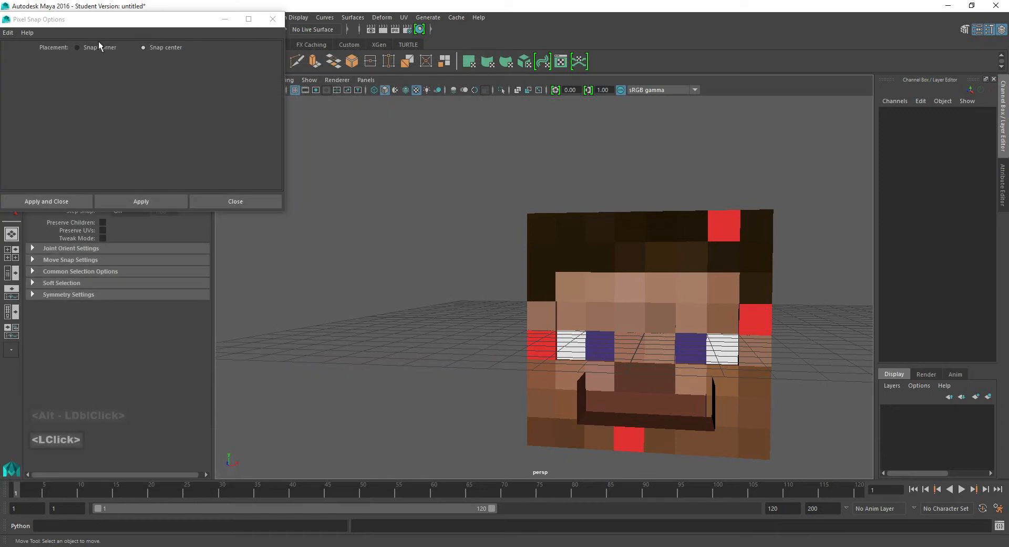
click(89, 48)
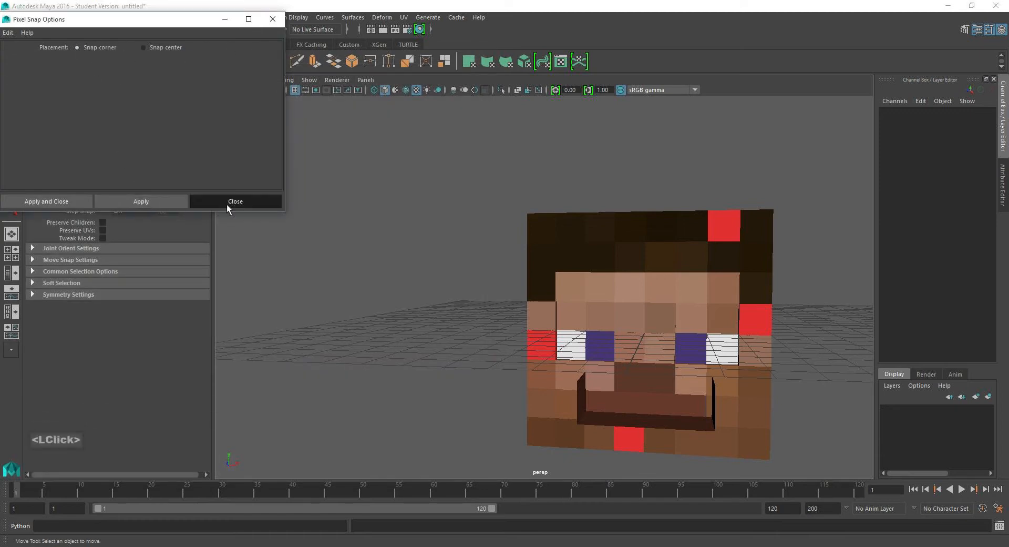
Select the head mesh and inspect its recessed eyes and mouth cavity from the front and at an angle.
alt+middle_drag(731, 349, 651, 325)
scroll(652, 308, up, 2)
alt+drag(644, 310, 621, 309)
click(651, 308)
alt+middle_drag(616, 322, 585, 322)
alt+drag(587, 319, 380, 300)
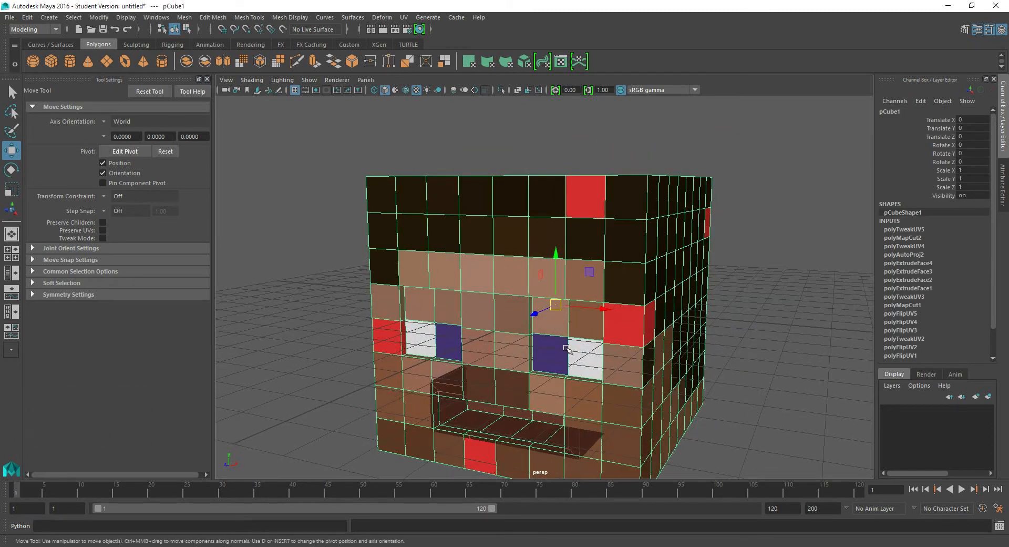
alt+middle_drag(525, 326, 526, 299)
mouse_move(502, 337)
alt+mouse_down()
mouse_move(530, 320)
mouse_move(507, 322)
alt+mouse_up()
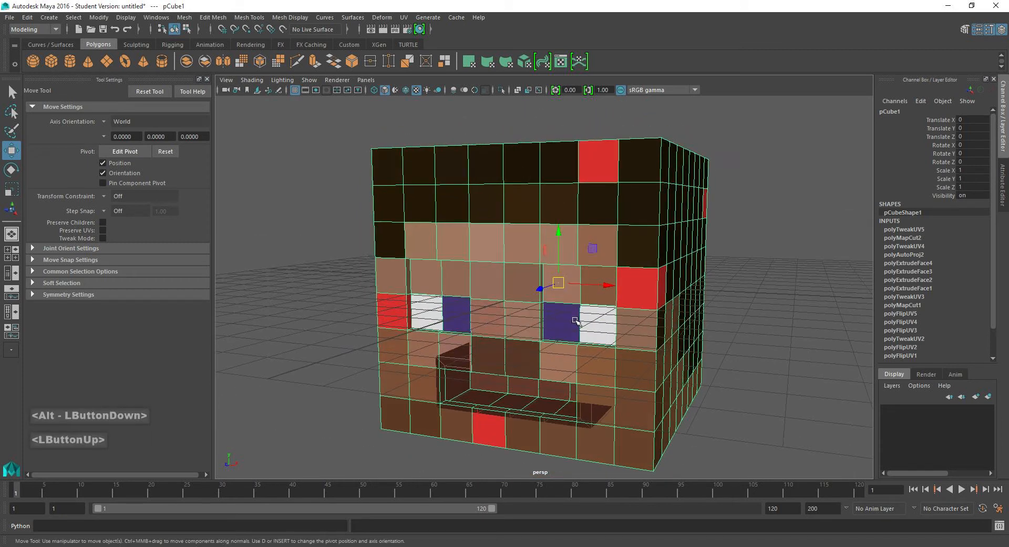
alt+middle_drag(580, 324, 554, 309)
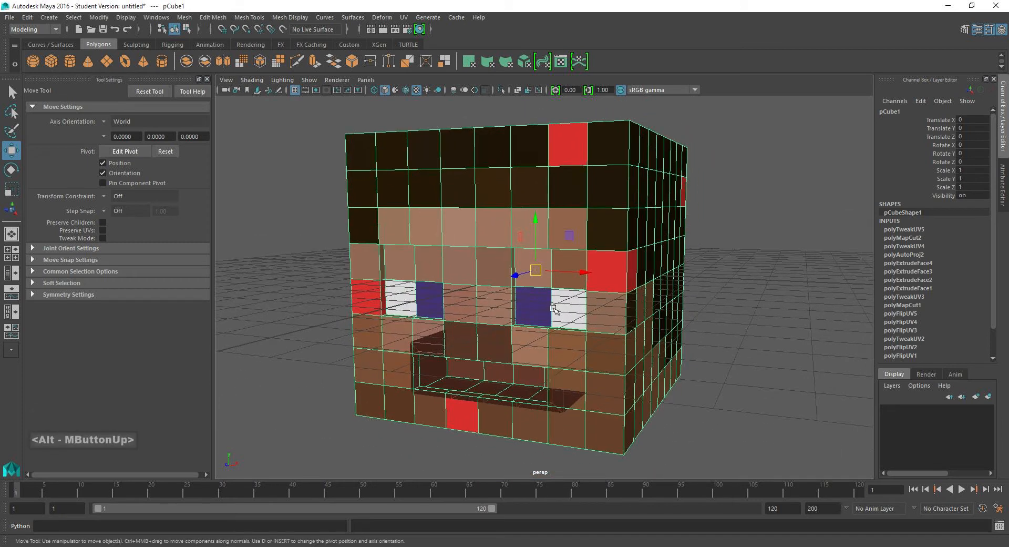
Start saving the scene under a new name and set the destination to the Tutorial Series folder on drive H.
click(10, 17)
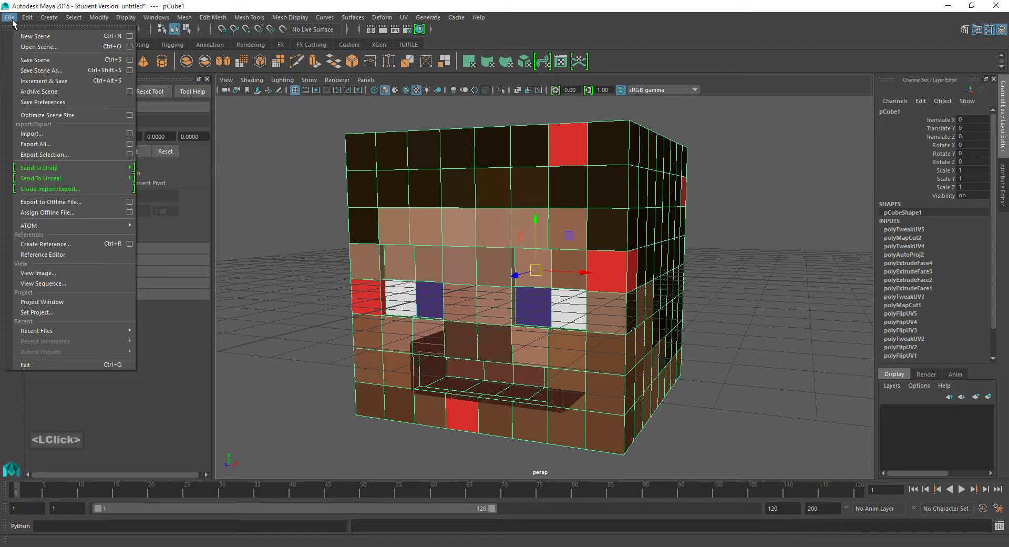
click(45, 71)
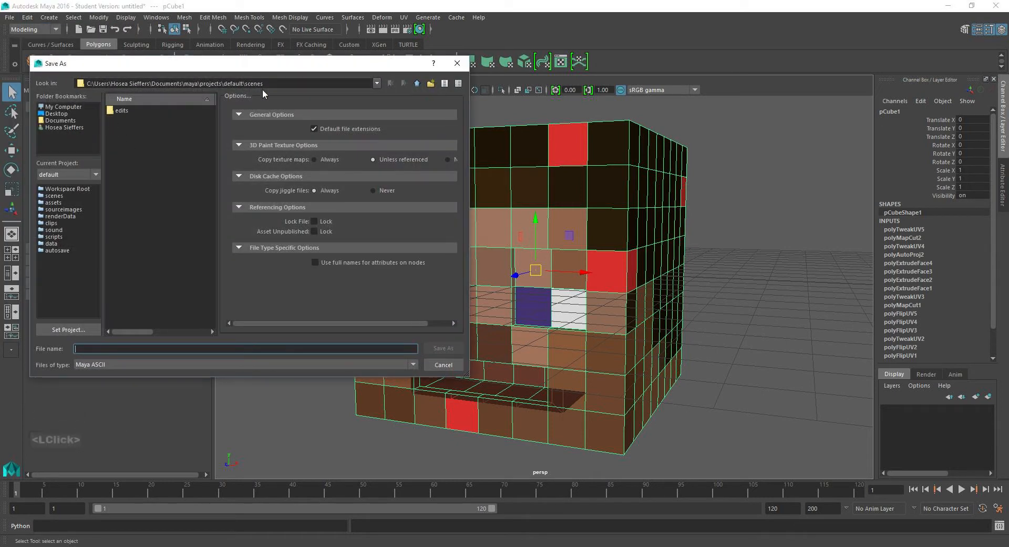
double_click(283, 84)
text(H:\YouTube\HoseaGames\Tutorial Series)
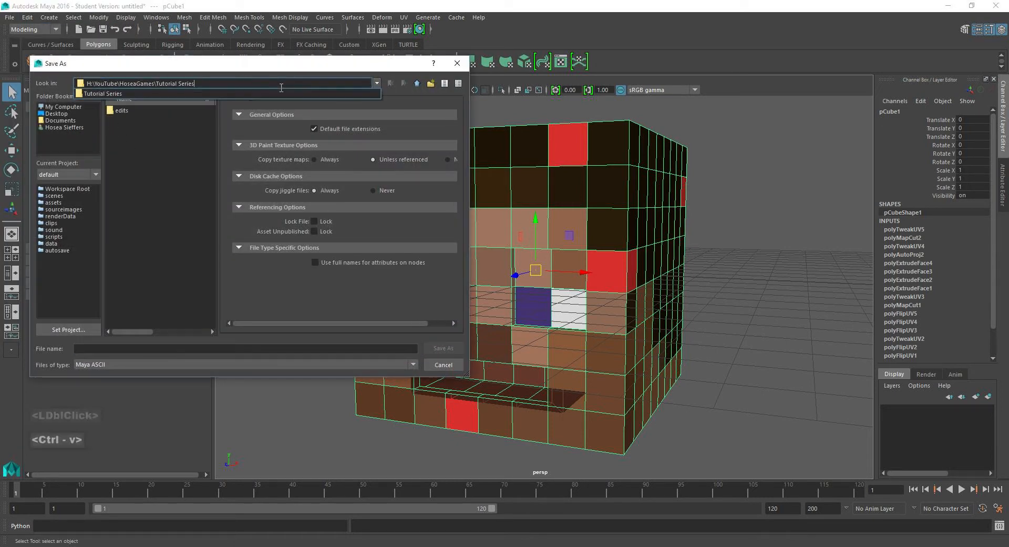
click(154, 113)
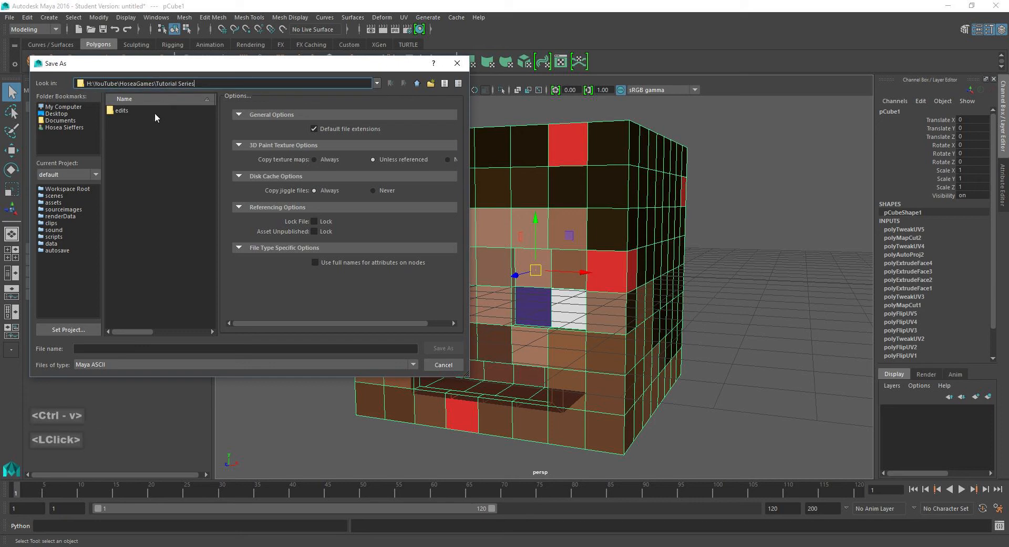
Save the scene as Head in Maya ASCII format and hide the tool settings.
click(112, 348)
text(Head)
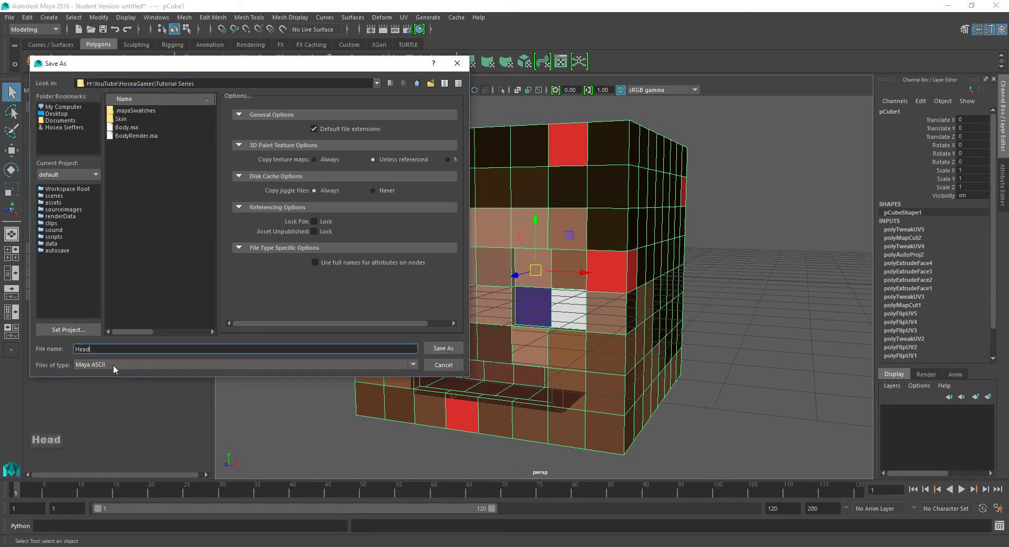
click(119, 363)
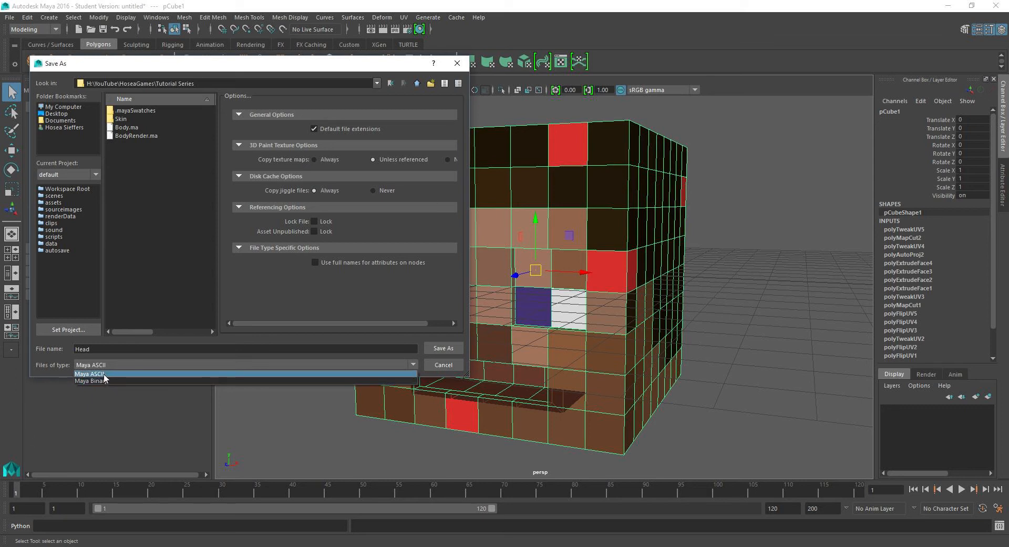
click(112, 374)
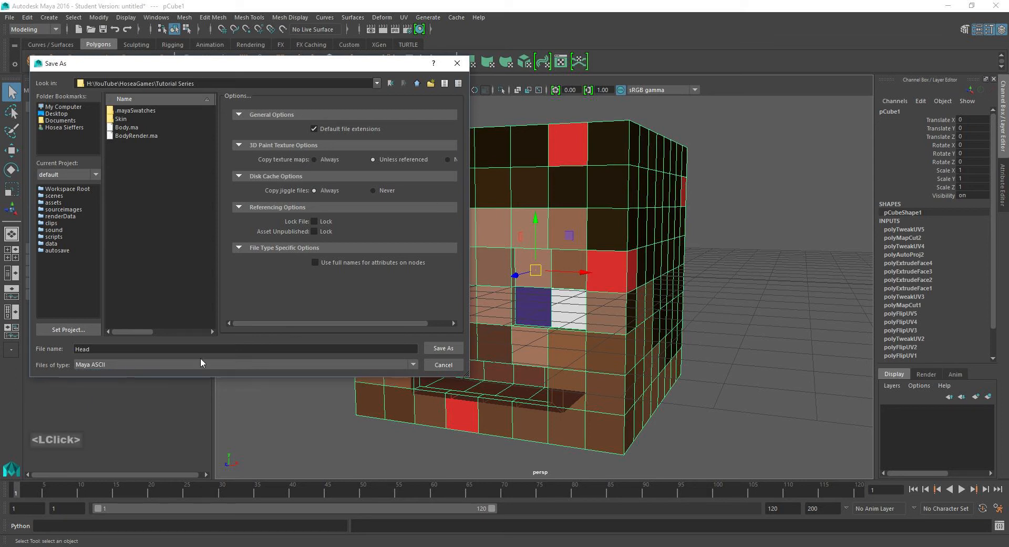
click(443, 348)
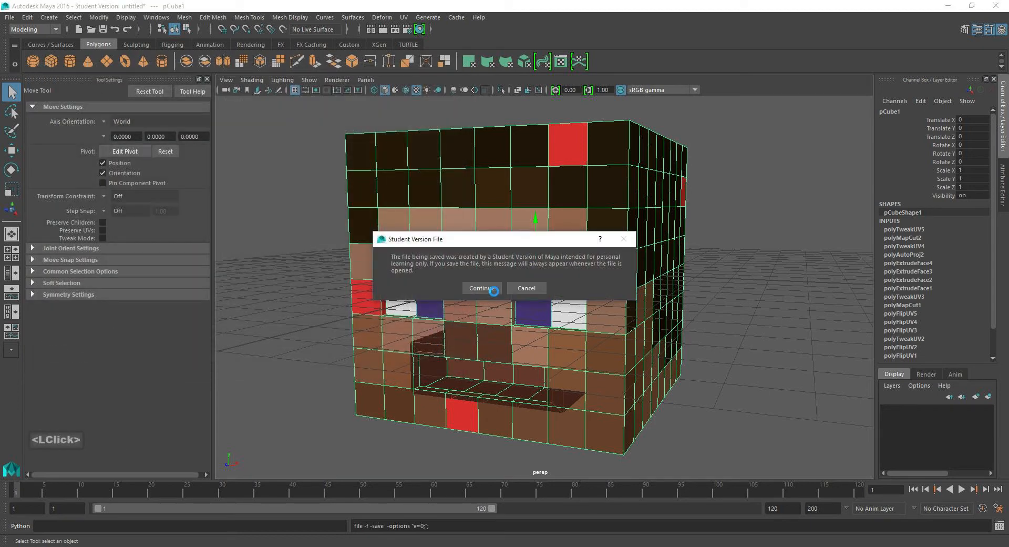
click(493, 287)
click(207, 79)
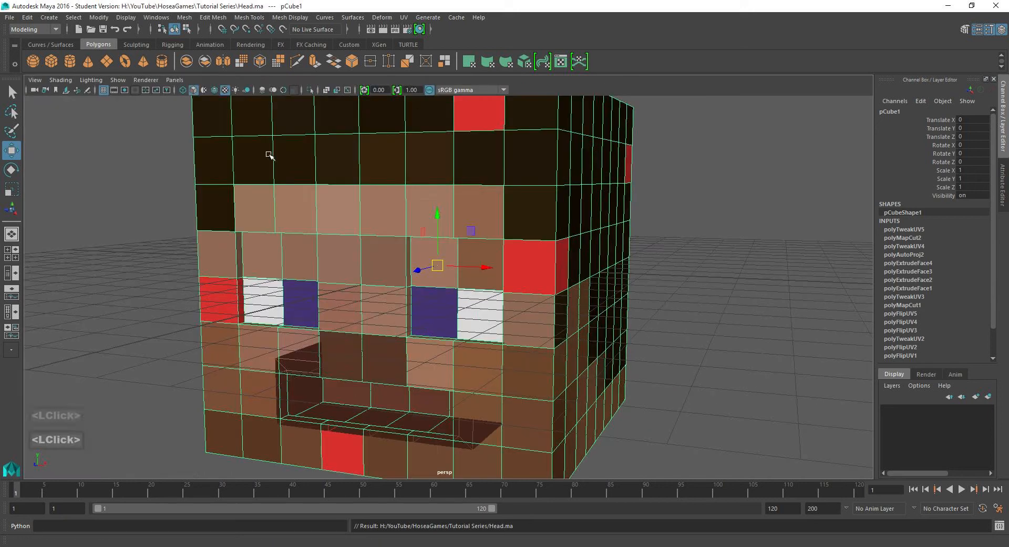
alt+drag(391, 227, 398, 228)
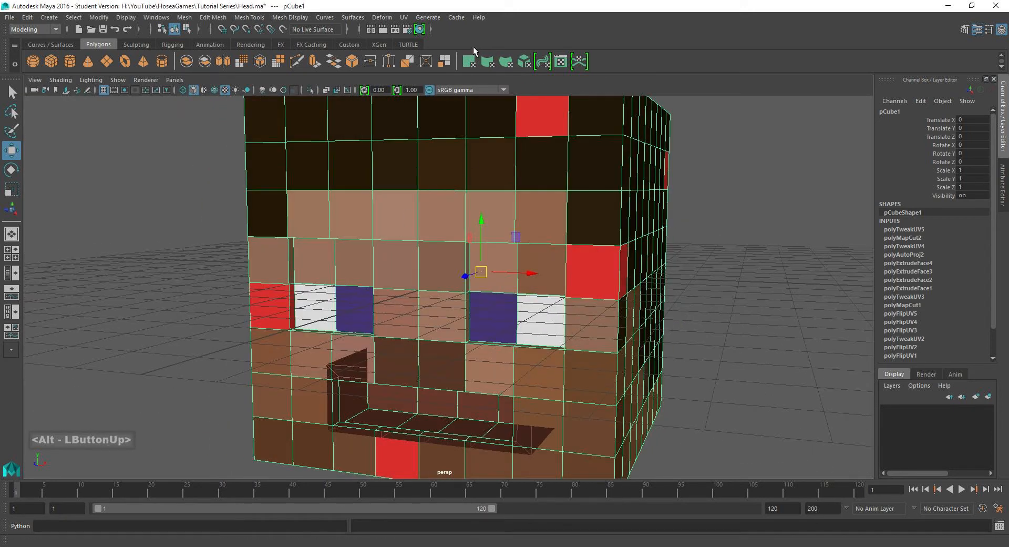
Switch to OneNote to review the Part 4 The Head task checklist, and return to the head model in Maya.
click(400, 546)
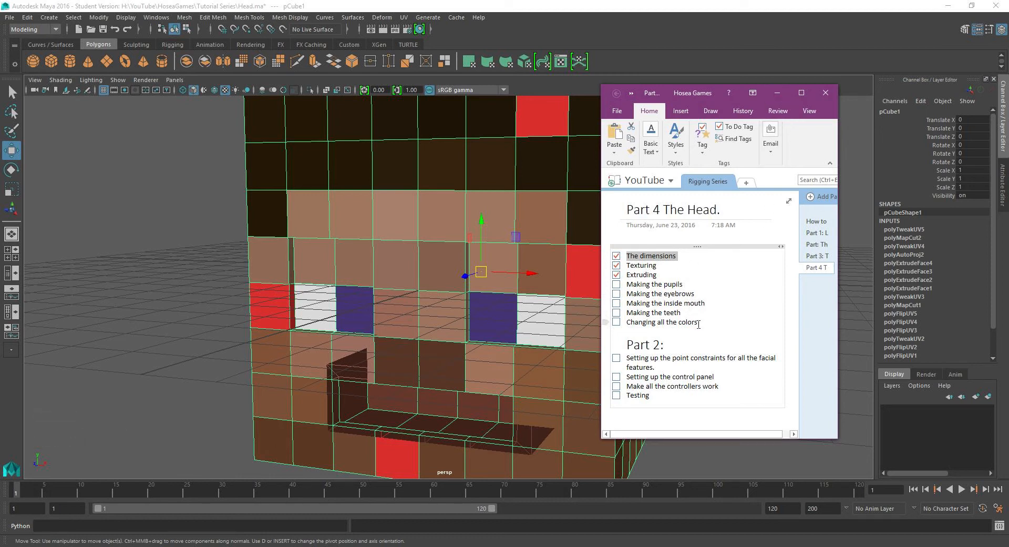
drag(680, 322, 627, 326)
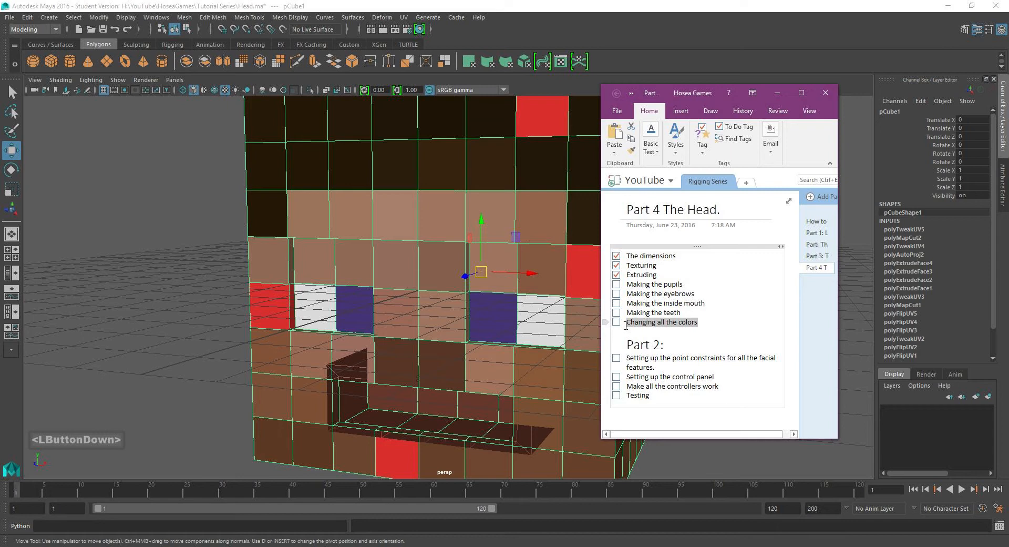
click(673, 274)
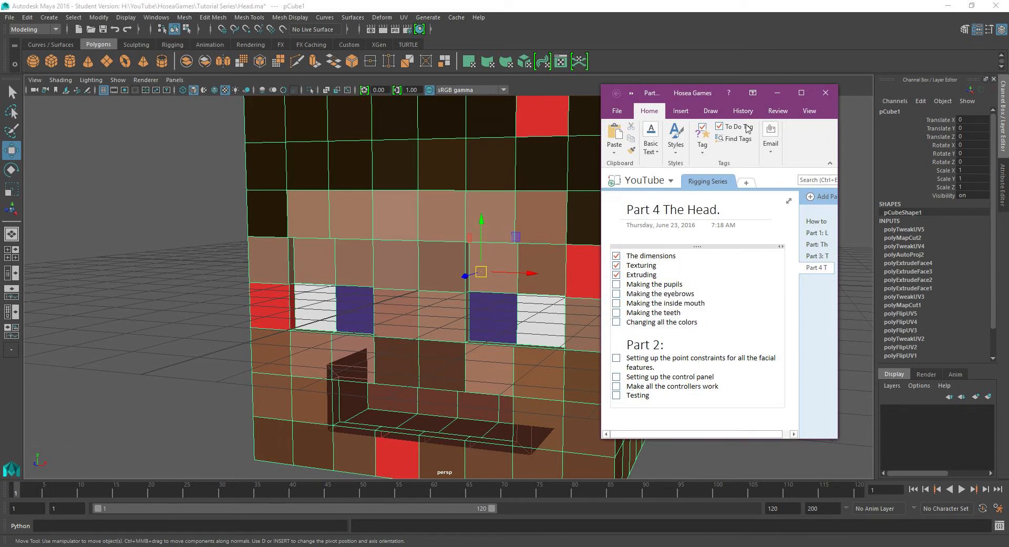
click(773, 93)
scroll(497, 213, down, 5)
alt+drag(497, 212, 399, 199)
scroll(399, 198, up, 1)
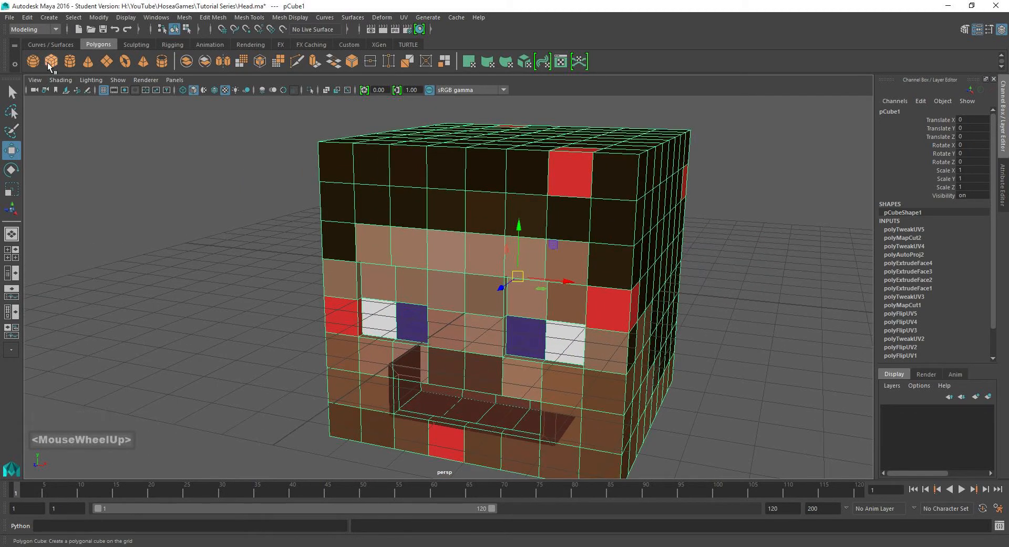
Create a polygon cube and move it with grid snapping in front of the negative-X eye, to X -2 and Z 4.
click(47, 62)
scroll(494, 253, down, 2)
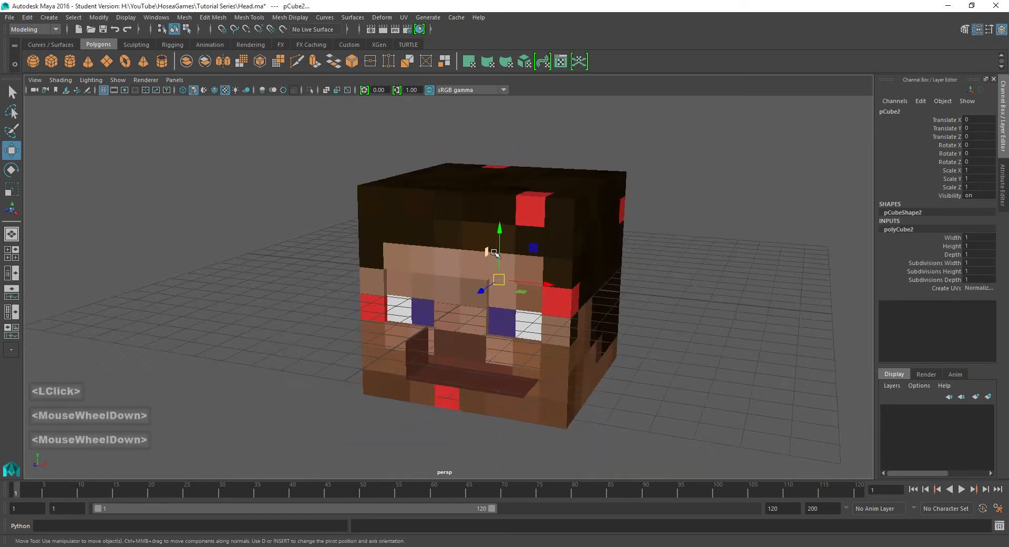
alt+drag(494, 252, 441, 308)
click(222, 30)
scroll(450, 311, up, 2)
scroll(392, 282, up, 3)
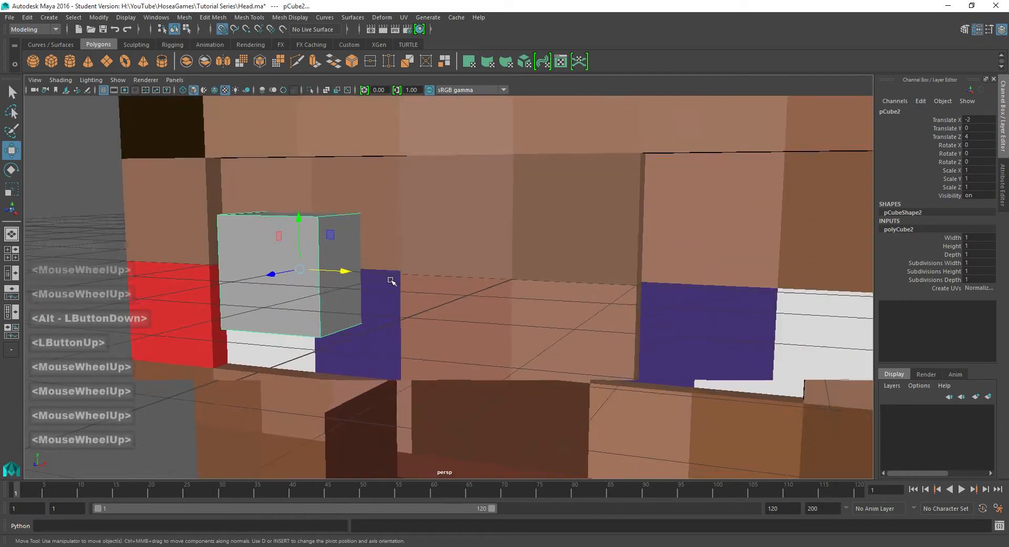
Set the new cube's depth to 0.175.
alt+middle_drag(393, 282, 535, 298)
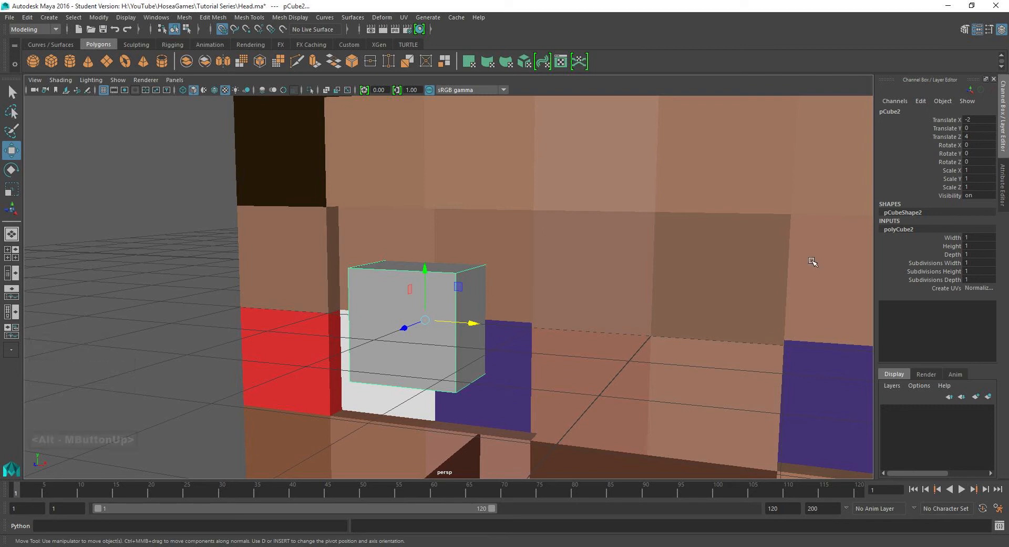
alt+drag(812, 262, 628, 258)
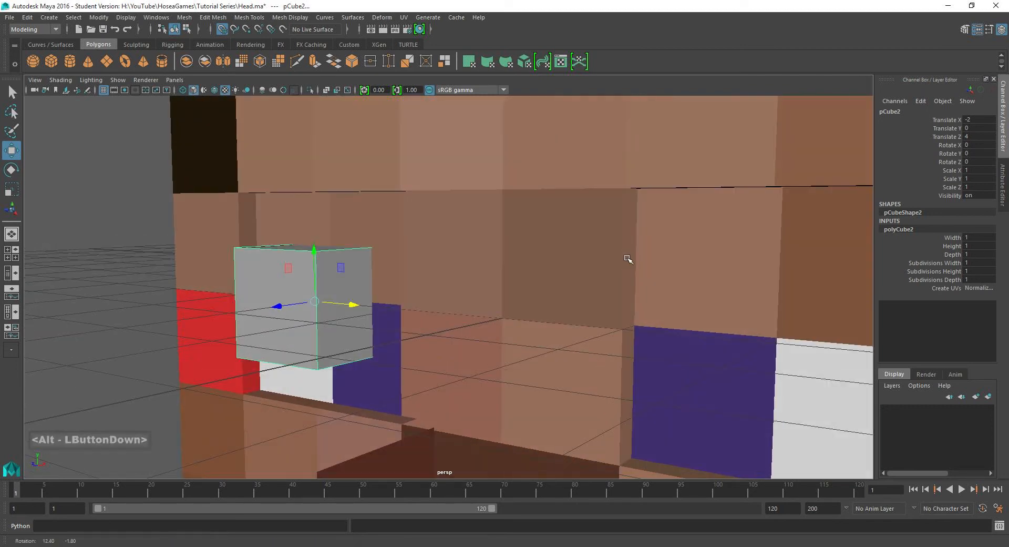
click(976, 269)
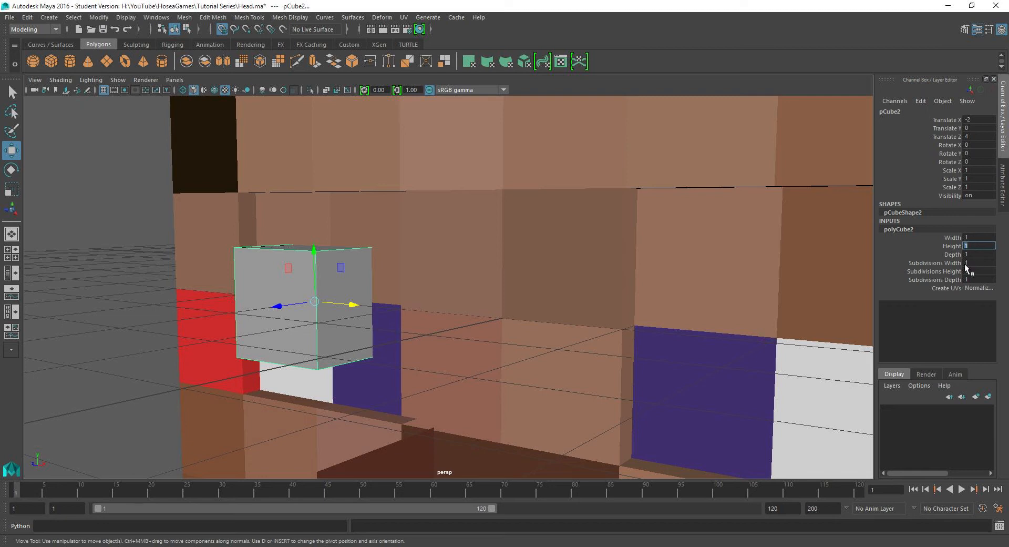
click(974, 253)
text(.175)
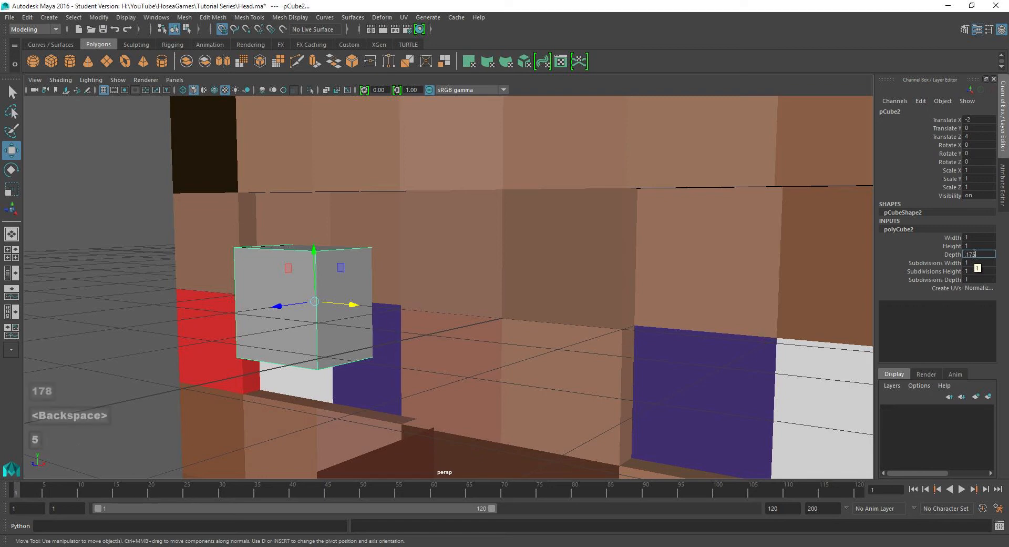
key(Return)
Snap the thin block to points along Z so it sits in the eye recess at Z 3.775.
alt+drag(379, 262, 303, 250)
alt+middle_drag(303, 251, 331, 244)
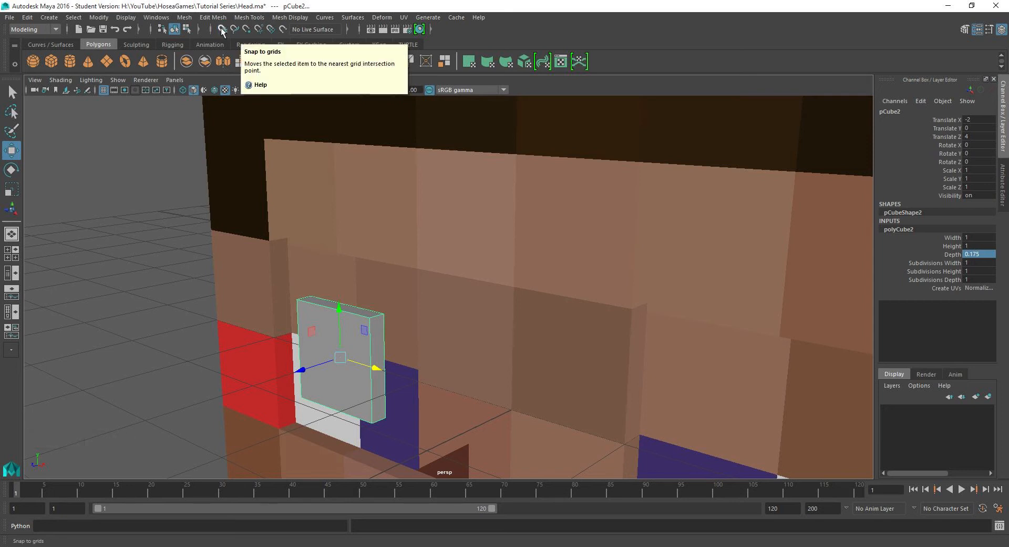
click(247, 30)
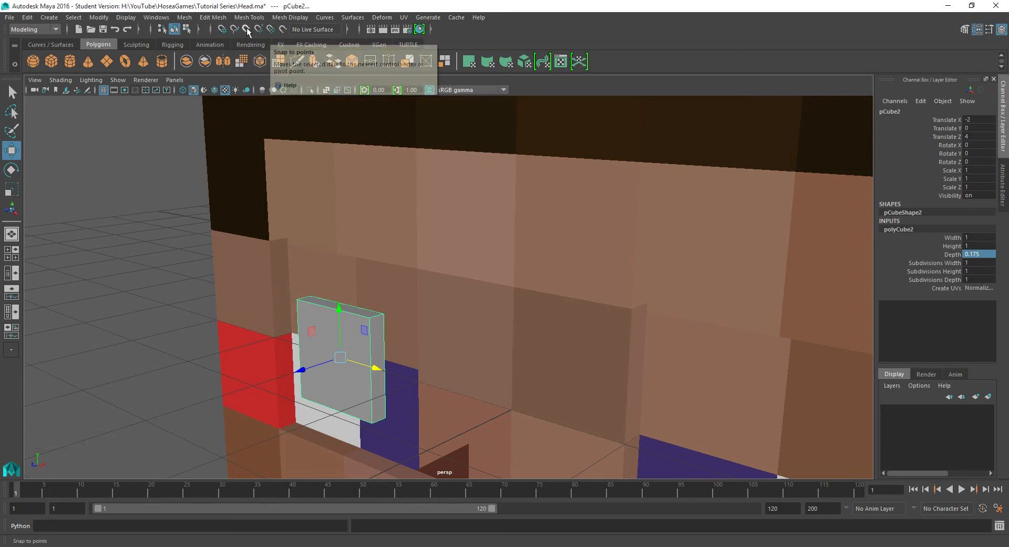
drag(302, 372, 353, 347)
Set the eye block's depth to 0.25.
scroll(361, 353, down, 4)
mouse_move(463, 321)
alt+mouse_down()
mouse_move(552, 315)
mouse_move(475, 317)
alt+mouse_up()
scroll(475, 317, up, 4)
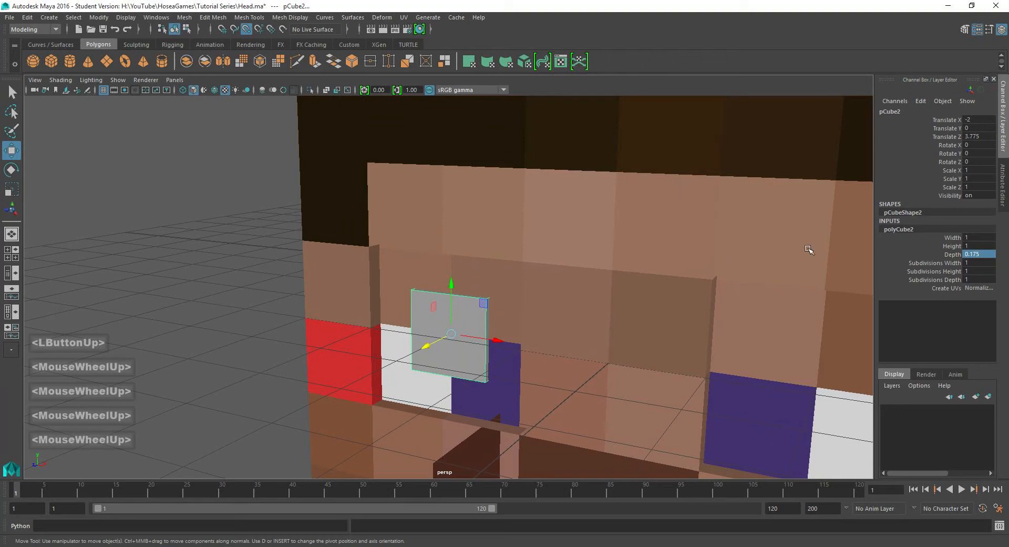
click(976, 255)
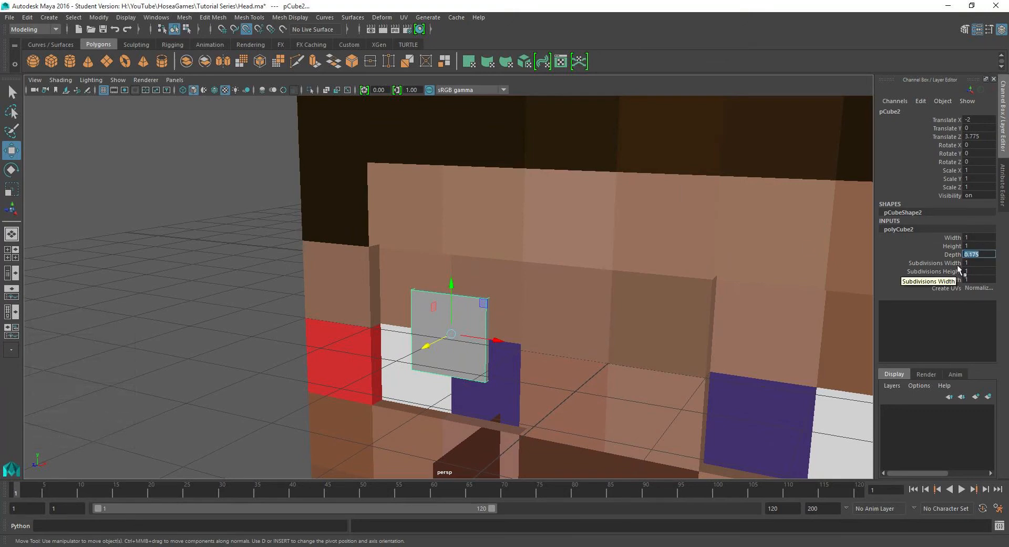
key(Return)
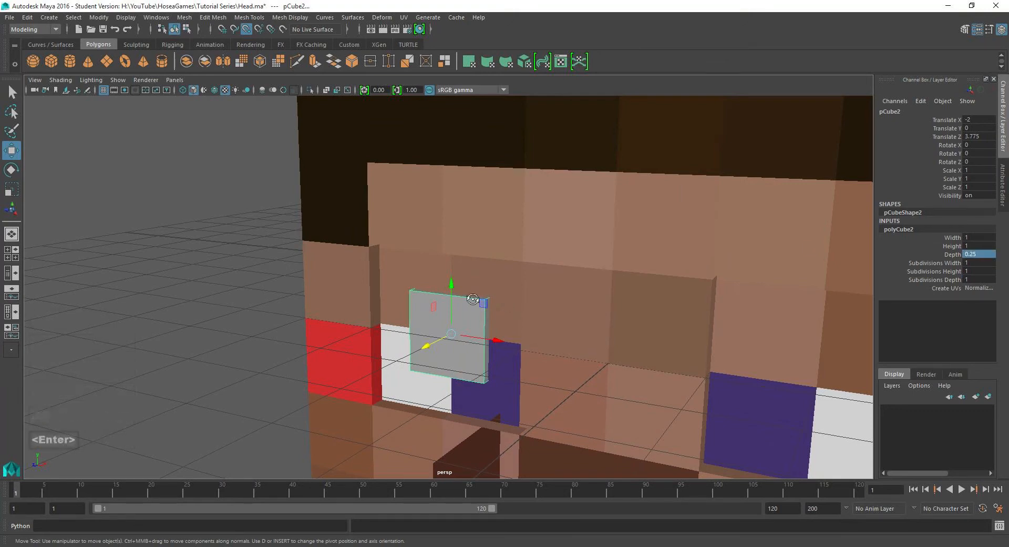
Duplicate the eye block and move the copy with grid snapping to X 2, in front of the other eye.
mouse_move(473, 298)
alt+mouse_down()
mouse_move(462, 295)
mouse_move(489, 303)
alt+mouse_up()
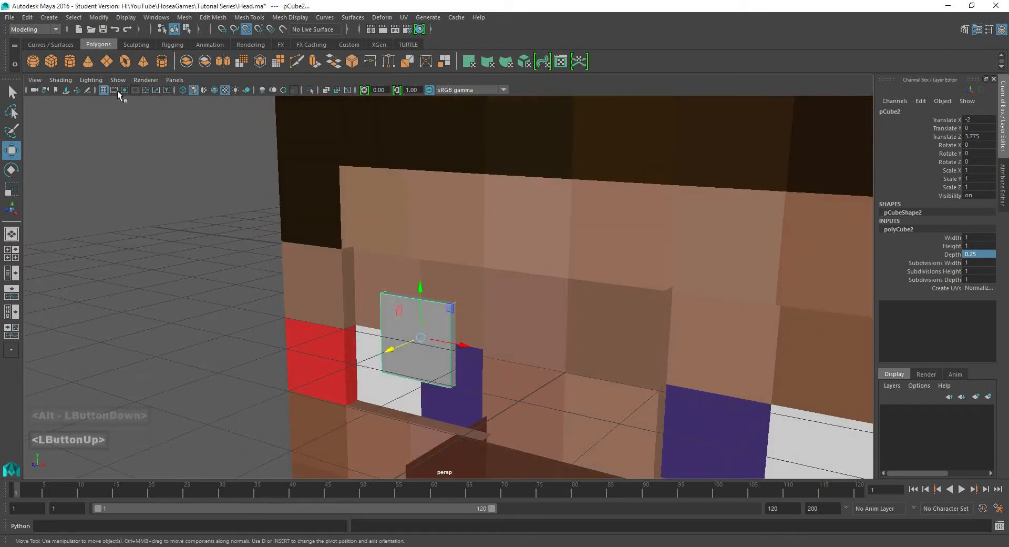
click(245, 30)
click(223, 30)
scroll(557, 257, down, 4)
alt+middle_drag(489, 300, 422, 301)
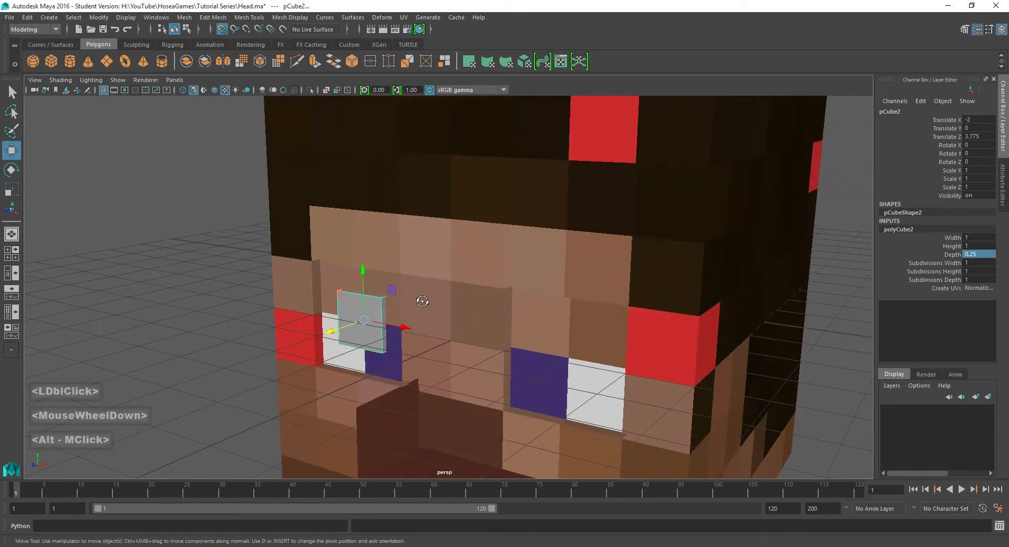
alt+drag(422, 301, 479, 310)
alt+middle_drag(499, 309, 562, 284)
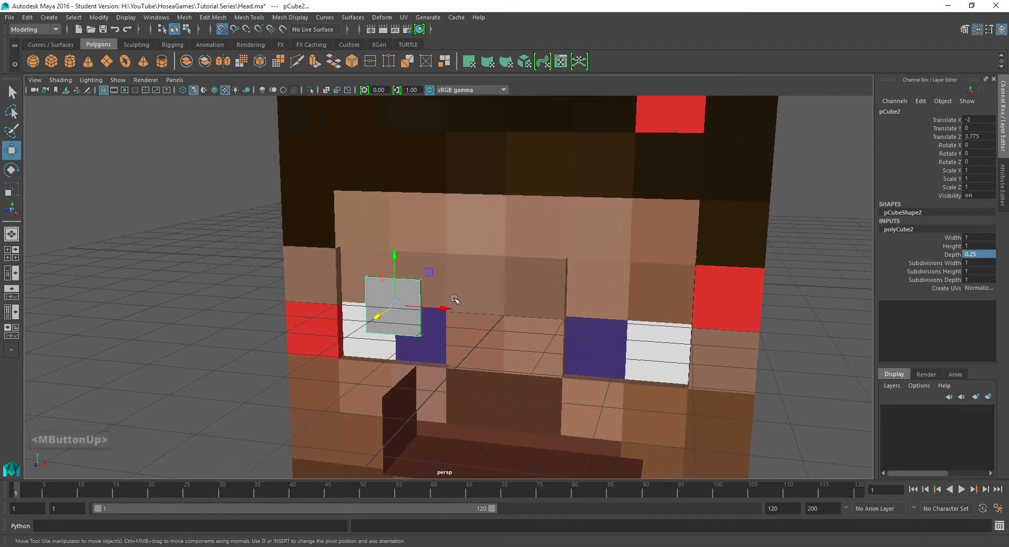
key(ctrl+d)
drag(443, 306, 679, 323)
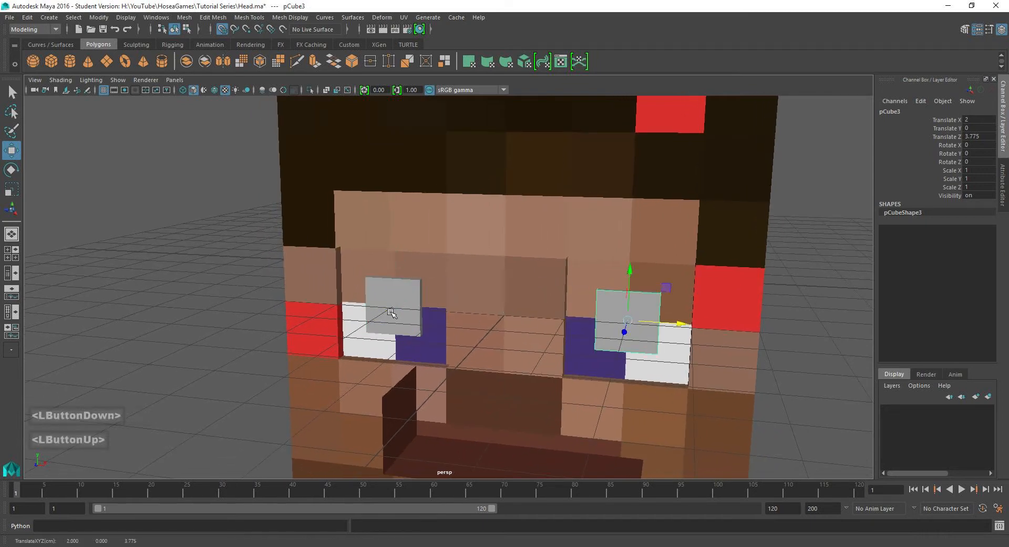
Duplicate the eye block at X -2 in place and delete the original.
click(397, 308)
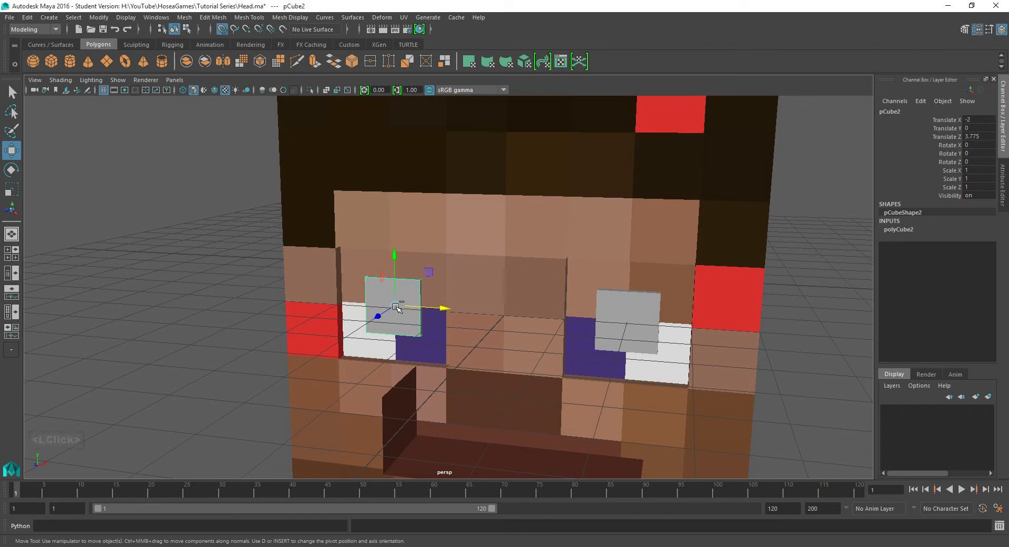
key(ctrl+d)
click(410, 322)
key(ctrl+d)
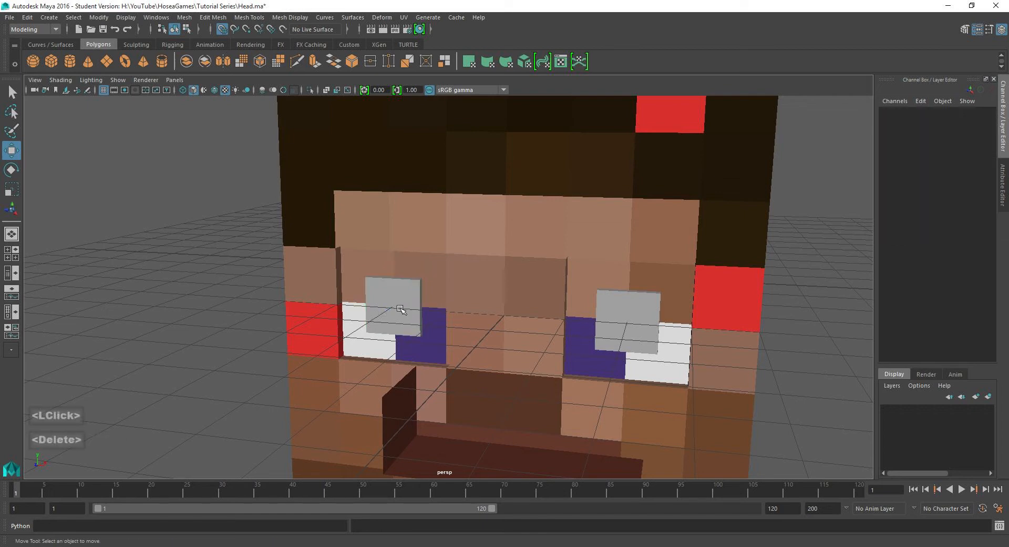
key(Delete)
alt+middle_drag(549, 313, 473, 308)
alt+drag(473, 308, 414, 275)
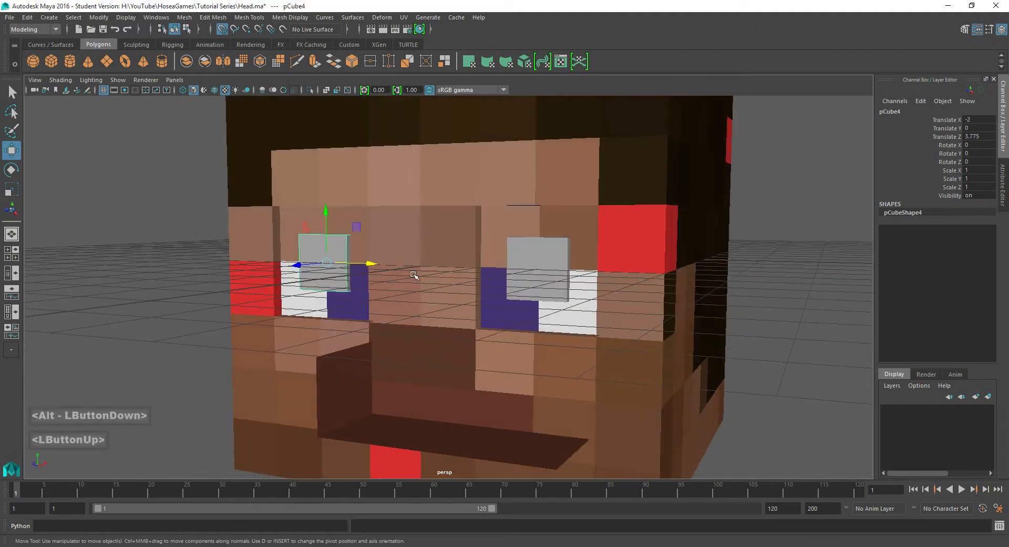
alt+scroll(416, 231, down, 2)
alt+middle_drag(416, 232, 415, 238)
alt+drag(424, 267, 404, 294)
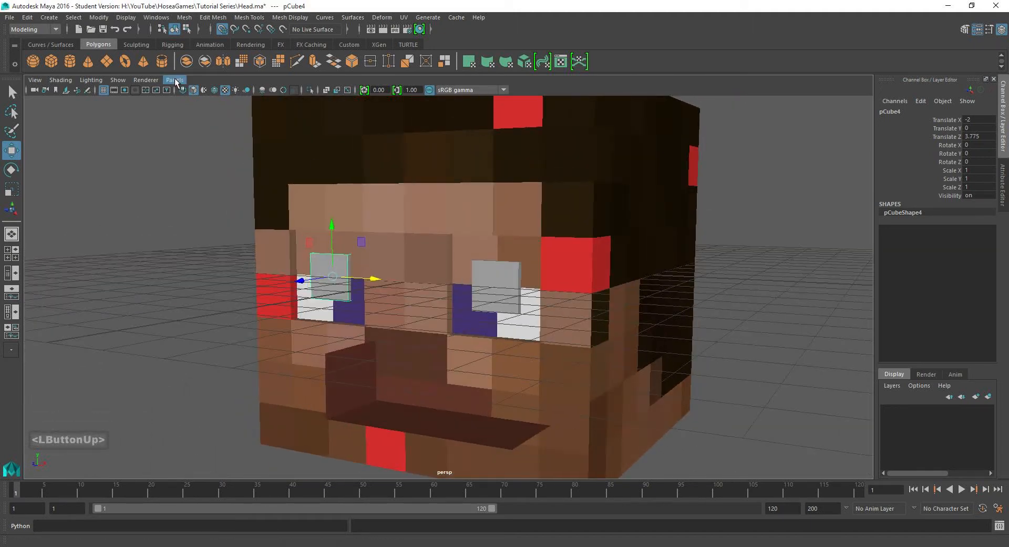
alt+middle_drag(361, 354, 457, 351)
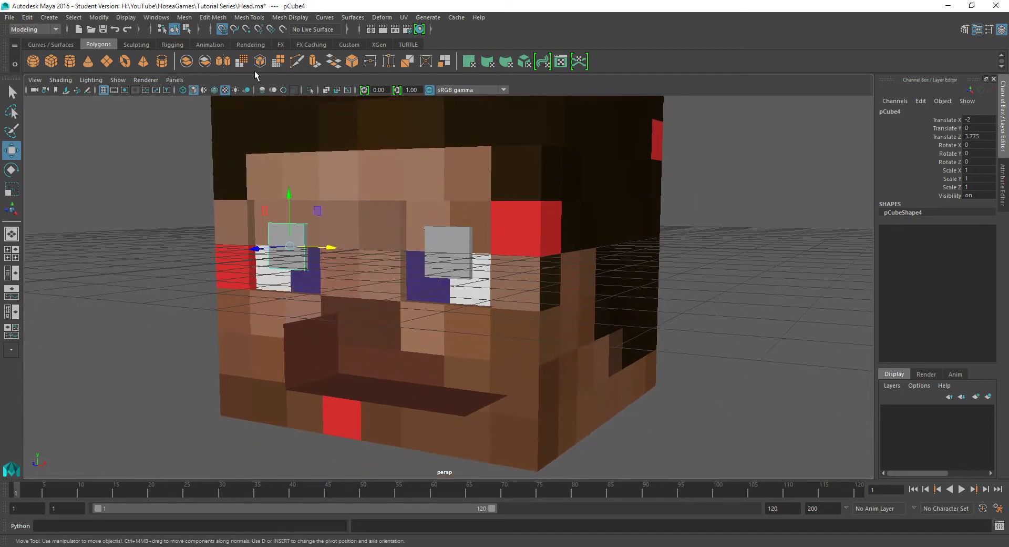
Set the Viewport 2.0 transparency algorithm to Depth Peeling and close the renderer settings.
click(179, 78)
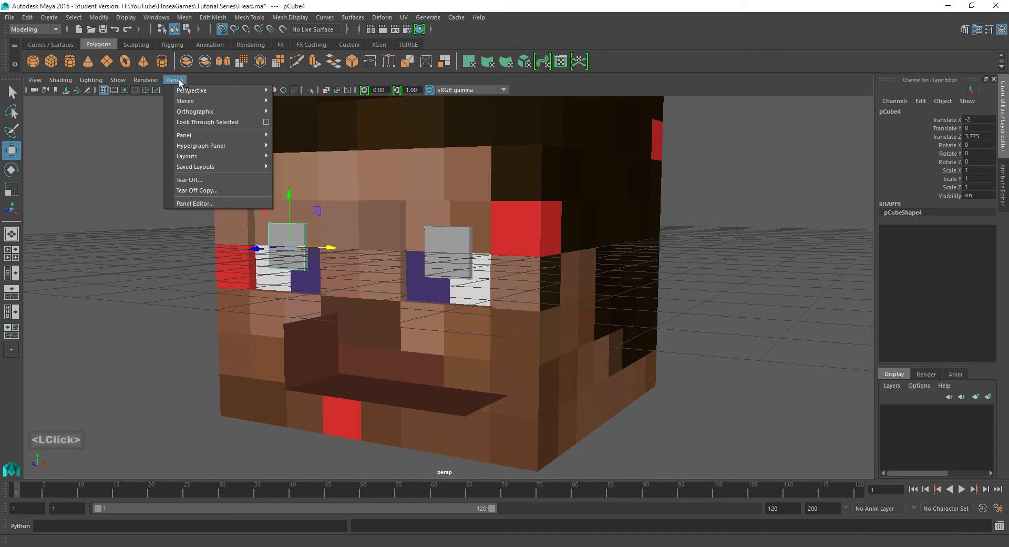
mouse_move(233, 155)
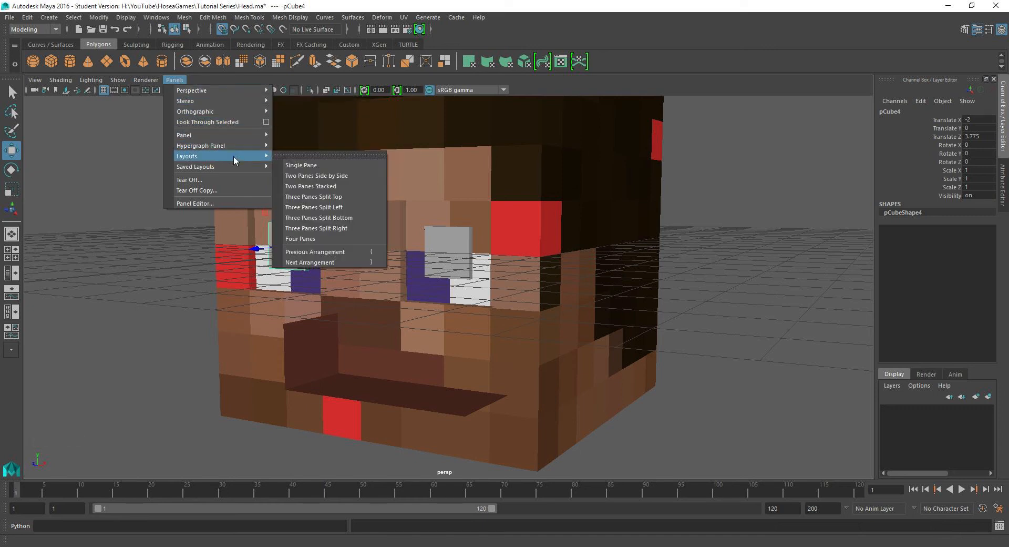
click(145, 80)
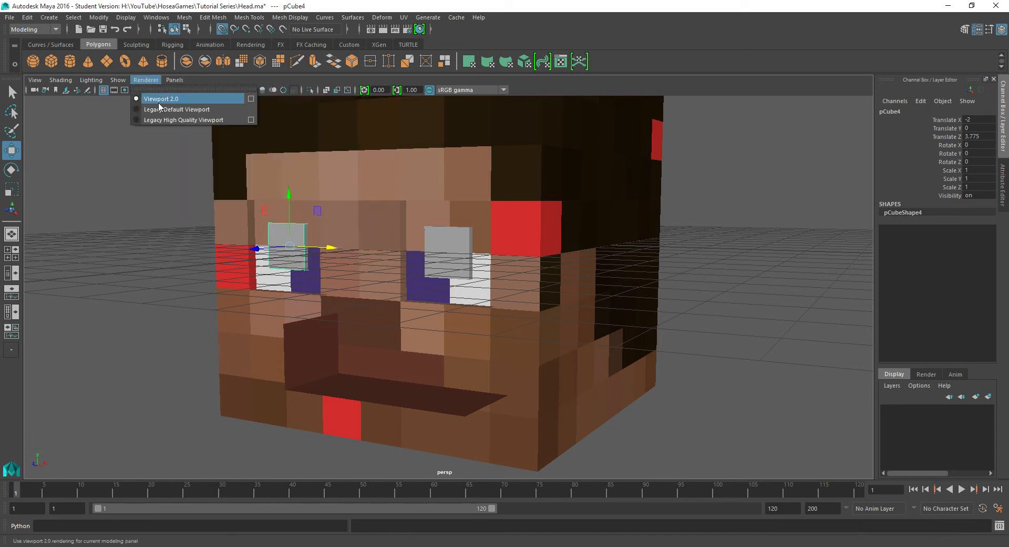
click(251, 99)
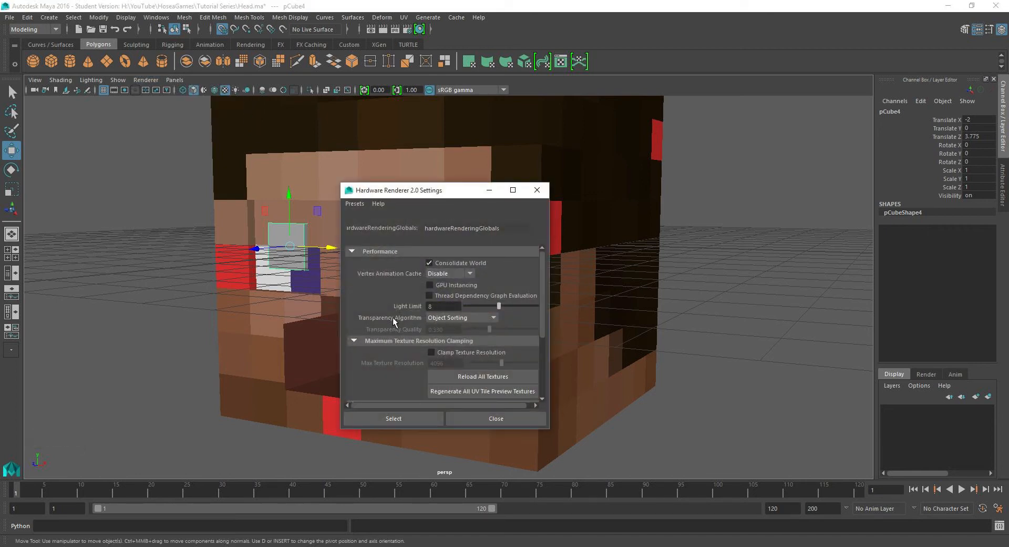
click(441, 318)
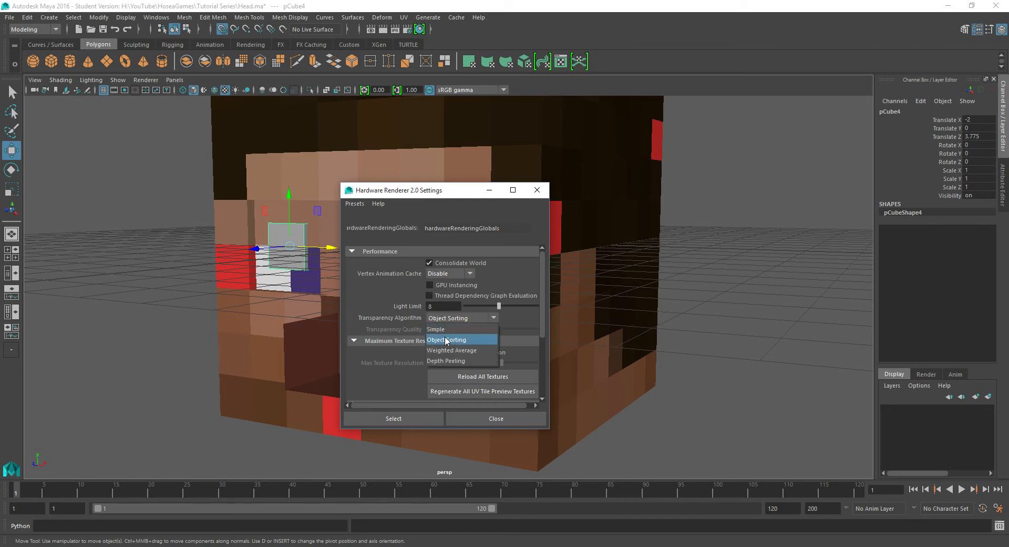
click(437, 362)
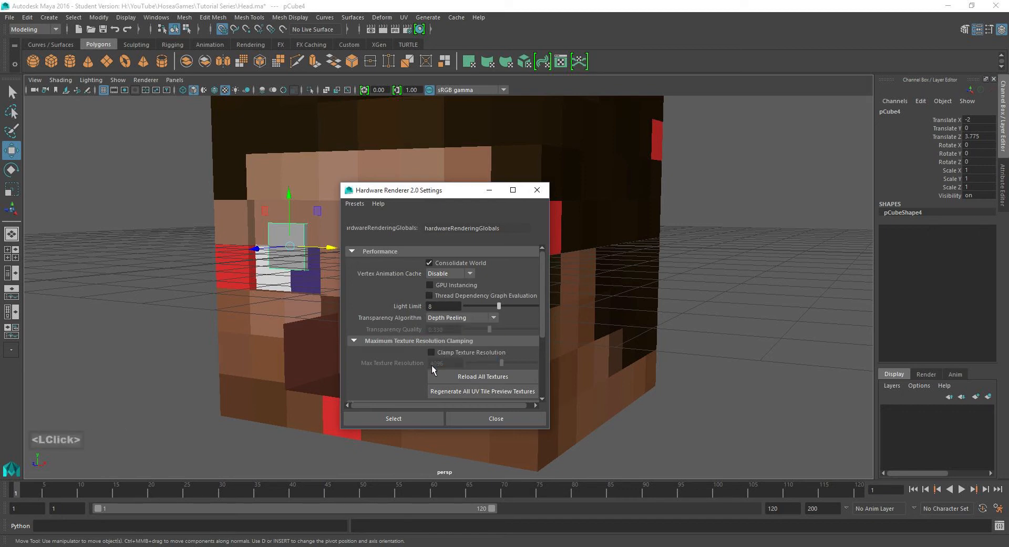
click(396, 418)
click(455, 418)
Create another polygon cube and move it out in front of the face to Z 6.
mouse_move(394, 302)
alt+mouse_down()
mouse_move(446, 286)
mouse_move(525, 293)
mouse_move(385, 299)
mouse_move(408, 281)
mouse_move(347, 298)
mouse_move(471, 282)
mouse_move(401, 289)
alt+mouse_up()
scroll(407, 282, down, 2)
alt+middle_drag(401, 289, 443, 241)
scroll(453, 275, up, 2)
scroll(462, 281, down, 2)
mouse_move(389, 279)
alt+mouse_down()
mouse_move(412, 279)
mouse_move(401, 276)
alt+mouse_up()
click(47, 63)
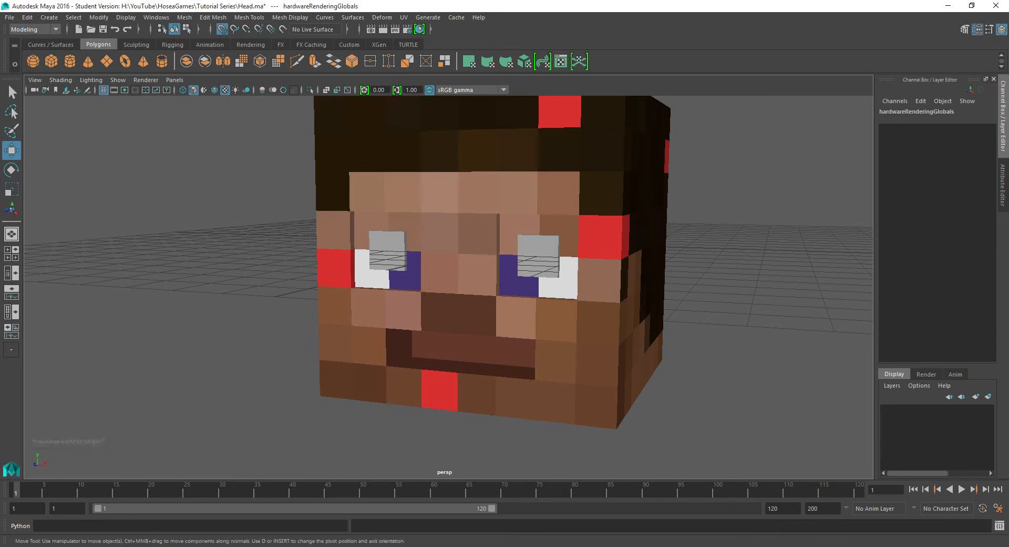
click(457, 262)
alt+drag(457, 262, 258, 290)
alt+middle_drag(258, 290, 347, 277)
alt+drag(347, 277, 345, 265)
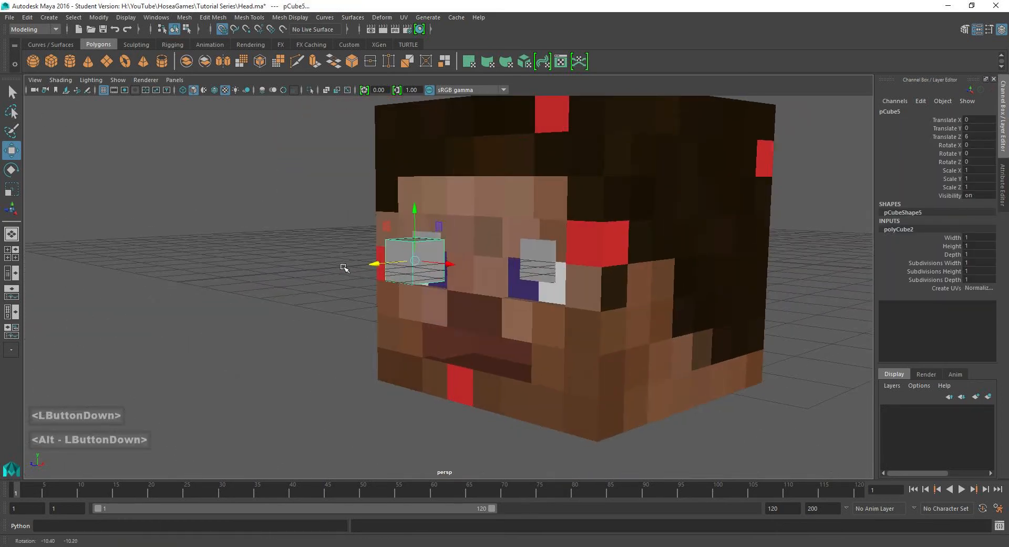
Switch the head to face selection and select the row of thin faces along the mouth's lower rim.
click(433, 348)
scroll(431, 348, up, 4)
alt+drag(431, 348, 347, 320)
right_drag(318, 264, 318, 299)
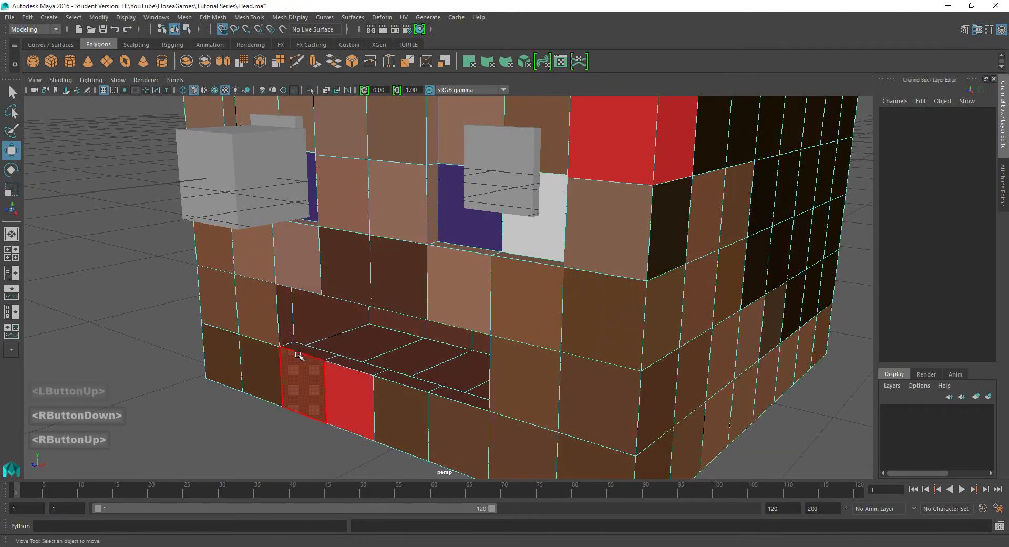
click(336, 357)
shift+click(410, 382)
shift+double_click(410, 381)
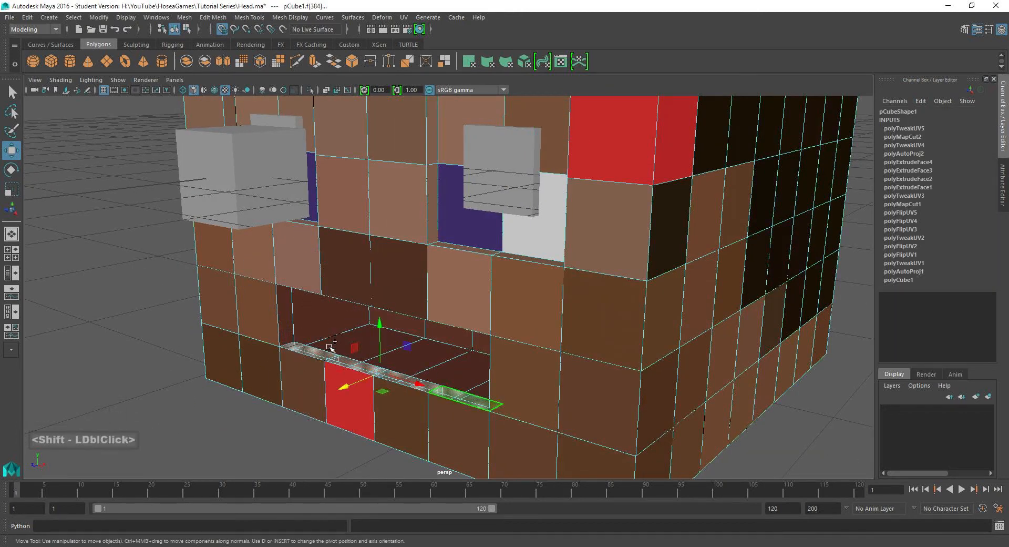
Add the mouth's side and upper rim faces to the selection and apply automatic UV mapping to them.
shift+click(288, 319)
alt+drag(294, 316, 365, 223)
shift+click(372, 153)
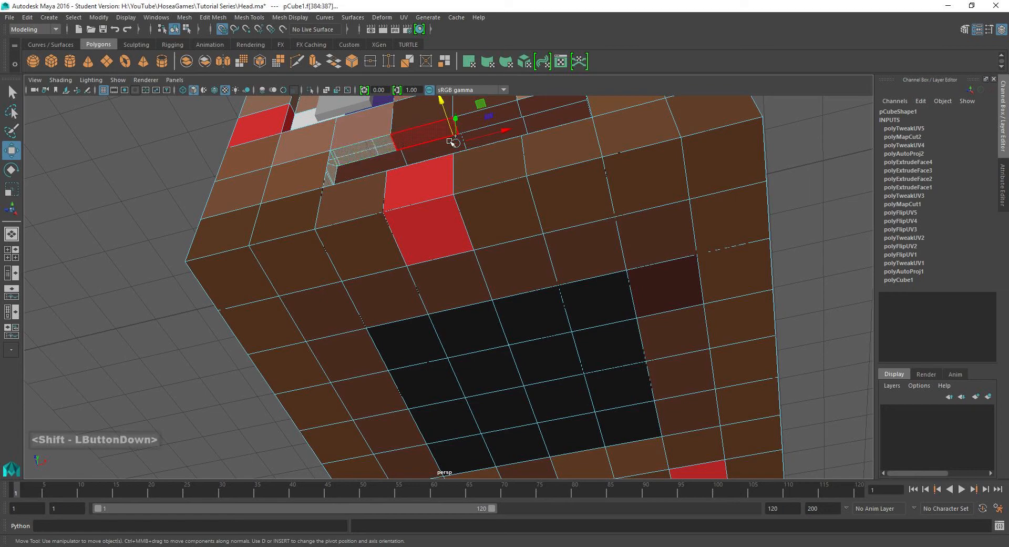
shift+click(447, 136)
shift+click(503, 115)
shift+click(545, 108)
alt+drag(541, 113, 642, 234)
shift+click(679, 284)
click(525, 61)
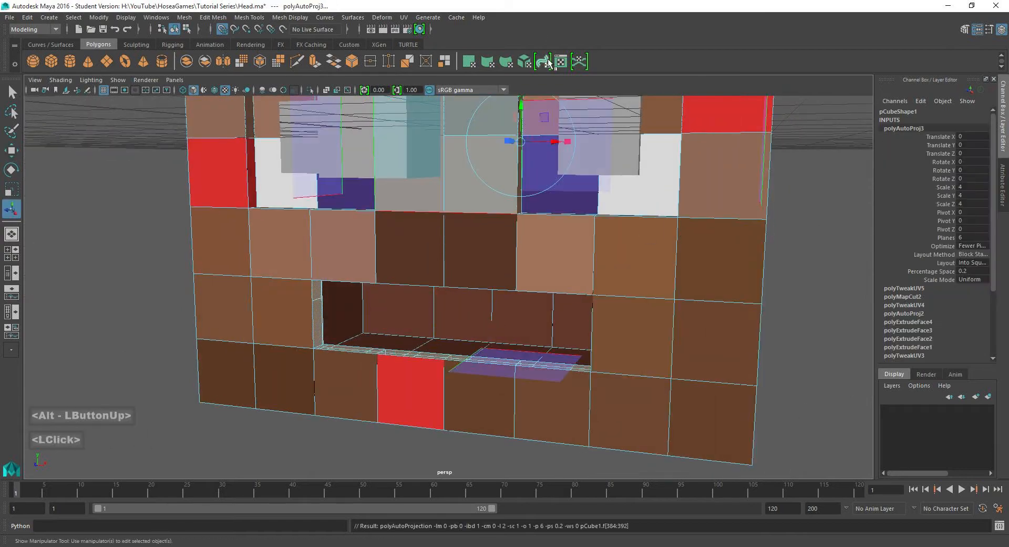
Switch the UV Editor to UV selection and select all the UVs of the newly mapped mouth rim shells.
scroll(242, 344, down, 11)
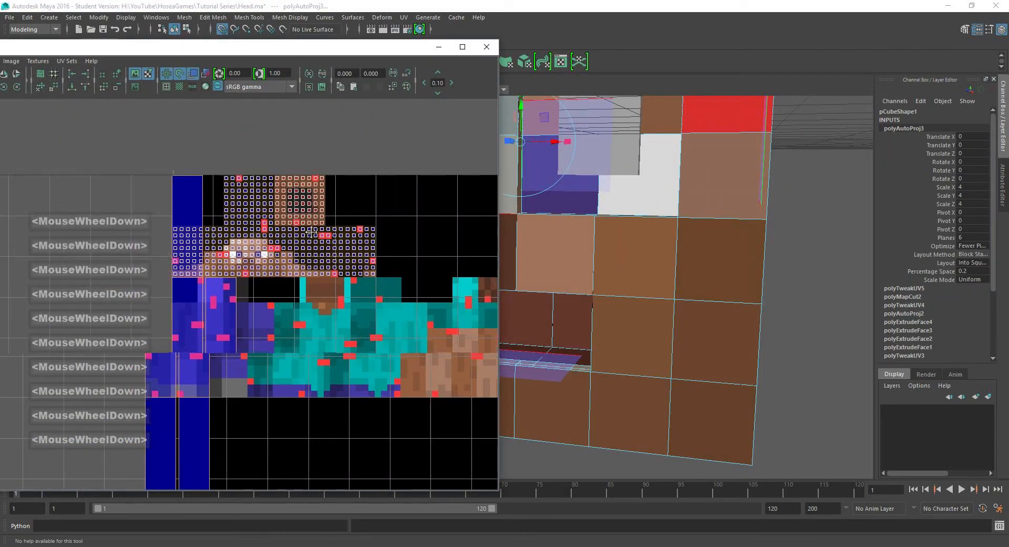
alt+middle_drag(192, 355, 256, 309)
scroll(305, 246, down, 2)
click(256, 309)
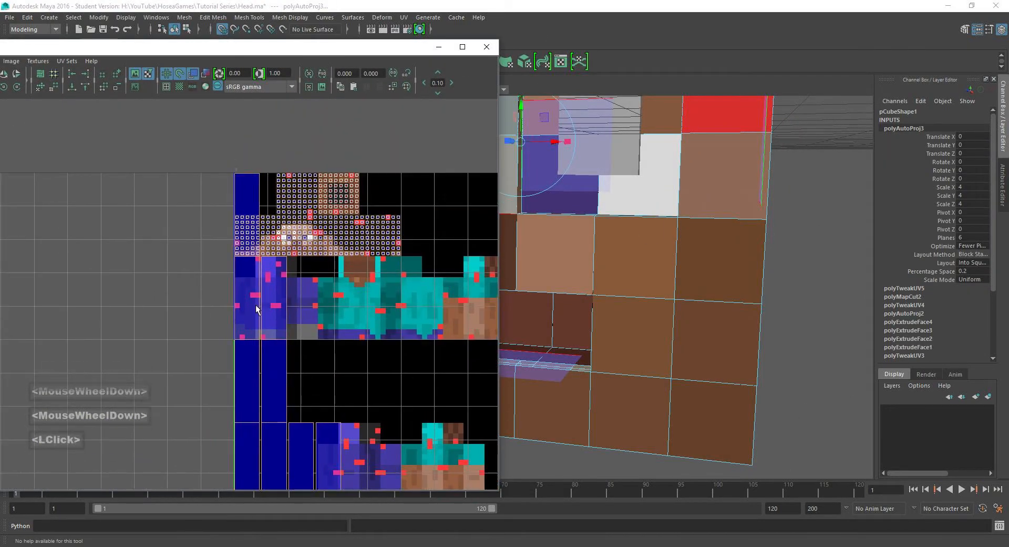
click(251, 184)
click(252, 183)
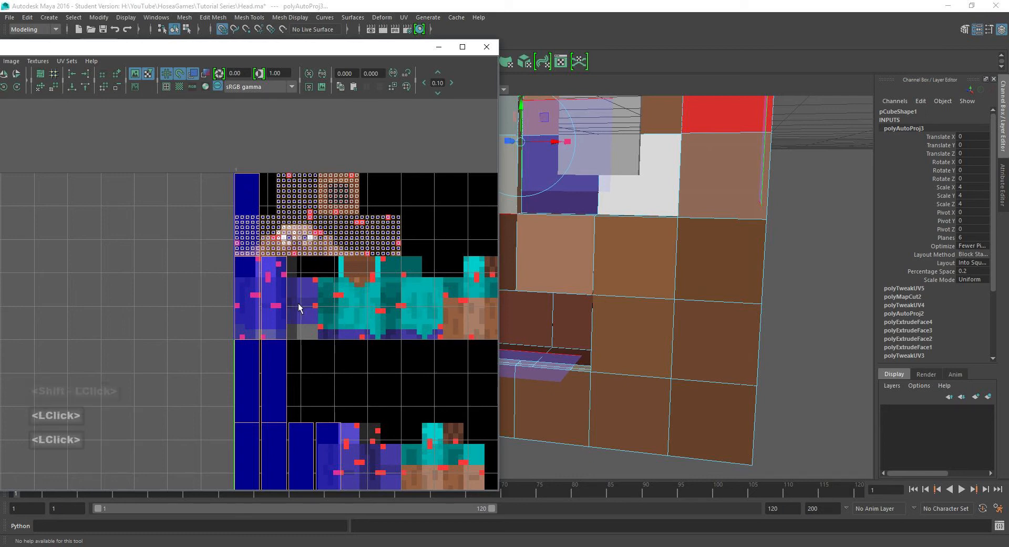
right_drag(299, 306, 331, 297)
click(332, 297)
click(251, 312)
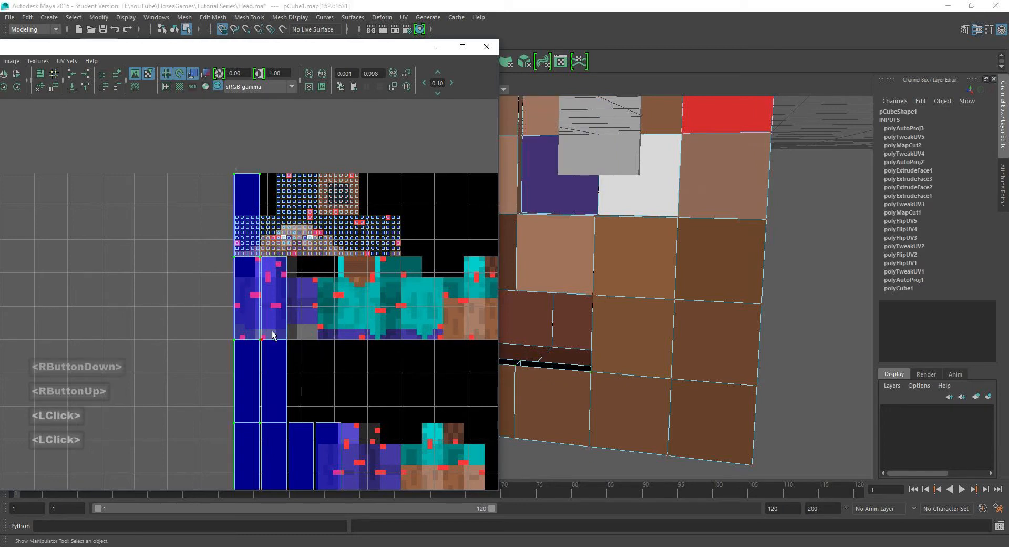
shift+click(274, 333)
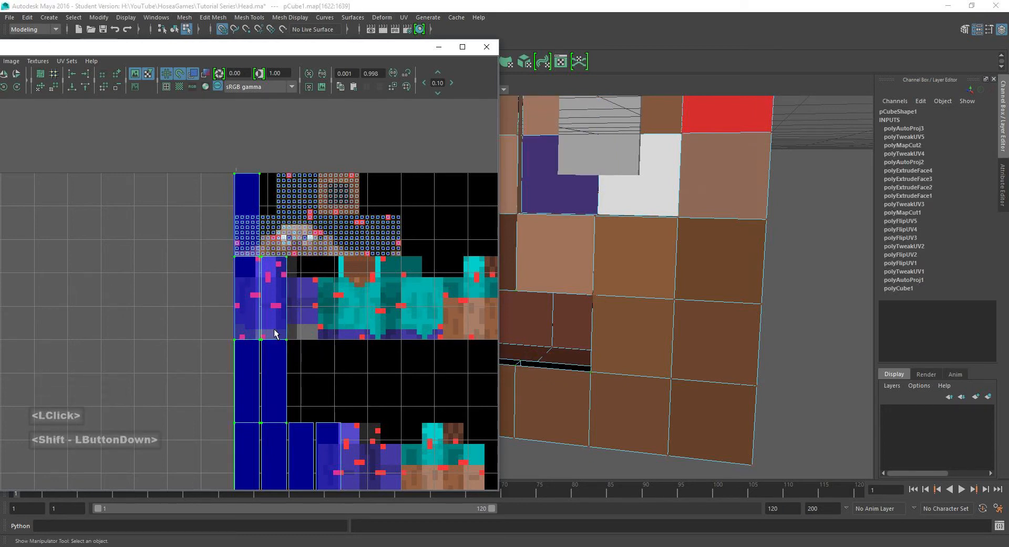
shift+click(306, 465)
key(w)
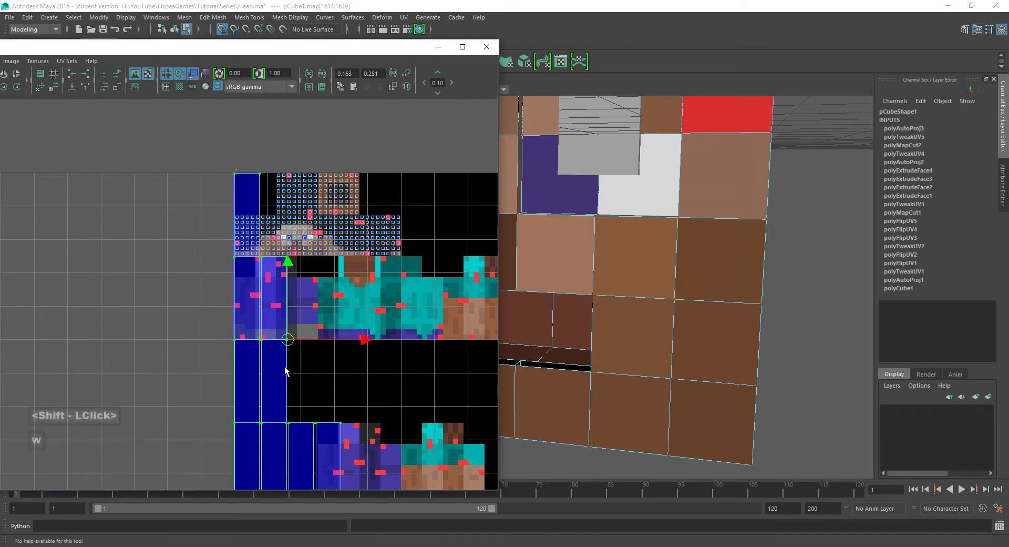
Scale the mouth rim shells down and move them onto the dark grey pixels just below the face texture.
drag(242, 329, 140, 327)
drag(201, 219, 198, 283)
scroll(198, 284, up, 10)
alt+middle_drag(198, 284, 187, 300)
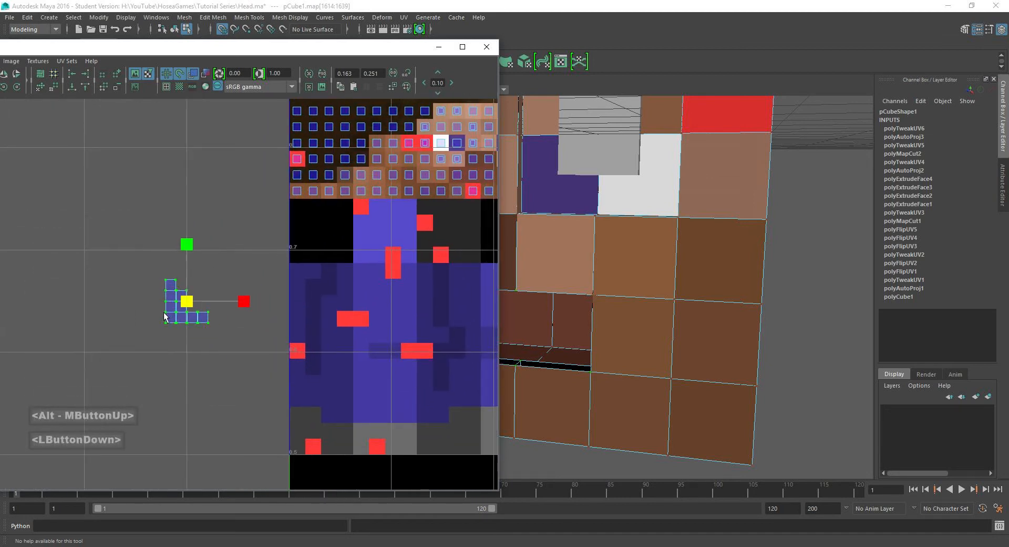
alt+middle_drag(140, 322, 98, 352)
key(w)
drag(144, 333, 418, 245)
alt+middle_drag(414, 241, 319, 296)
drag(305, 285, 307, 341)
Reposition the UV Editor window so its full menu row is accessible and the mouth stays in view in the viewport.
drag(325, 50, 210, 49)
alt+middle_drag(452, 247, 566, 228)
alt+drag(565, 228, 559, 194)
scroll(160, 232, down, 2)
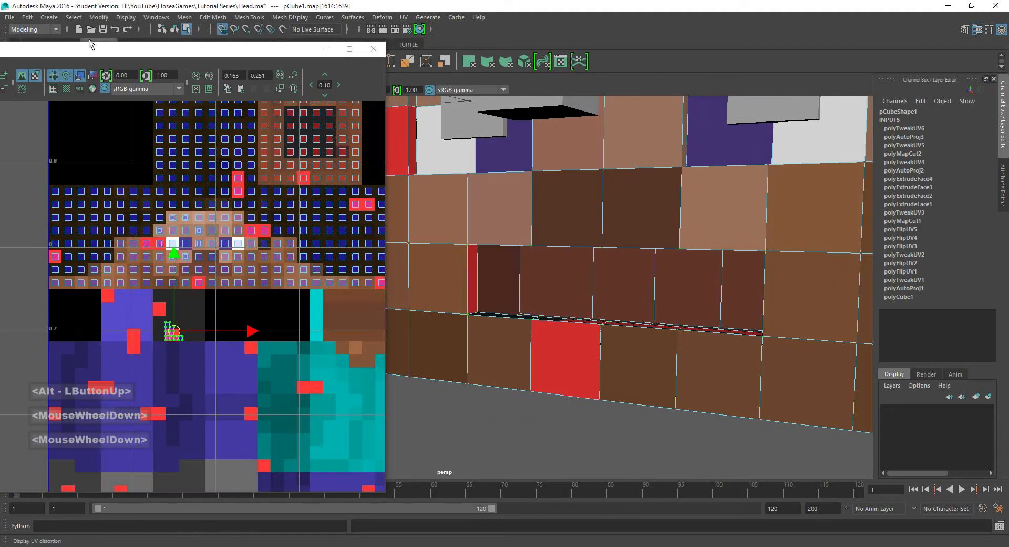
drag(89, 45, 246, 31)
alt+middle_drag(351, 247, 250, 247)
drag(542, 257, 297, 267)
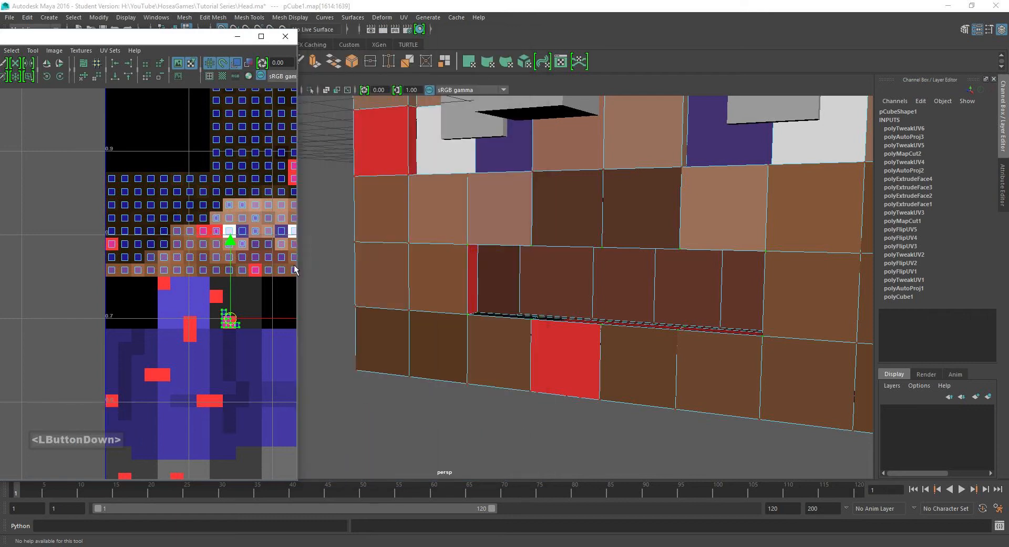
scroll(210, 252, down, 3)
alt+middle_drag(210, 253, 158, 250)
click(138, 36)
drag(138, 35, 228, 26)
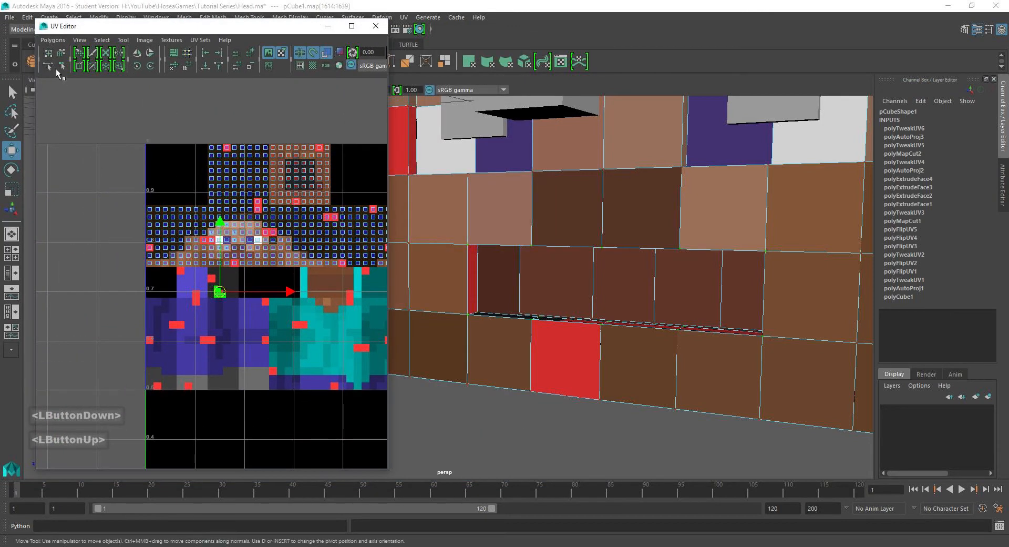
Cut the UV edges of the selected mouth rim shells and zoom in on them.
click(53, 40)
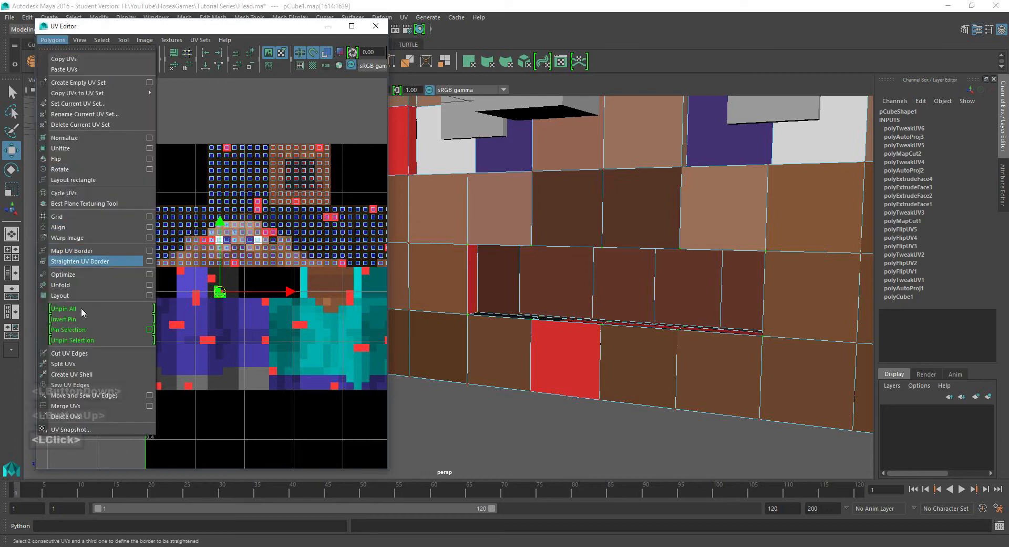
click(63, 364)
scroll(253, 319, up, 3)
scroll(253, 320, up, 4)
alt+middle_drag(253, 320, 188, 345)
scroll(250, 285, down, 1)
scroll(202, 325, up, 2)
scroll(202, 329, up, 1)
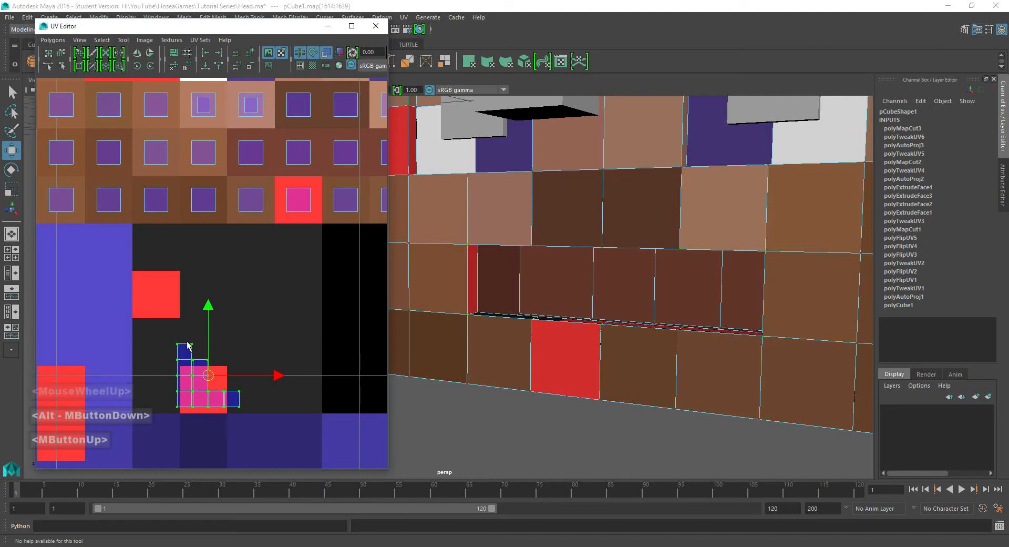
Undo the UV cut, move, scale and selection changes back to before the mouth rim's automatic mapping.
alt+drag(536, 284, 525, 259)
key(ctrl+z)
key(ctrl+z)
key(ctrl+z)
key(ctrl+z)
key(ctrl+z)
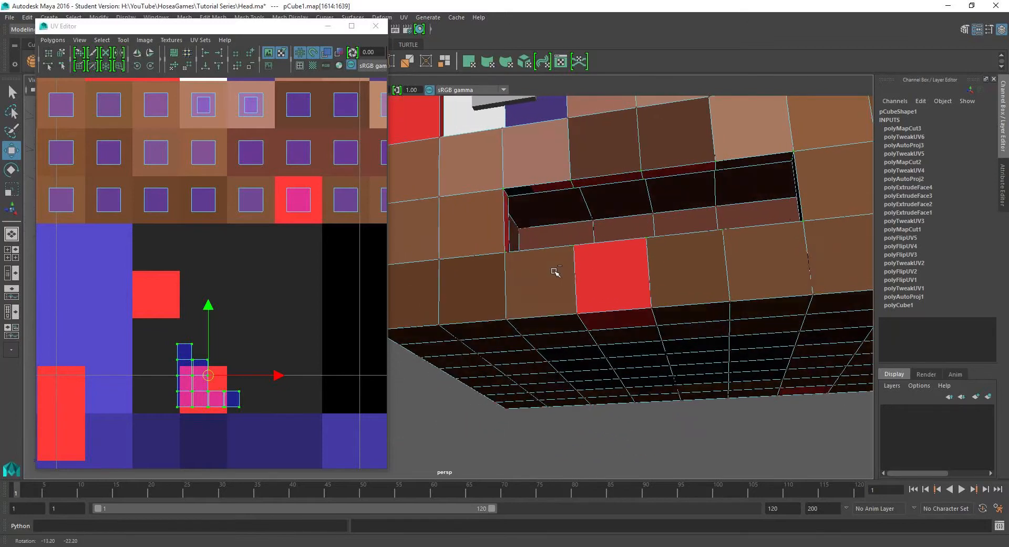
key(ctrl+z)
key(ctrl+z)
key(ctrl+z)
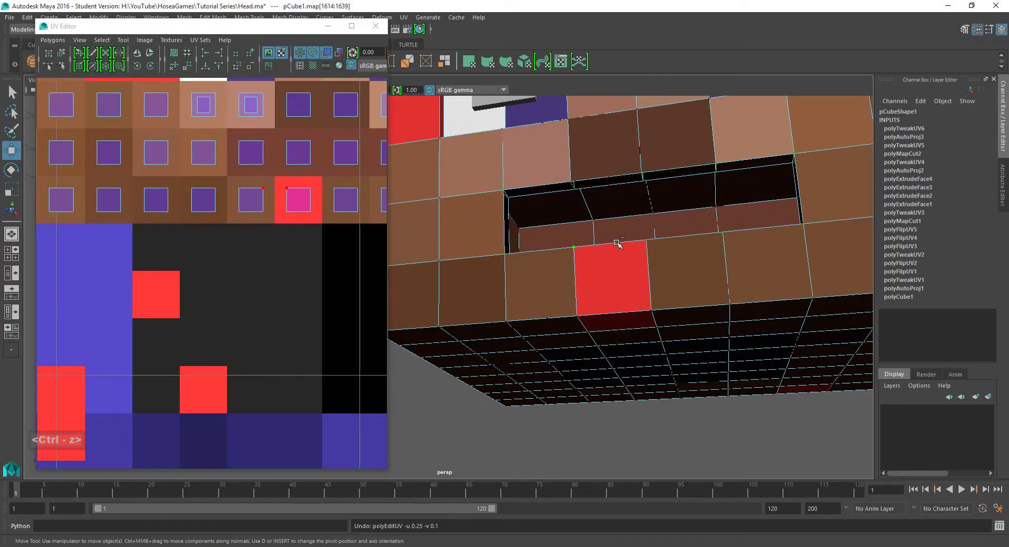
key(ctrl+z)
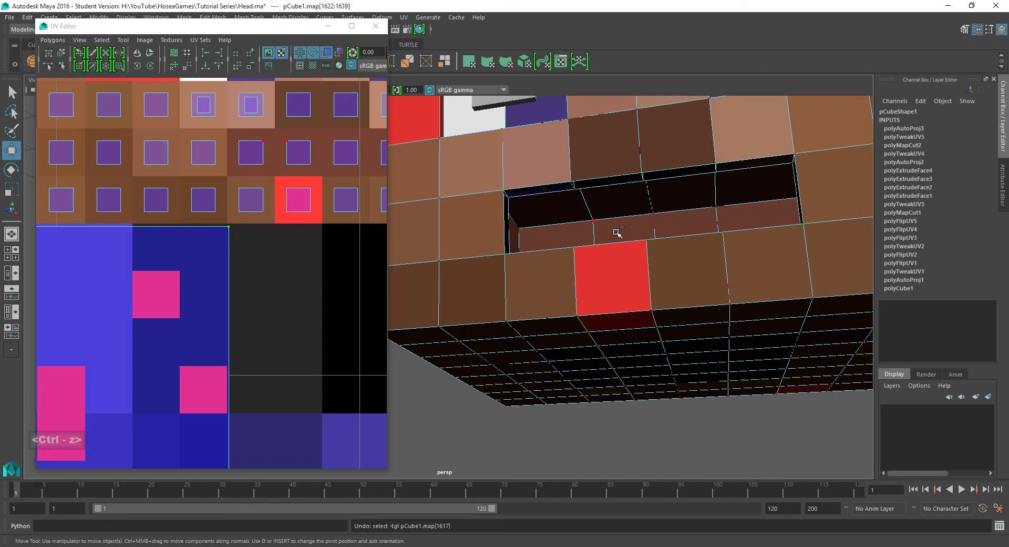
key(ctrl+z)
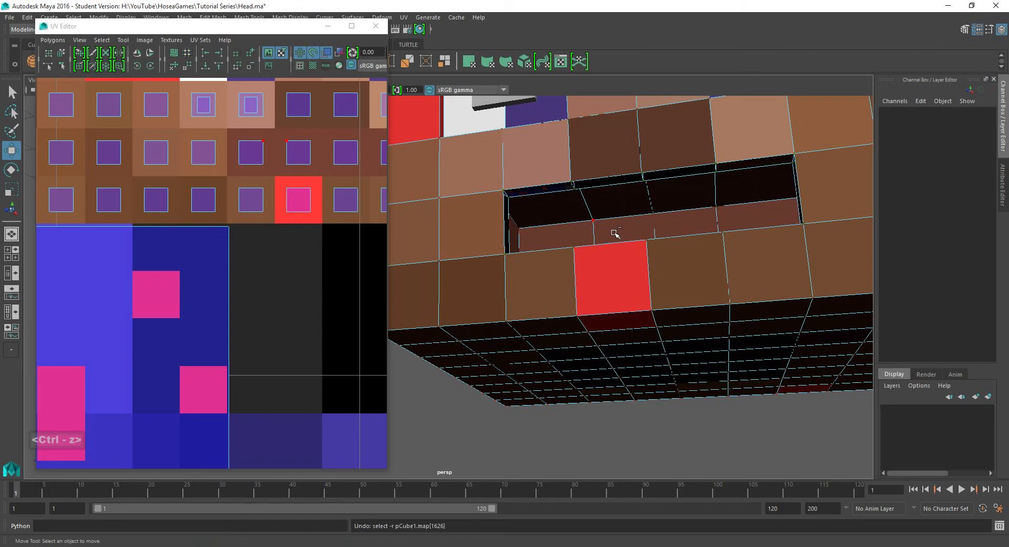
key(ctrl+z)
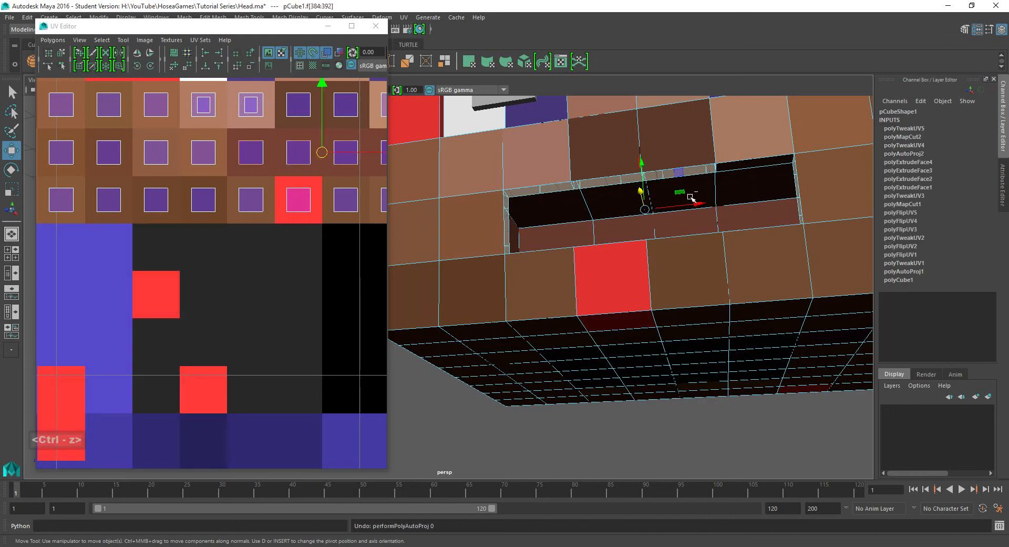
Add the missed upper rim face of the mouth to the face selection and apply automatic UV mapping.
right_drag(746, 160, 746, 190)
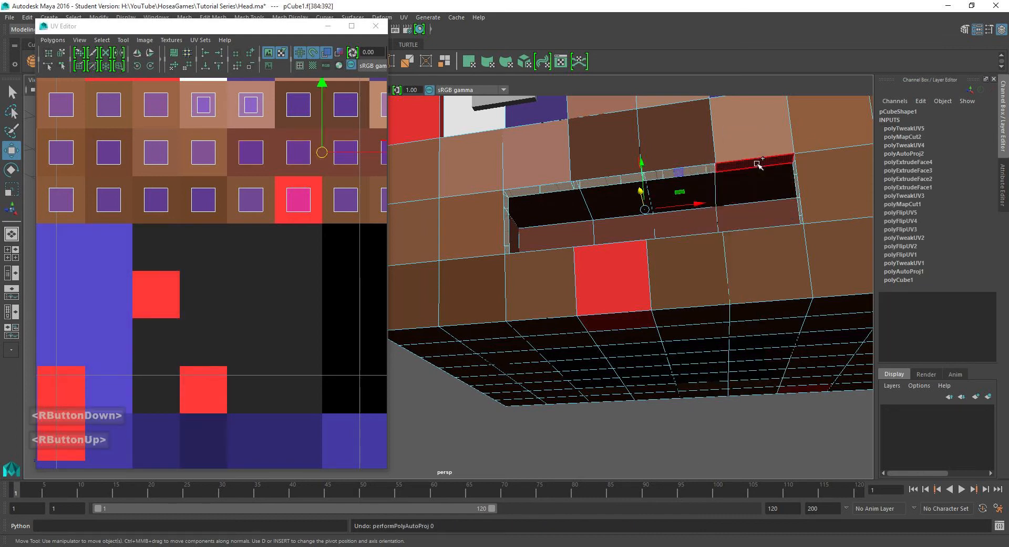
shift+click(756, 161)
alt+drag(695, 184, 694, 205)
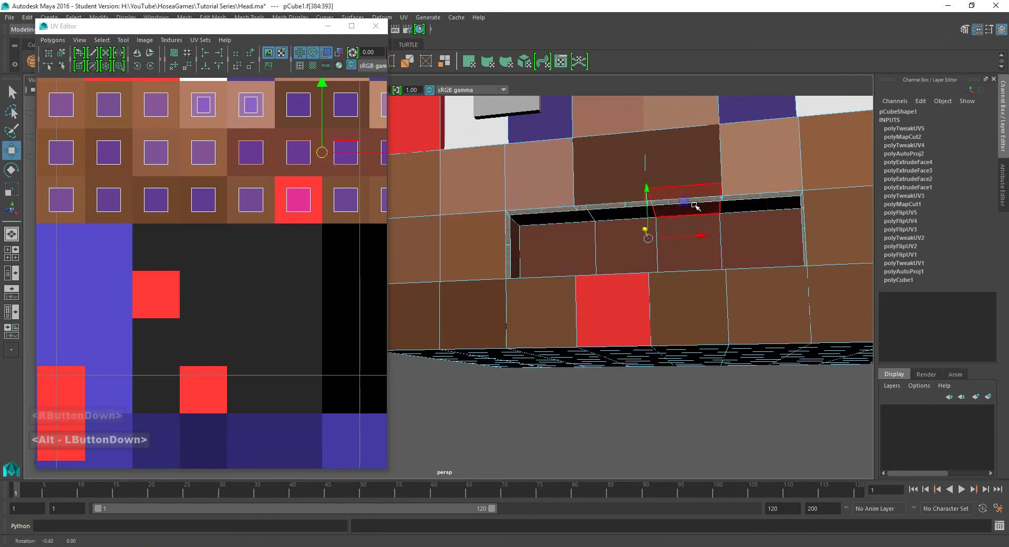
click(524, 63)
Scale the newly mapped mouth rim shells down to a few texture pixels, shortening them vertically.
scroll(163, 326, down, 8)
alt+middle_drag(169, 315, 189, 298)
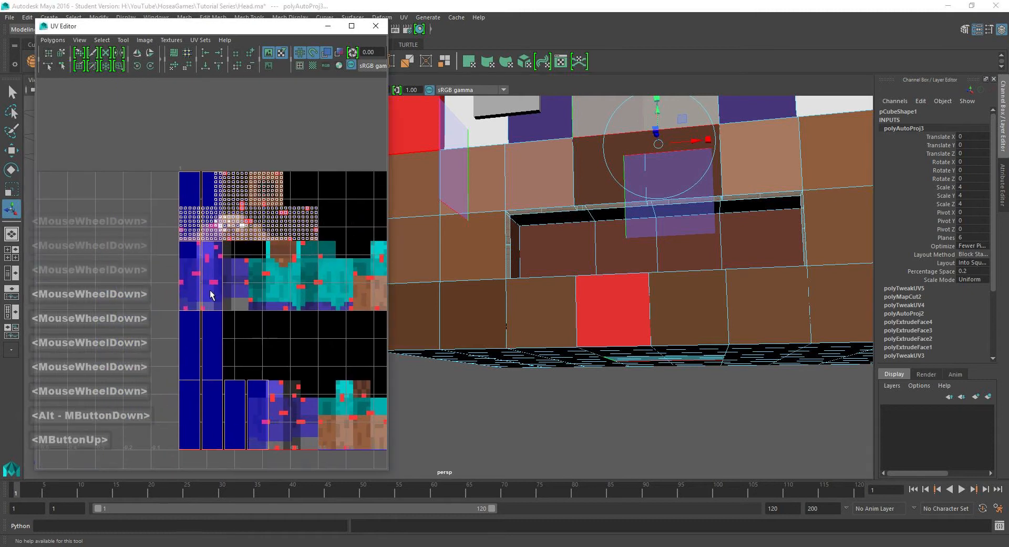
key(r)
drag(224, 310, 185, 365)
drag(224, 246, 224, 261)
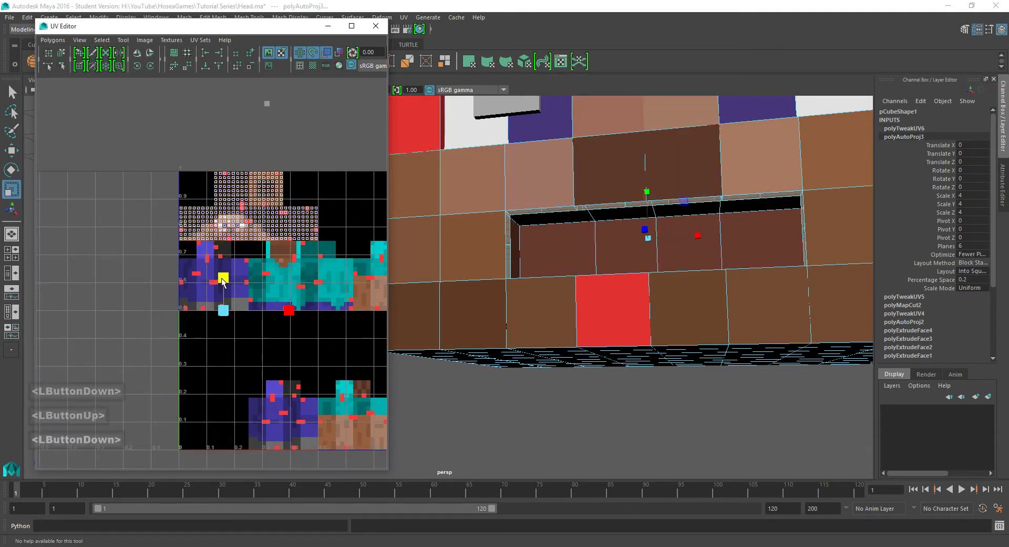
scroll(222, 281, up, 8)
alt+middle_drag(228, 347, 228, 307)
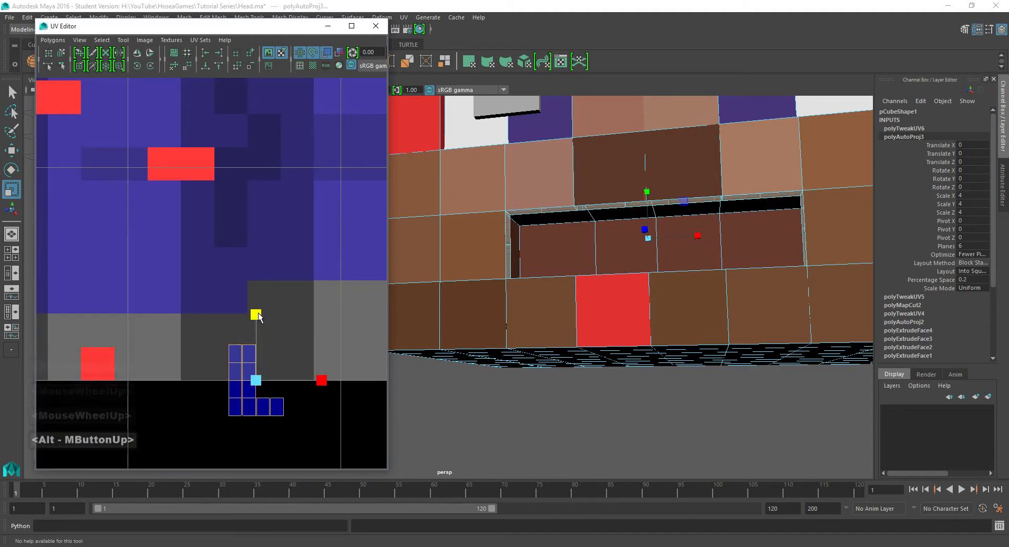
drag(258, 316, 258, 346)
alt+middle_drag(260, 319, 251, 311)
drag(248, 308, 247, 289)
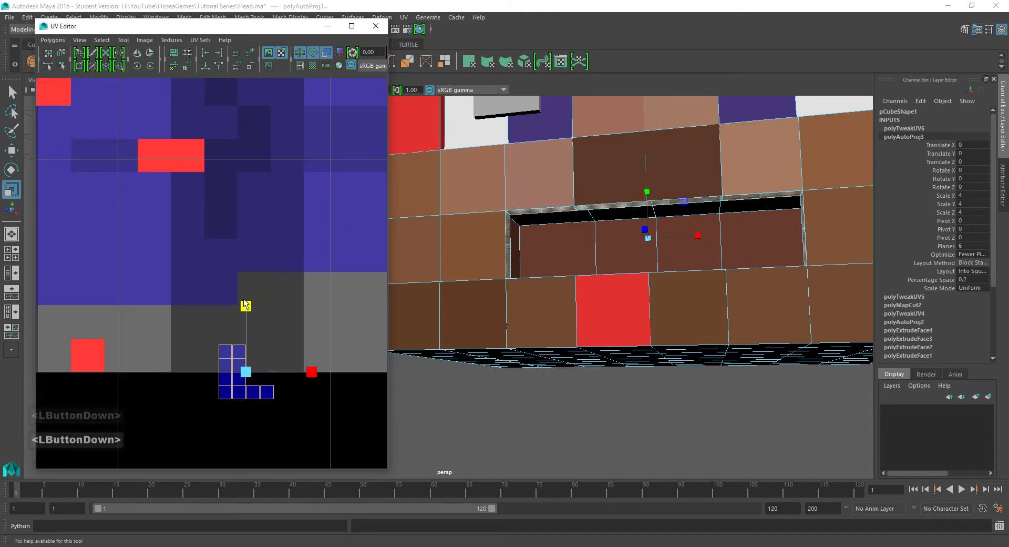
Move the scaled mouth rim shells onto the dark grey pixels directly below the face texture.
key(w)
drag(248, 374, 227, 161)
alt+middle_drag(229, 211, 202, 438)
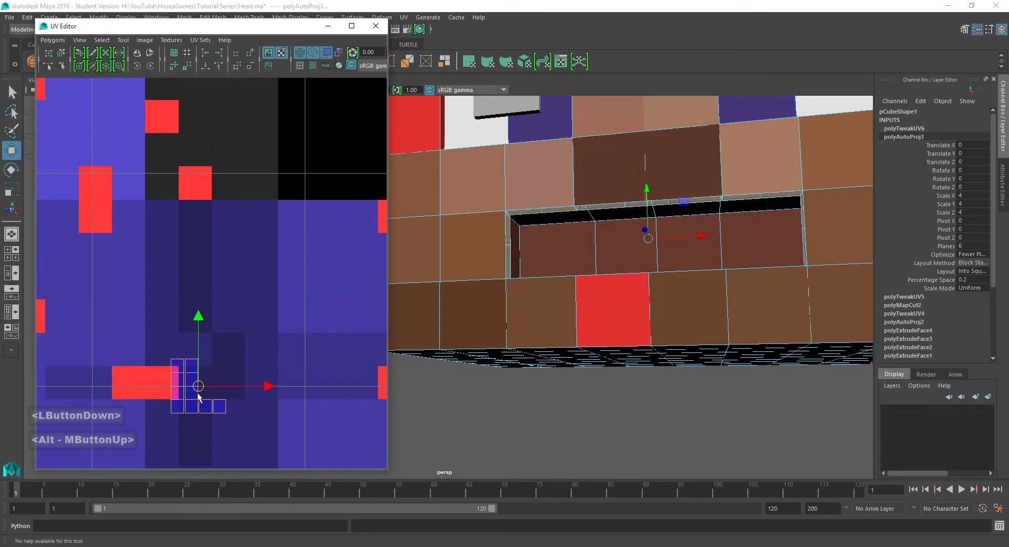
scroll(198, 395, down, 5)
alt+middle_click(201, 349)
drag(232, 268, 210, 252)
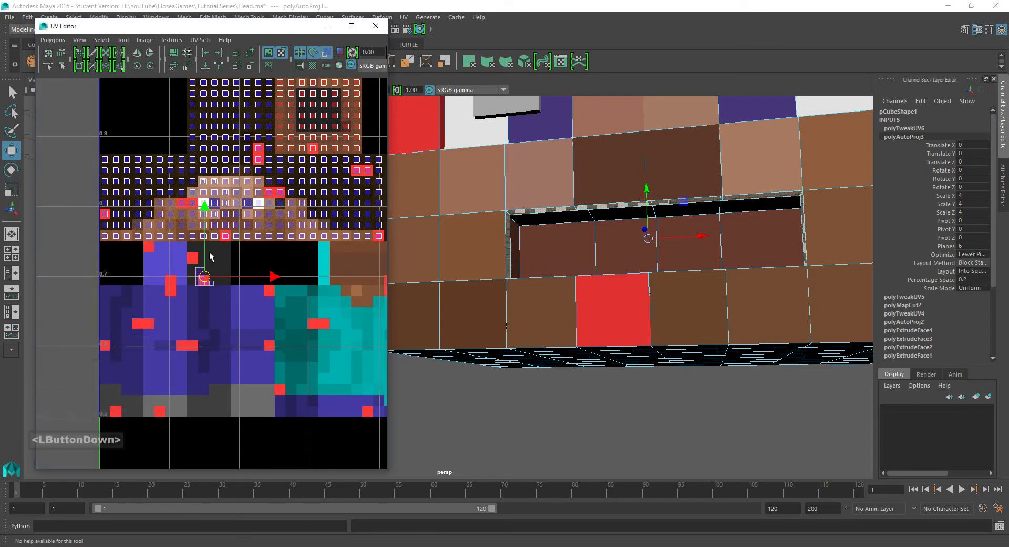
scroll(207, 245, up, 2)
alt+middle_drag(207, 245, 184, 246)
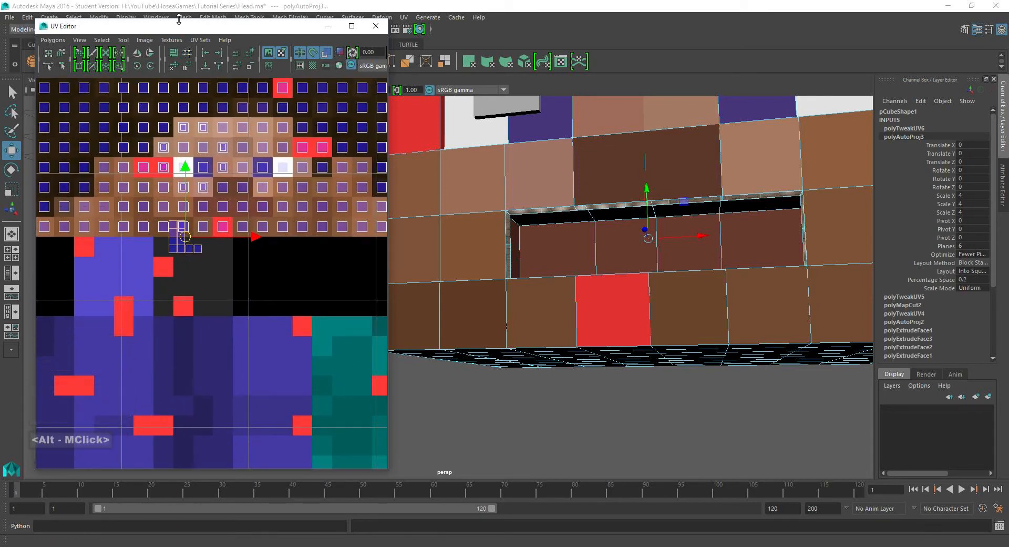
drag(177, 21, 177, 35)
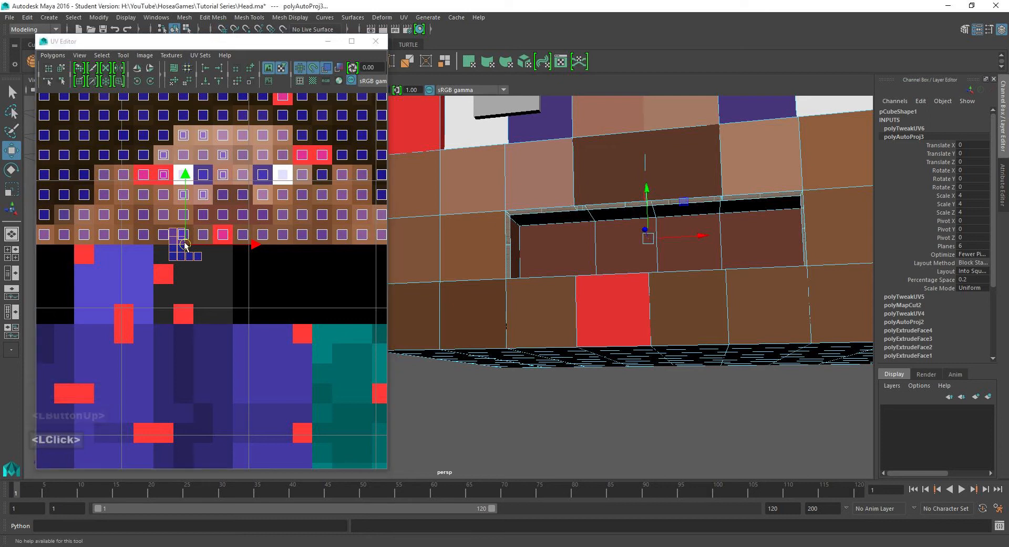
drag(183, 261, 191, 280)
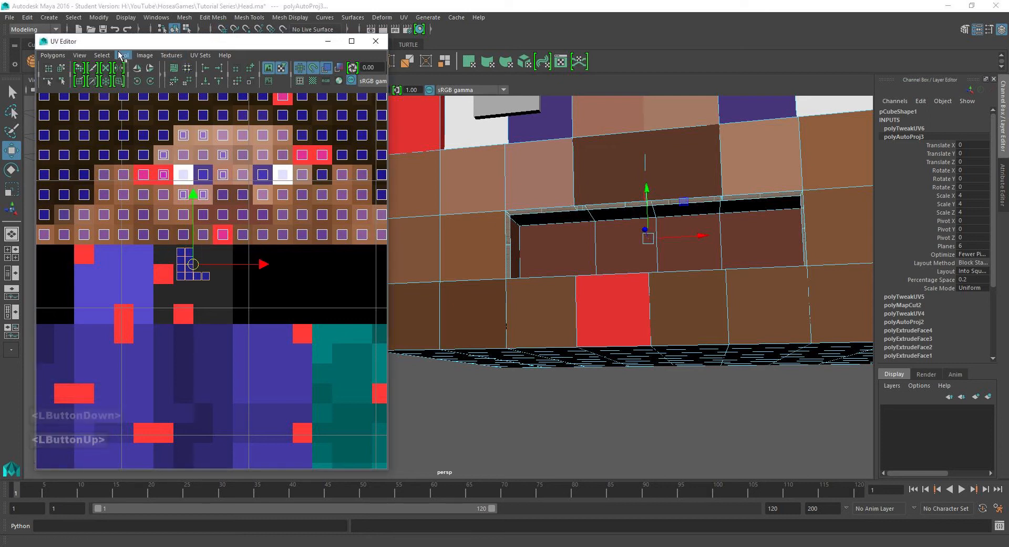
Apply Pixel Snap with Snap center placement and minimize its options window.
click(145, 55)
click(241, 144)
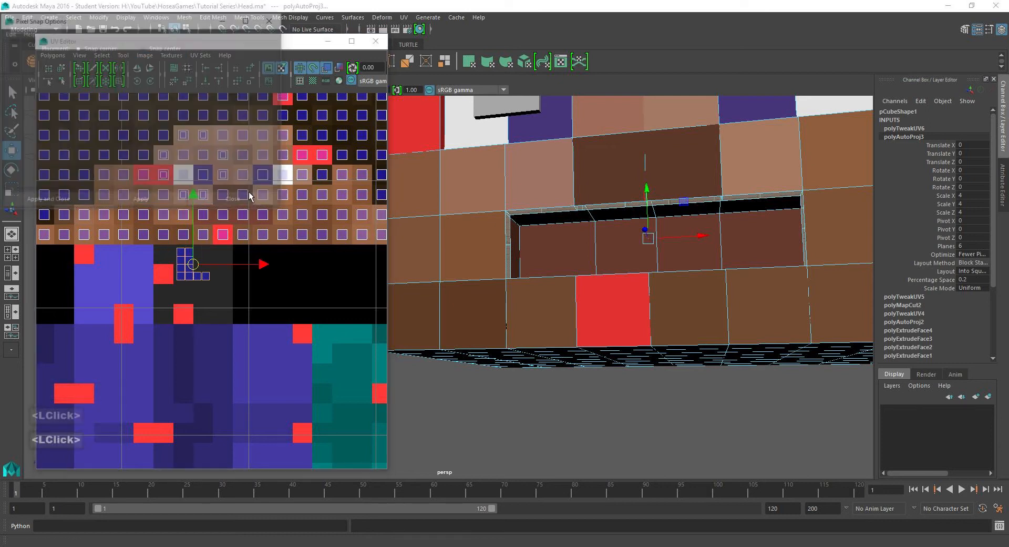
click(161, 49)
click(140, 201)
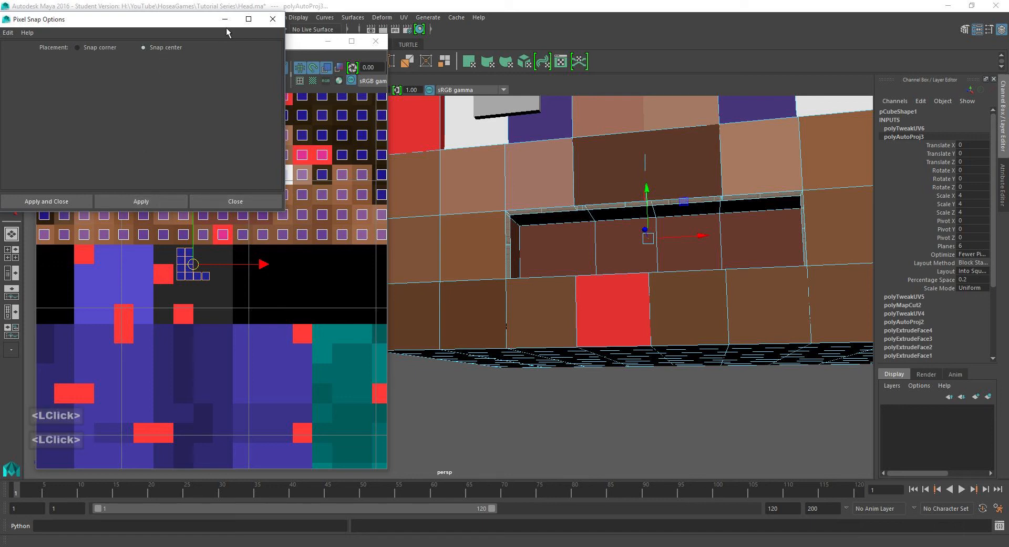
click(223, 21)
Cut the UV edges of the mouth rim shells and switch the UV Editor to UV selection.
scroll(180, 271, up, 2)
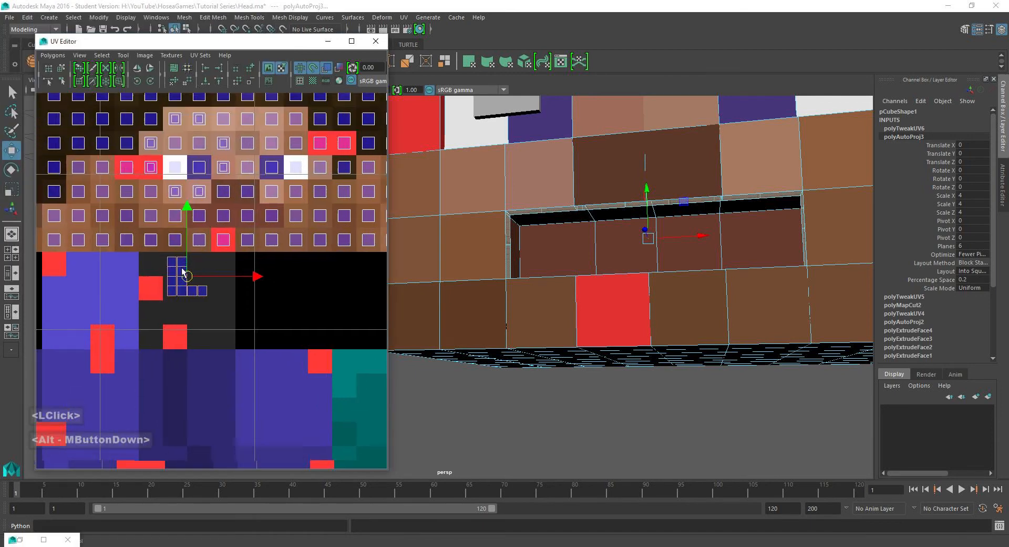
alt+middle_drag(183, 284, 189, 291)
drag(212, 262, 212, 262)
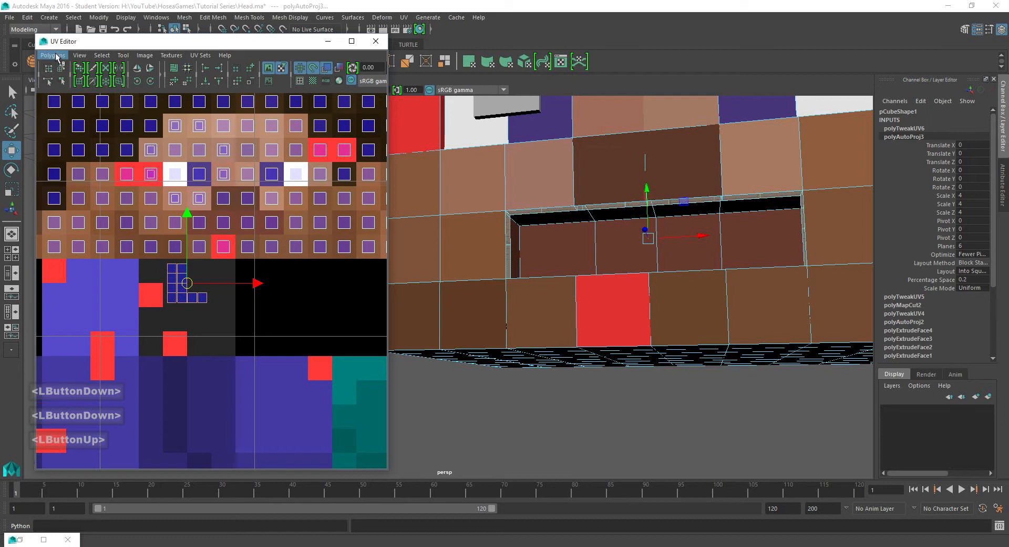
click(52, 54)
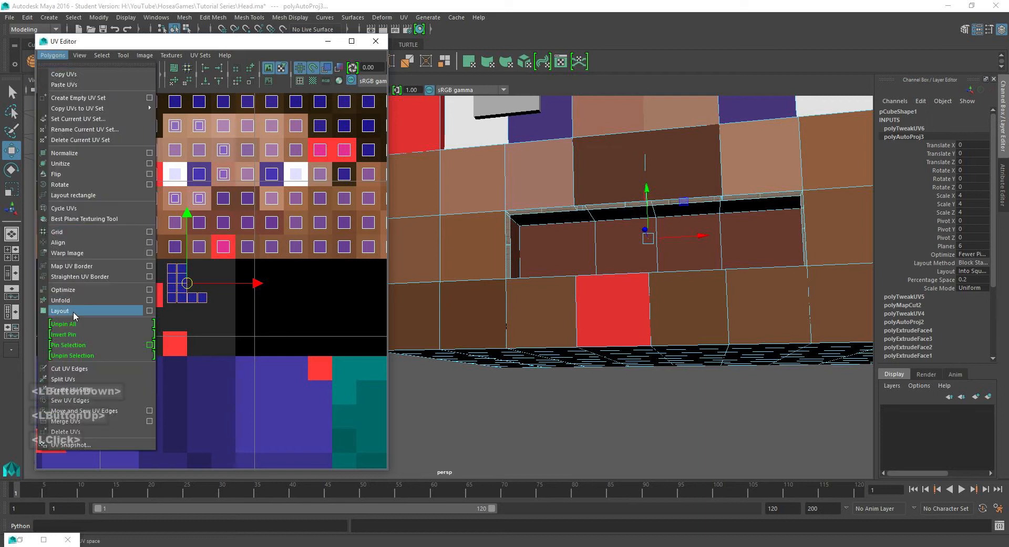
click(68, 369)
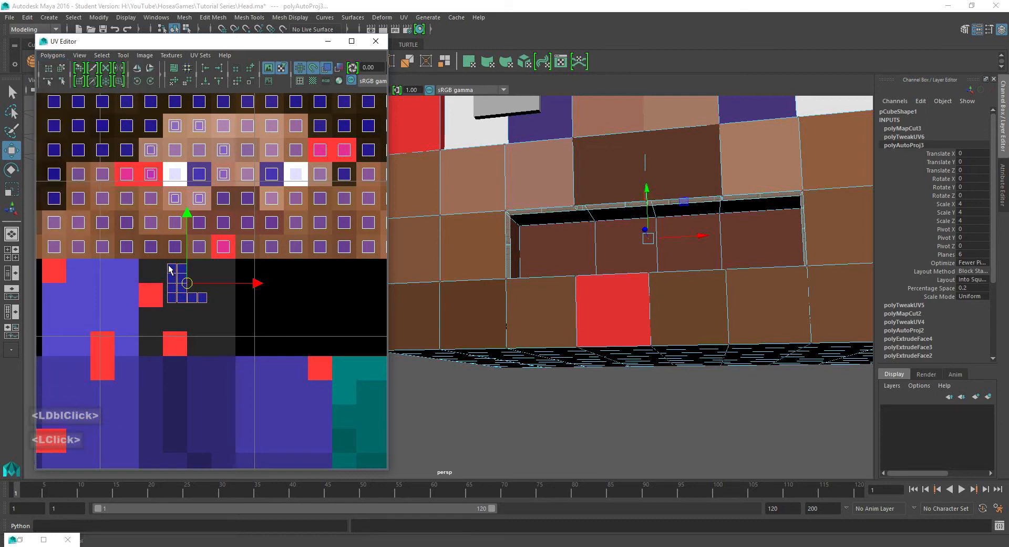
right_drag(165, 295, 192, 295)
click(169, 268)
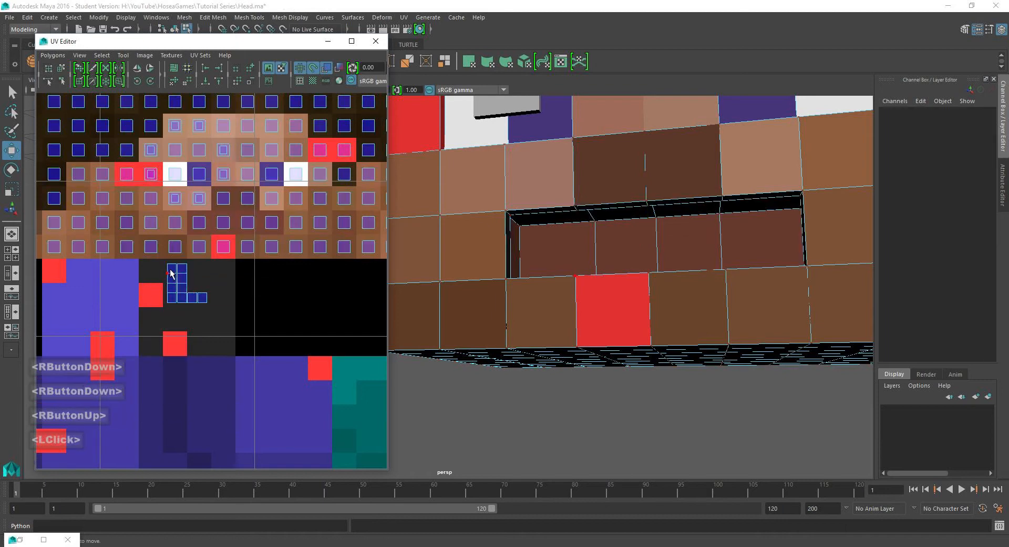
Move the four UV shells of the mouth's lower rim onto the matching pixels in the face texture's lowest row, including the red one.
alt+drag(509, 252, 505, 276)
alt+middle_drag(505, 275, 497, 239)
scroll(480, 309, up, 2)
alt+middle_drag(481, 309, 477, 288)
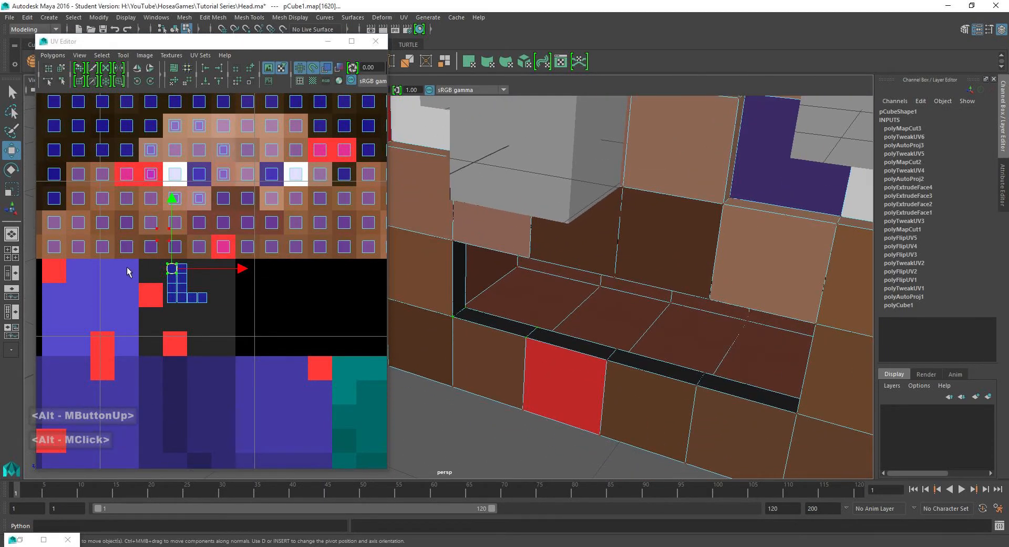
drag(175, 267, 222, 251)
click(197, 250)
double_click(170, 279)
double_click(172, 289)
drag(172, 290, 247, 247)
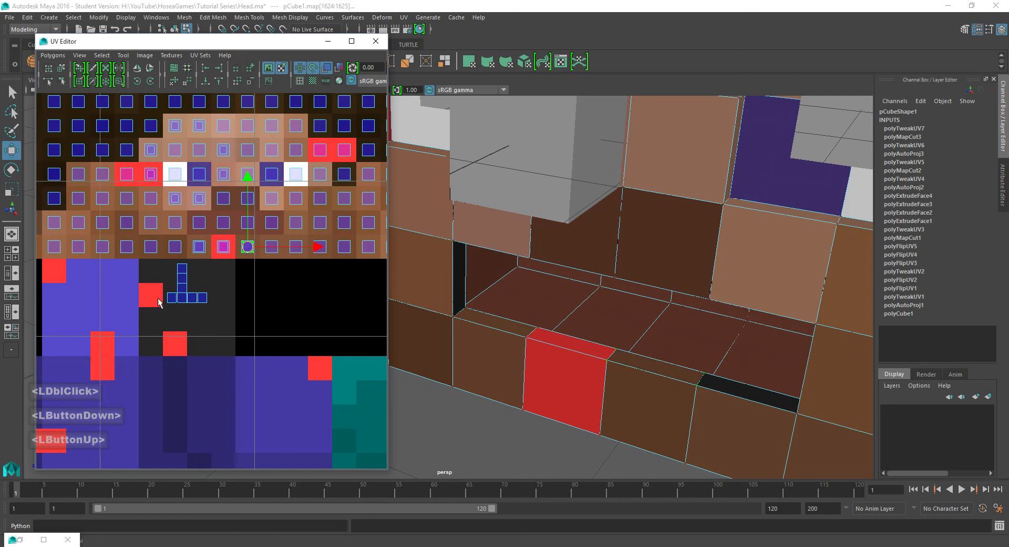
double_click(170, 298)
drag(170, 299, 268, 240)
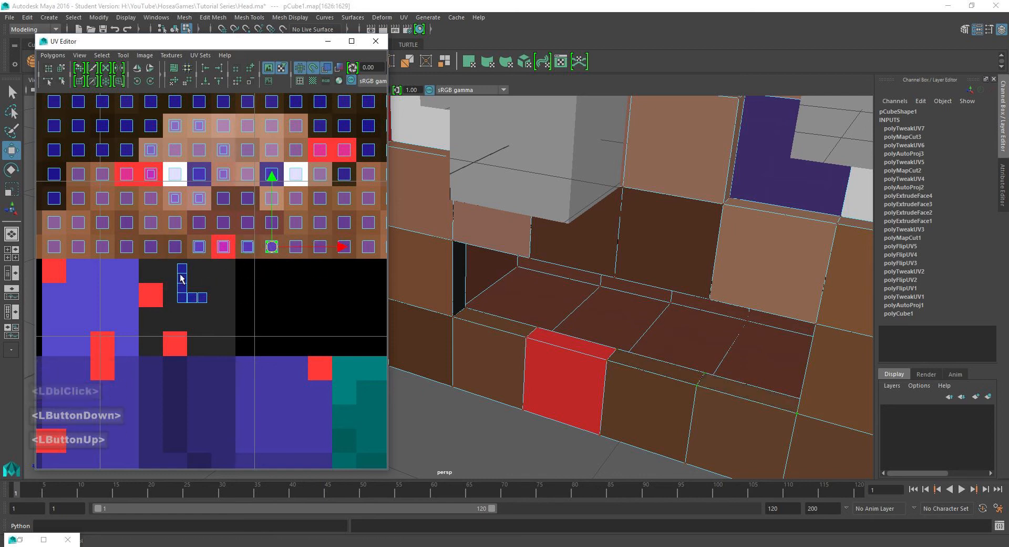
Move the UV shells of the two mouth side rims onto the brown pixels at either end of the mouth.
double_click(201, 298)
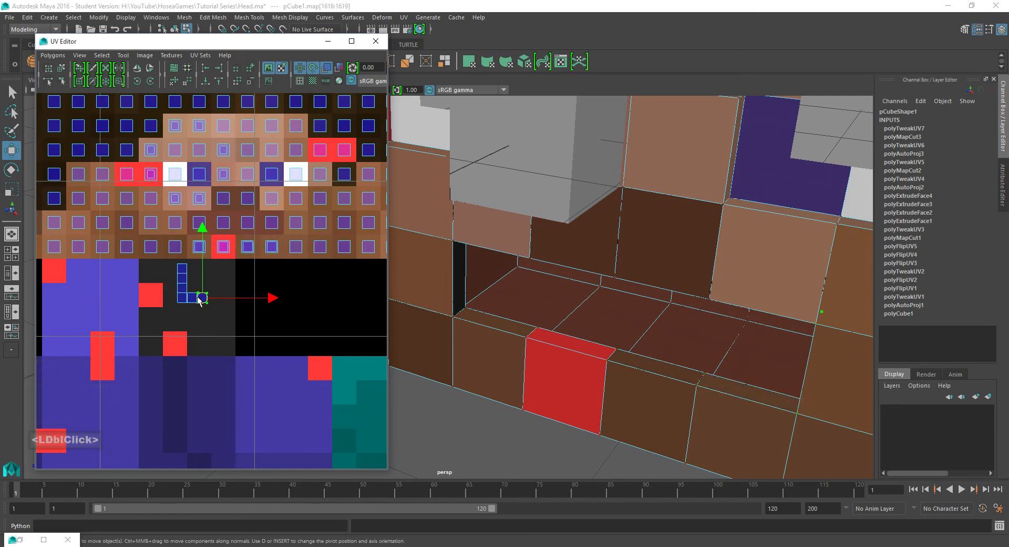
drag(201, 298, 296, 223)
click(320, 223)
click(320, 222)
click(193, 298)
drag(194, 299, 153, 228)
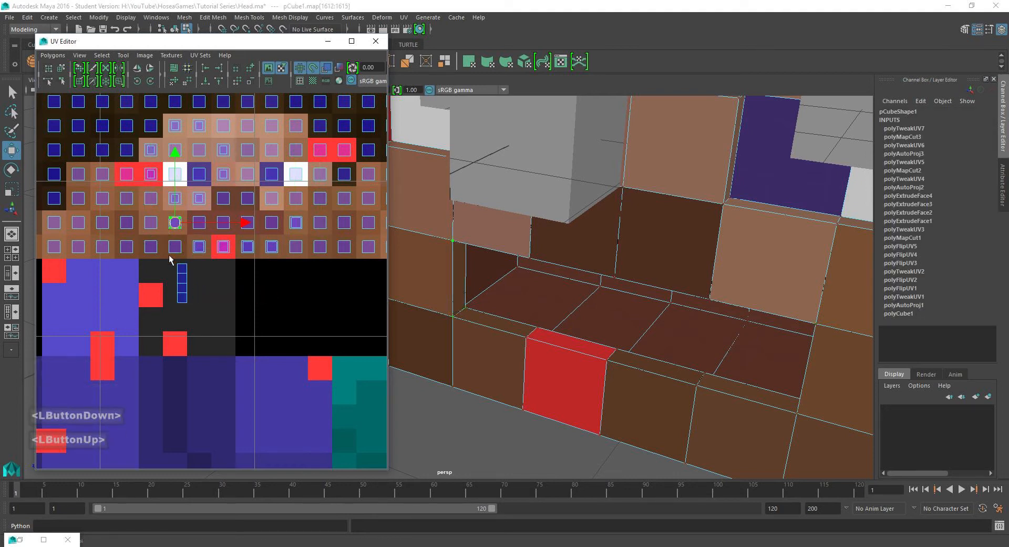
Move the four UV shells of the mouth's upper rim onto the matching pixels in the texture row directly above the mouth.
double_click(182, 268)
drag(182, 268, 200, 198)
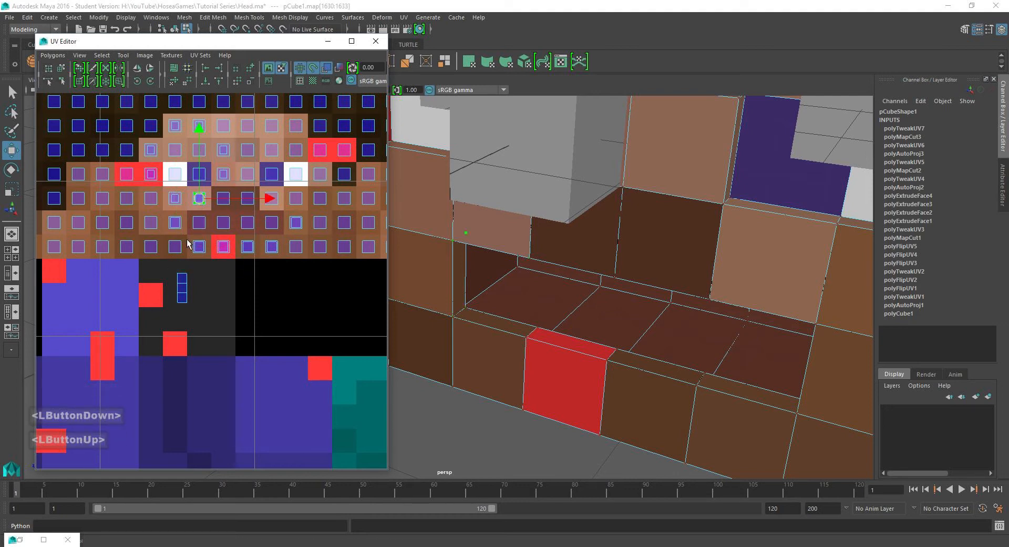
double_click(185, 276)
drag(182, 278, 223, 198)
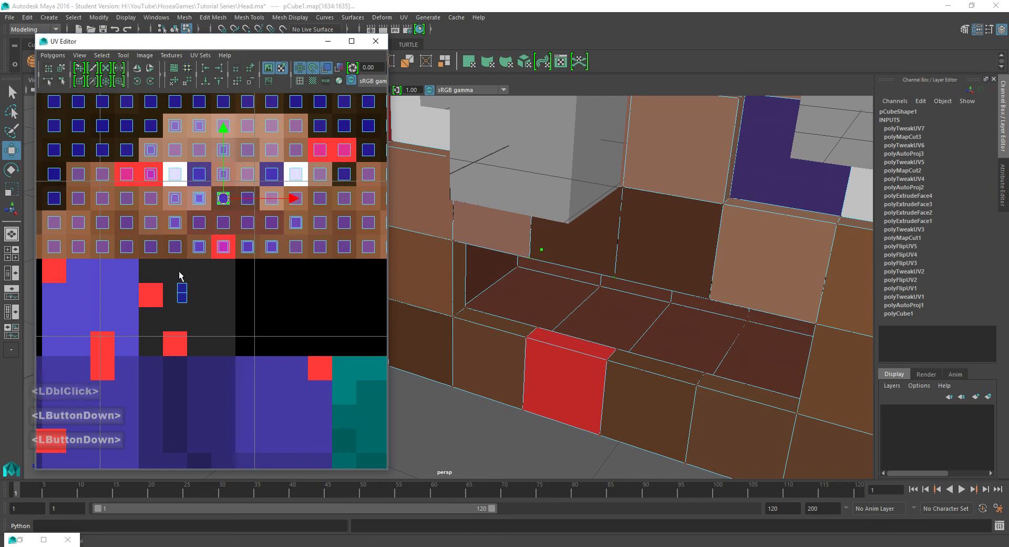
double_click(184, 287)
drag(184, 287, 237, 201)
double_click(181, 295)
drag(181, 295, 242, 247)
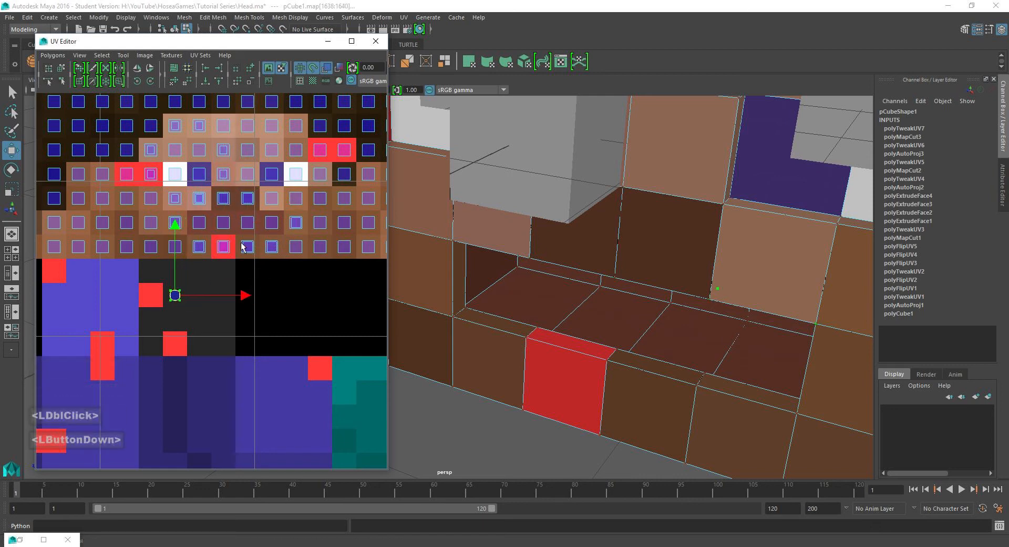
drag(261, 201, 261, 201)
Return the head to object mode and close the UV Editor.
alt+drag(604, 289, 572, 228)
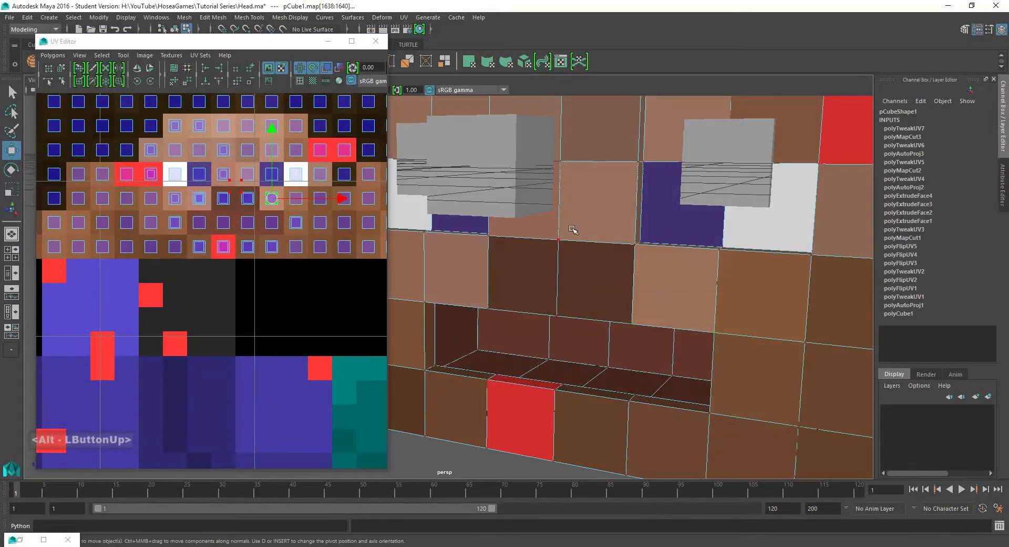
right_drag(572, 228, 611, 205)
scroll(579, 237, down, 6)
click(375, 41)
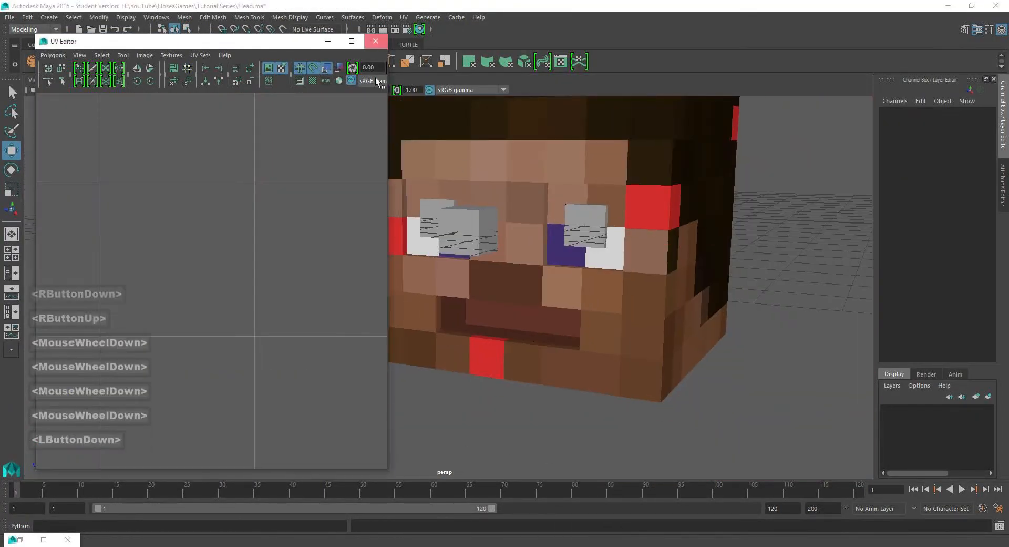
Select the small grey cube floating in front of the face and set its depth to 0.3.
alt+middle_drag(486, 242, 463, 244)
scroll(462, 244, up, 2)
alt+drag(463, 244, 387, 255)
click(355, 246)
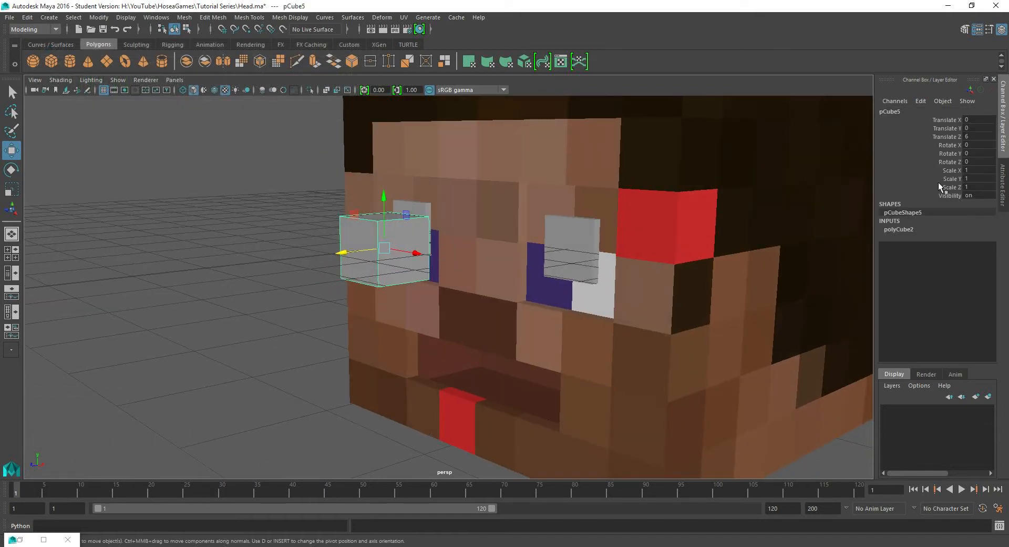
click(916, 230)
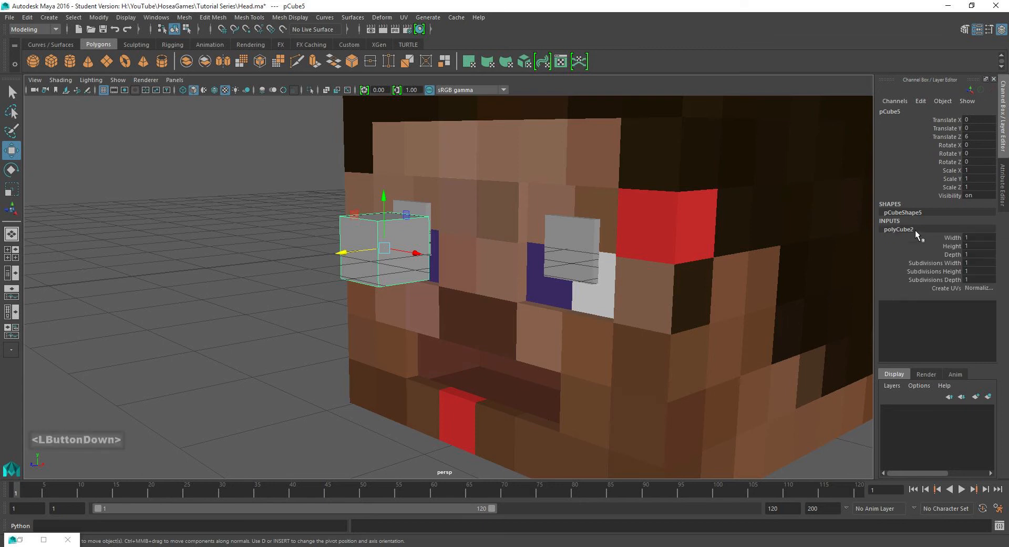
click(972, 254)
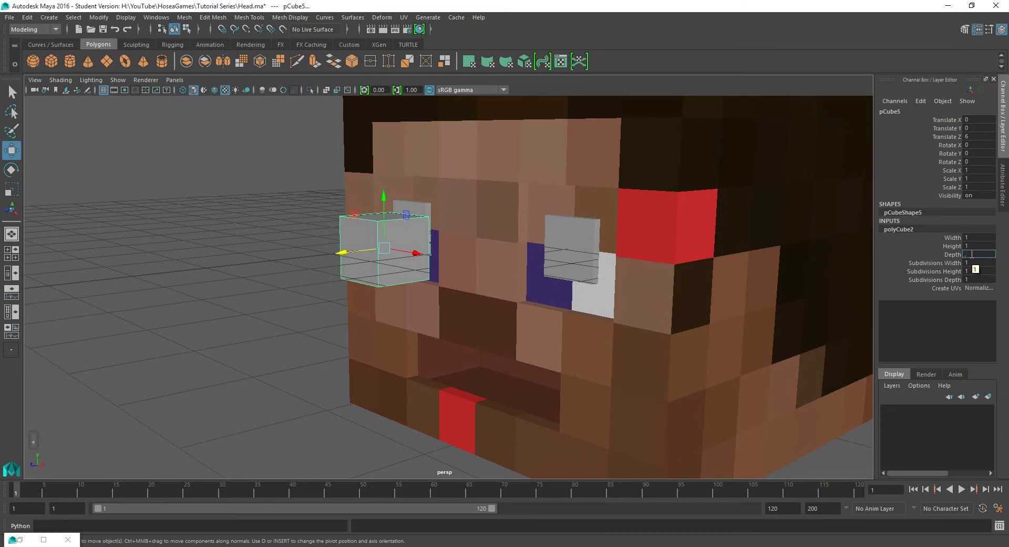
text(.3)
key(Return)
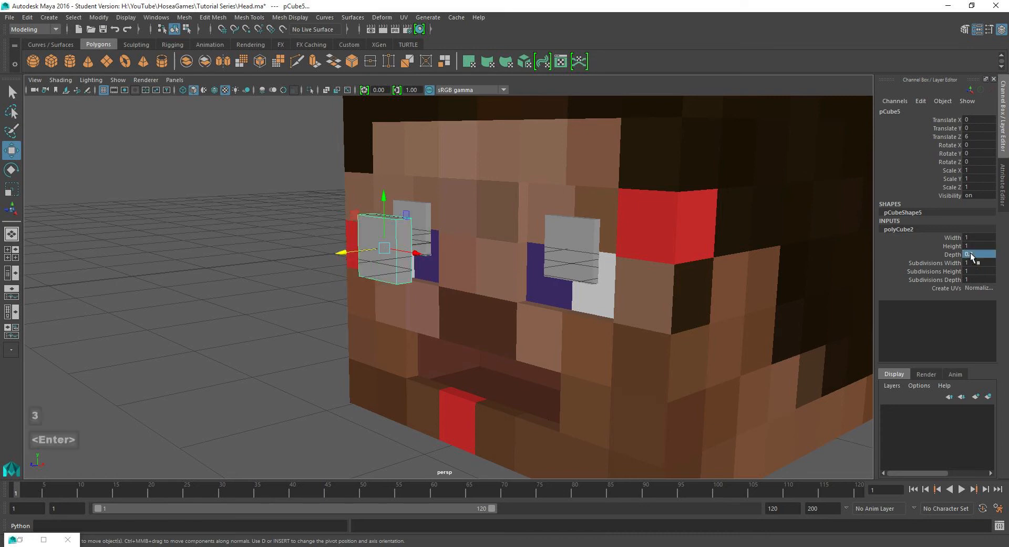
Increase the cube's depth to 0.45.
alt+drag(578, 278, 720, 280)
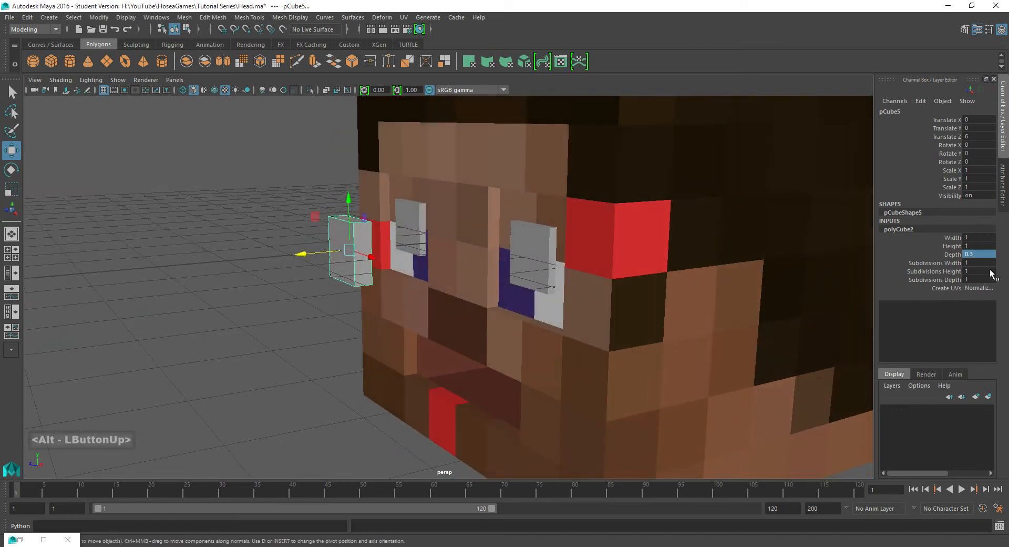
click(984, 255)
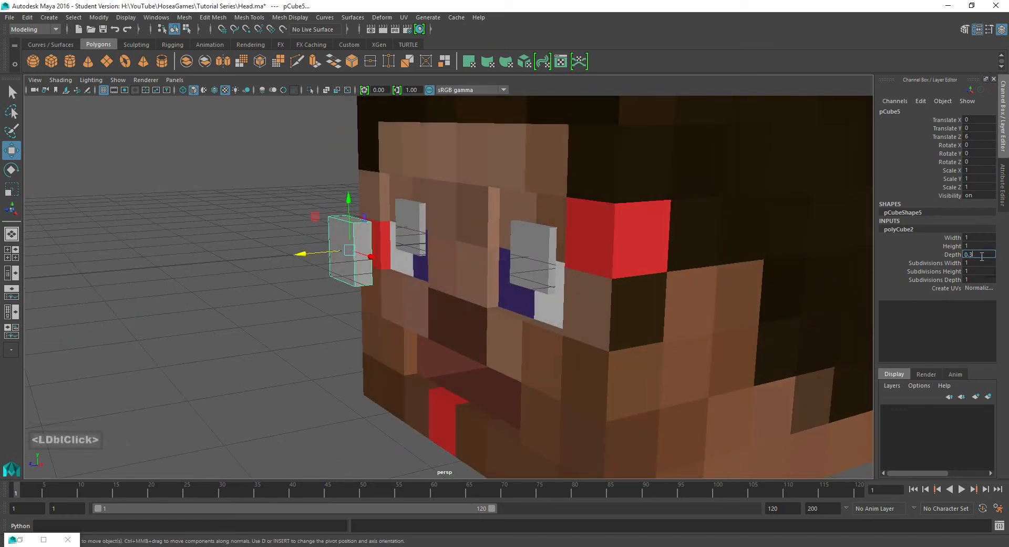
key(Return)
Set the cube's width to 5 and extend it further to 6.
alt+drag(539, 254, 1000, 292)
click(972, 238)
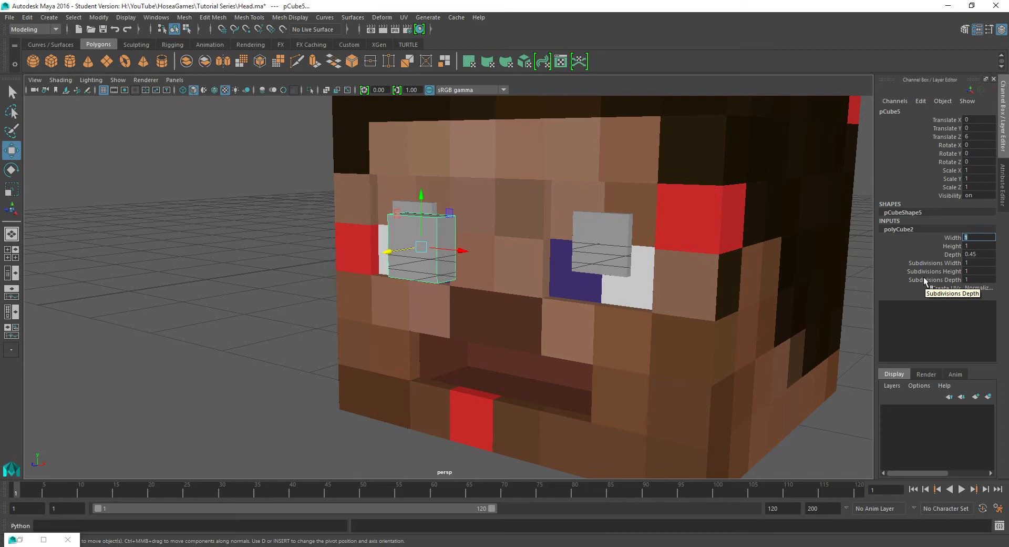
text(5)
key(Return)
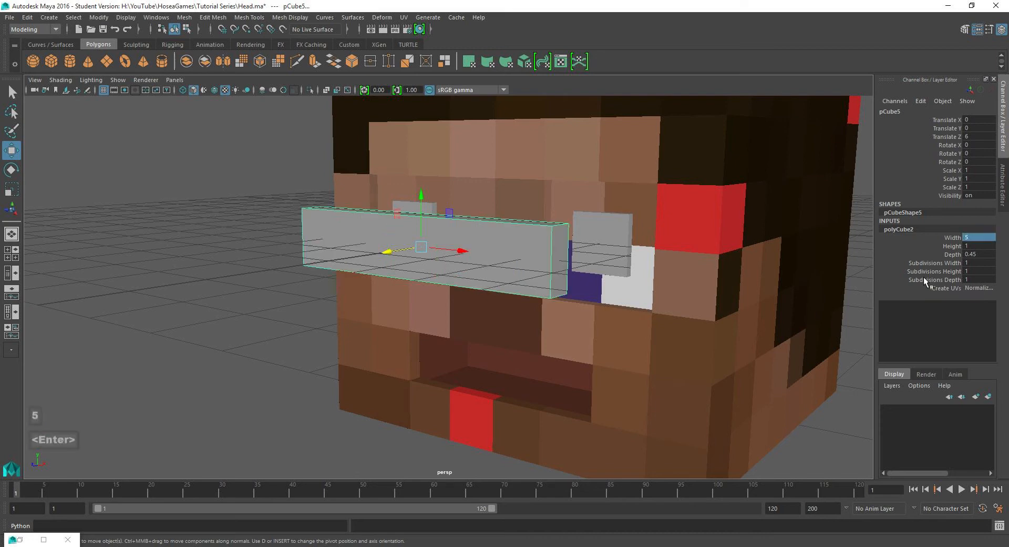
alt+drag(683, 314, 736, 311)
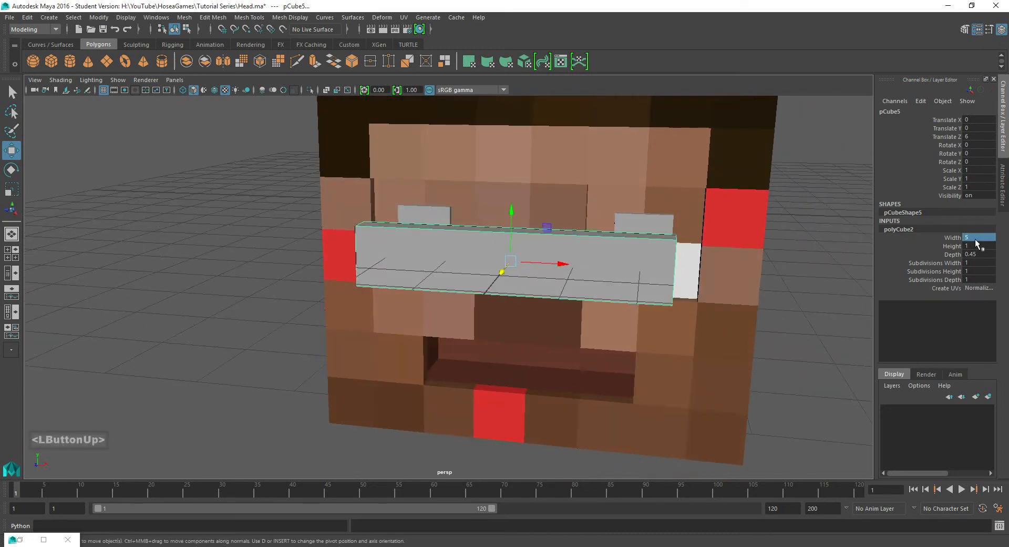
text(6)
key(Return)
Lower the widened cube to mouth level, at about -3.04 in Translate Y.
alt+drag(504, 294, 437, 275)
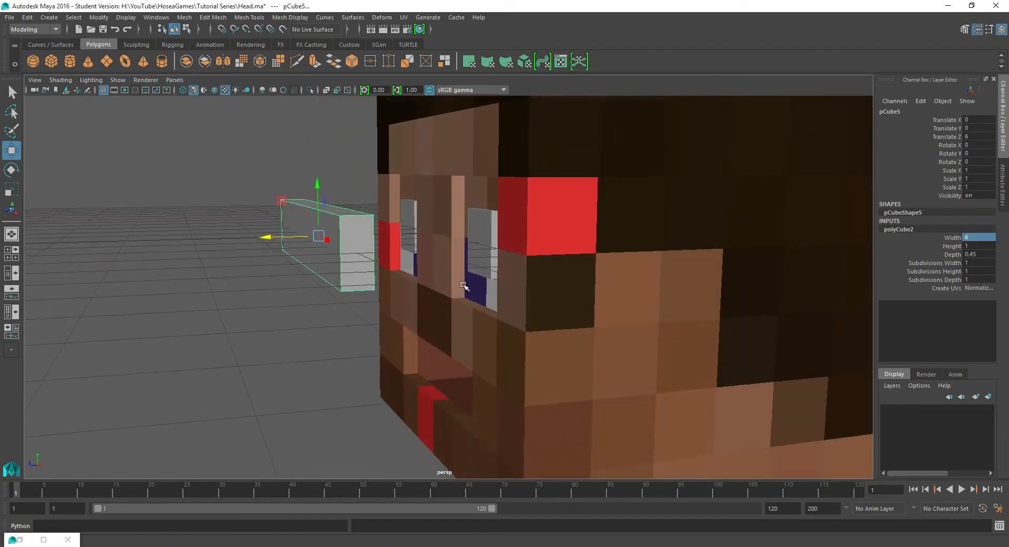
alt+middle_drag(433, 275, 470, 226)
drag(370, 145, 503, 332)
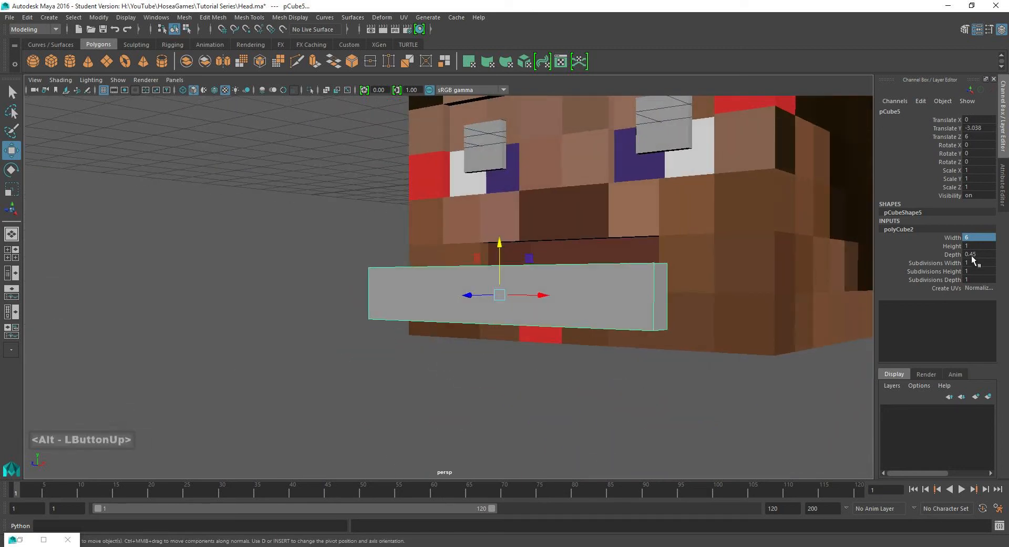
Set the widened cube's height to 0.25 to make it a thin bar.
click(976, 245)
text(.)
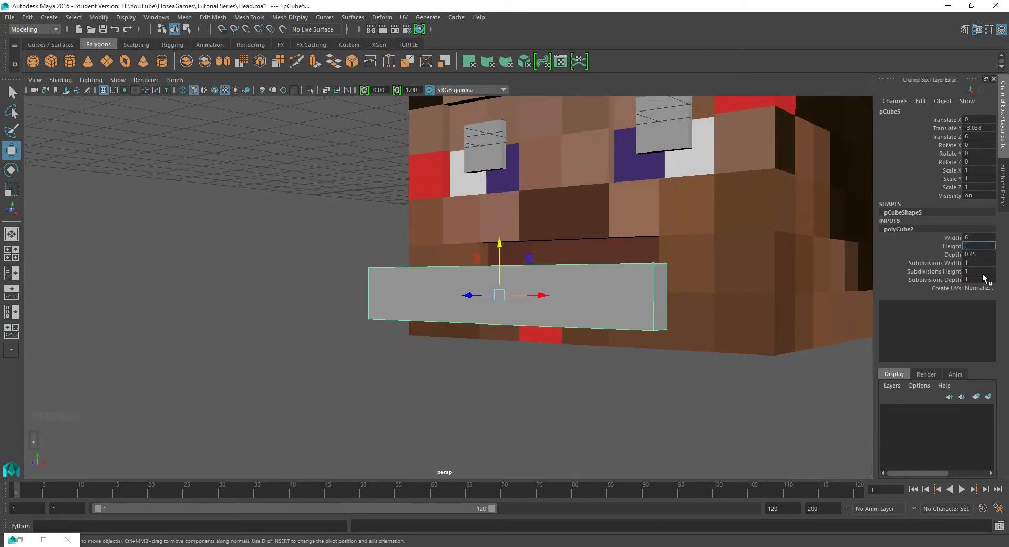
text(25)
key(Return)
Move the bar back into the mouth opening with grid snapping, to Translate Z 3 and Translate Y -3.
alt+drag(609, 348, 573, 356)
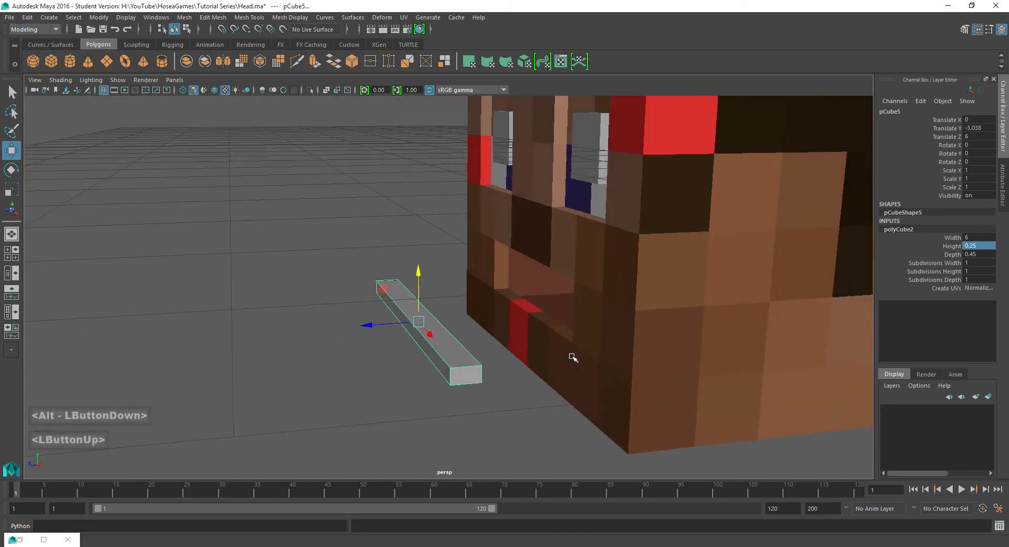
click(11, 150)
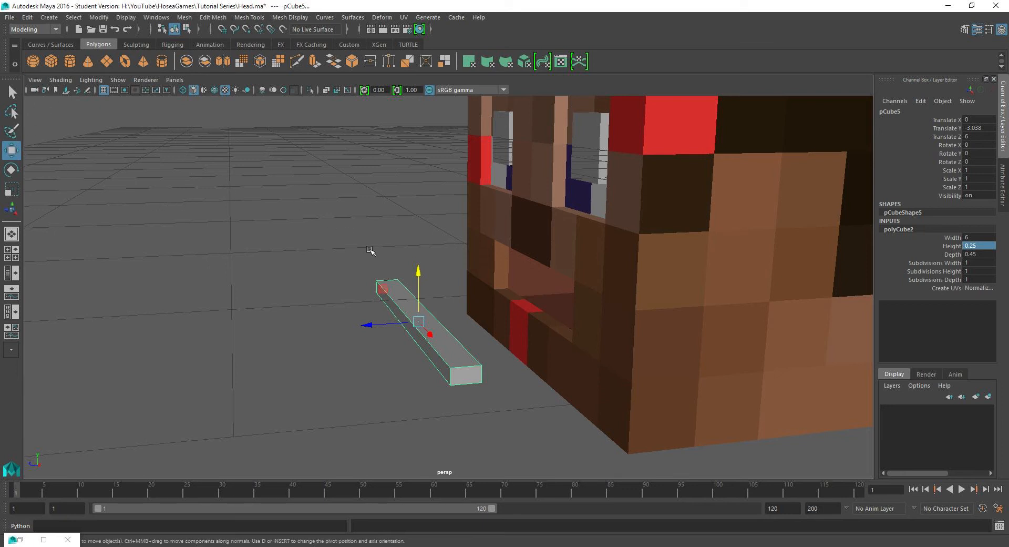
click(222, 29)
alt+middle_drag(467, 198, 431, 176)
mouse_move(442, 181)
alt+mouse_down()
mouse_move(422, 187)
mouse_move(438, 189)
alt+mouse_up()
drag(292, 295, 484, 281)
scroll(493, 284, up, 4)
alt+middle_drag(589, 234, 540, 232)
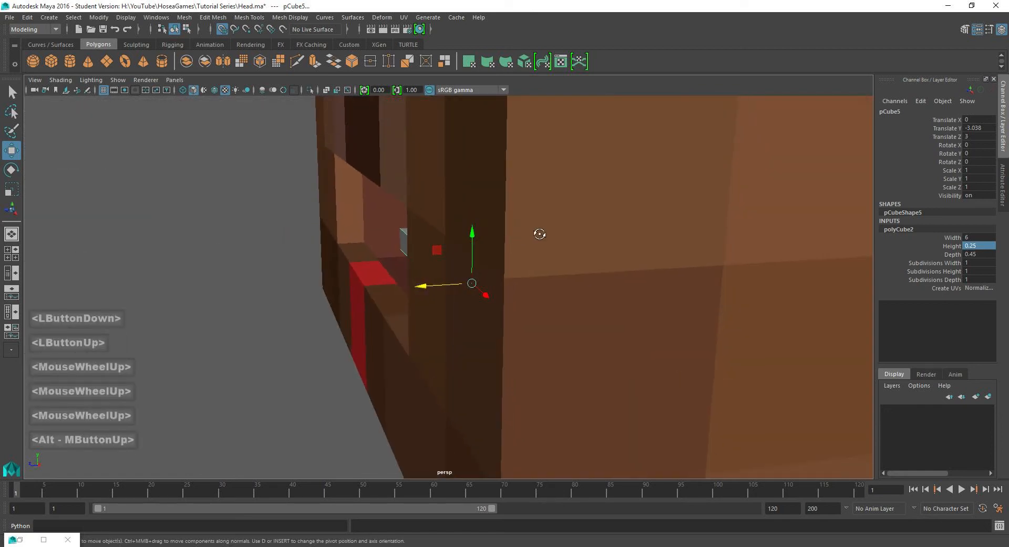
alt+drag(541, 232, 514, 307)
scroll(529, 247, up, 3)
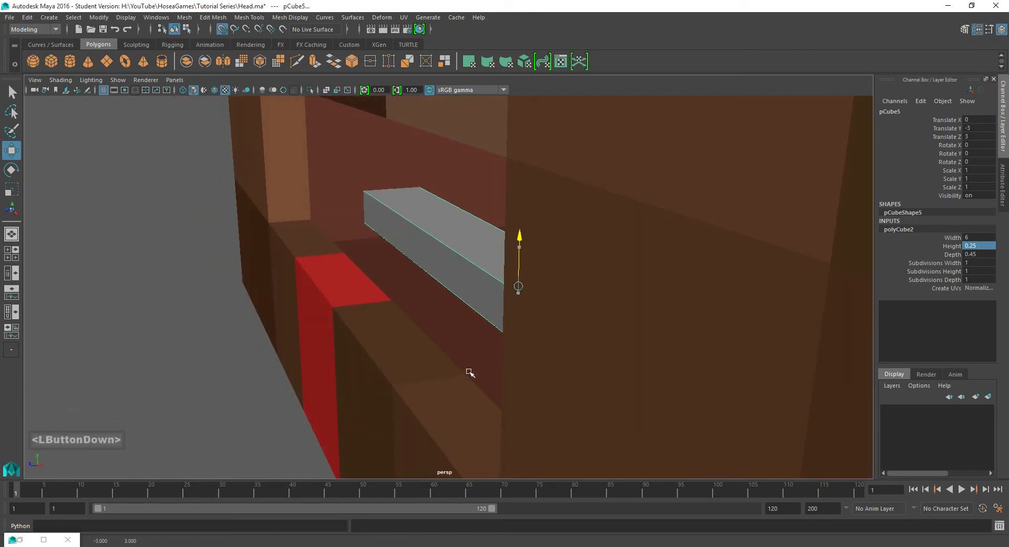
Snap the bar vertically by points toward the mouth floor, to Translate Y -3.25.
alt+drag(470, 372, 500, 250)
scroll(500, 250, down, 2)
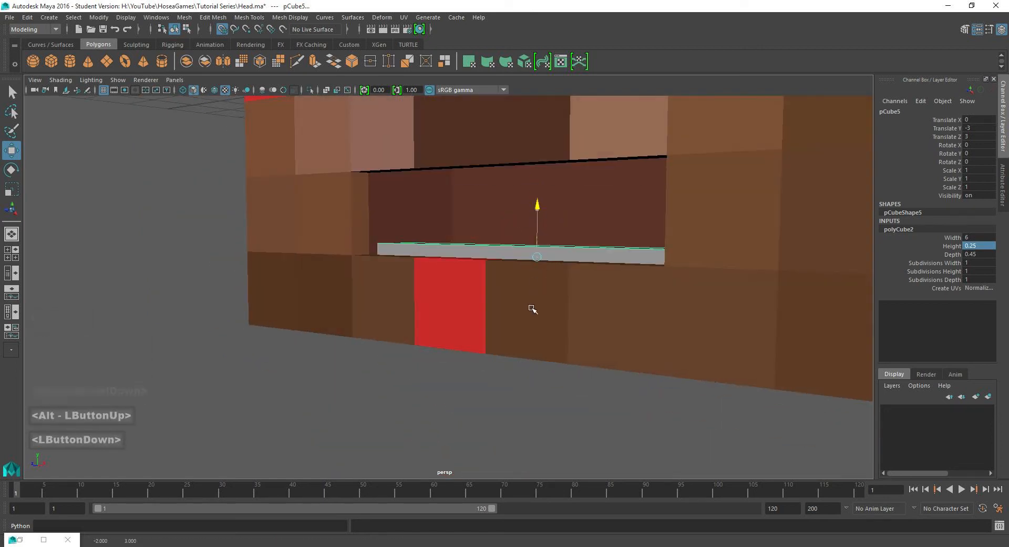
drag(532, 308, 401, 173)
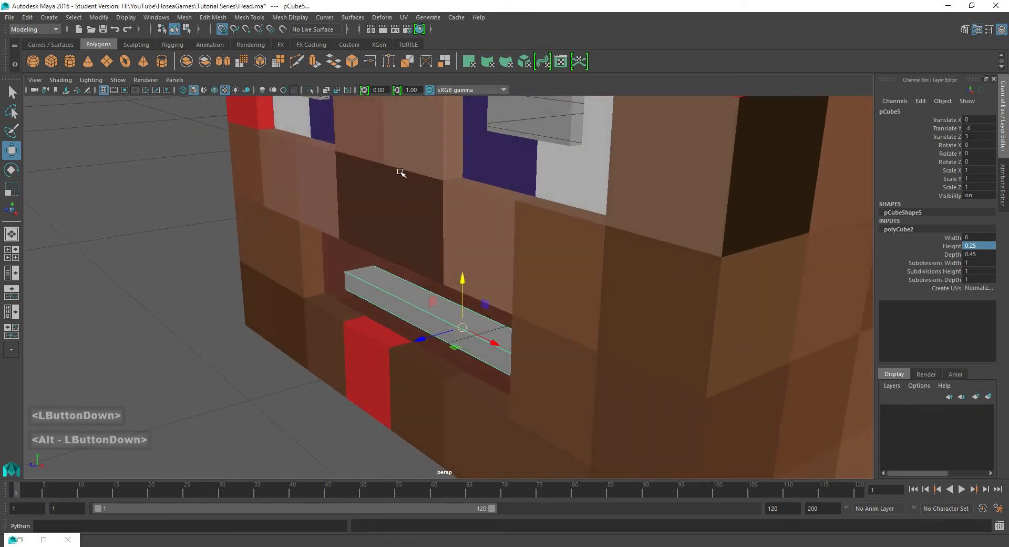
alt+drag(423, 227, 429, 229)
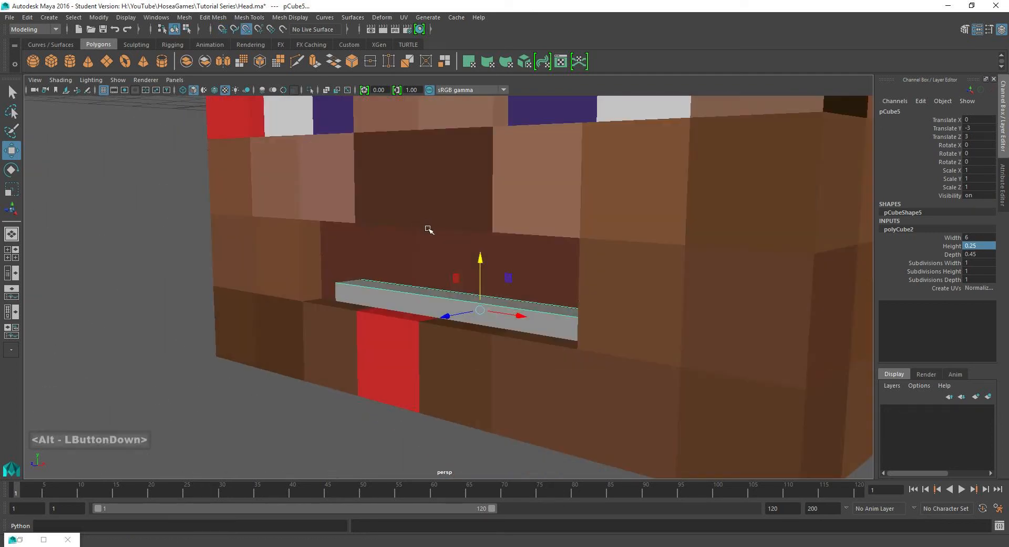
drag(481, 257, 310, 305)
scroll(349, 305, up, 8)
scroll(350, 308, up, 8)
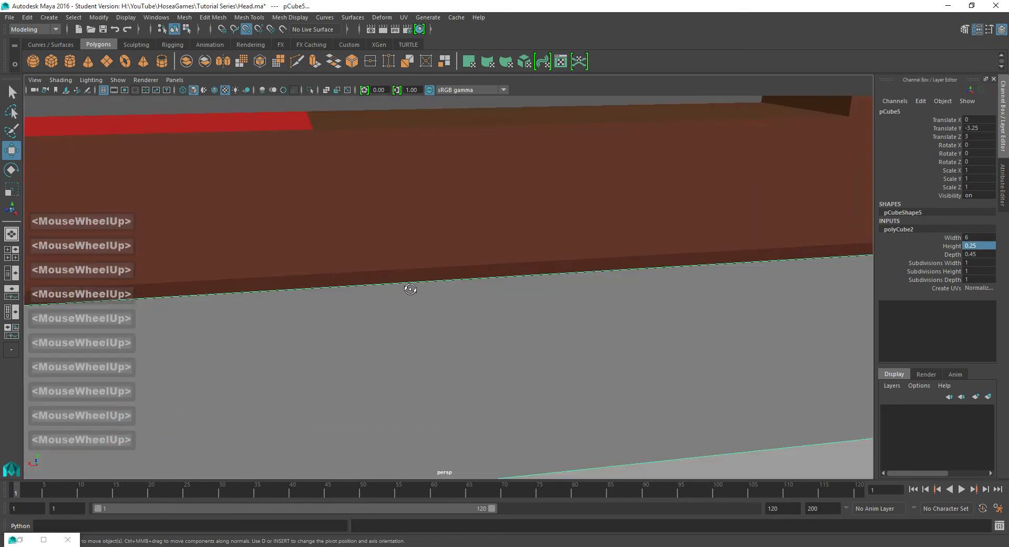
Shift the bar forward against the mouth's front rim by setting its Translate Z to 3.5.
alt+drag(410, 289, 304, 264)
scroll(357, 291, down, 4)
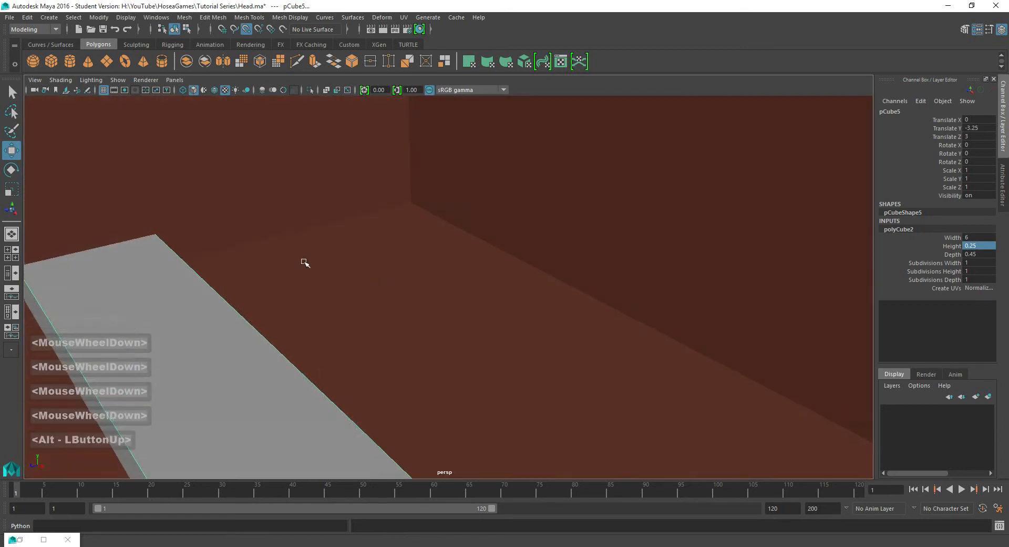
alt+middle_drag(310, 260, 444, 195)
alt+drag(382, 207, 392, 216)
alt+middle_drag(392, 216, 521, 179)
click(945, 121)
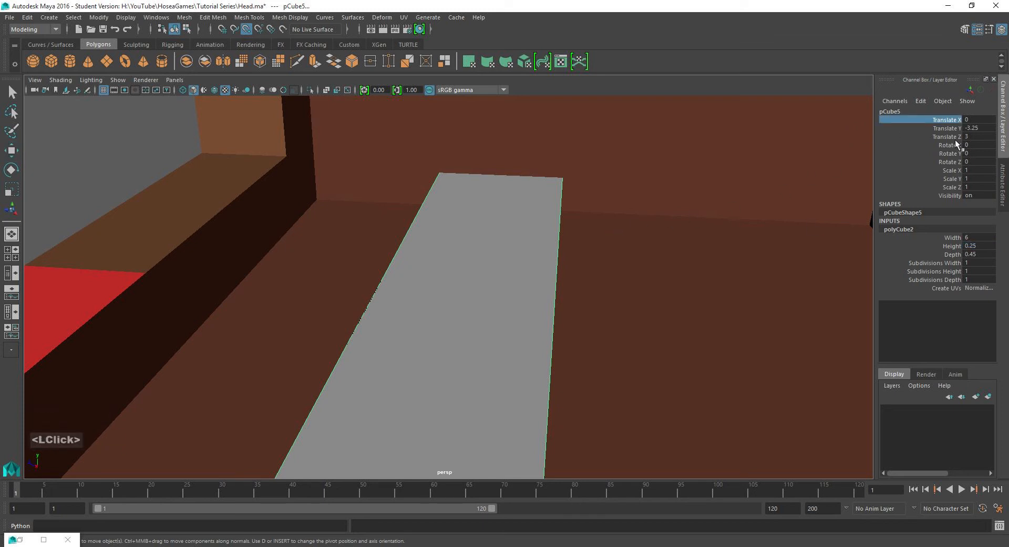
click(949, 136)
middle_drag(743, 188, 835, 184)
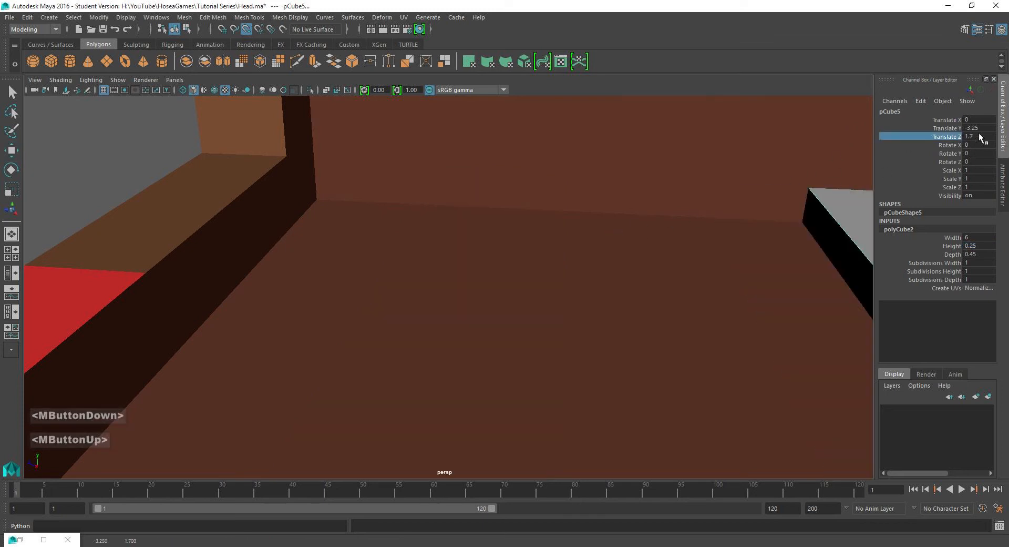
click(981, 135)
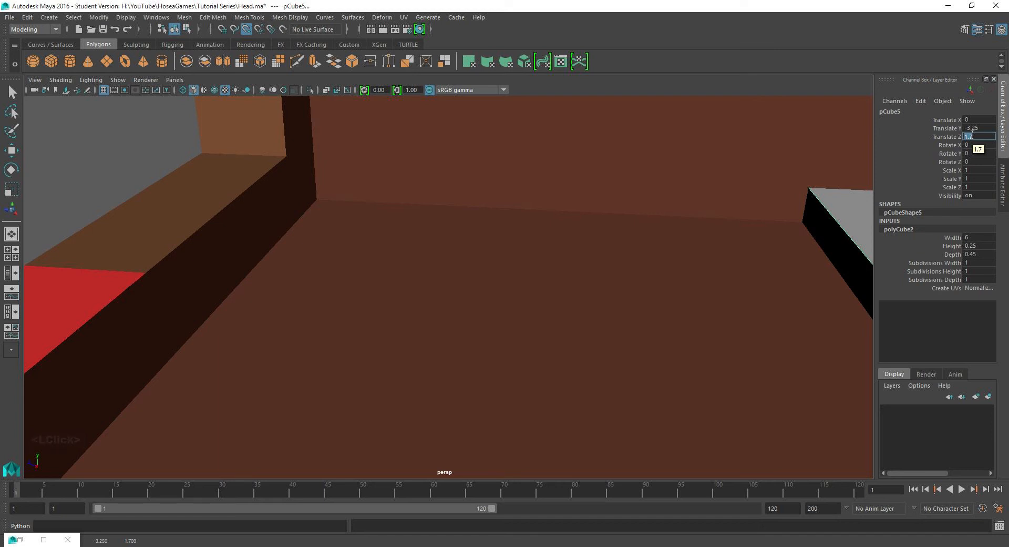
text(3.5)
key(Return)
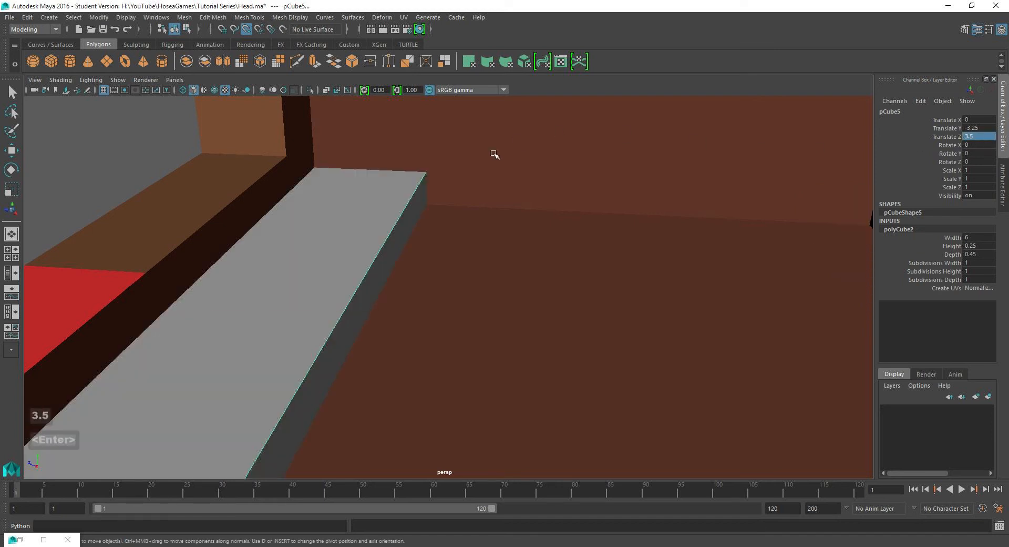
Set the bar's Translate Z to 3.4 so it sits slightly behind the mouth's front rim.
alt+drag(493, 153, 566, 160)
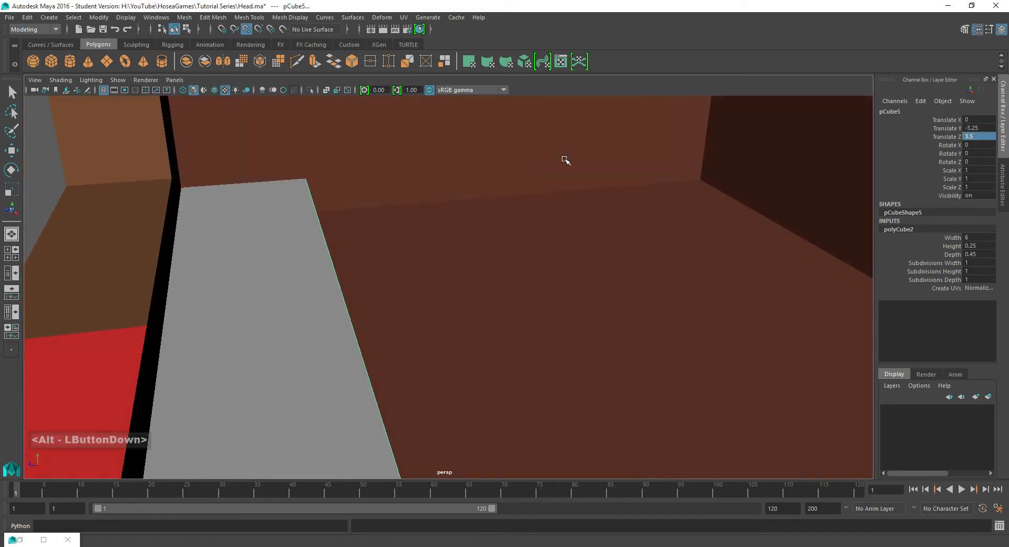
double_click(982, 136)
key(BackSpace)
text(4)
key(Return)
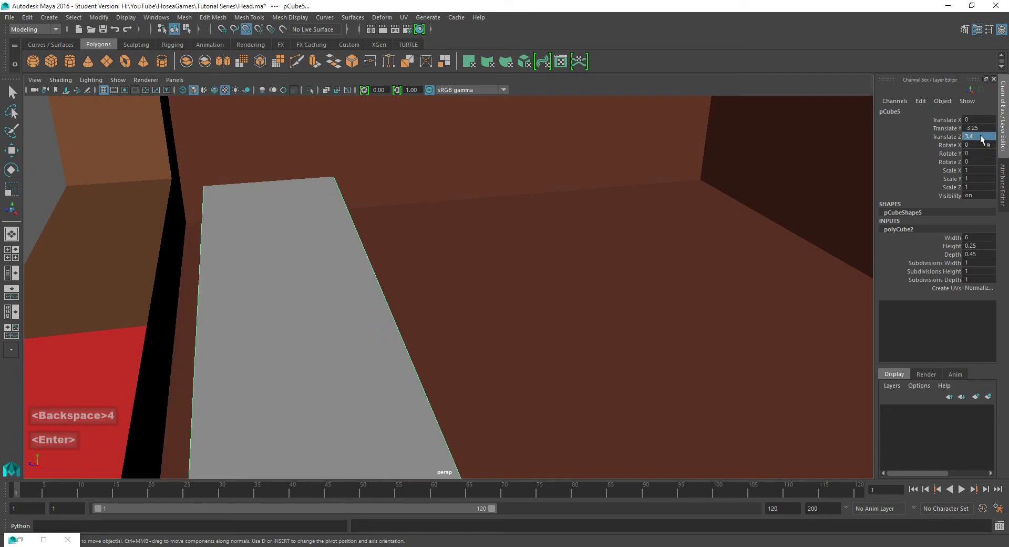
alt+drag(529, 214, 495, 207)
scroll(496, 207, down, 12)
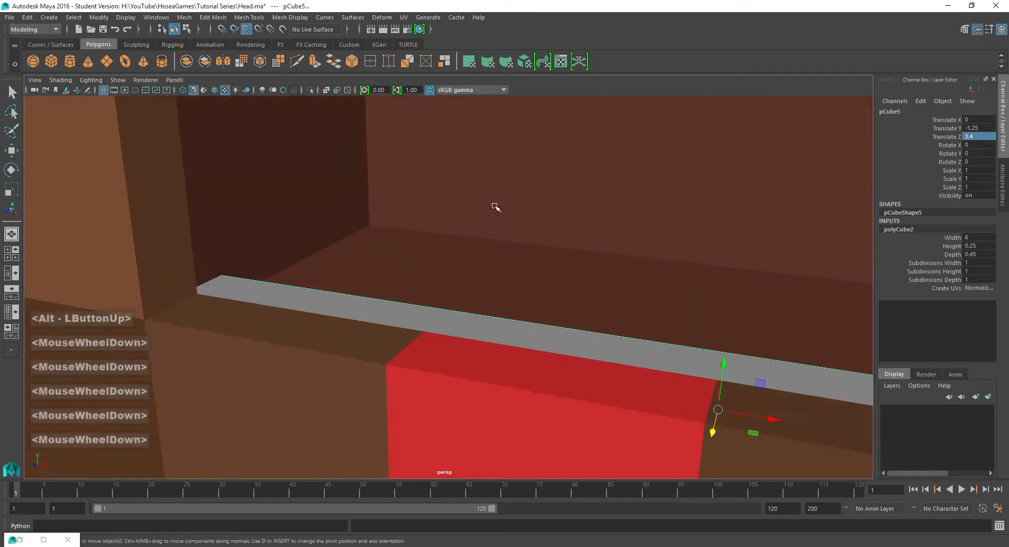
Duplicate the bar and raise the copy to the upper edge of the mouth opening, at Translate Y -1.75.
alt+drag(597, 188, 456, 260)
key(ctrl+d)
alt+drag(422, 293, 401, 218)
drag(358, 271, 382, 259)
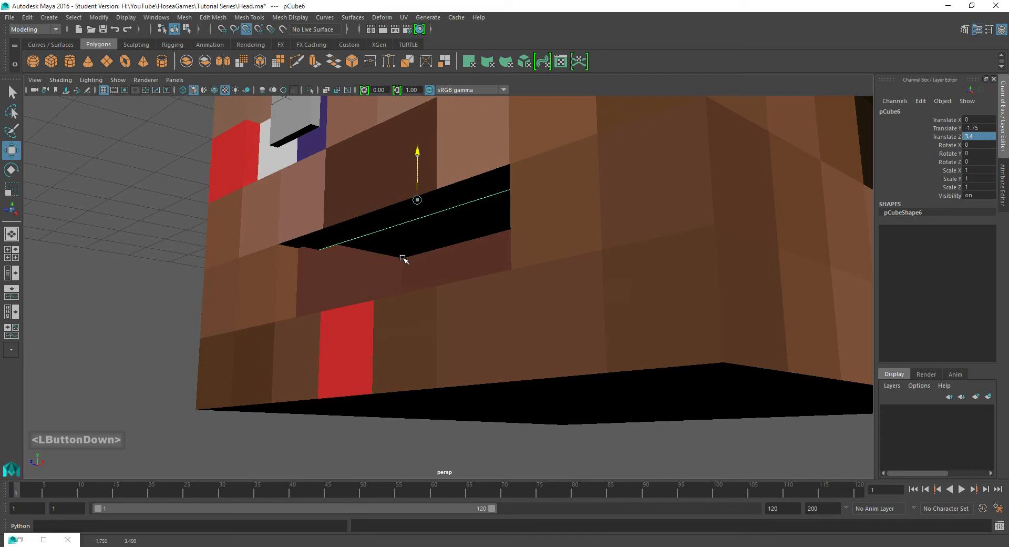
alt+drag(426, 221, 480, 241)
scroll(480, 241, down, 2)
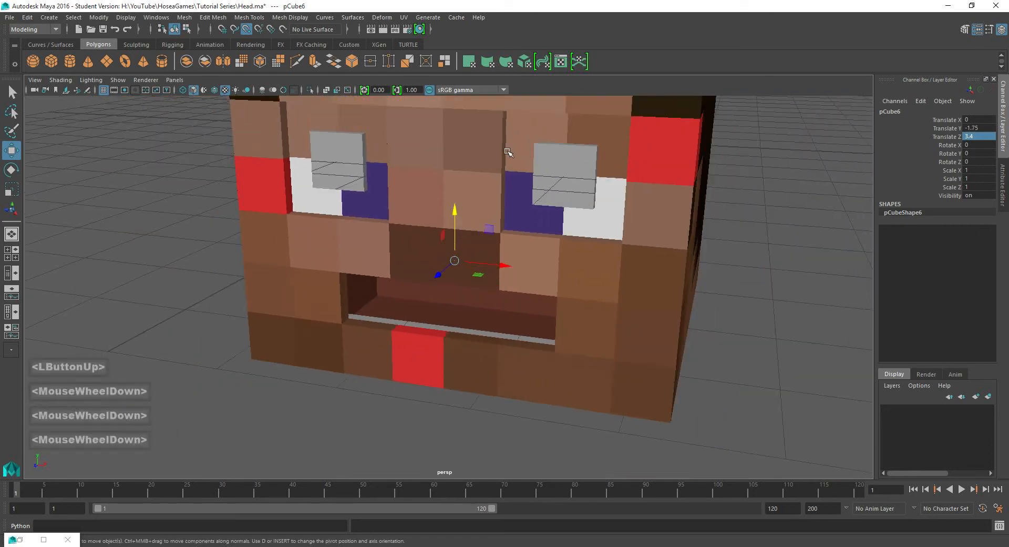
alt+middle_drag(509, 153, 465, 223)
alt+drag(465, 223, 424, 235)
alt+scroll(431, 241, down, 1)
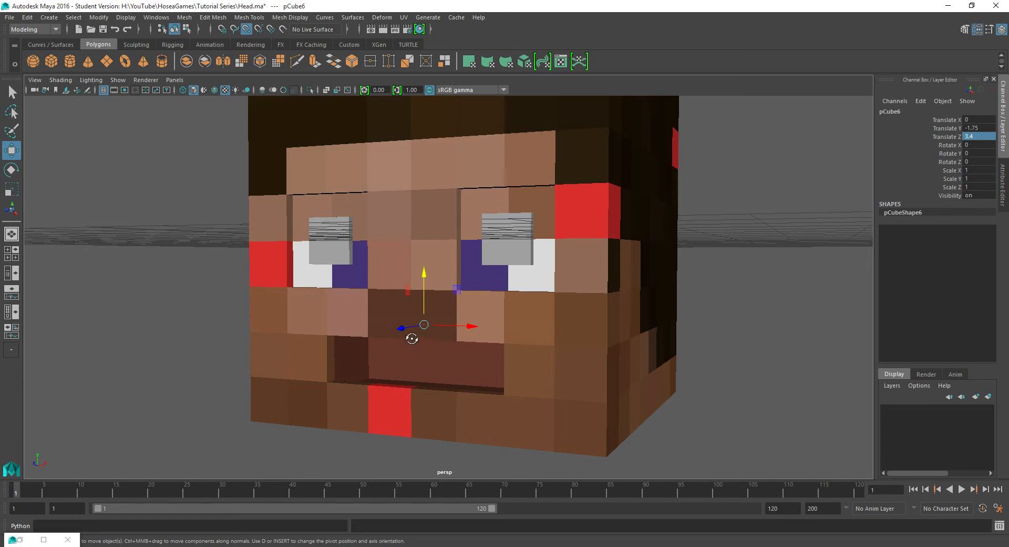
alt+drag(411, 338, 491, 283)
scroll(491, 281, down, 1)
alt+middle_drag(482, 257, 463, 228)
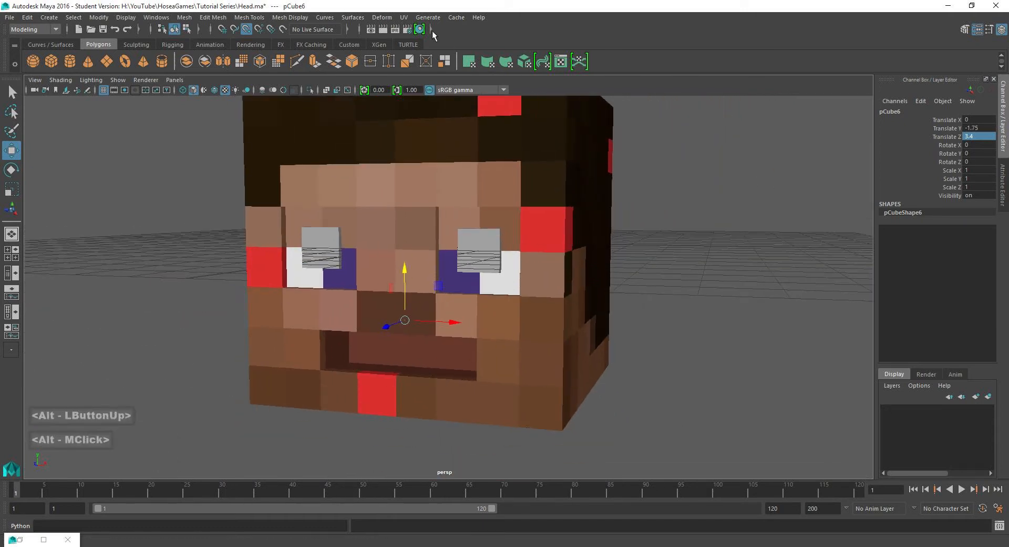
Save the head scene, accepting the student version notice.
key(q)
key(ctrl+s)
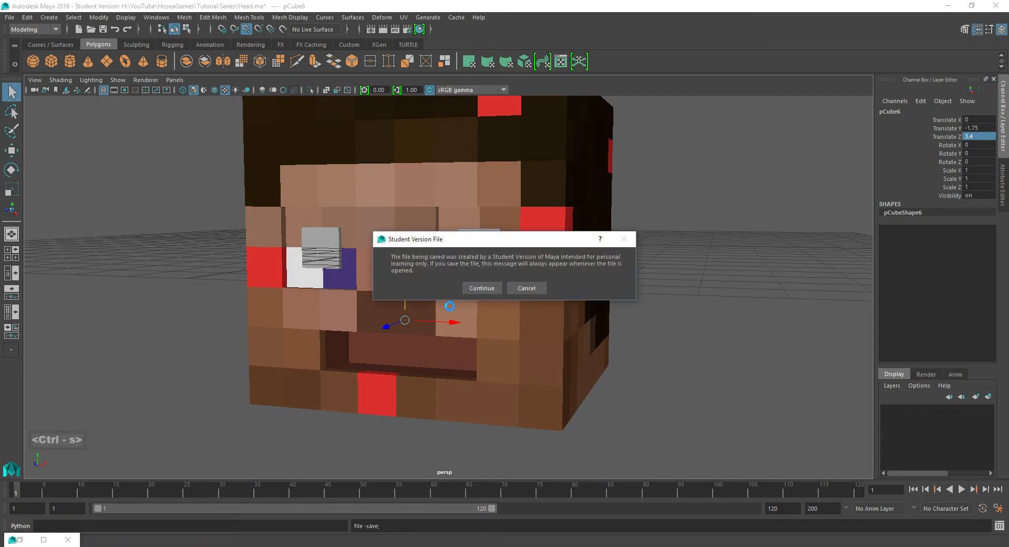
click(476, 288)
key(w)
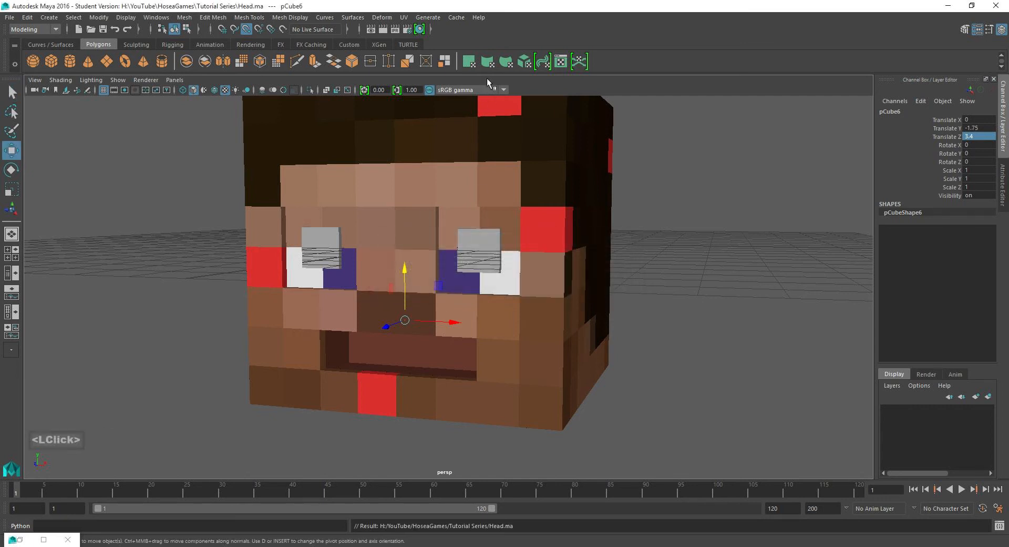
Open the Hypershade beside the head and create three new Lambert materials.
click(419, 30)
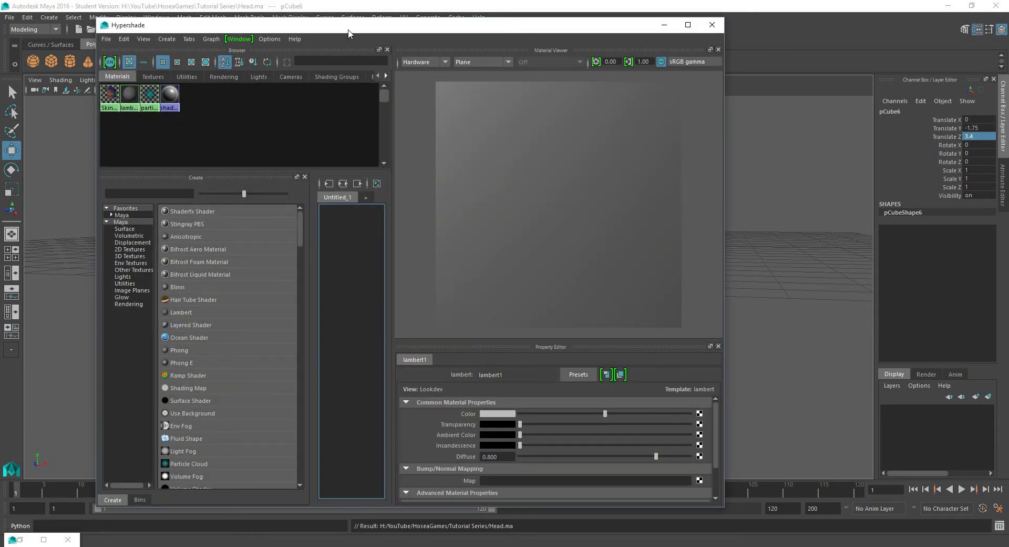
drag(348, 34, 585, 25)
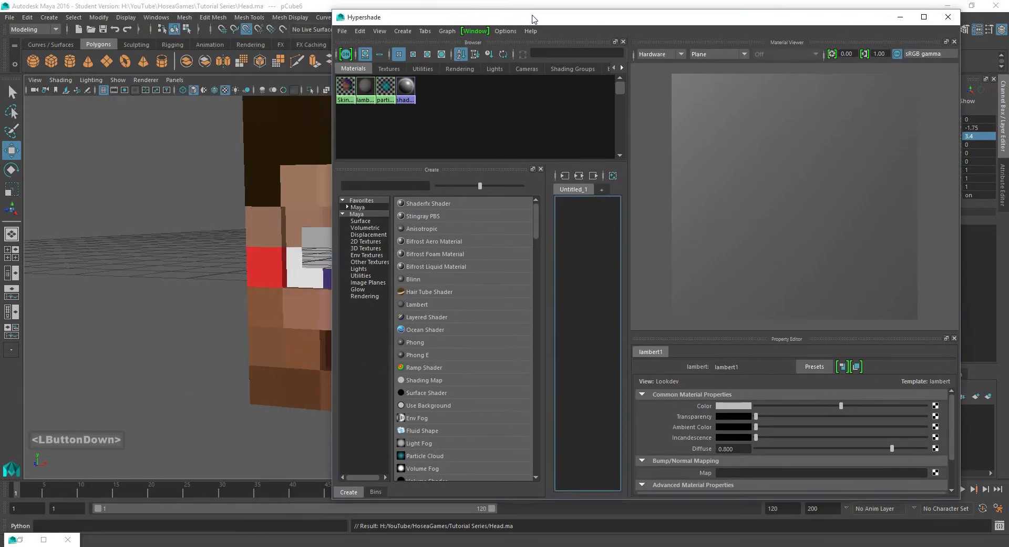
alt+middle_drag(191, 205, 183, 246)
scroll(249, 241, up, 5)
scroll(239, 243, down, 3)
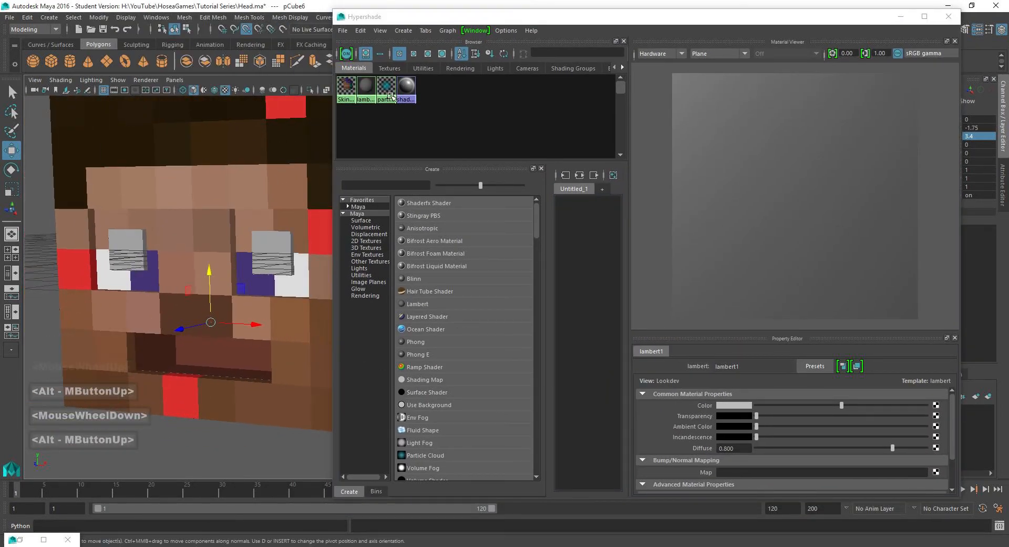
double_click(417, 304)
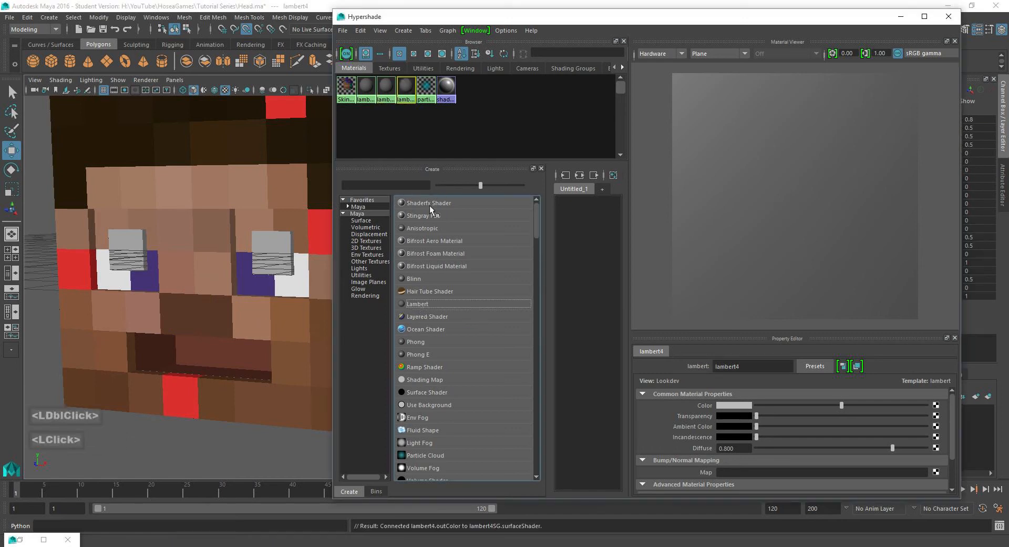
double_click(410, 300)
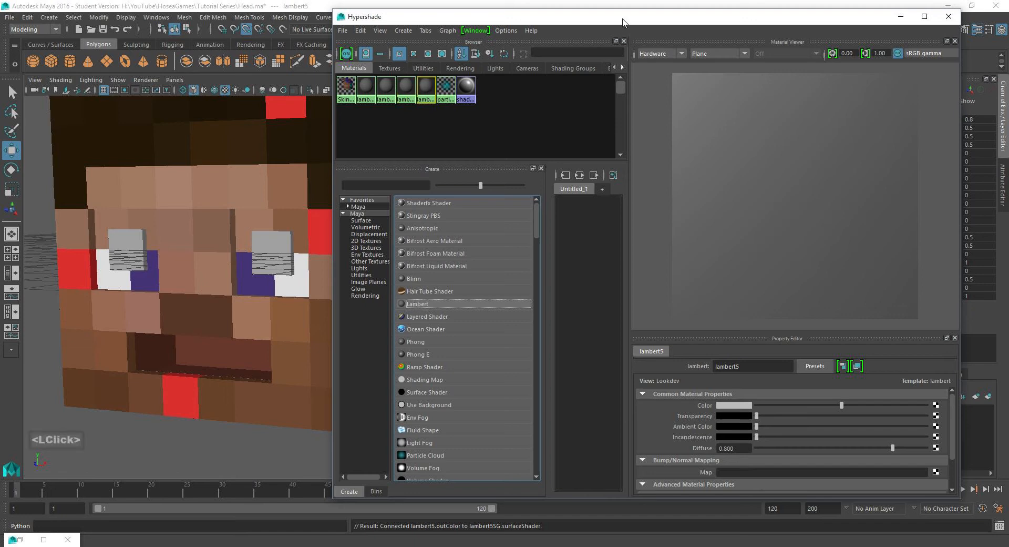
Rename the newest Lambert material as Mouth Inside Color.
drag(623, 22, 388, 46)
click(893, 111)
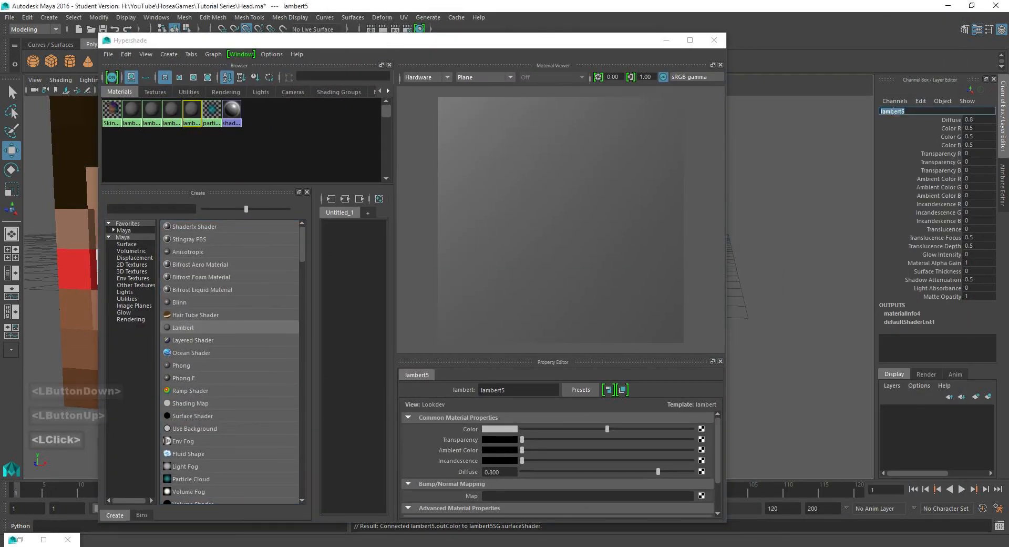
text(Mouth Insid)
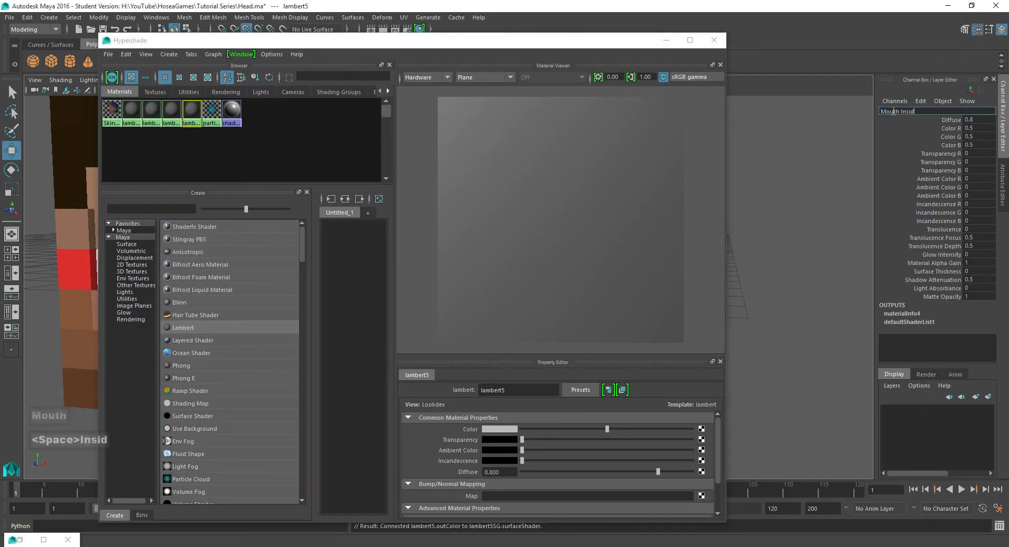
text(e Color)
key(Return)
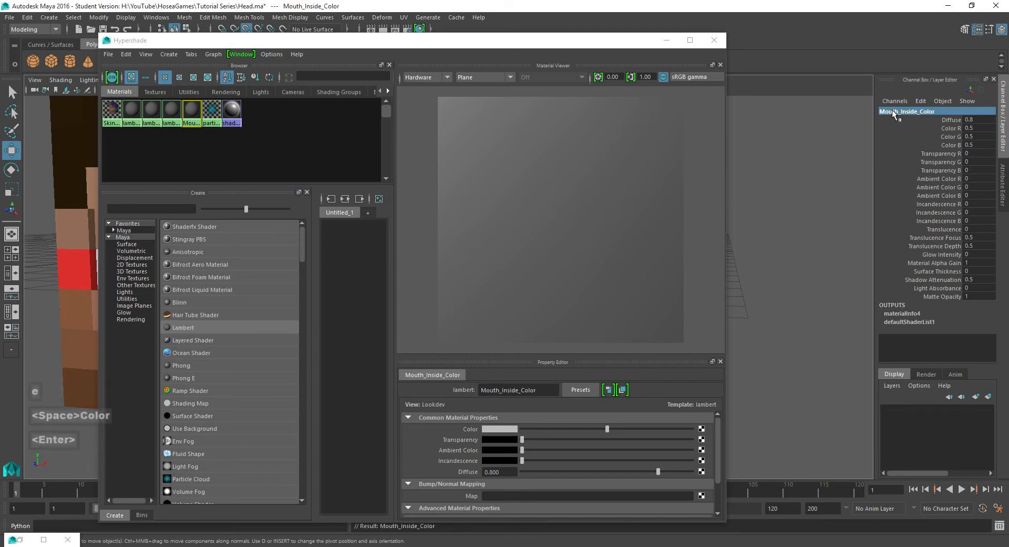
Rename the lambert4 material as Pupil Color.
click(172, 110)
click(889, 112)
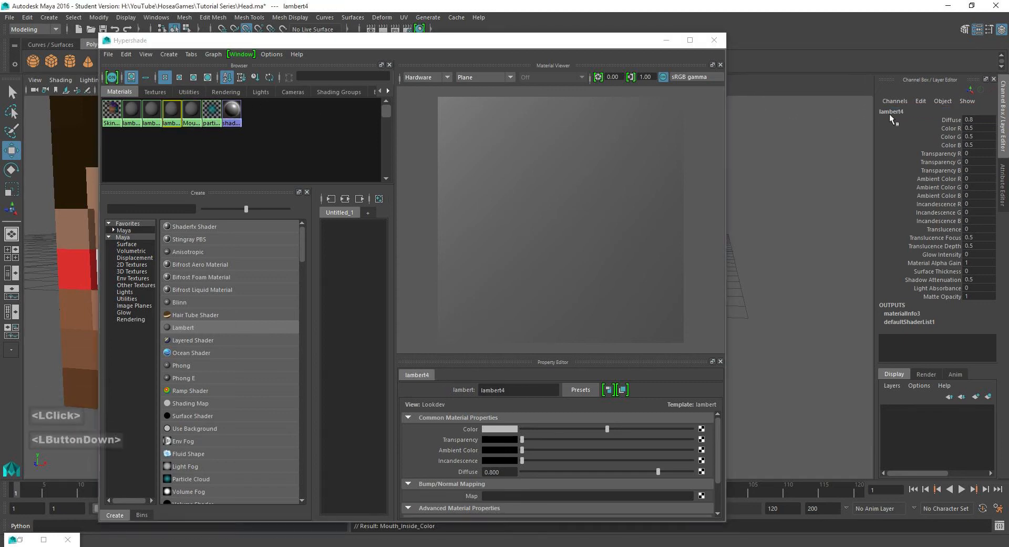
text(Pupil Col)
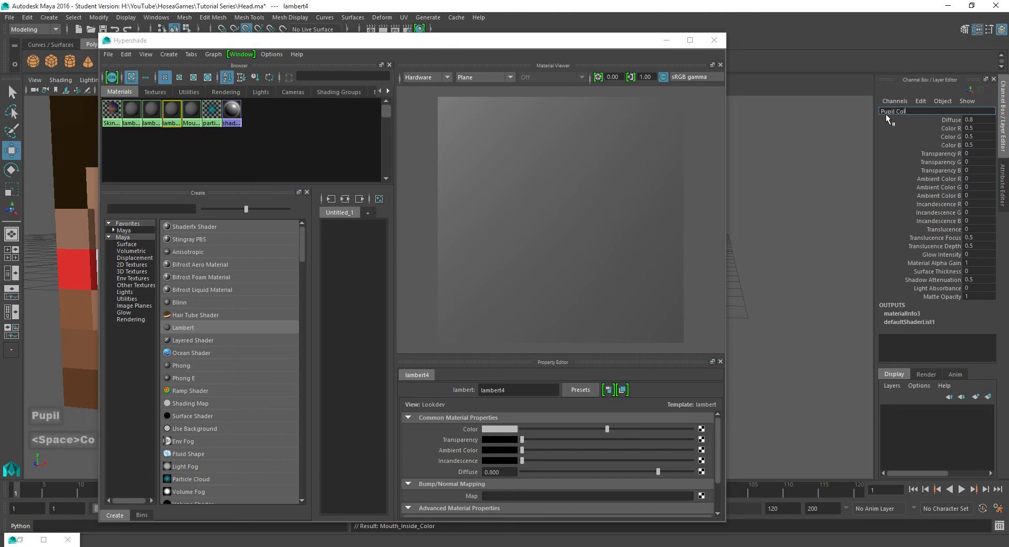
text(or)
key(Return)
Rename the lambert3 material as Teeth Color.
click(152, 111)
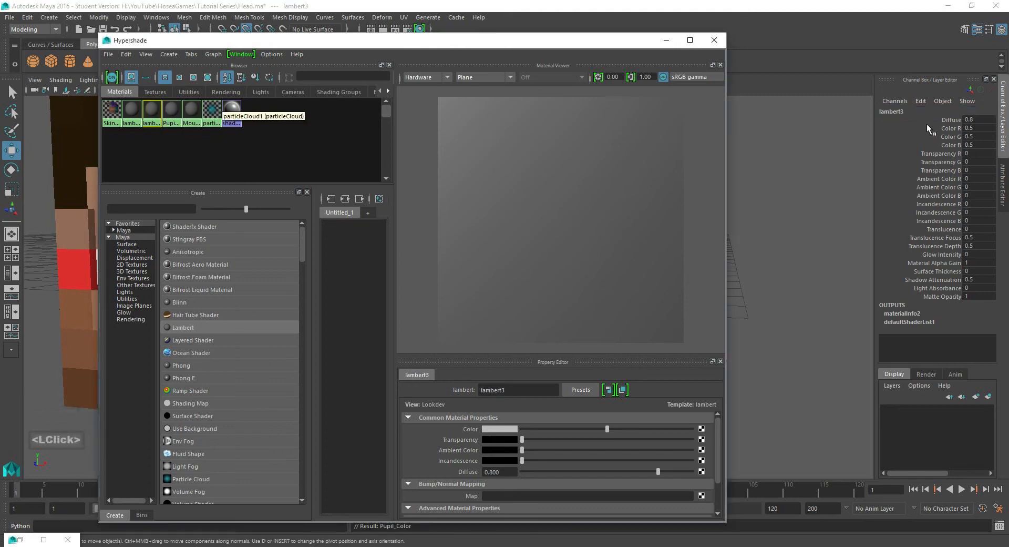
click(903, 112)
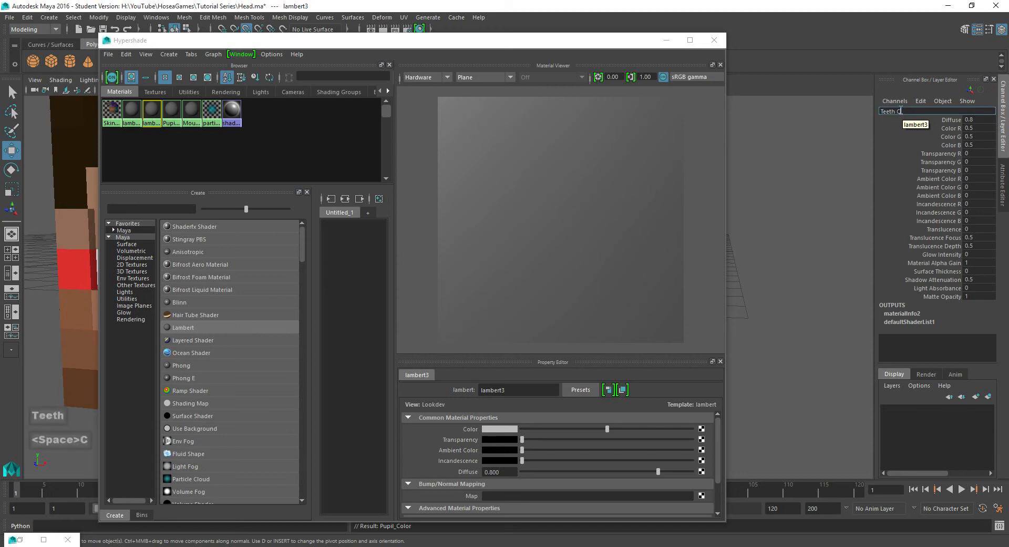
text(Teeth Color)
key(Return)
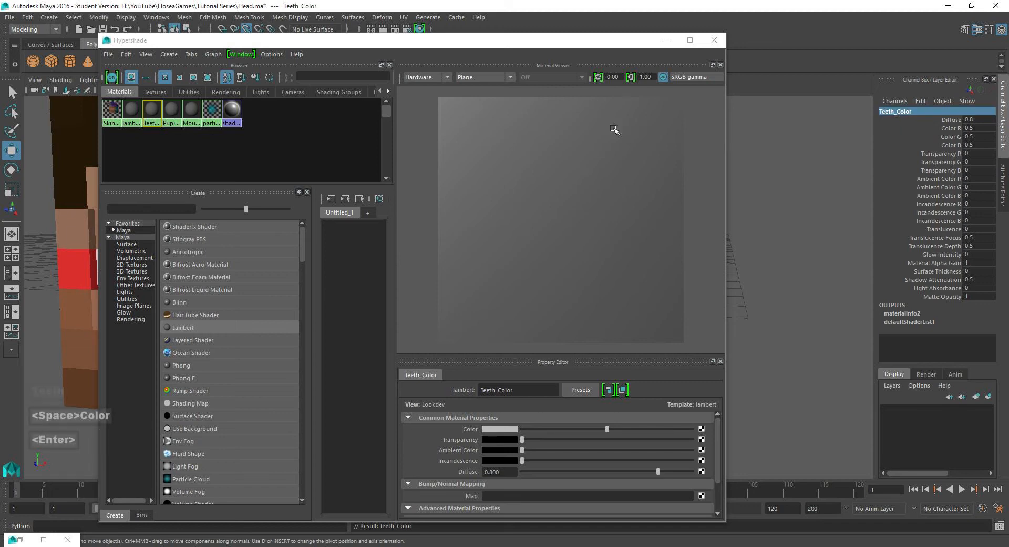
Create one more Lambert material and name it Eye Back Color.
click(180, 326)
click(896, 117)
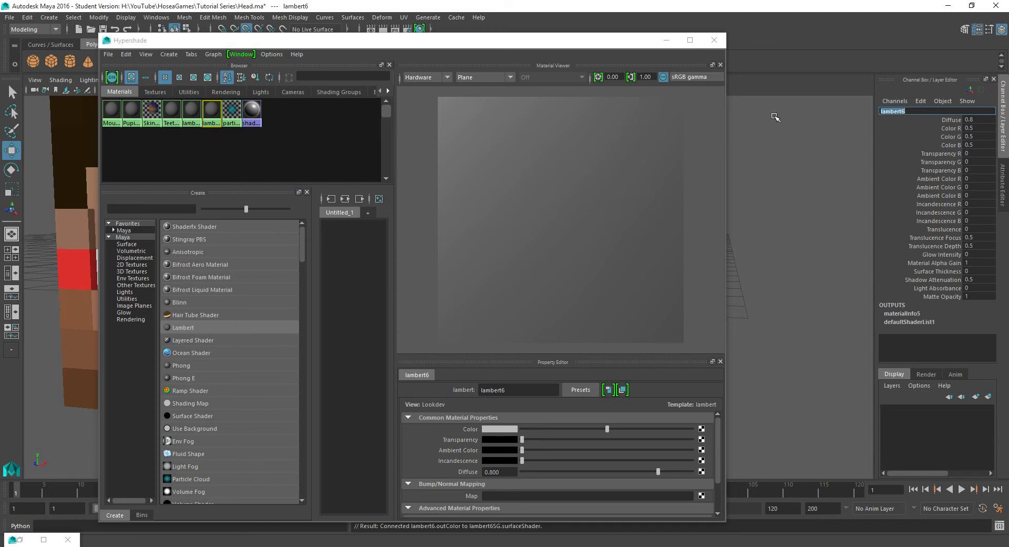
text(Eye Ba)
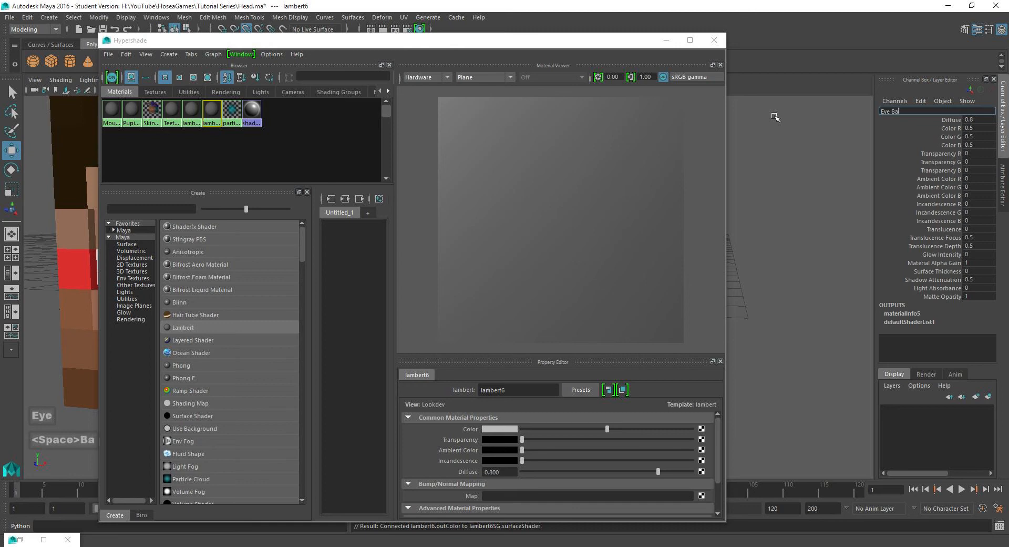
text(ck Color)
key(Return)
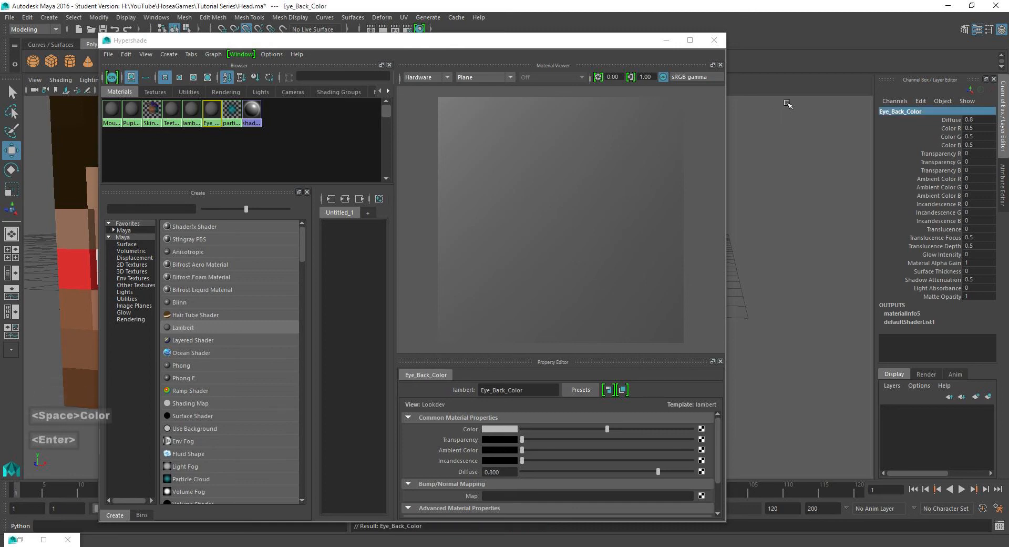
Set the color of both the Eye_Back_Color and Teeth_Color materials to pure white.
click(1004, 181)
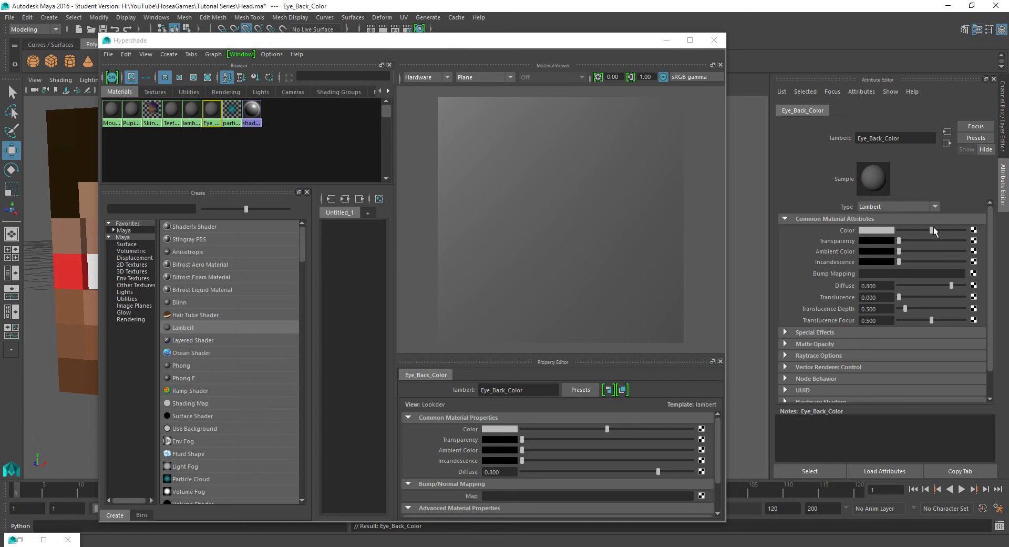
drag(933, 229, 968, 230)
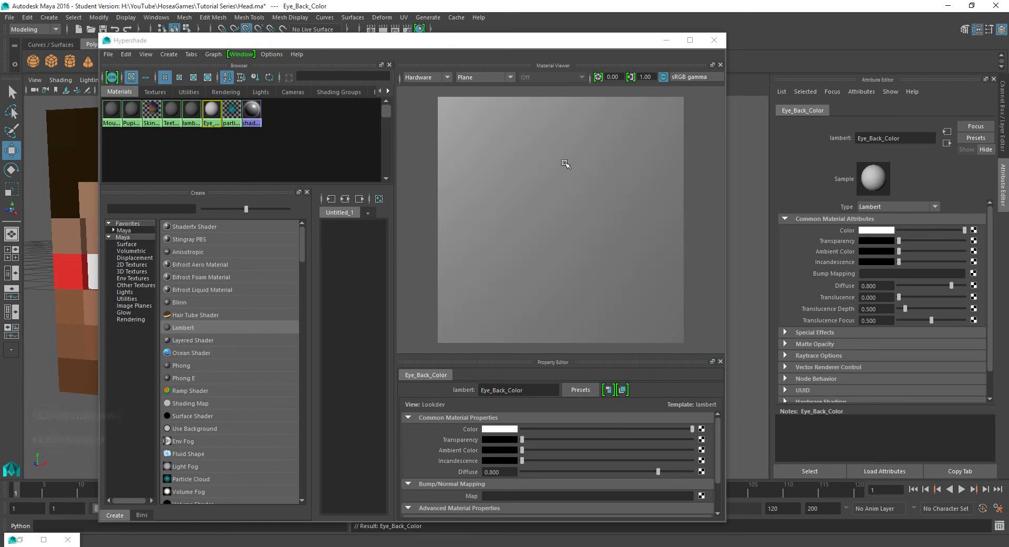
click(191, 112)
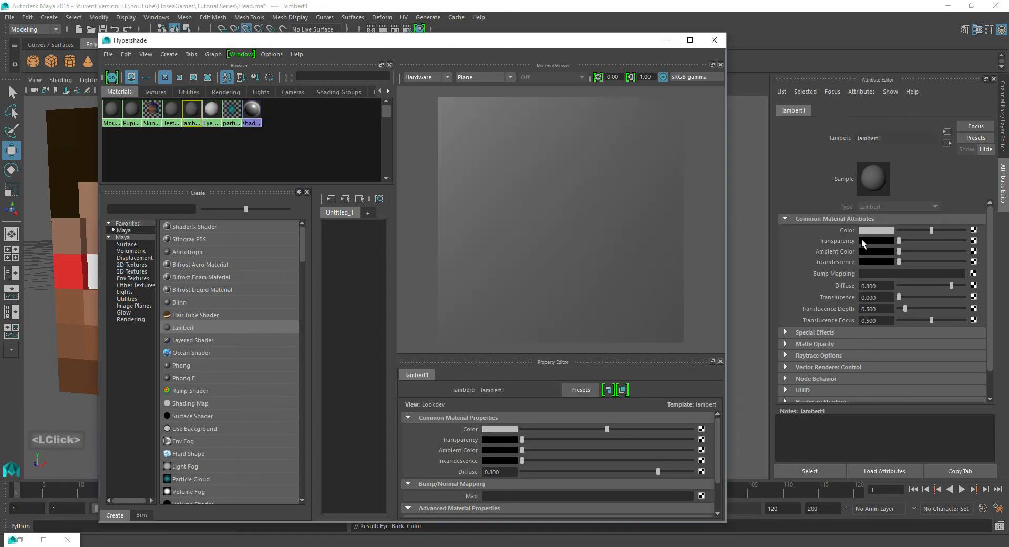
click(172, 110)
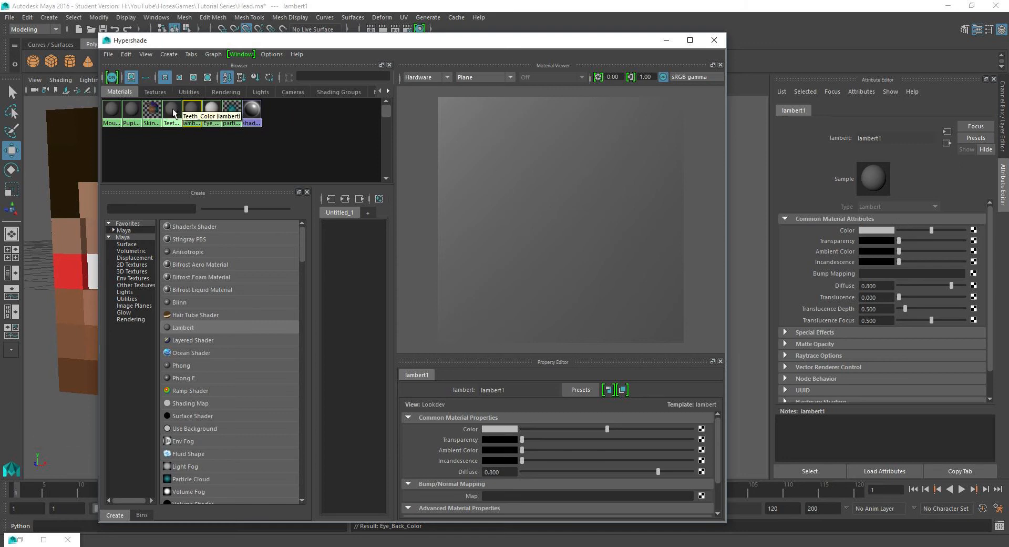
drag(930, 229, 967, 230)
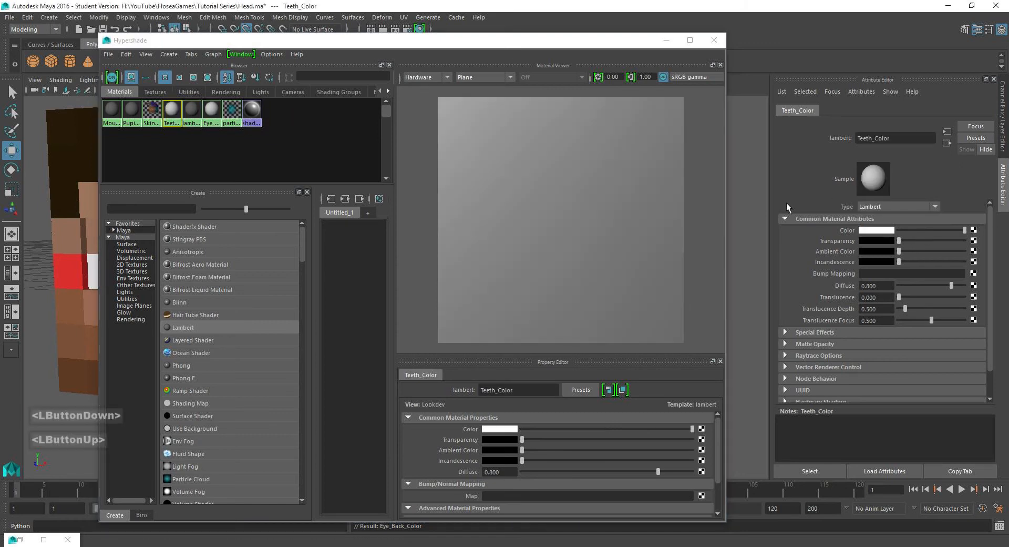
click(875, 230)
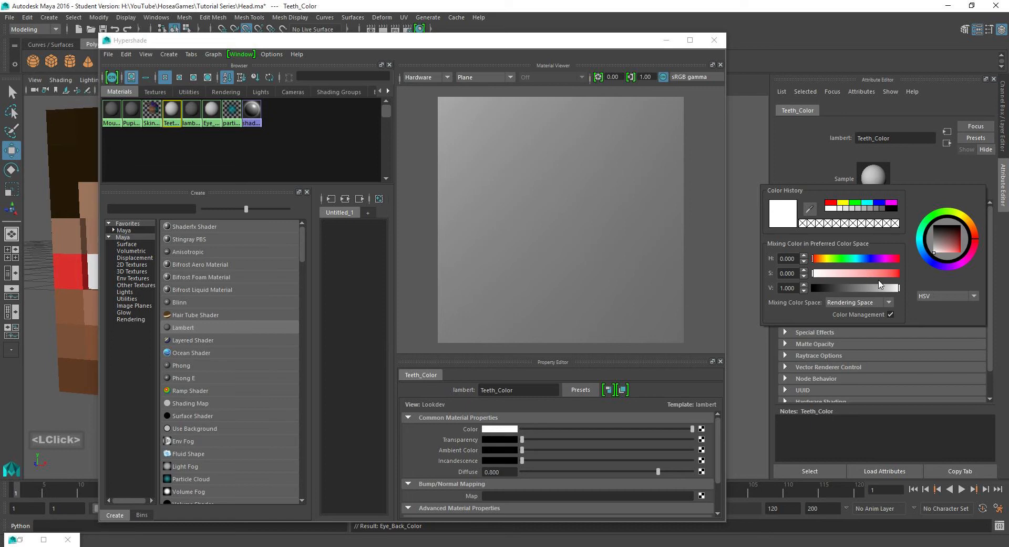
click(787, 164)
Set the Pupil_Color material to a dark purple with hue 267.69, saturation 1.000 and value about 0.09.
click(132, 110)
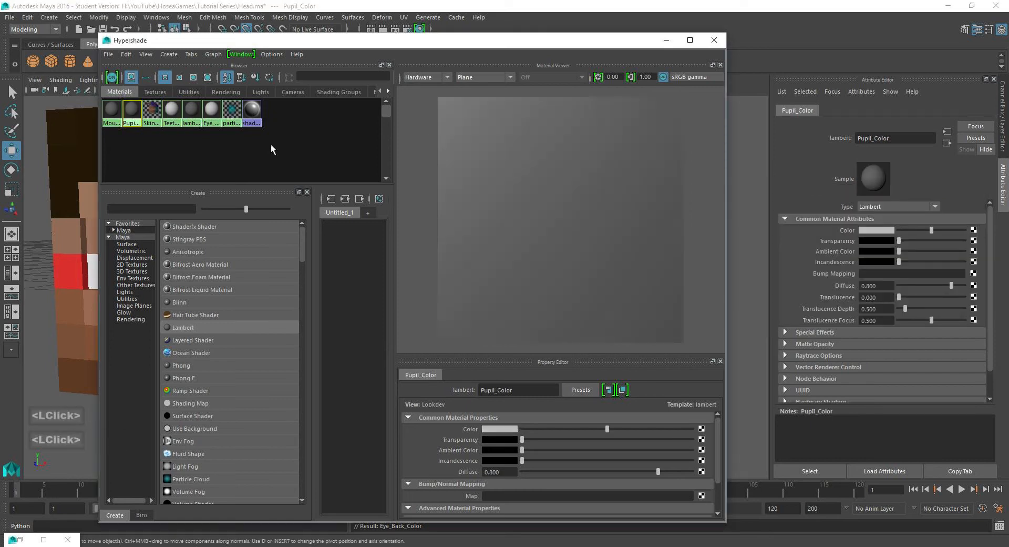
click(890, 231)
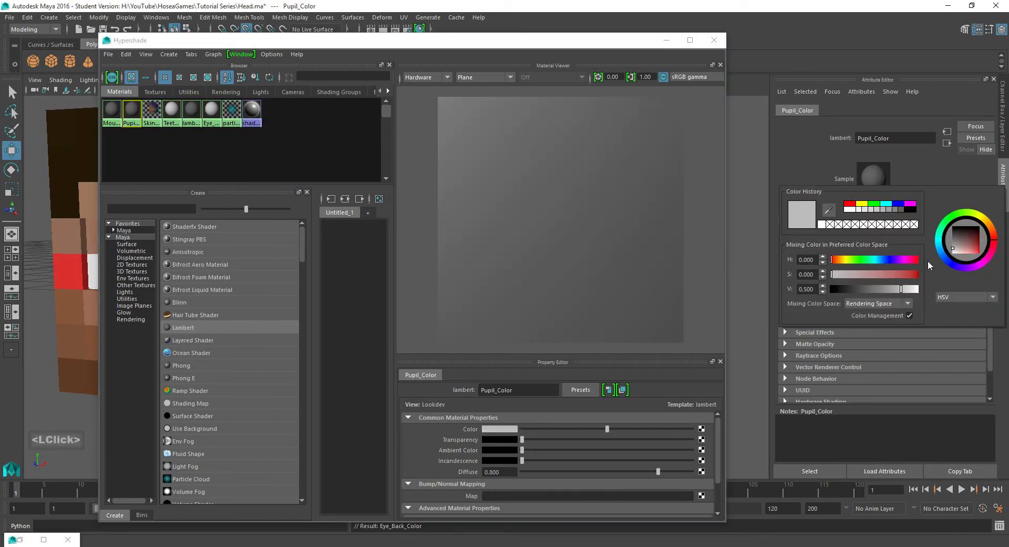
click(899, 259)
click(918, 274)
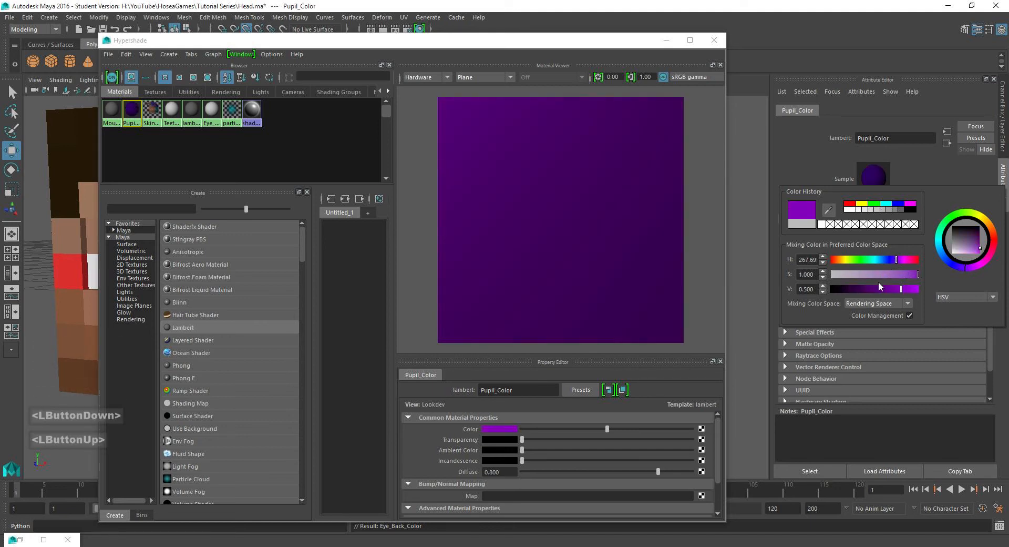
drag(879, 282, 864, 291)
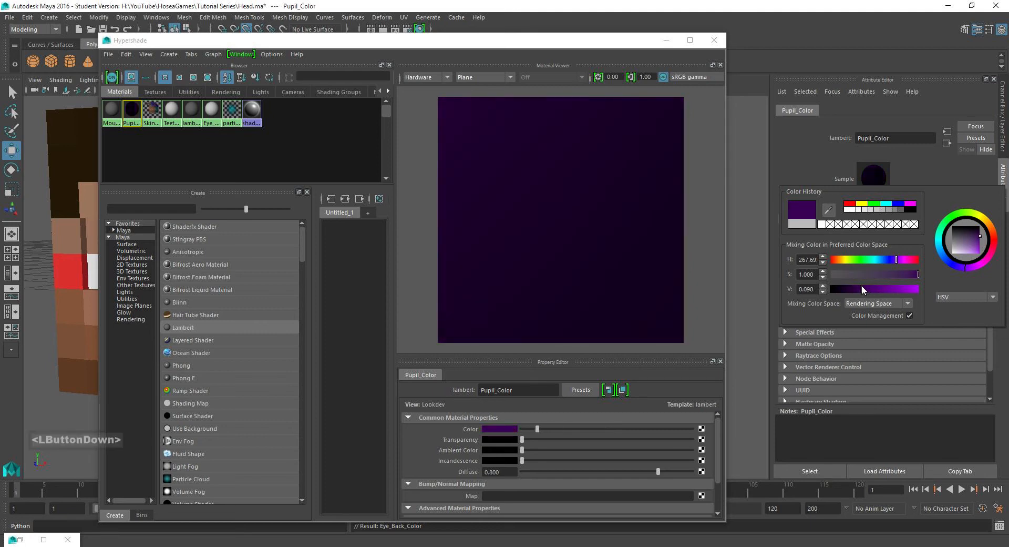
Set the Mouth_Inside_Color material to a pinkish red with hue 355.38, saturation 0.647 and value 0.718.
click(111, 116)
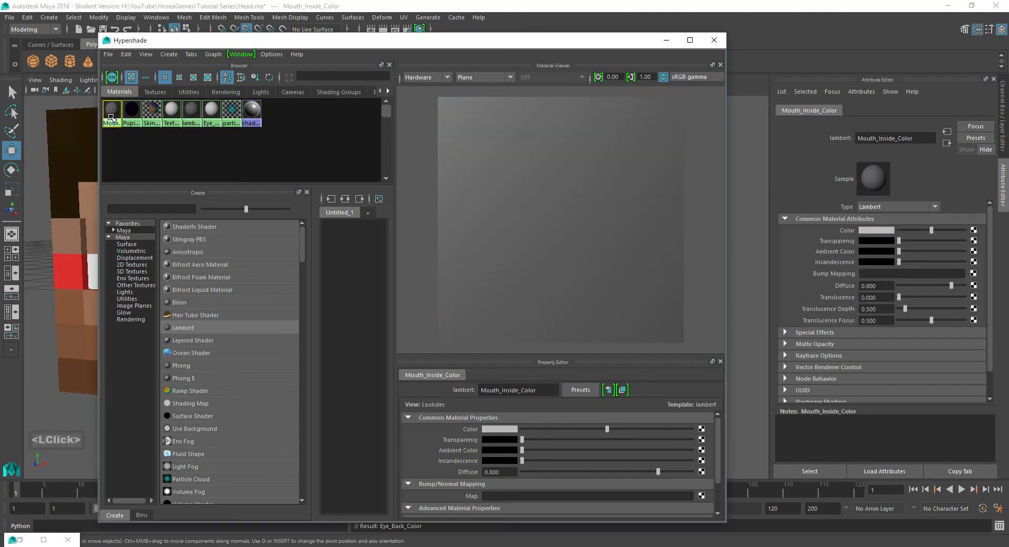
click(877, 230)
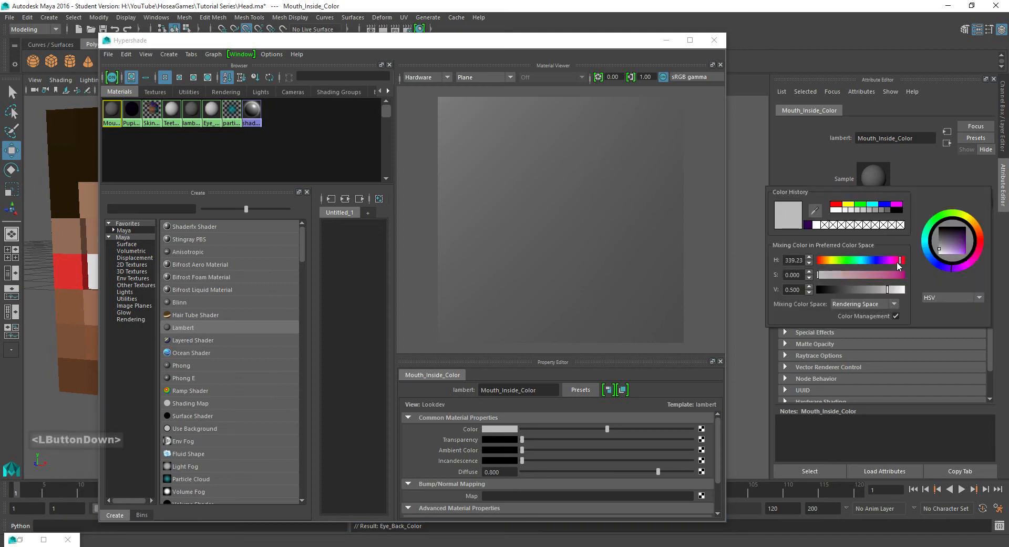
mouse_move(897, 271)
mouse_down()
mouse_move(872, 273)
mouse_move(876, 288)
mouse_move(896, 289)
mouse_up()
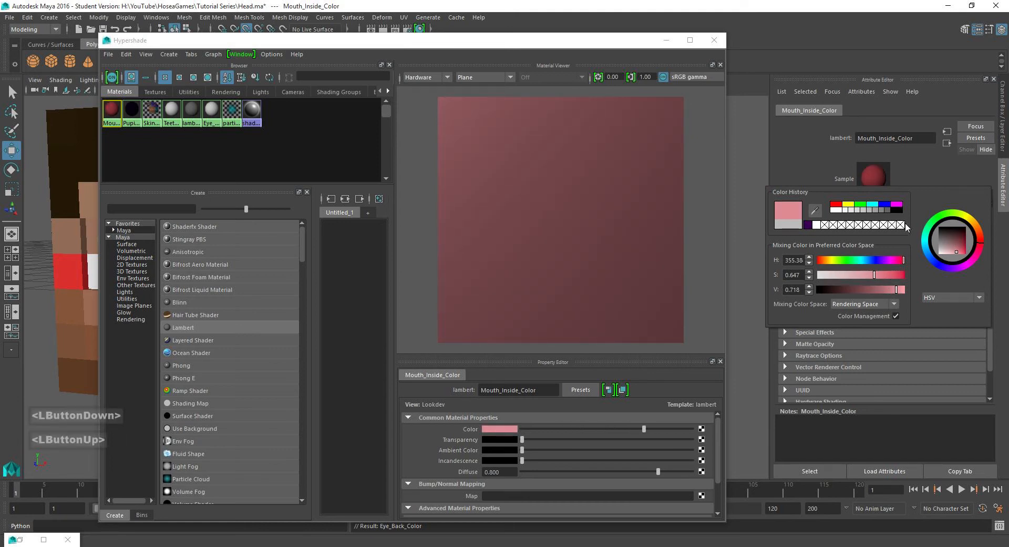
click(949, 166)
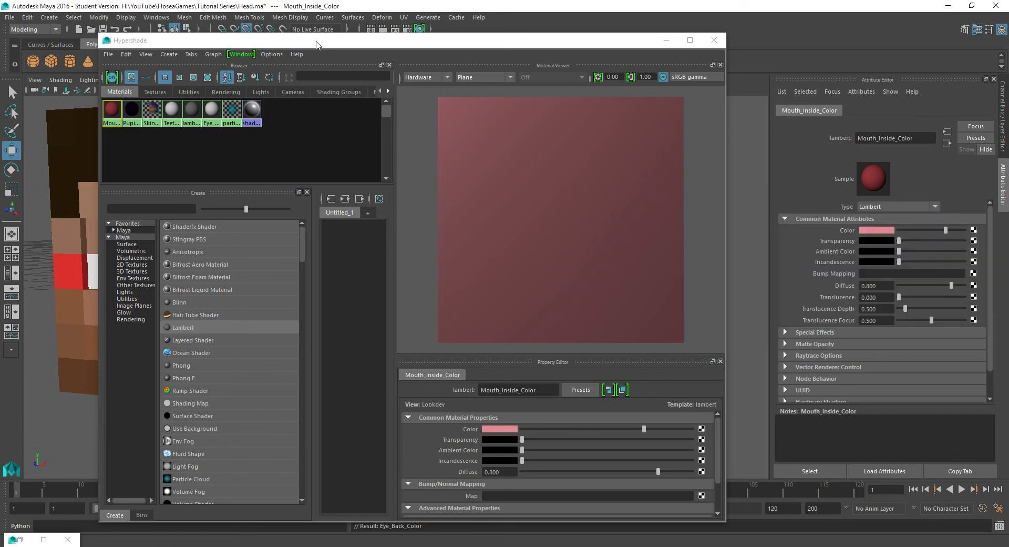
Move the Hypershade window clear of the head and assign the Pupil_Color material to both pupil cubes.
drag(317, 45, 658, 42)
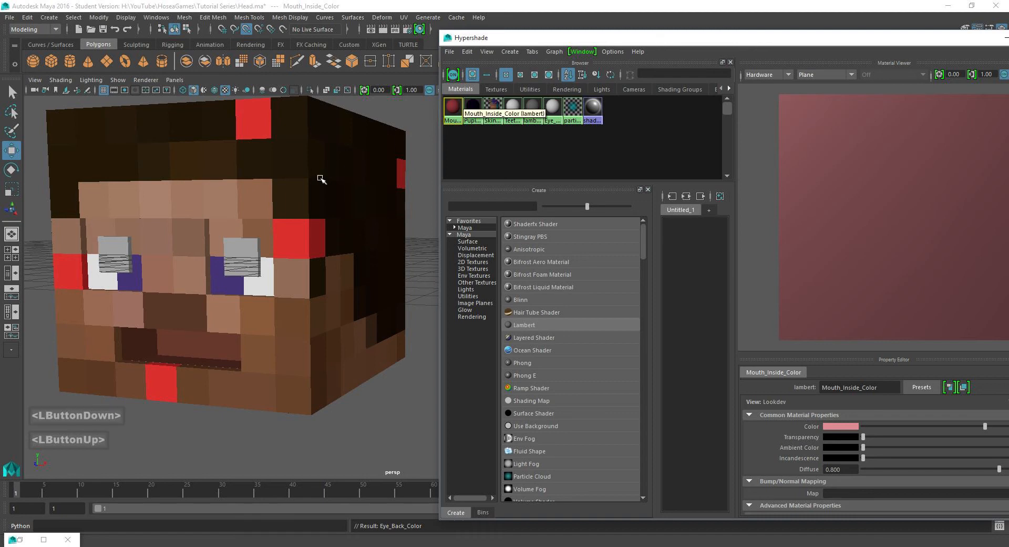
alt+middle_drag(210, 231, 329, 184)
key(super)
scroll(328, 184, up, 2)
alt+drag(328, 184, 320, 185)
alt+middle_drag(319, 185, 296, 231)
click(360, 254)
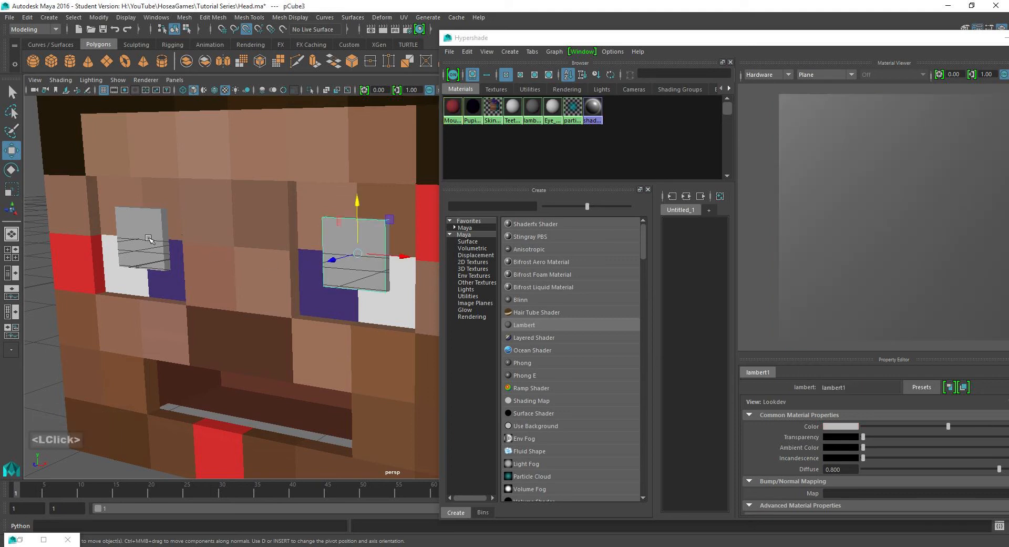
shift+click(144, 236)
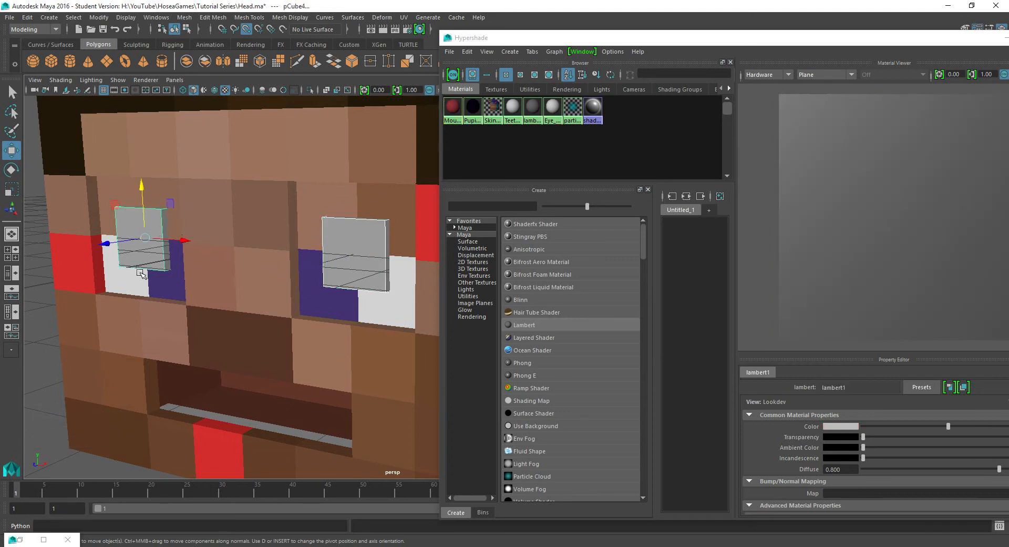
right_click(474, 112)
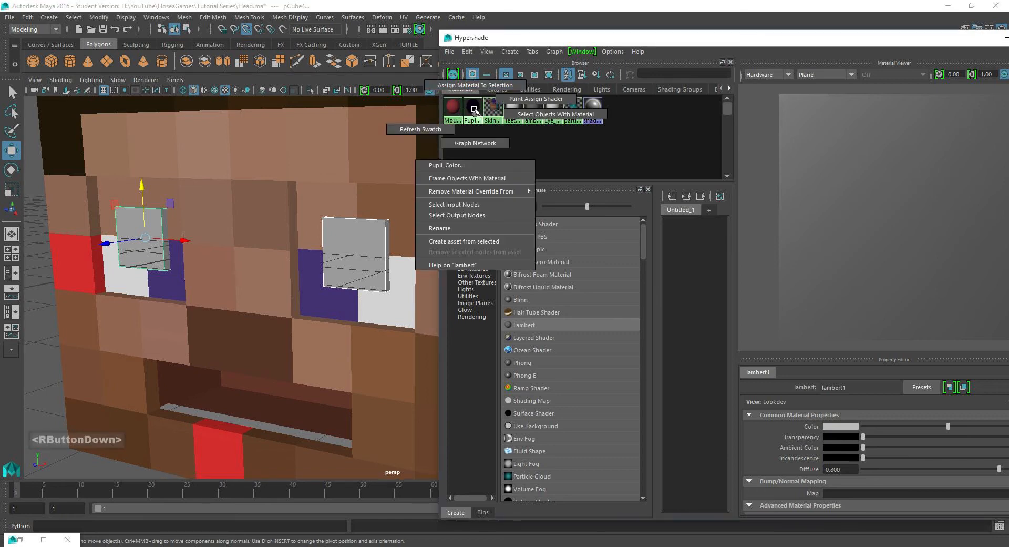
right_drag(474, 94, 473, 89)
Select the head's recessed faces behind both pupils and assign the Eye_Back_Color material to them.
alt+click(330, 178)
alt+drag(329, 178, 332, 183)
click(295, 190)
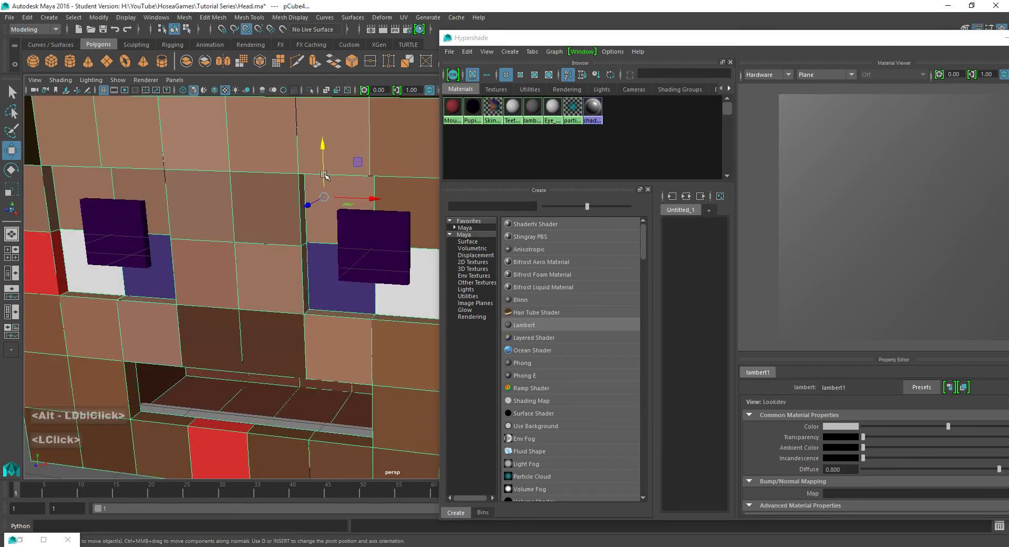
right_drag(294, 189, 297, 215)
click(331, 206)
shift+click(323, 258)
shift+click(423, 268)
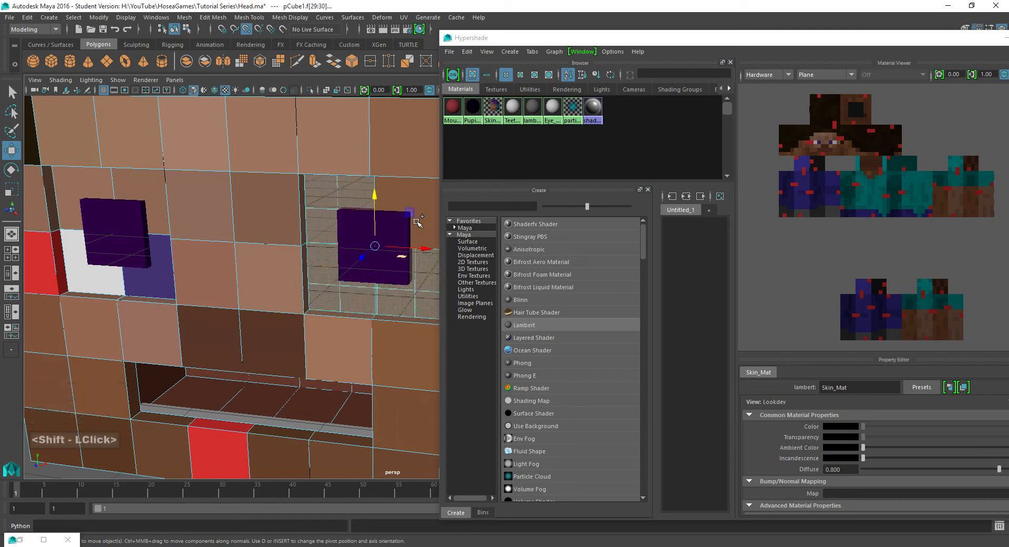
shift+click(417, 219)
shift+click(135, 276)
shift+click(159, 198)
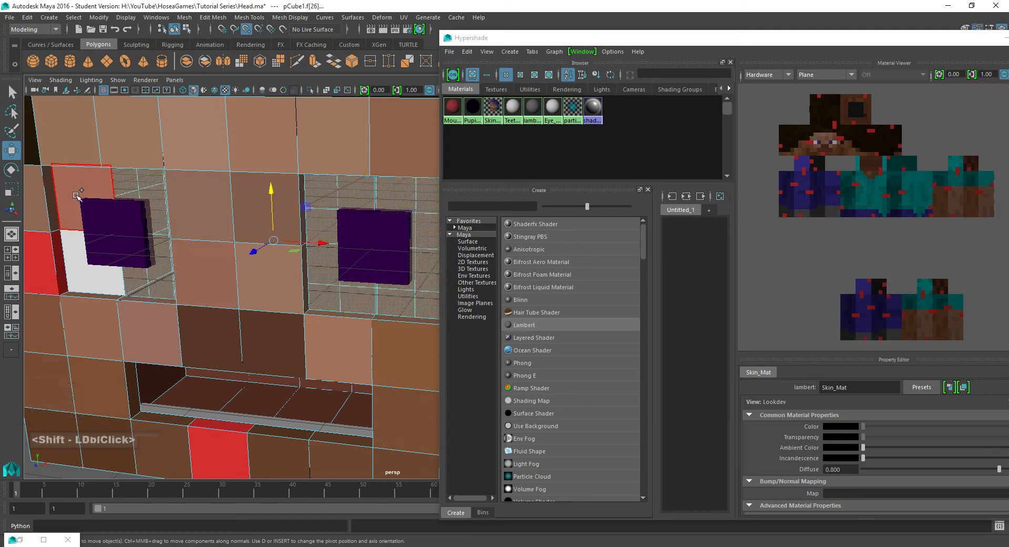
shift+click(77, 195)
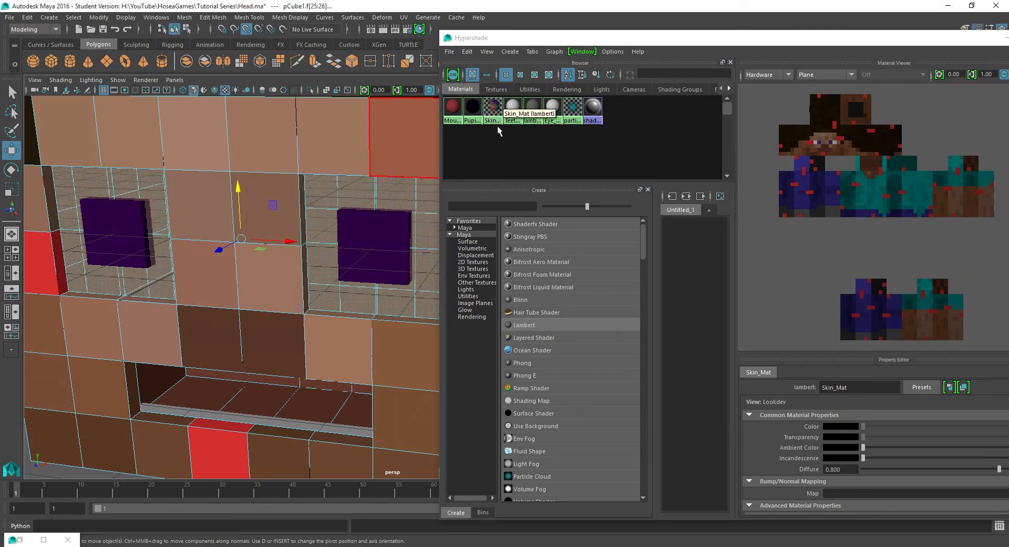
right_drag(552, 107, 554, 80)
Select all the faces inside the mouth cavity, assign the Mouth_Inside_Color material to them, and return to object selection.
alt+drag(247, 247, 251, 293)
alt+middle_drag(251, 293, 315, 212)
alt+drag(316, 212, 286, 202)
click(228, 265)
click(262, 286)
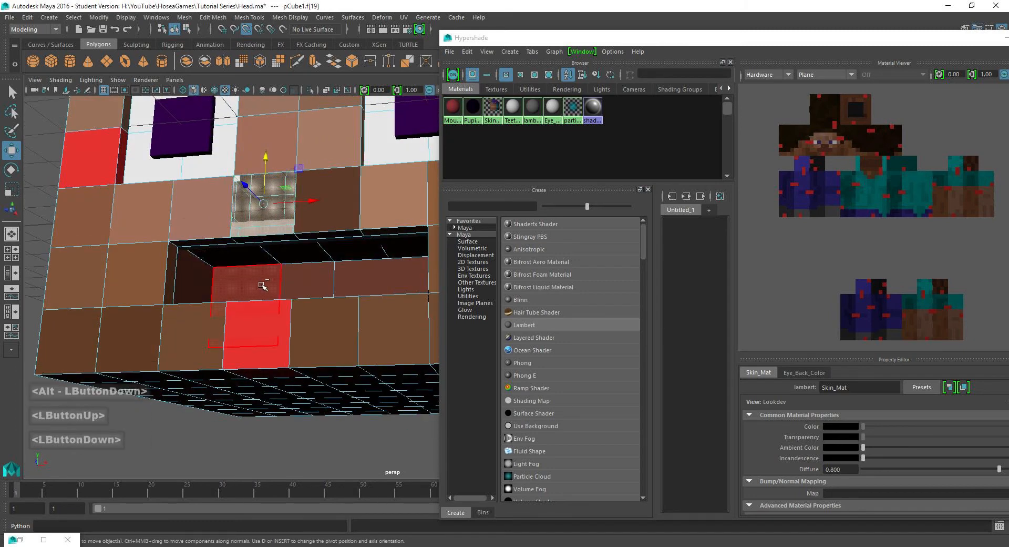
shift+click(308, 282)
shift+click(358, 279)
shift+click(396, 269)
alt+drag(395, 270, 170, 254)
shift+double_click(177, 281)
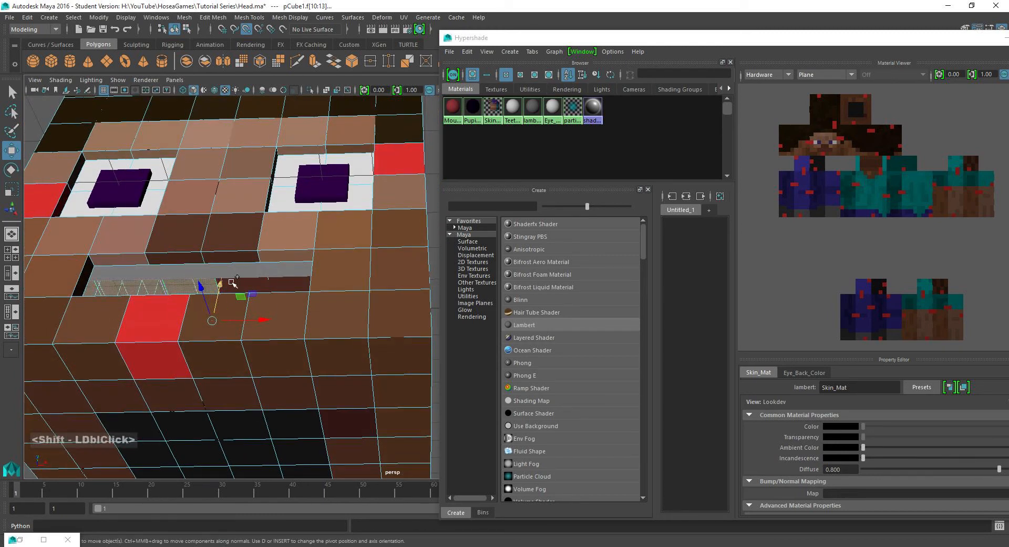
alt+drag(282, 287, 315, 270)
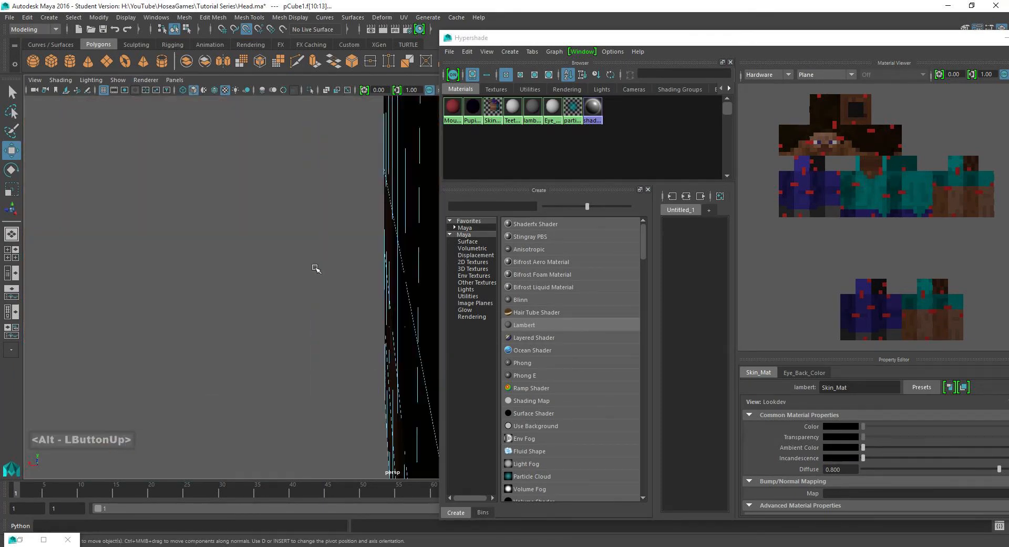
scroll(316, 270, up, 2)
mouse_move(316, 270)
alt+middle_down()
mouse_move(60, 242)
mouse_move(275, 286)
mouse_move(289, 241)
mouse_move(353, 239)
mouse_move(311, 273)
alt+middle_up()
scroll(275, 286, up, 3)
scroll(275, 286, down, 2)
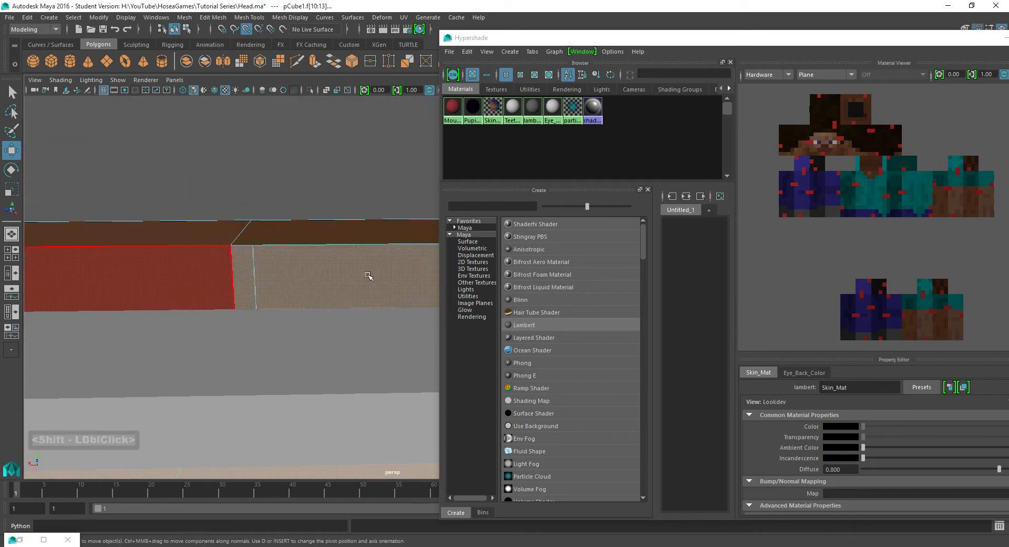
alt+middle_drag(226, 287, 162, 231)
alt+middle_drag(339, 152, 343, 178)
shift+double_click(234, 189)
shift+click(135, 164)
alt+middle_drag(135, 165, 269, 161)
shift+click(168, 172)
alt+middle_drag(168, 171, 250, 205)
shift+click(288, 200)
alt+drag(289, 201, 78, 203)
scroll(79, 203, down, 3)
alt+middle_drag(84, 204, 210, 286)
alt+middle_drag(279, 272, 253, 272)
right_drag(456, 108, 457, 82)
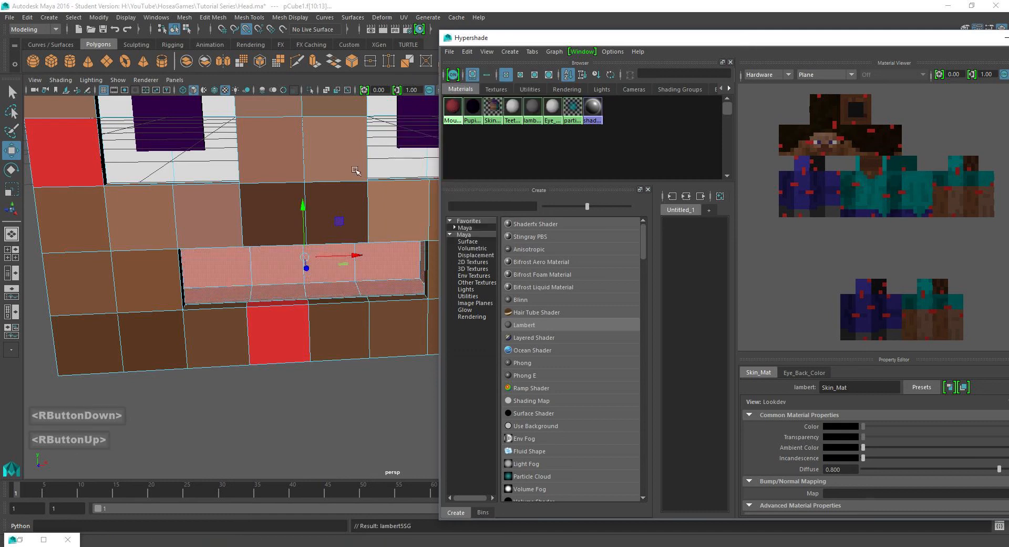
alt+middle_drag(335, 135, 309, 162)
right_drag(297, 147, 351, 131)
click(333, 383)
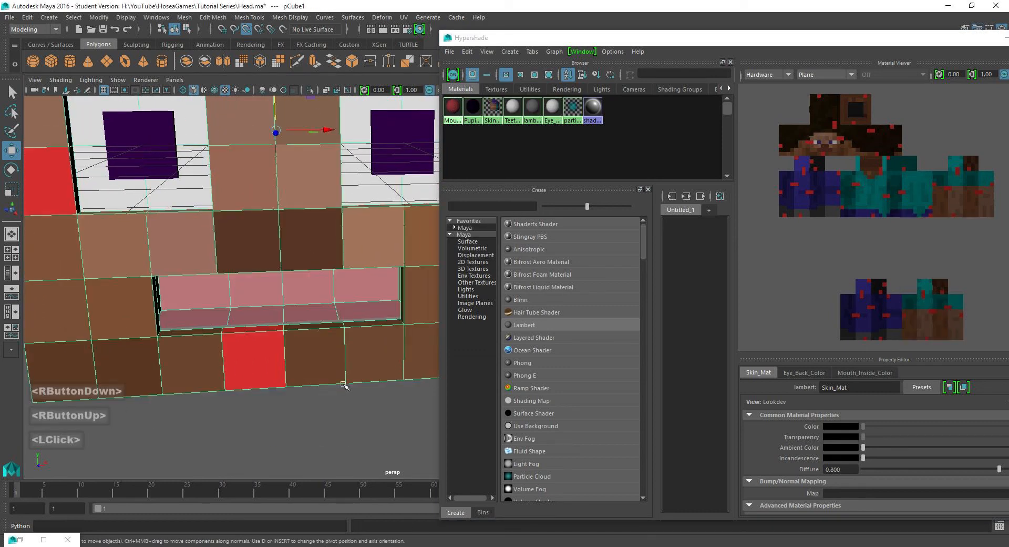
Select both teeth bars in the mouth and assign the Teeth_Color material to them.
alt+drag(341, 382, 345, 352)
scroll(345, 352, up, 3)
alt+middle_drag(354, 306, 241, 305)
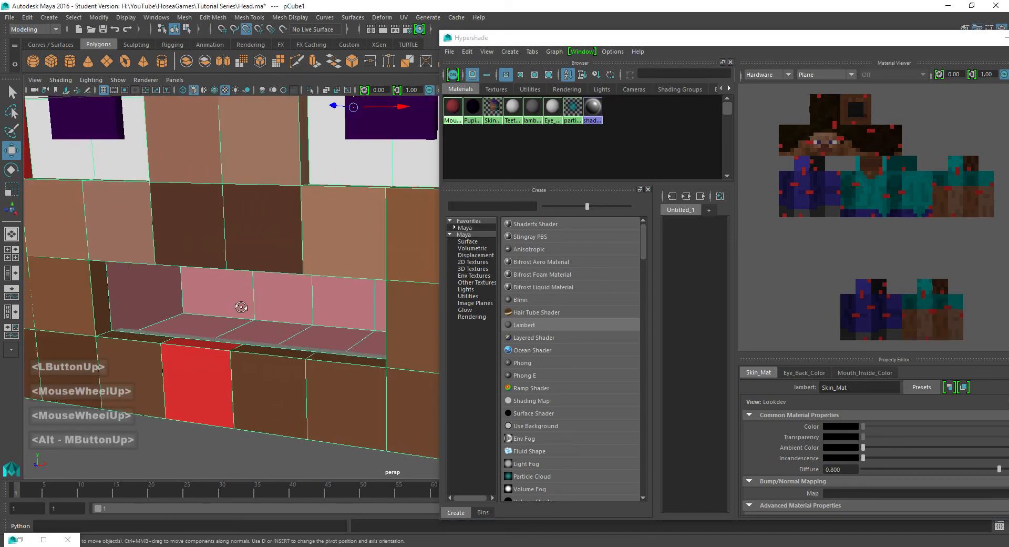
alt+drag(241, 305, 328, 186)
click(280, 264)
alt+middle_drag(328, 186, 363, 105)
alt+middle_drag(288, 279, 303, 265)
shift+click(310, 290)
alt+drag(329, 214, 287, 295)
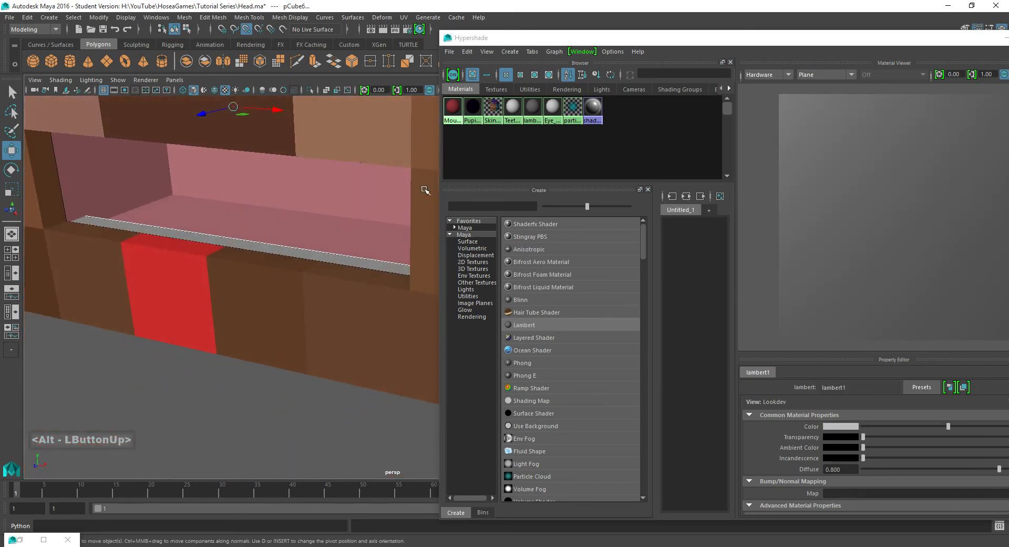
right_drag(511, 109, 504, 173)
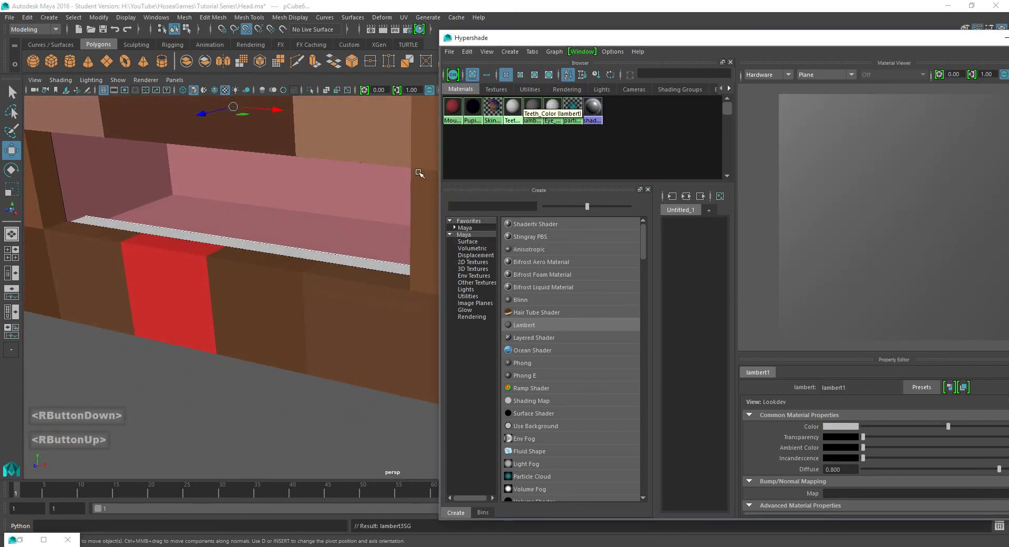
Switch to the OneNote checklist, tick off "Making the pupils", and minimize the Pixel Snap Options window in Maya.
scroll(371, 204, down, 2)
alt+drag(371, 204, 247, 273)
alt+middle_drag(257, 284, 368, 346)
scroll(368, 346, down, 2)
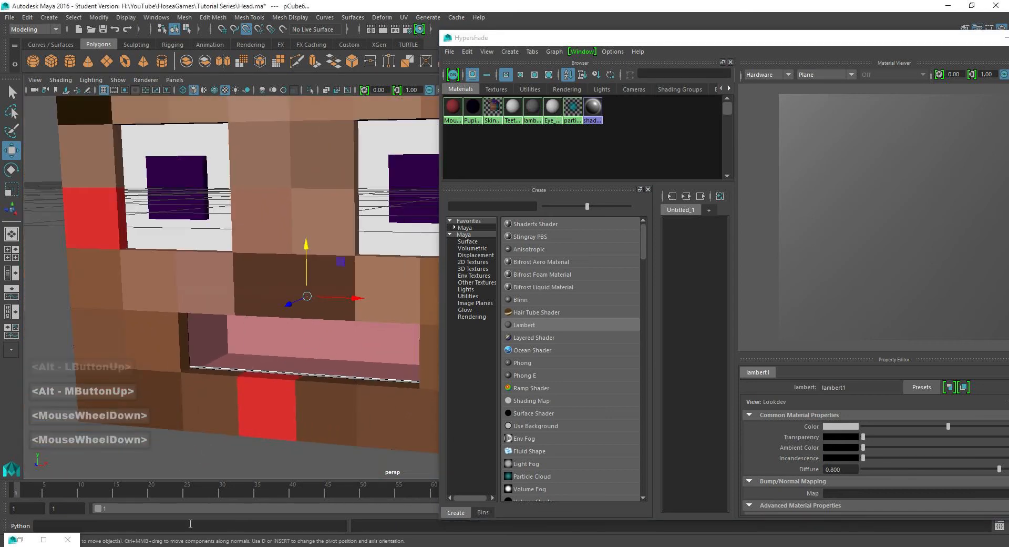
click(20, 540)
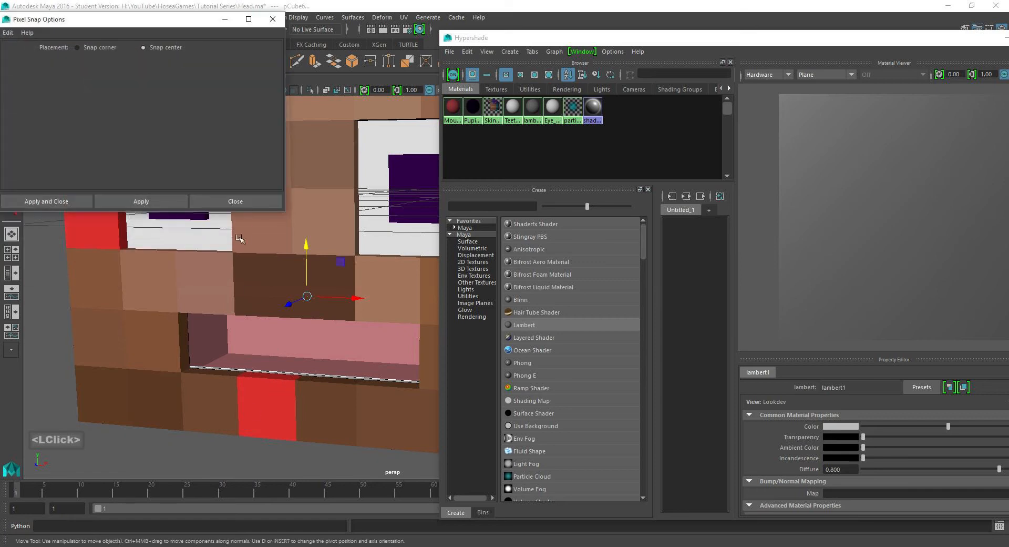
click(210, 546)
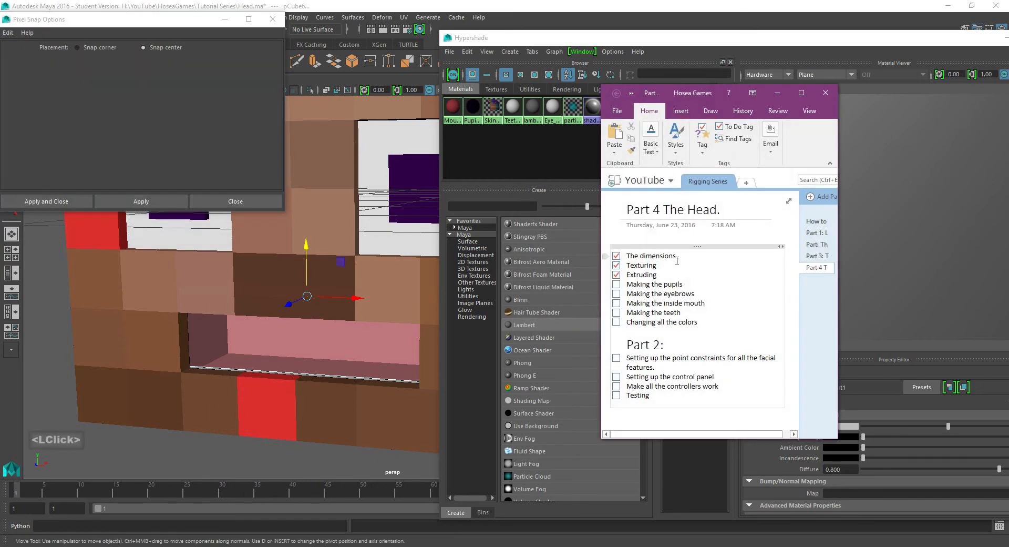
click(617, 284)
click(225, 20)
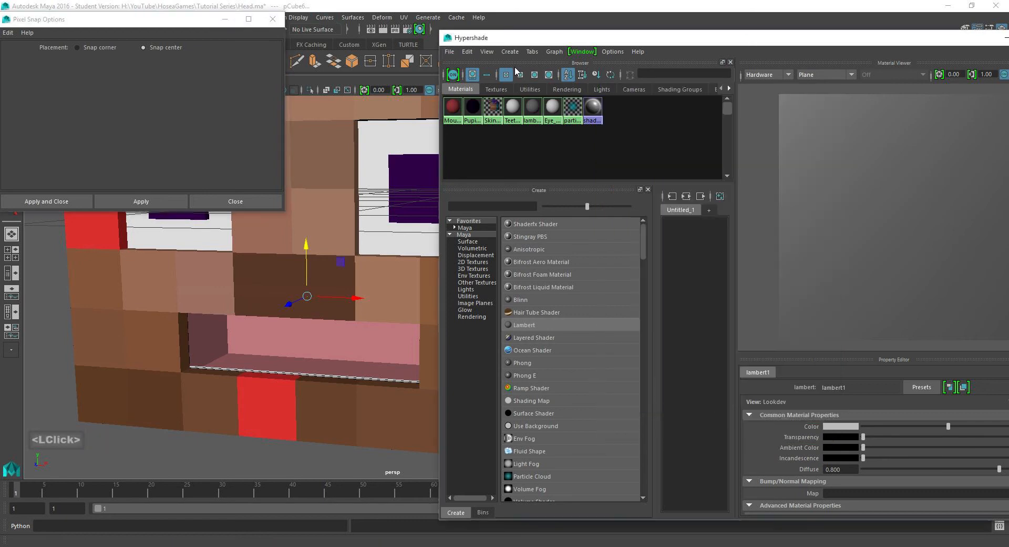
Minimize the Hypershade window and create a new polygon cube.
drag(917, 38, 742, 37)
click(832, 37)
scroll(509, 153, down, 3)
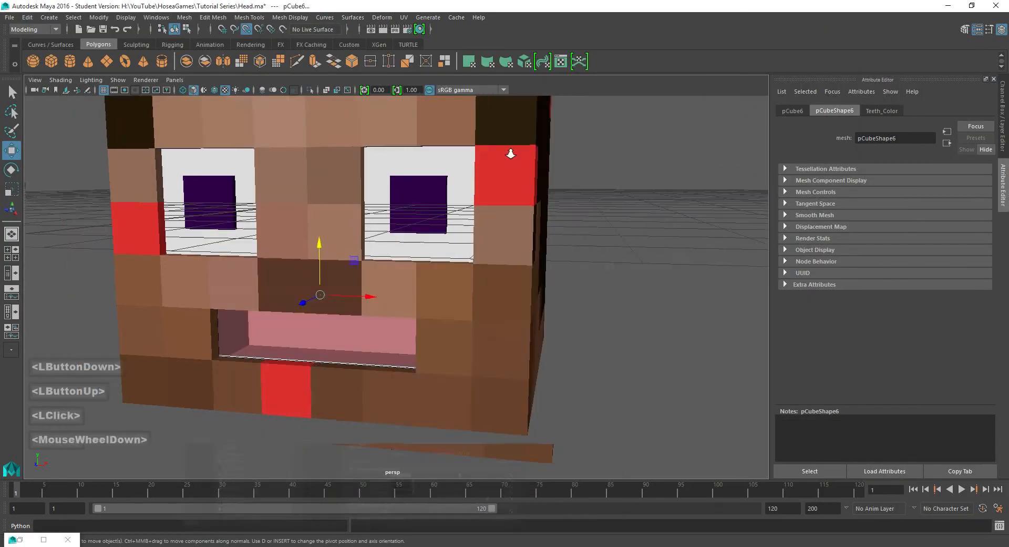
alt+middle_drag(442, 222, 495, 325)
scroll(495, 325, up, 2)
click(56, 63)
scroll(468, 235, down, 3)
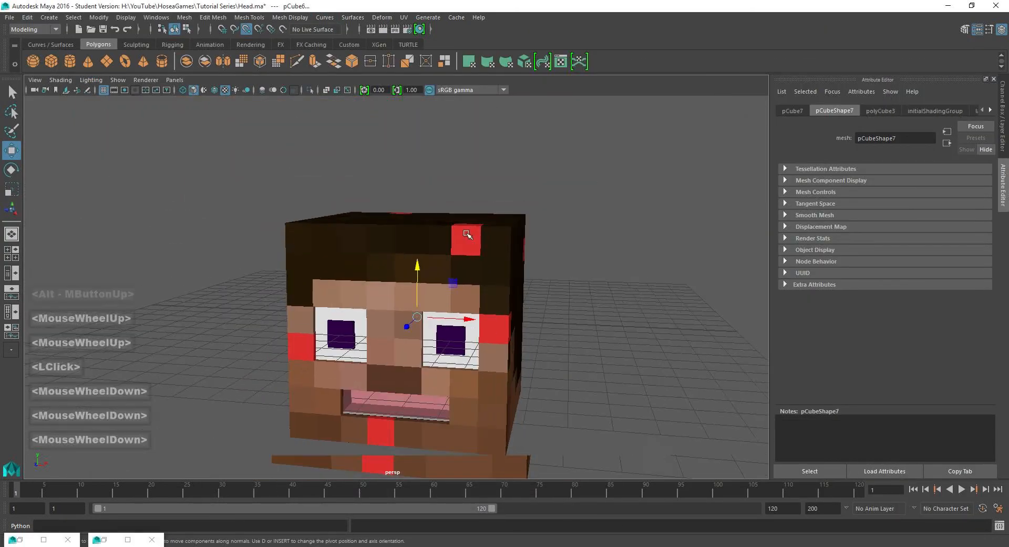
alt+drag(469, 235, 436, 253)
Show the Channel Box for the teeth bar pCube5 at the mouth's lower edge and duplicate the bar.
click(383, 403)
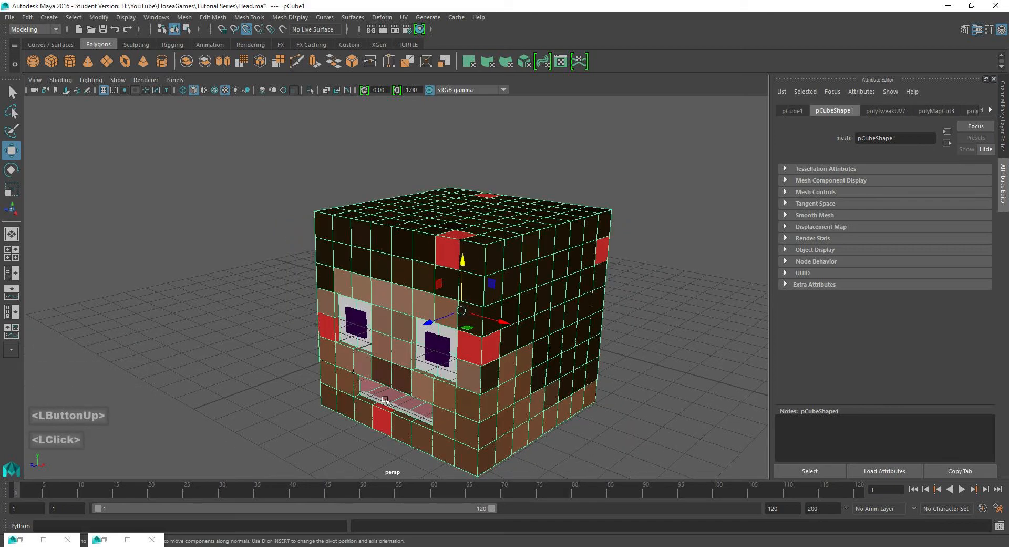
click(385, 399)
click(1003, 141)
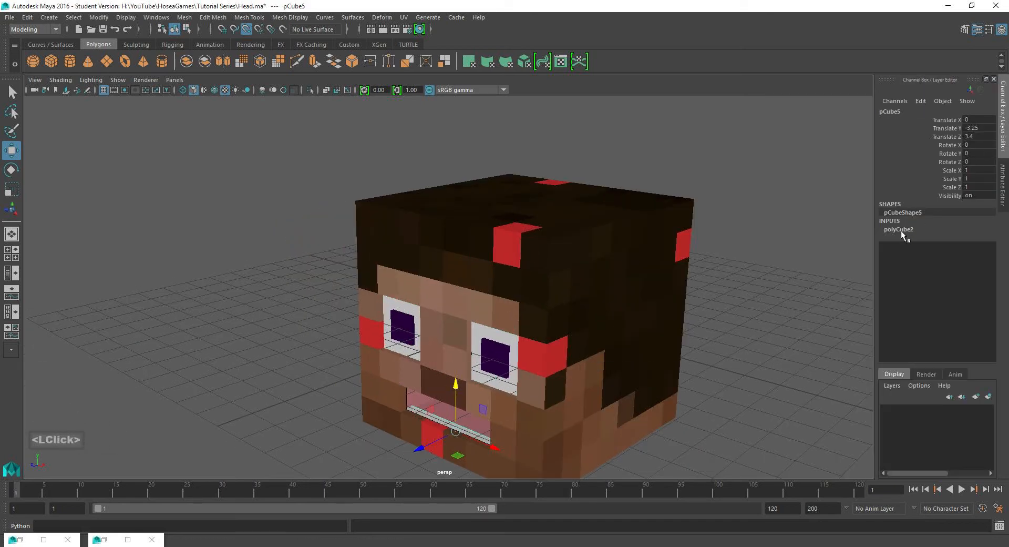
scroll(533, 298, up, 2)
alt+middle_drag(513, 187, 456, 293)
key(ctrl+d)
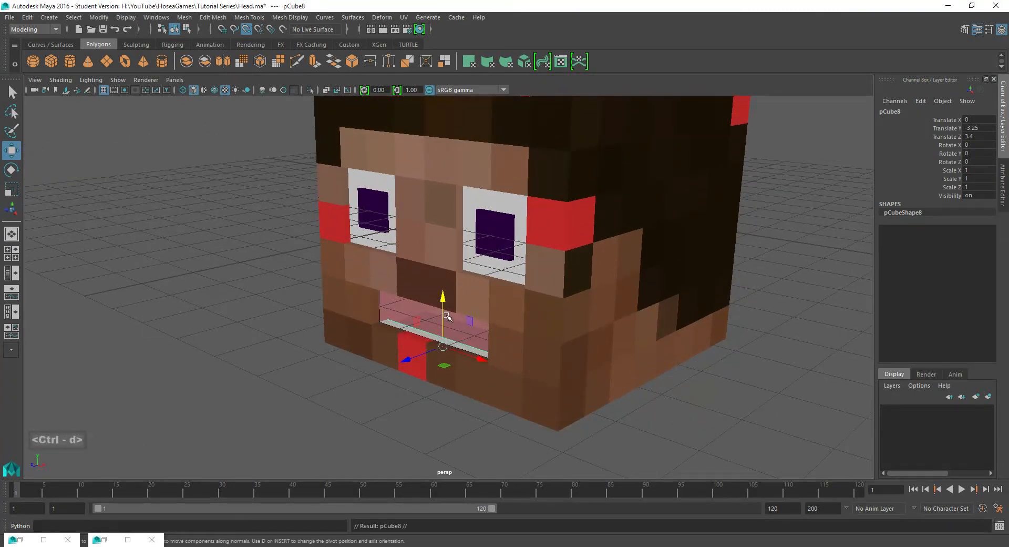
click(425, 335)
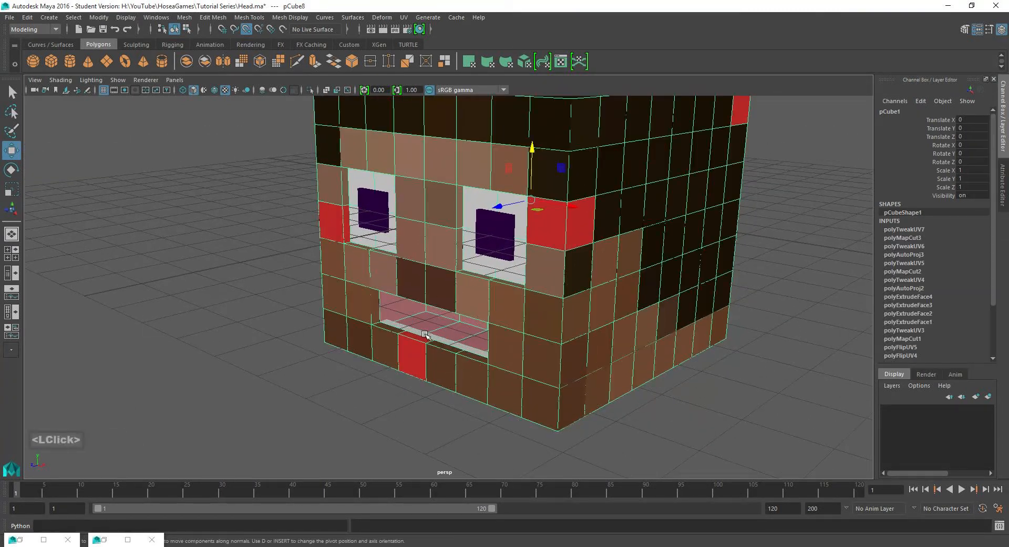
Delete the original lower teeth bar from the mouth, keeping only its duplicate.
click(429, 334)
key(Delete)
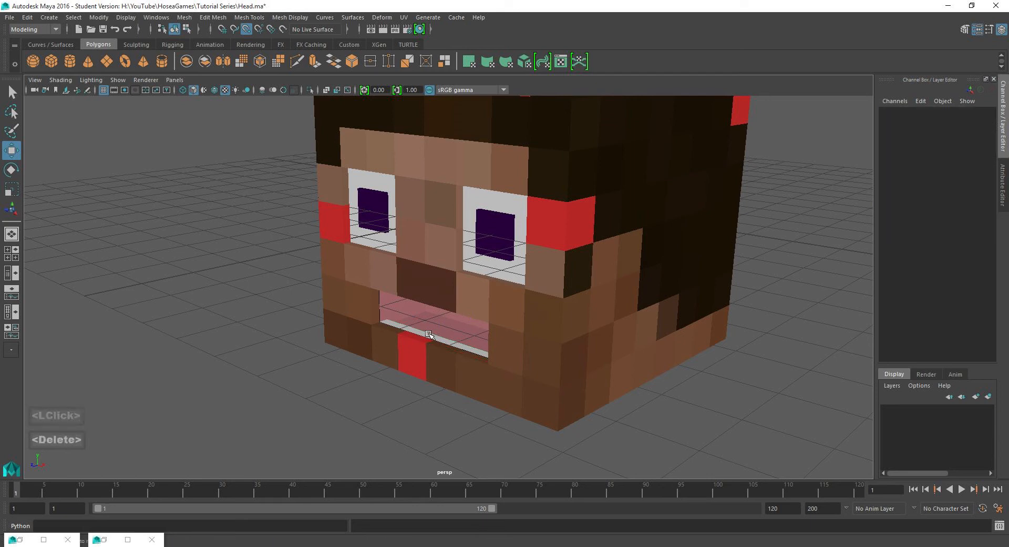
click(429, 334)
key(space)
drag(468, 308, 902, 121)
key(space)
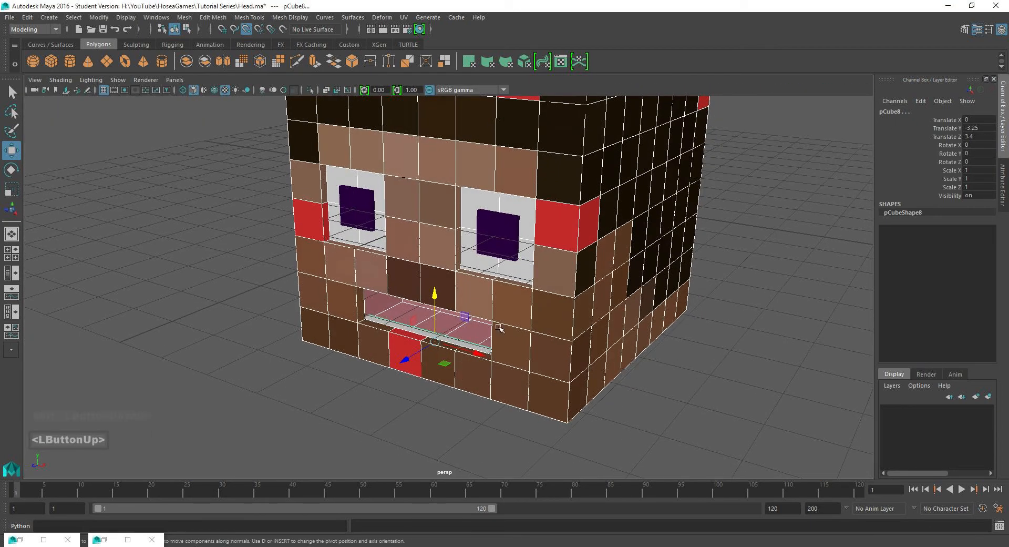
Select the remaining lower teeth bar and rename it Teeth_Bottom.
click(401, 338)
click(410, 328)
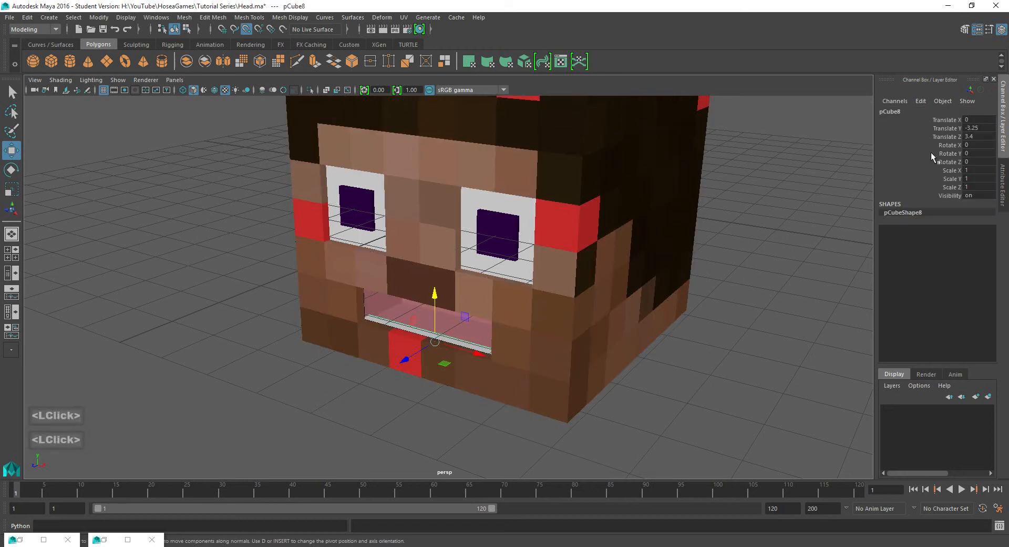
click(886, 111)
text(Teet)
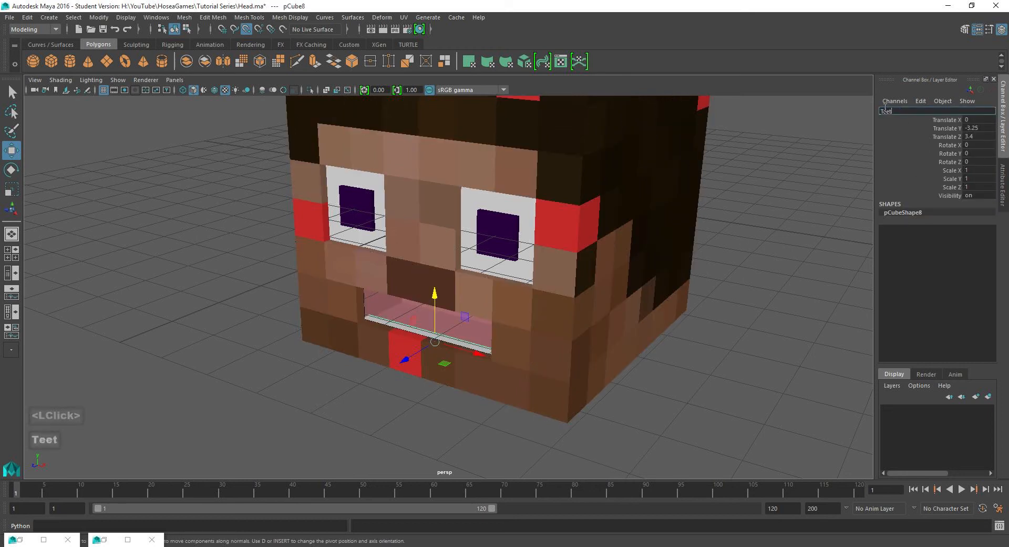
text(h Bottom)
key(Return)
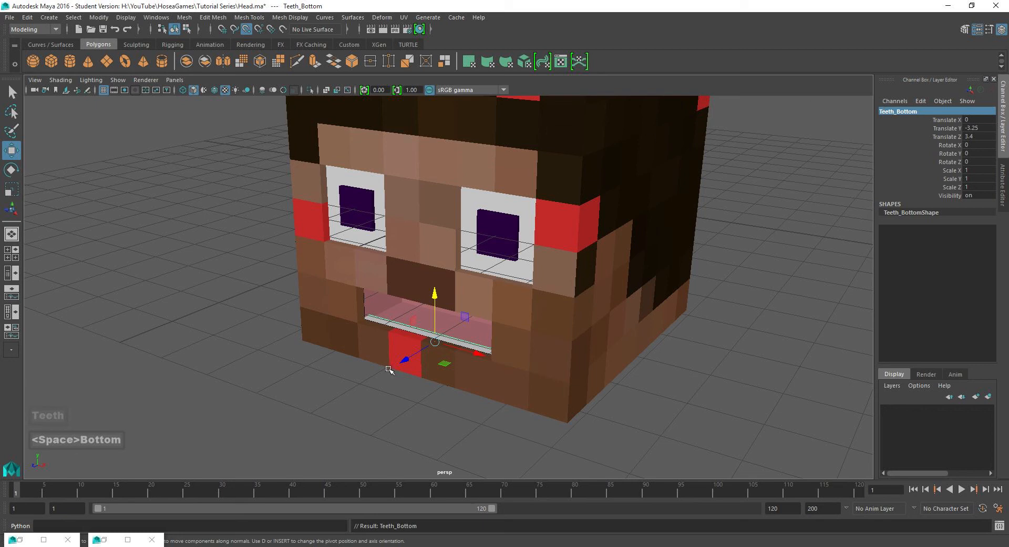
Select the upper teeth bar from below the head and rename it Teeth_Top.
alt+drag(346, 385, 375, 339)
click(436, 330)
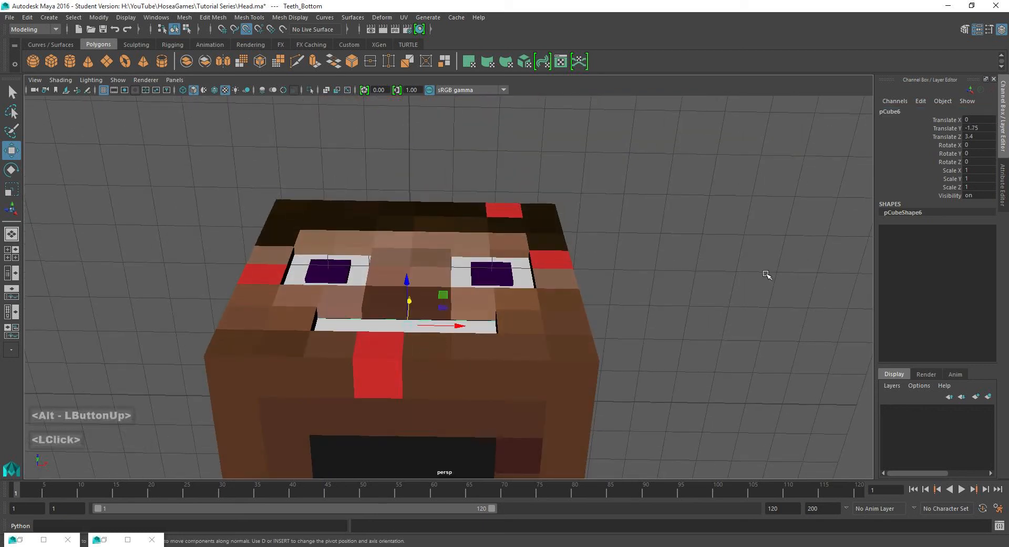
click(882, 111)
text(Teeth Co)
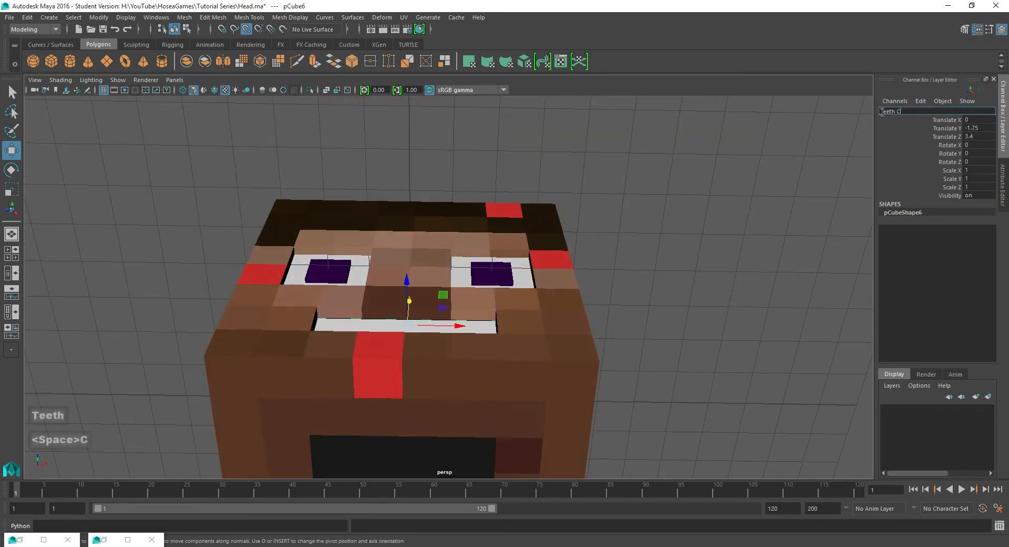
key(BackSpace)
key(BackSpace)
text(Tol)
key(BackSpace)
text(p)
key(Return)
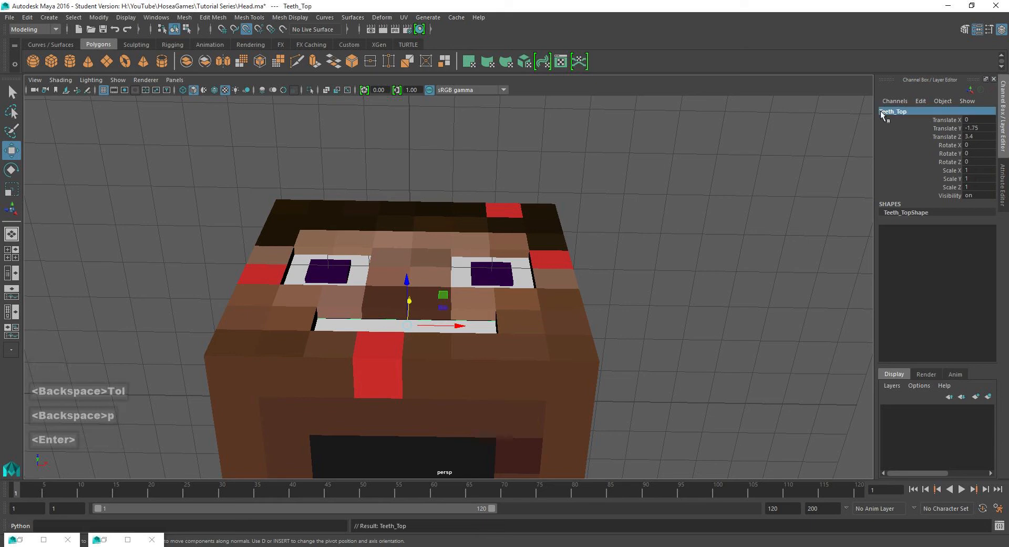
Select the pupil at Translate X 2 and rename it Left_Pupil.
alt+drag(474, 290, 505, 289)
click(506, 289)
double_click(893, 111)
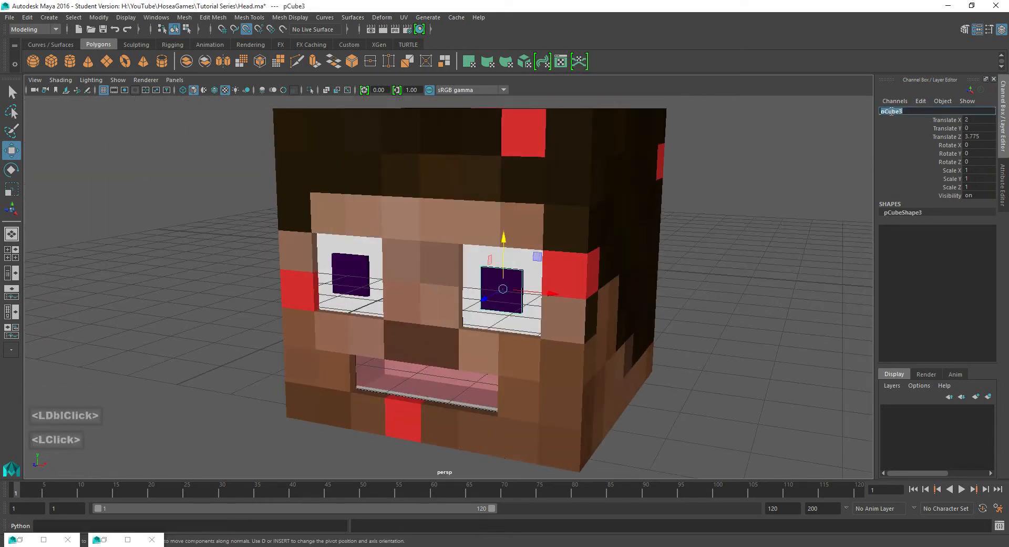
text(Left Pupil)
key(Return)
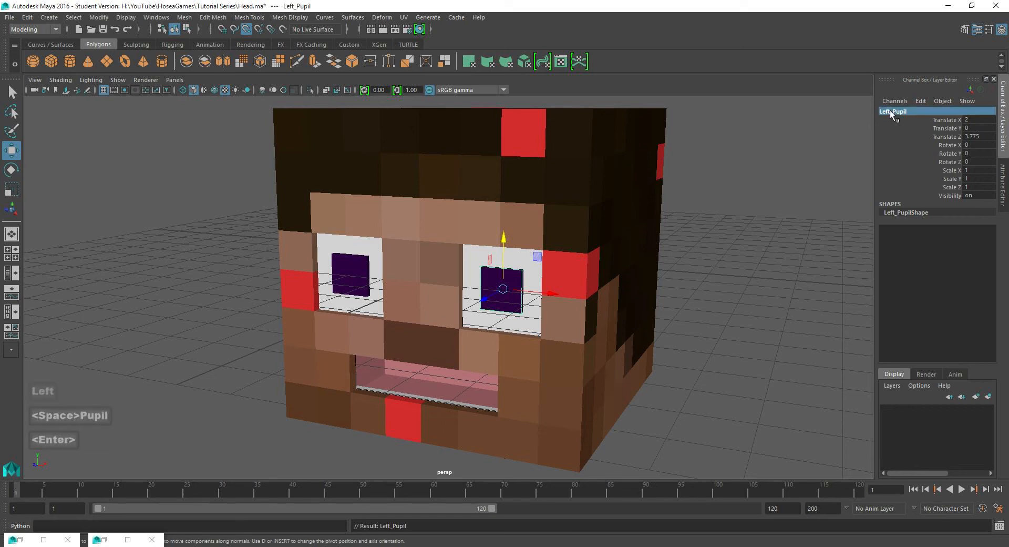
Select the other pupil, at Translate X -2, and rename it Right_Pupil.
click(355, 274)
double_click(888, 110)
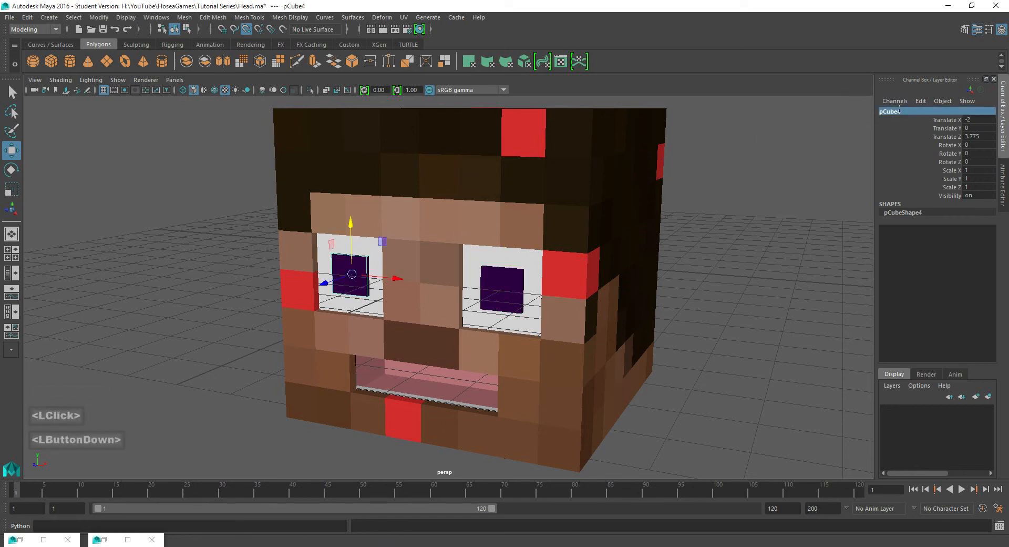
text(Right Pup)
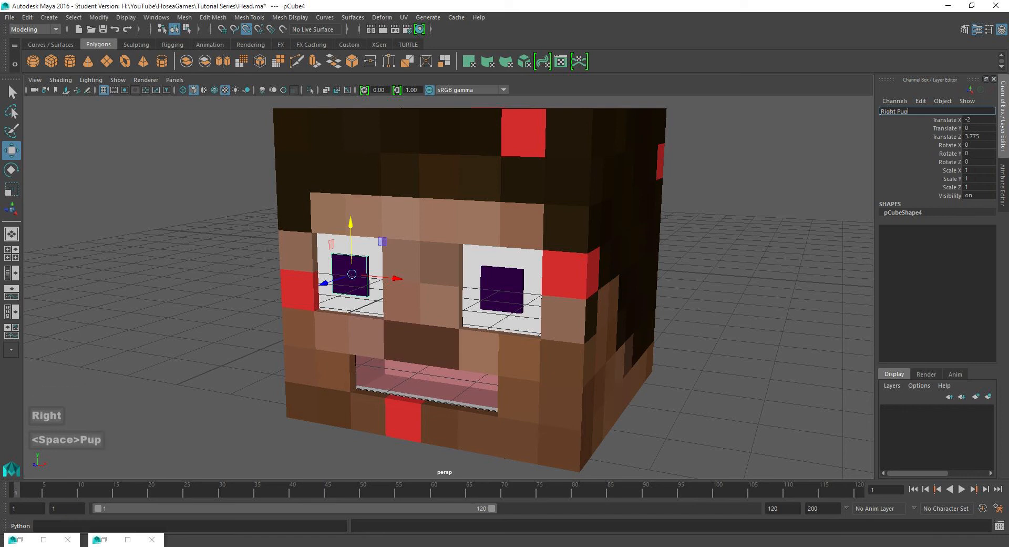
text(l)
key(BackSpace)
text(il)
key(Return)
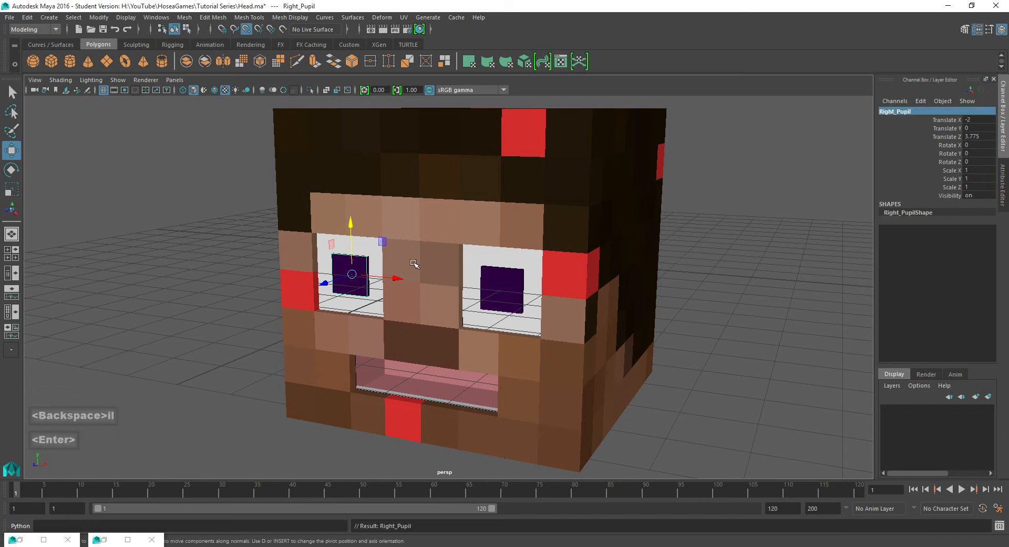
Select the main head cube and rename it Head.
alt+middle_drag(415, 265, 509, 259)
alt+drag(509, 260, 451, 298)
alt+middle_drag(451, 298, 448, 334)
alt+drag(447, 334, 514, 333)
alt+middle_drag(514, 334, 466, 331)
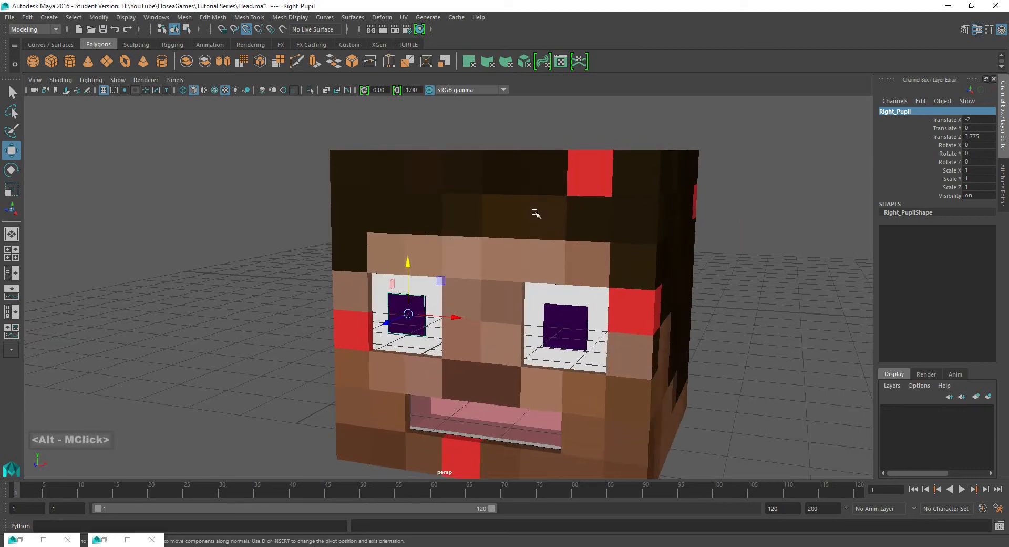
double_click(536, 214)
click(899, 112)
text(Head)
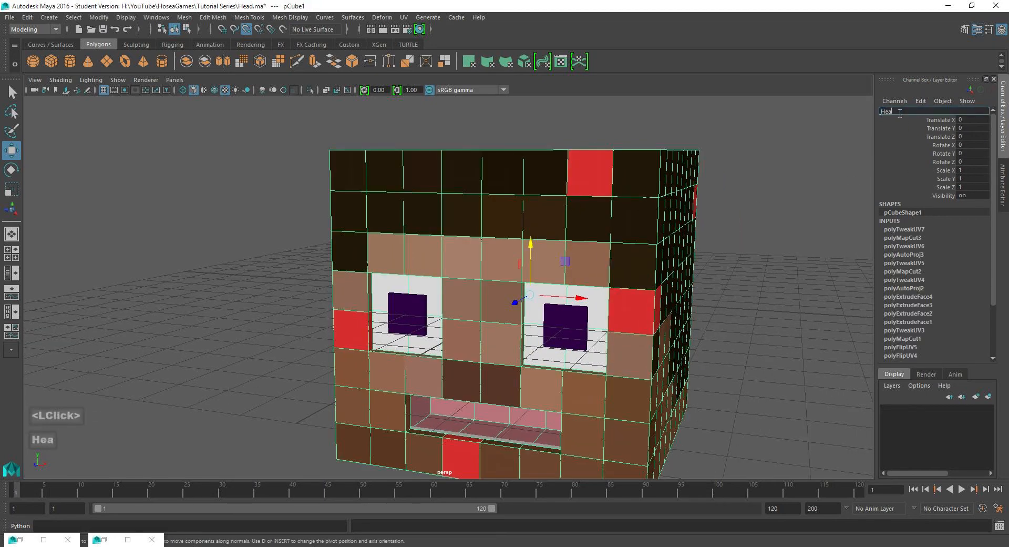
key(Return)
Duplicate the head mesh, delete the original with its construction history, and rename the duplicate Head.
scroll(594, 287, down, 3)
scroll(595, 287, up, 2)
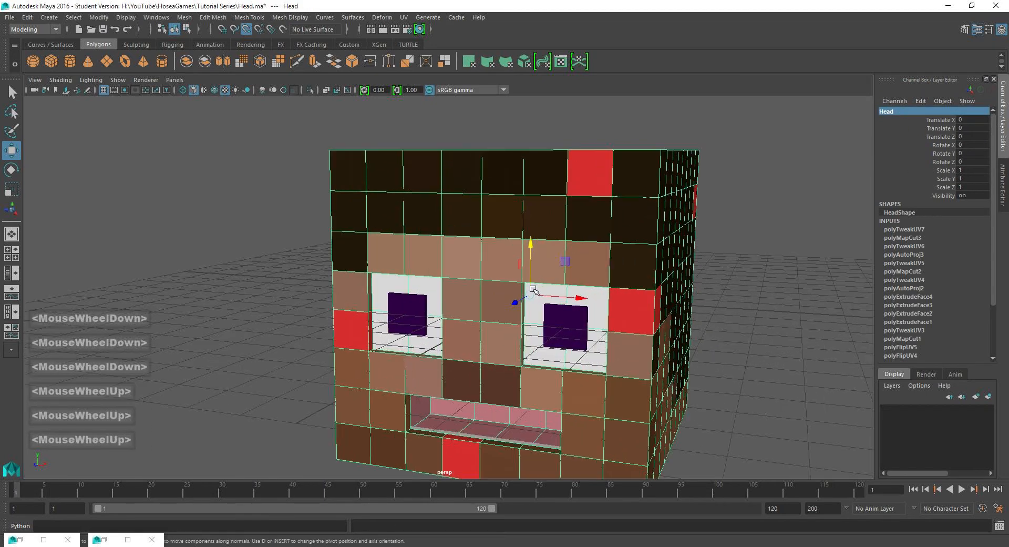
alt+middle_drag(528, 315, 513, 308)
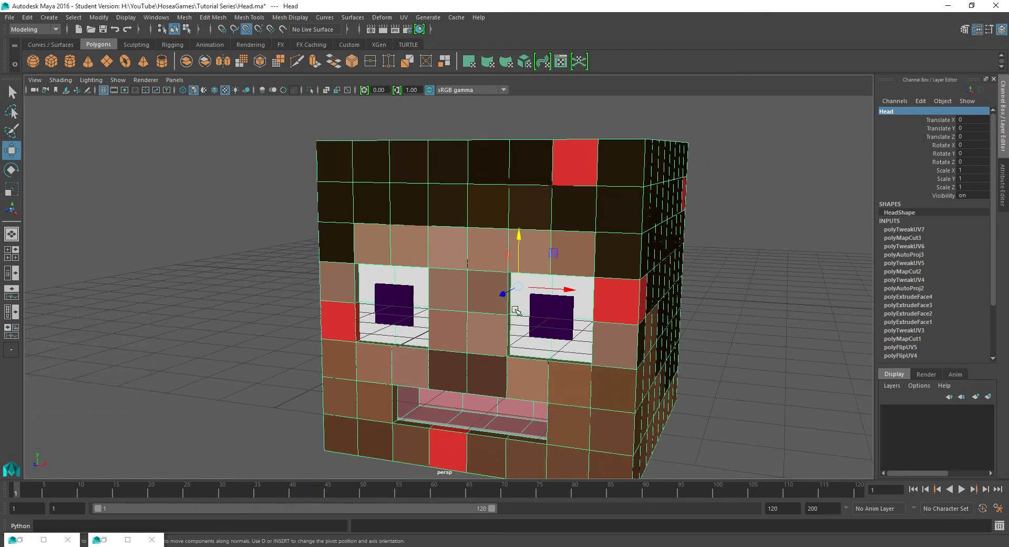
key(ctrl+d)
click(467, 240)
key(Delete)
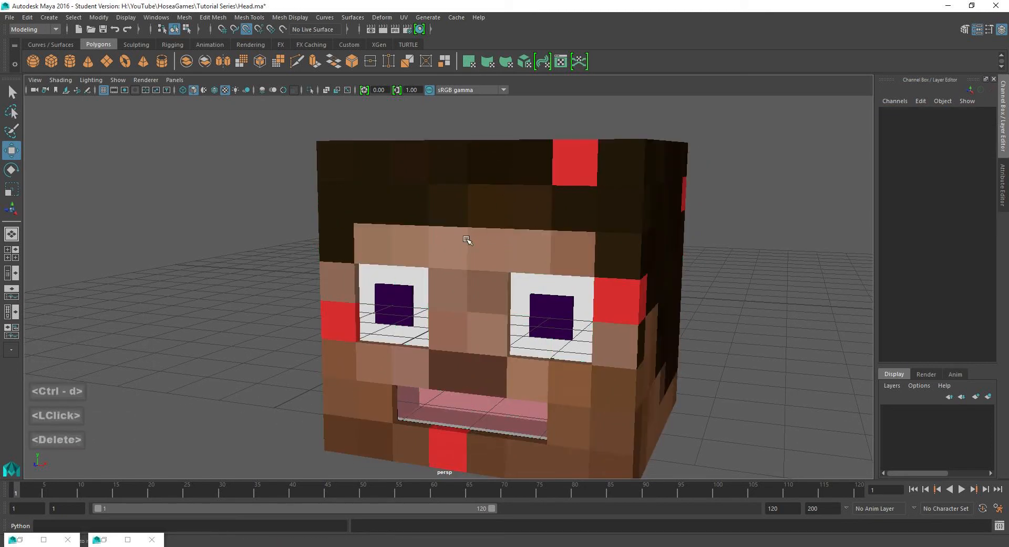
click(477, 291)
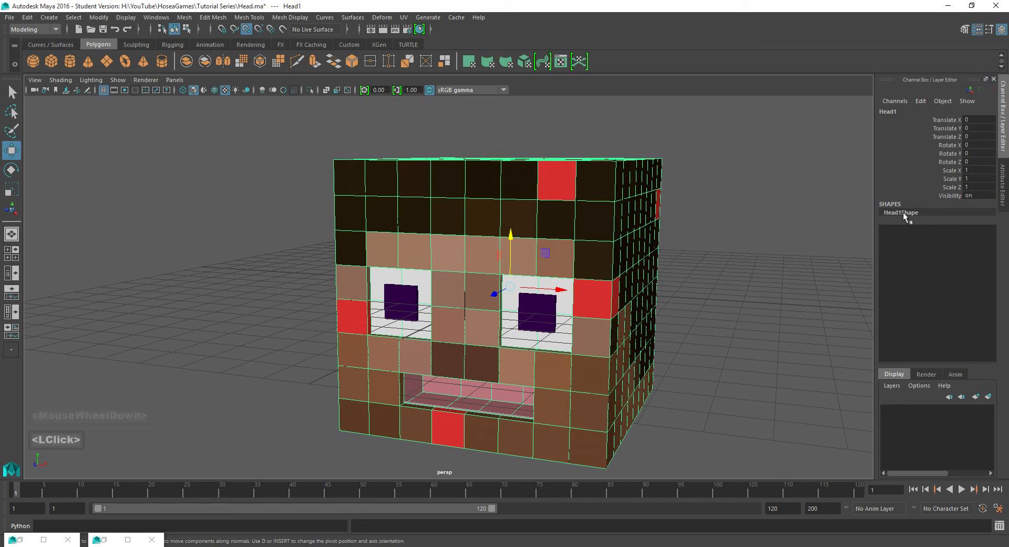
double_click(893, 111)
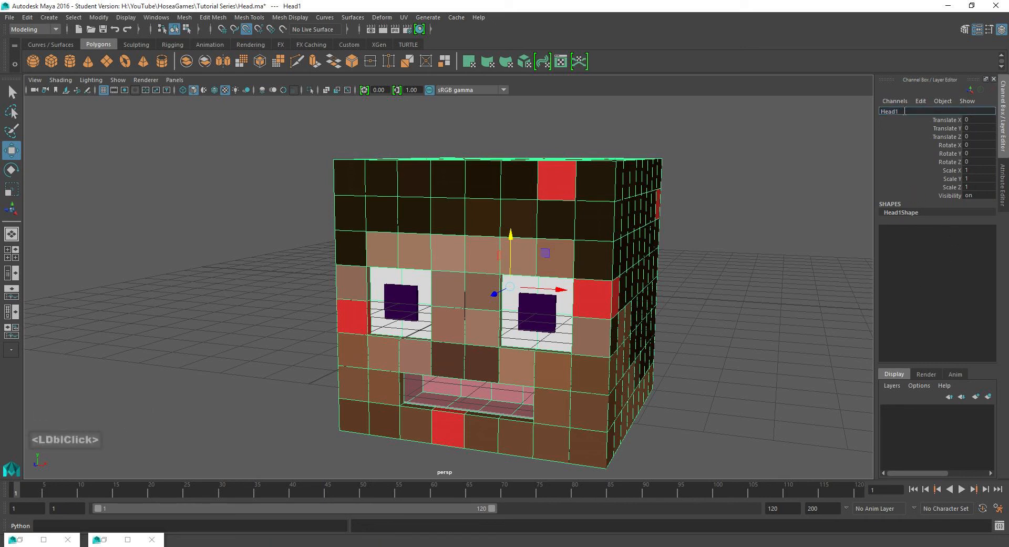
key(BackSpace)
key(Return)
Switch to the OneNote checklist, tick off "Making the inside mouth" and "Making the teeth", and minimize OneNote.
scroll(534, 295, up, 2)
alt+middle_drag(532, 292, 527, 271)
alt+drag(505, 349, 441, 336)
alt+middle_drag(563, 307, 506, 316)
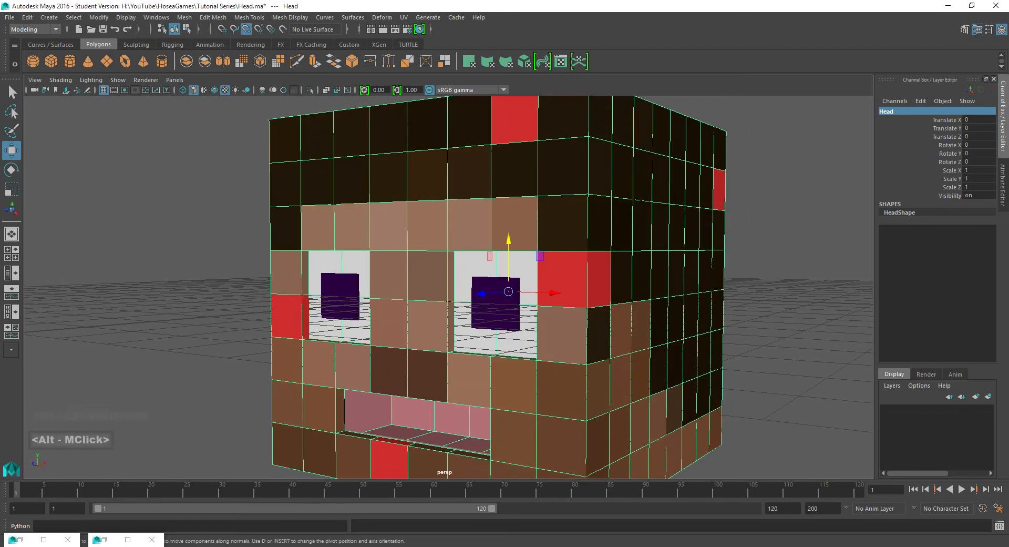
click(236, 546)
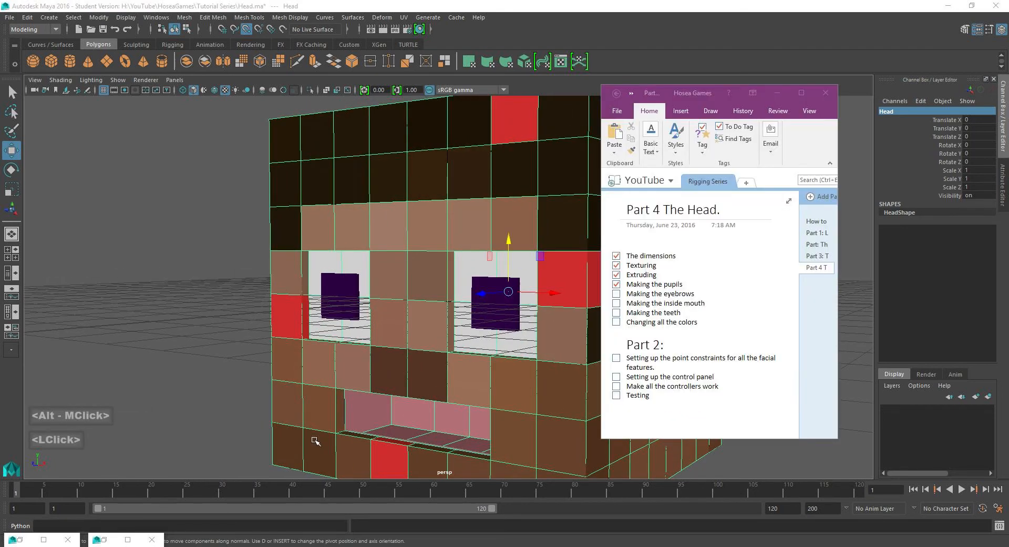
click(616, 303)
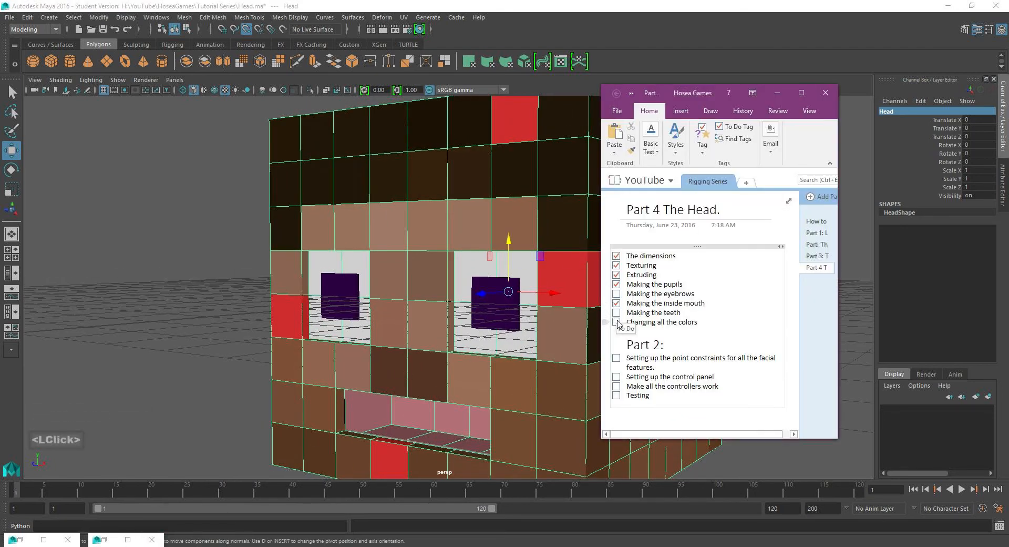
click(617, 313)
click(777, 95)
Create a polygon cube and move it out in front of the face to Translate Z 7 using grid snapping.
scroll(581, 259, down, 3)
alt+middle_drag(574, 258, 540, 309)
alt+drag(540, 309, 503, 310)
alt+middle_drag(503, 309, 523, 285)
click(51, 61)
alt+drag(498, 282, 463, 294)
drag(321, 349, 321, 349)
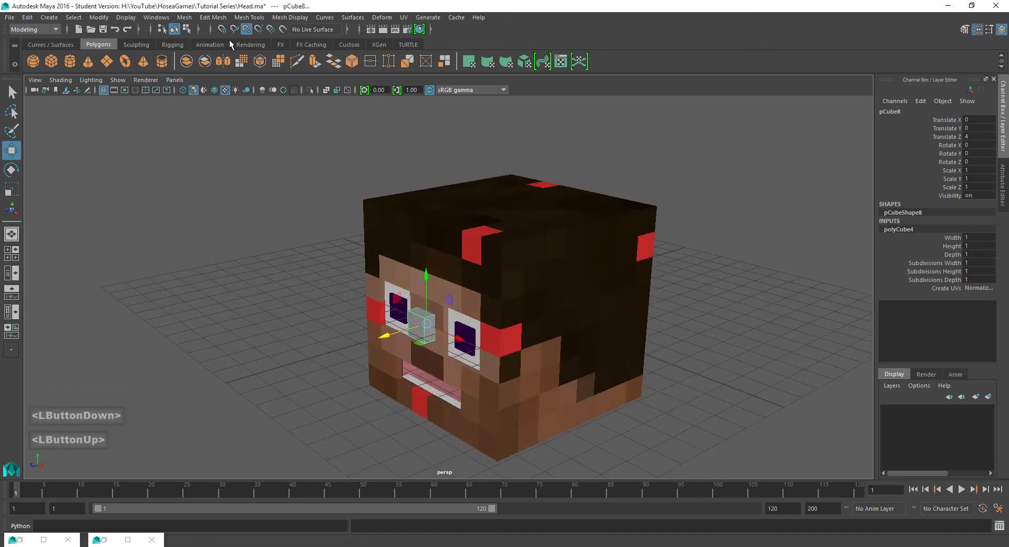
click(247, 31)
click(222, 30)
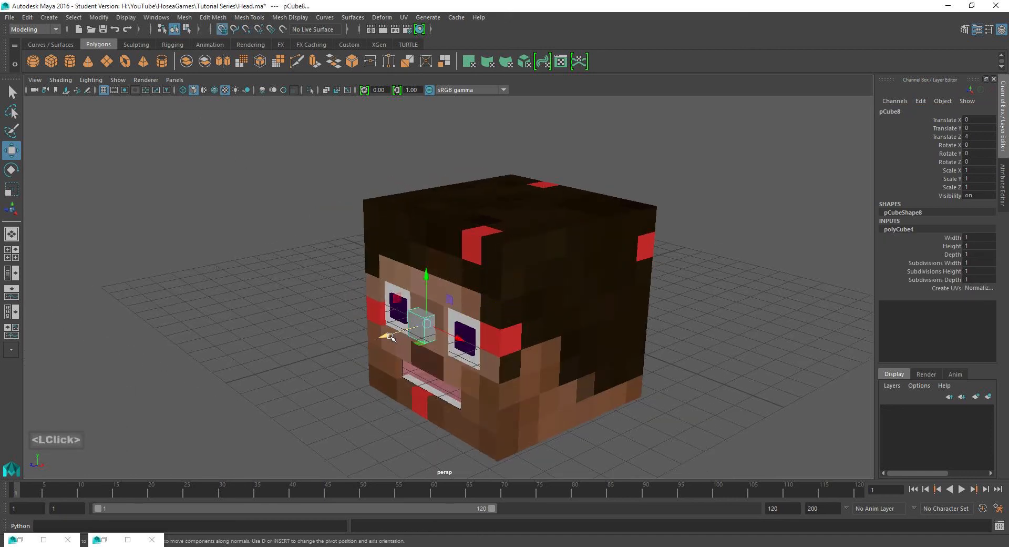
drag(391, 337, 313, 356)
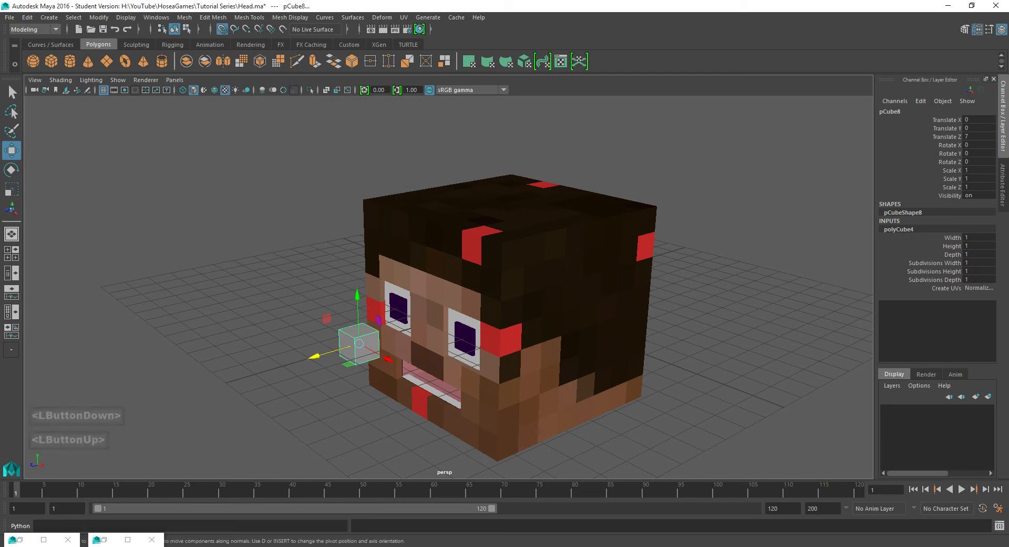
Set the new cube's depth to 0.4 and its width to 2.
click(971, 254)
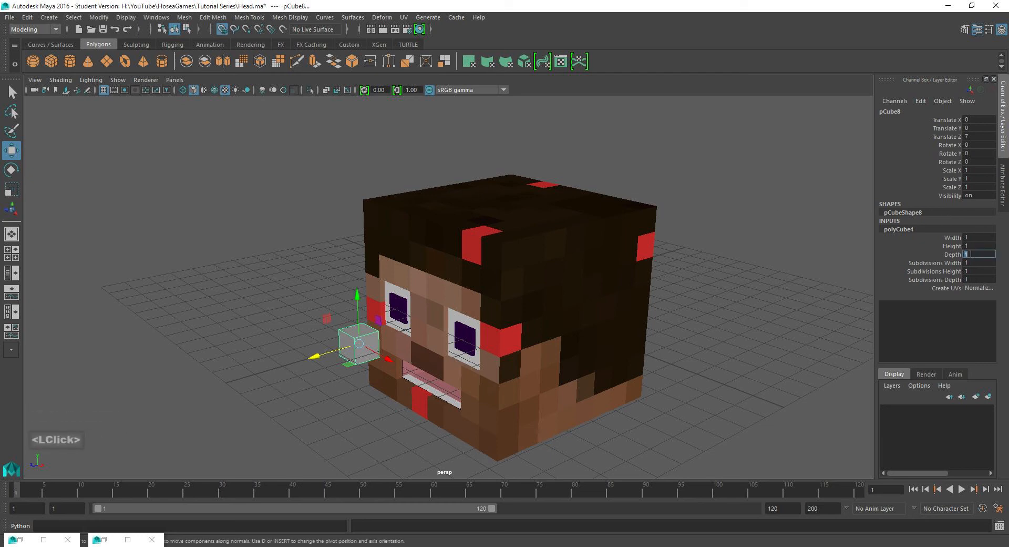
text(.4)
key(Return)
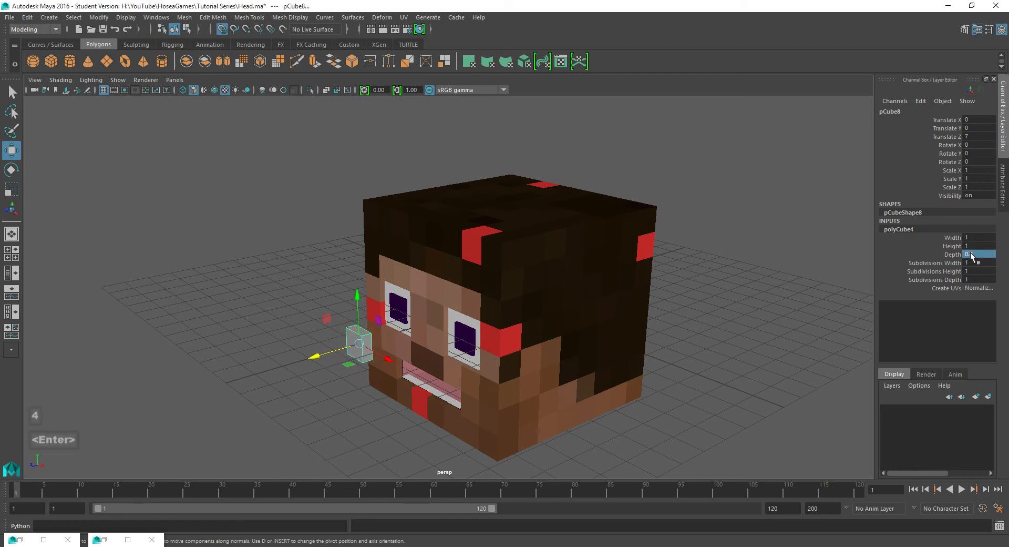
click(973, 237)
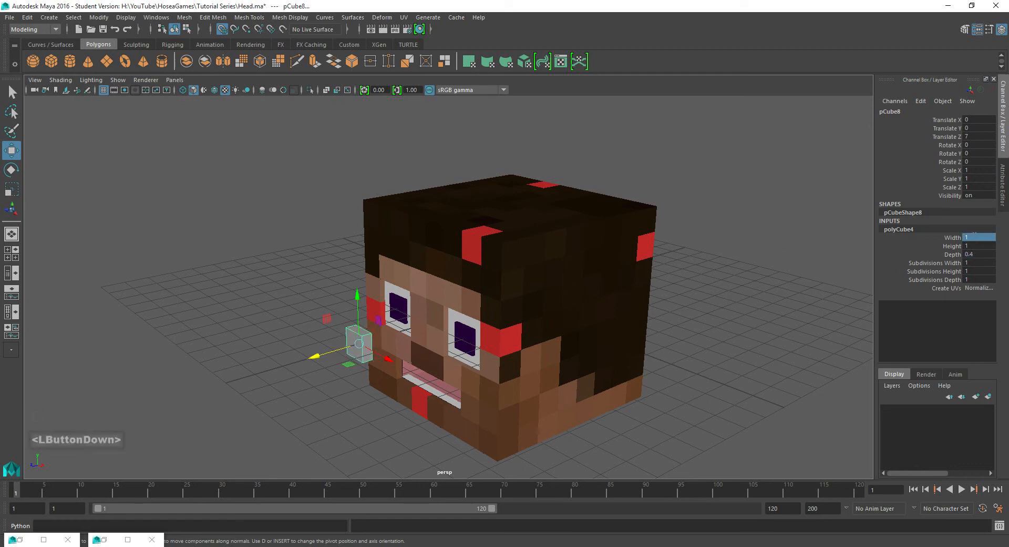
text(2)
key(Return)
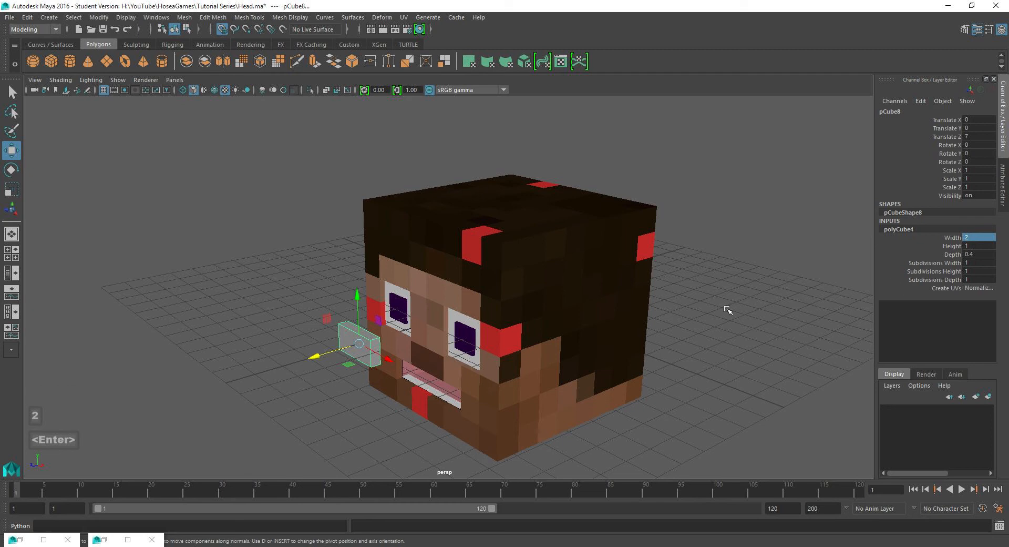
Try a height of 0.9 on the eyebrow cube against the face and set it back to 1.
click(968, 246)
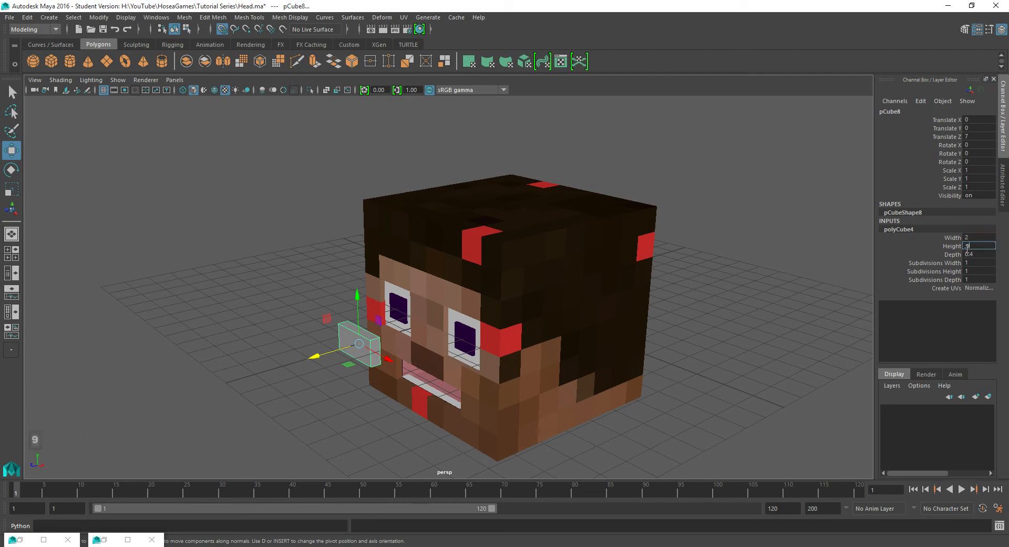
key(Return)
scroll(484, 289, up, 3)
alt+drag(484, 289, 520, 271)
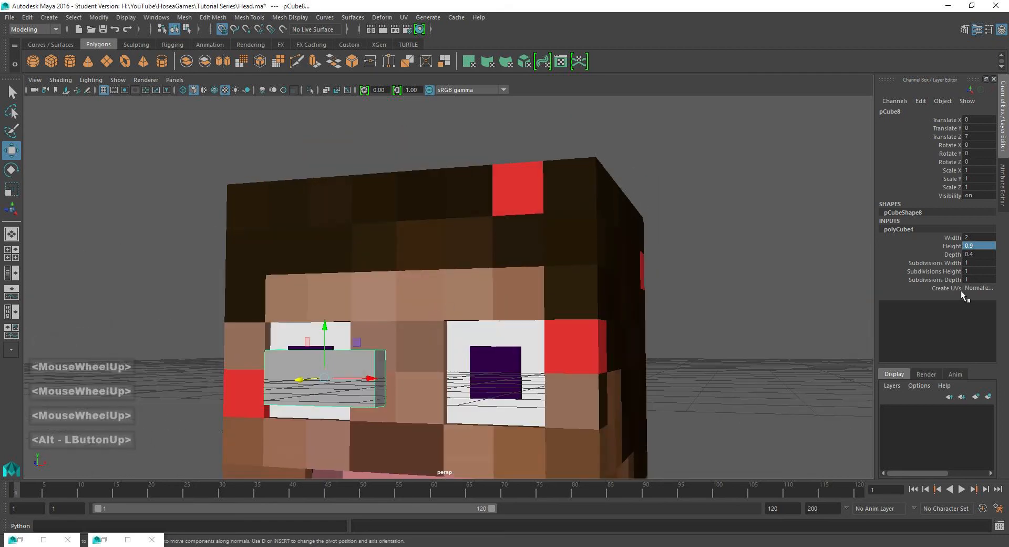
click(972, 246)
text(1)
key(Return)
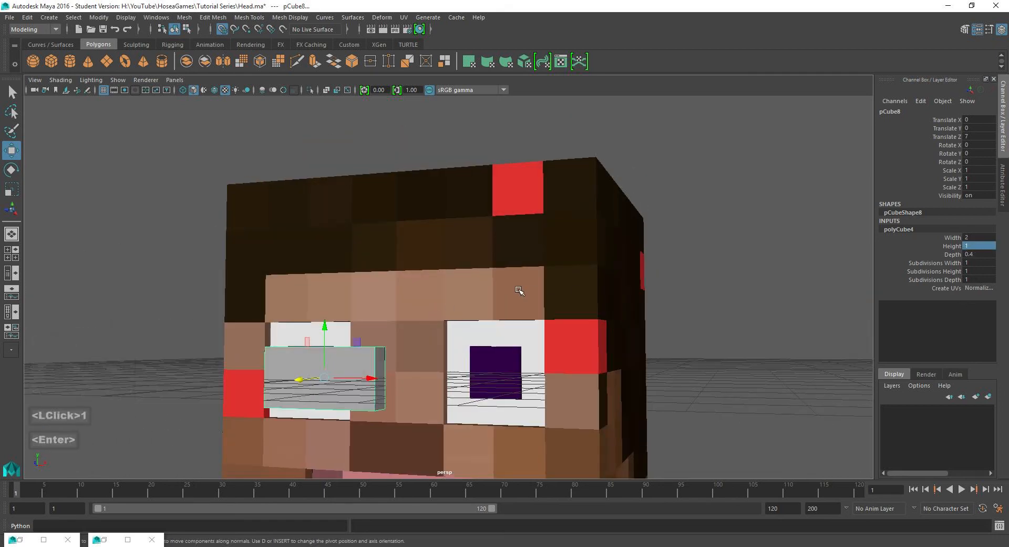
Place the eyebrow block above the right pupil at X -2, Y 2, Z 4, and add a duplicate above the left pupil at X 2.
alt+middle_drag(339, 306, 437, 289)
alt+drag(437, 289, 502, 320)
drag(490, 286, 639, 253)
key(ctrl+d)
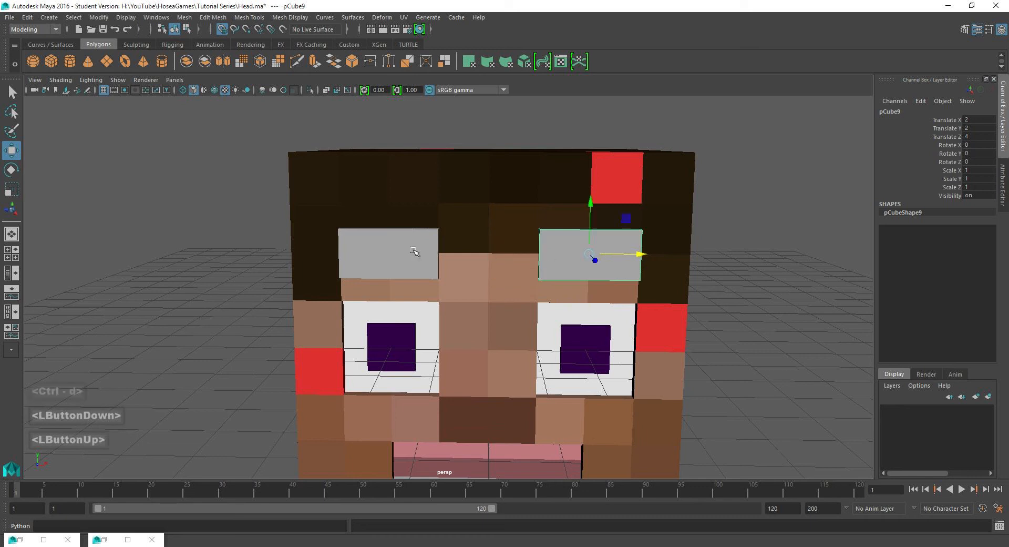
Duplicate the eyebrow block above the right pupil in place and delete the original that still carries construction history.
click(424, 253)
key(ctrl+d)
click(414, 272)
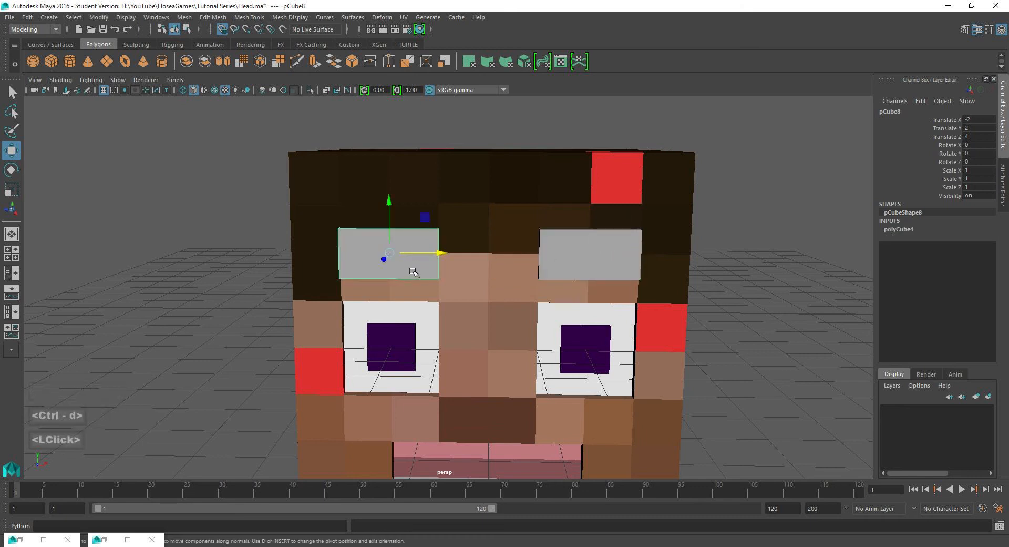
key(Delete)
Rename the remaining block above the right pupil to Right_Eyebrow.
click(405, 263)
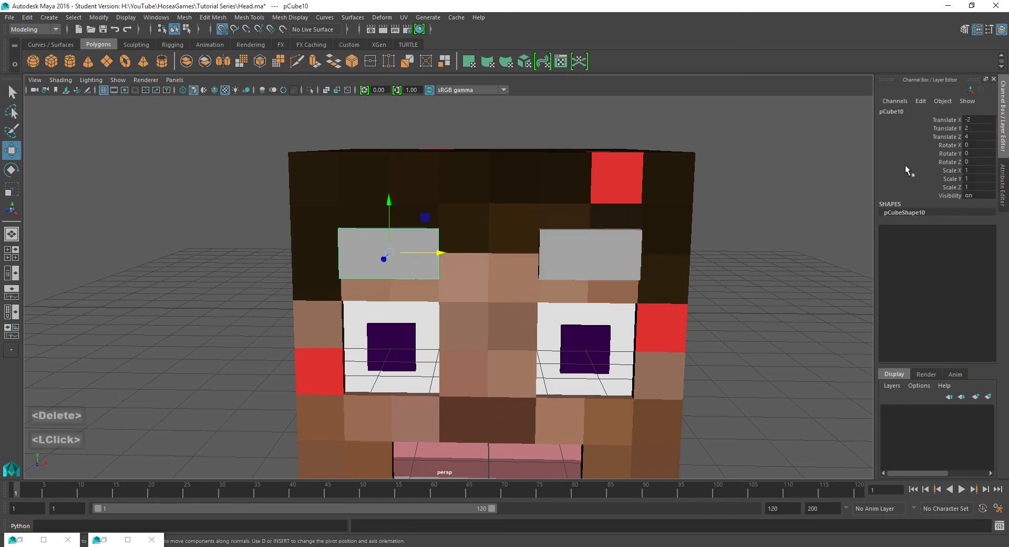
double_click(891, 111)
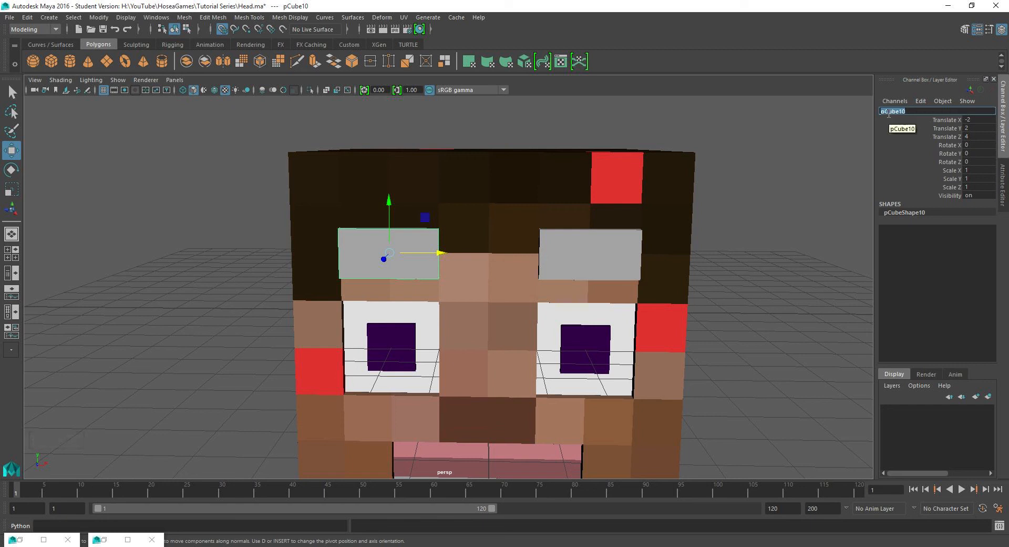
text(Right Eyebrow)
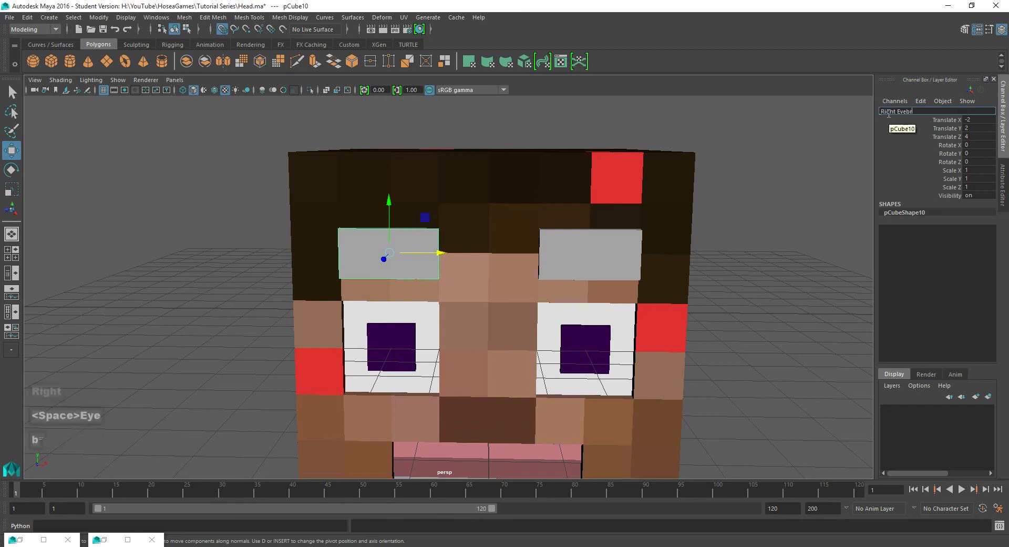
key(Return)
Rename the block above the left pupil, at X 2, to Left_Eyebrow.
click(588, 248)
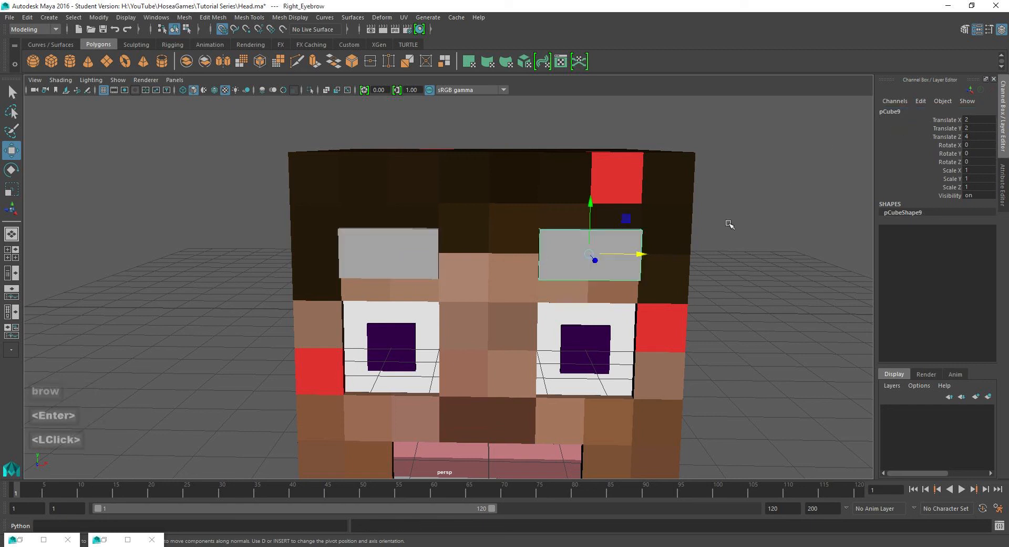
double_click(889, 111)
text(Left E)
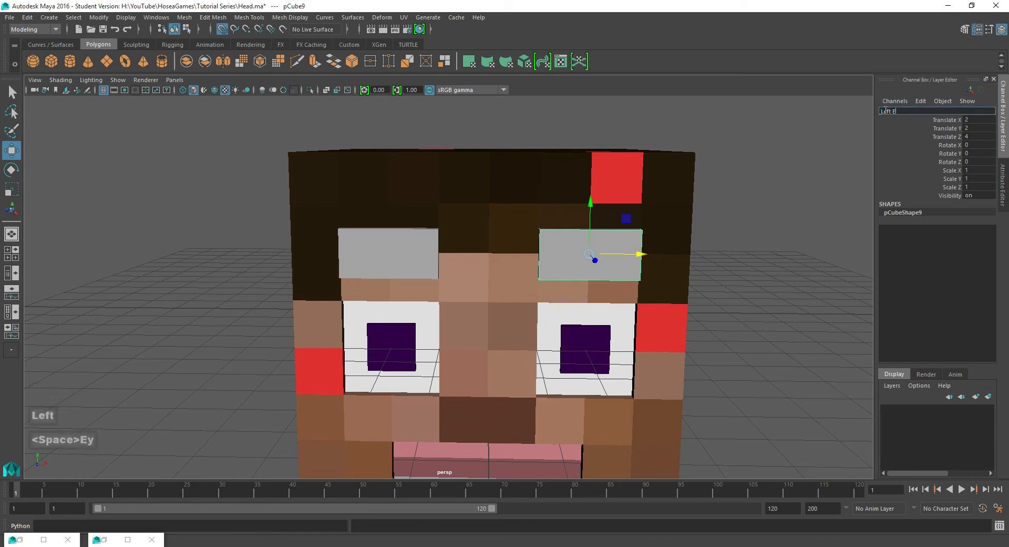
text(ybrow)
key(Return)
Open the Hypershade and create a new Lambert material for the eyebrows.
scroll(570, 202, down, 2)
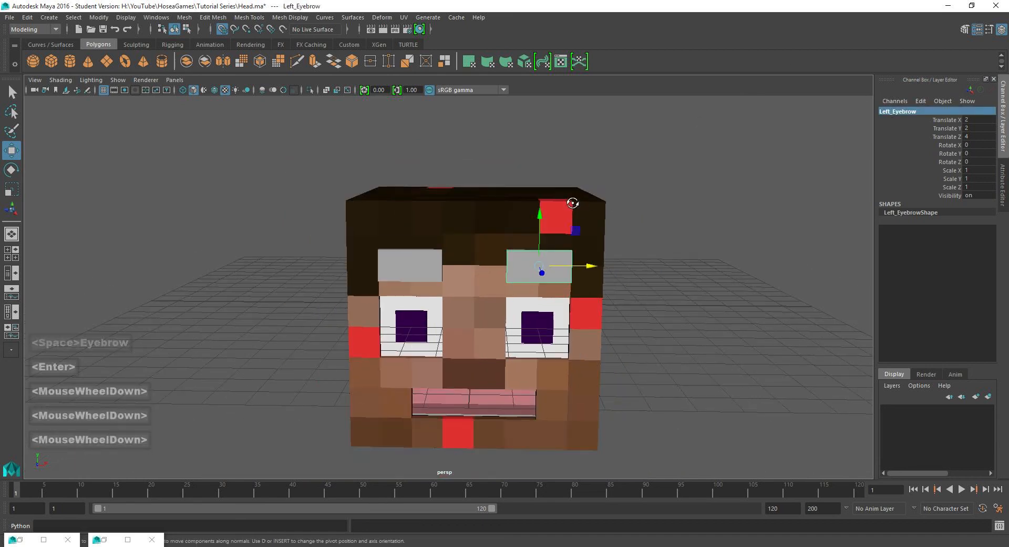
alt+drag(570, 203, 594, 208)
alt+middle_drag(594, 208, 549, 205)
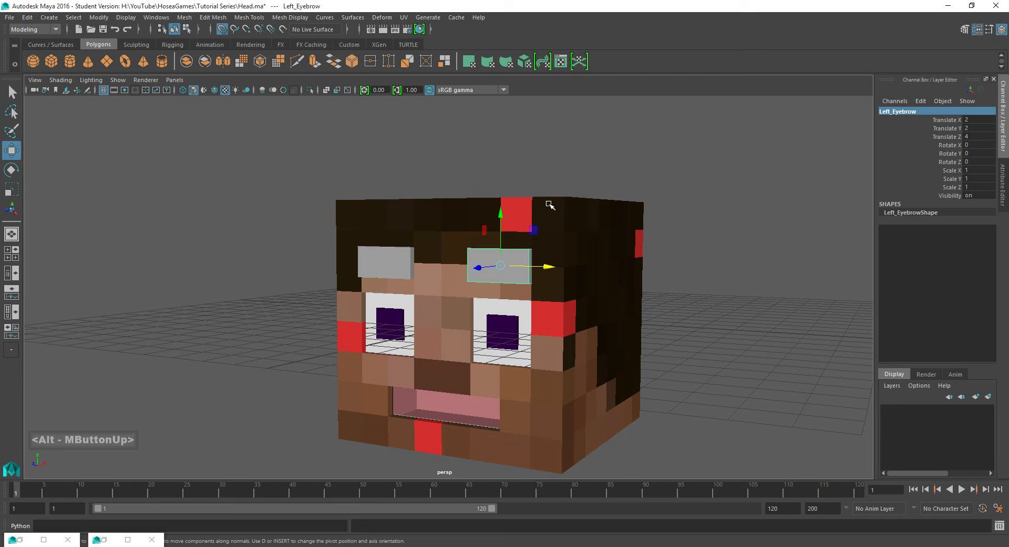
click(421, 30)
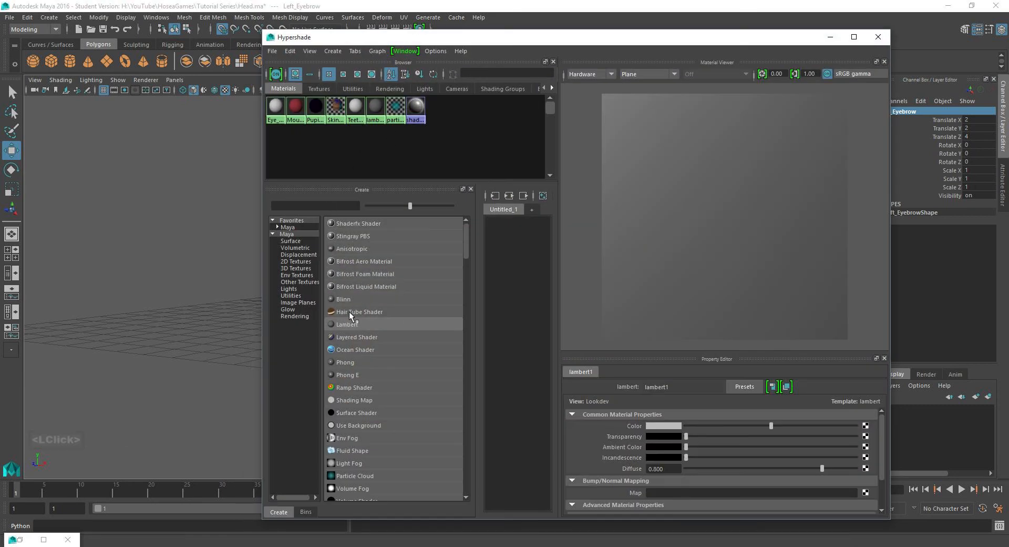
click(351, 325)
scroll(655, 344, down, 4)
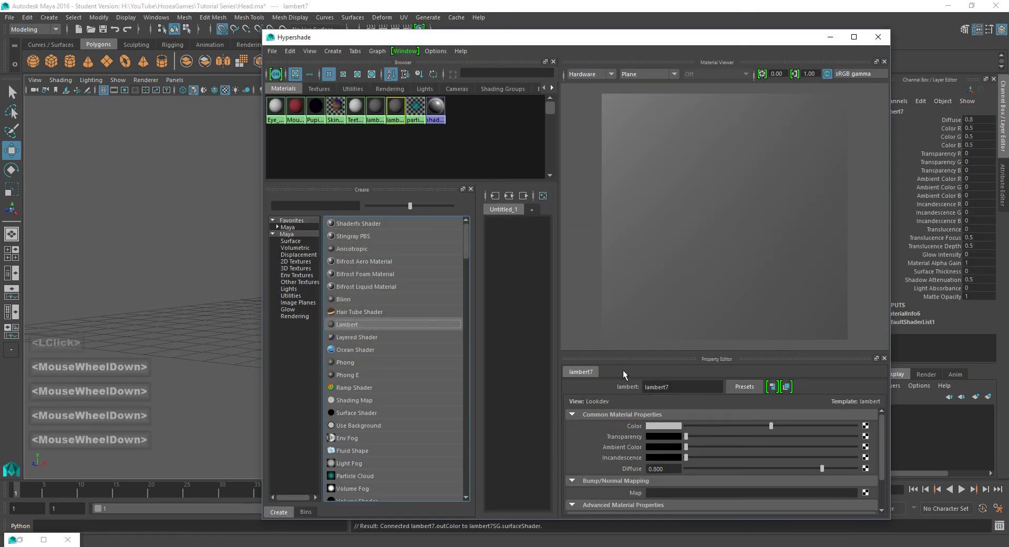
Set the new Lambert's color to a very dark brown, about R 0.034, G 0.012, B 0.
click(671, 425)
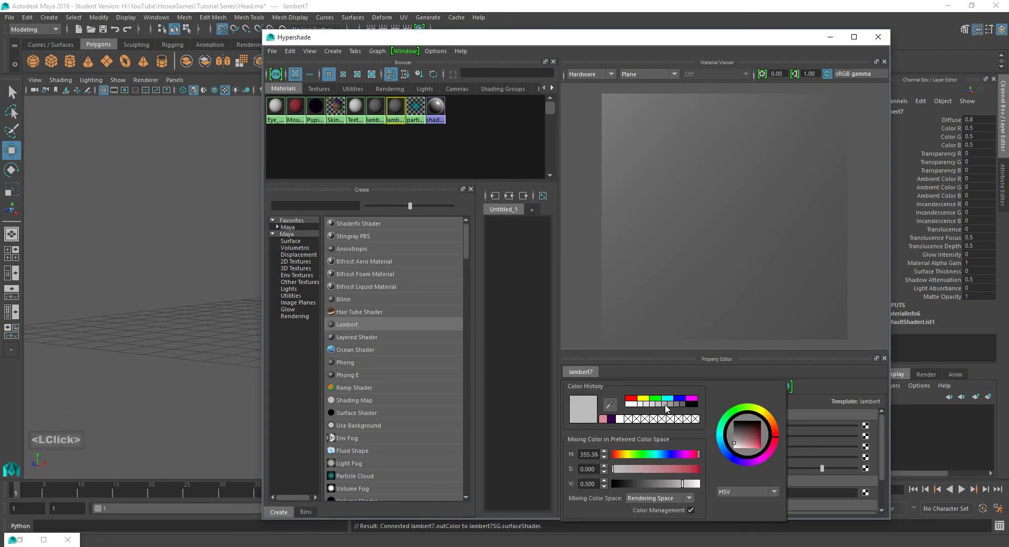
click(778, 432)
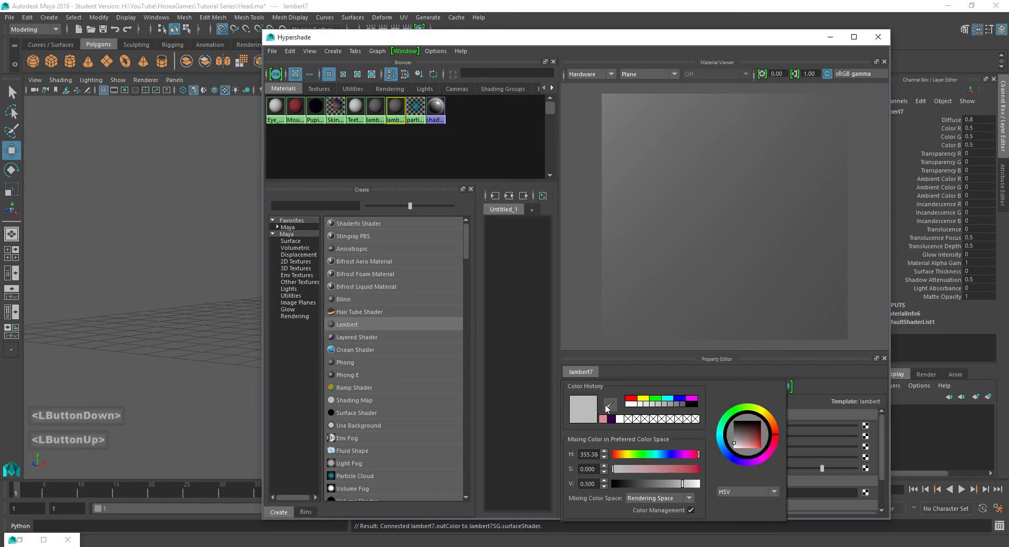
drag(749, 446, 778, 426)
click(778, 434)
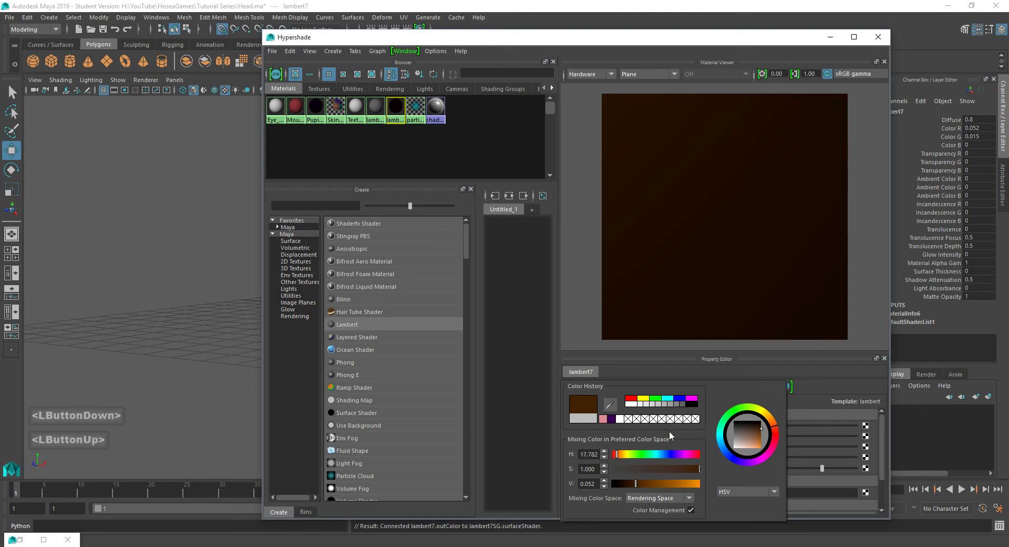
drag(637, 482, 632, 479)
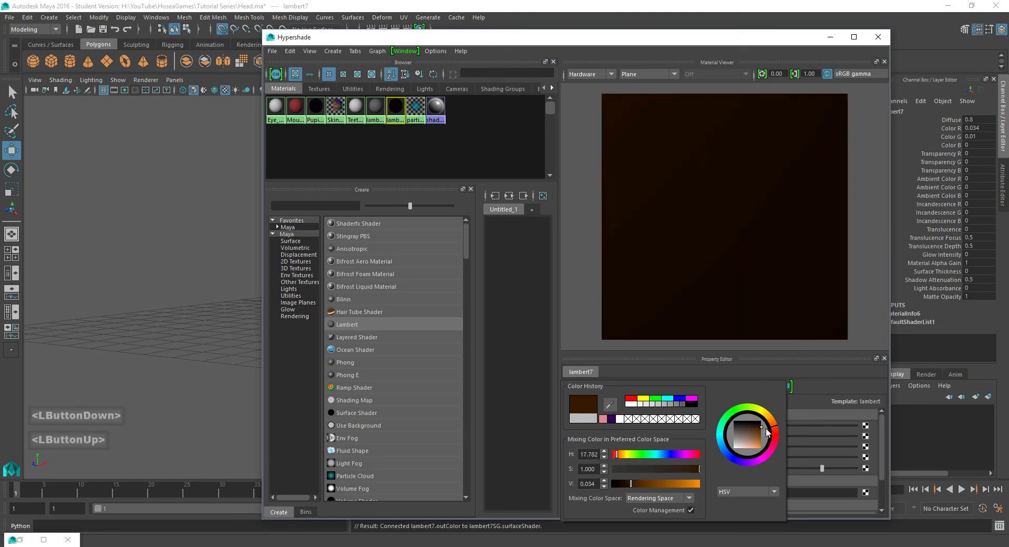
drag(777, 426, 777, 428)
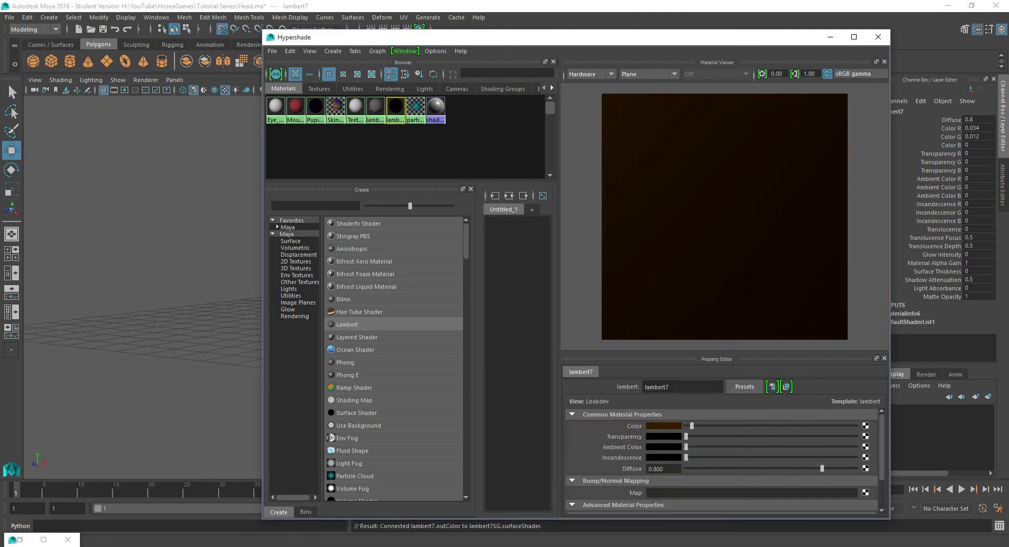
Rename the new Lambert material to Eyebrow_Color.
click(904, 113)
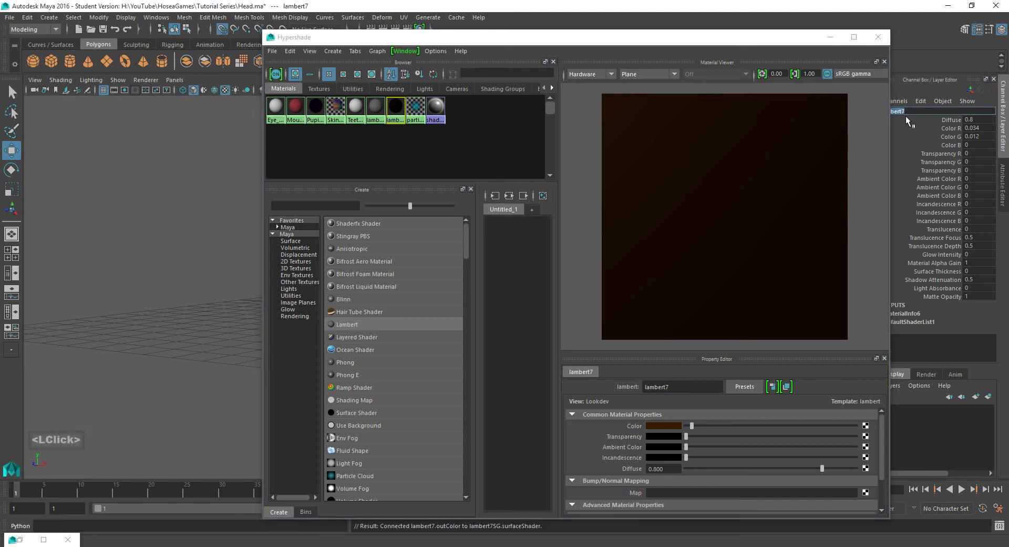
text(Eyevb)
key(BackSpace)
key(BackSpace)
text(bro)
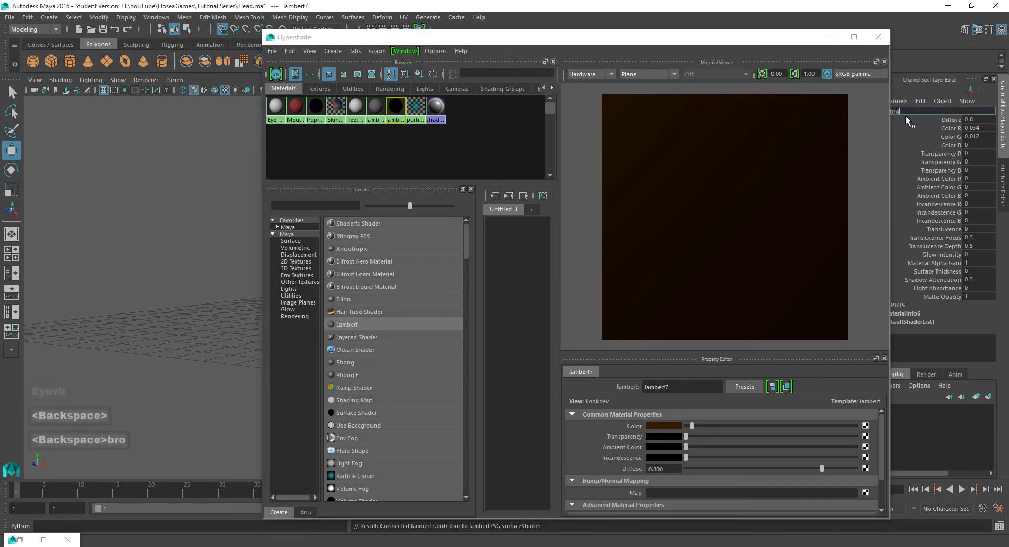
text(w Color)
key(Return)
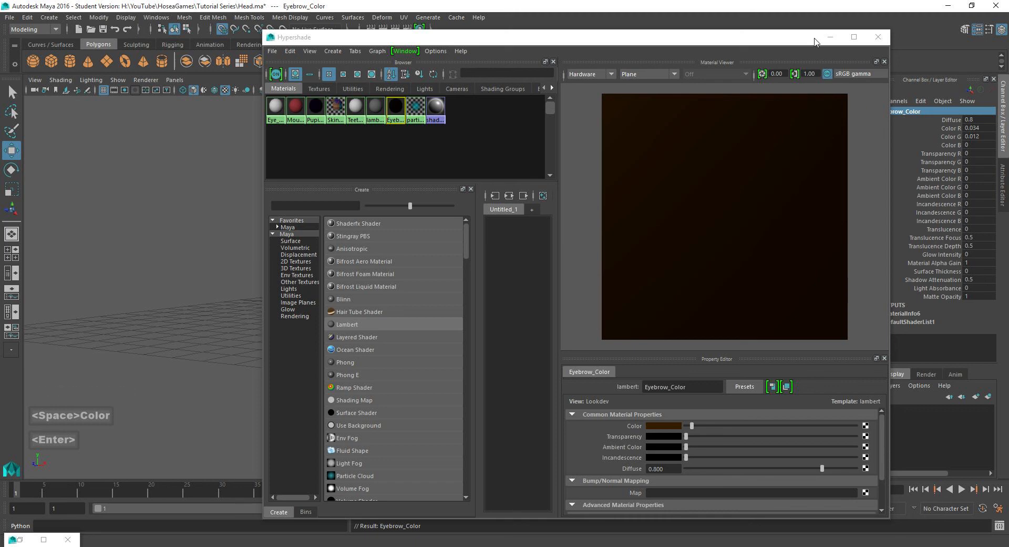
Assign the Eyebrow_Color material to both eyebrow blocks, close the Hypershade and clear the selection.
drag(810, 38, 677, 61)
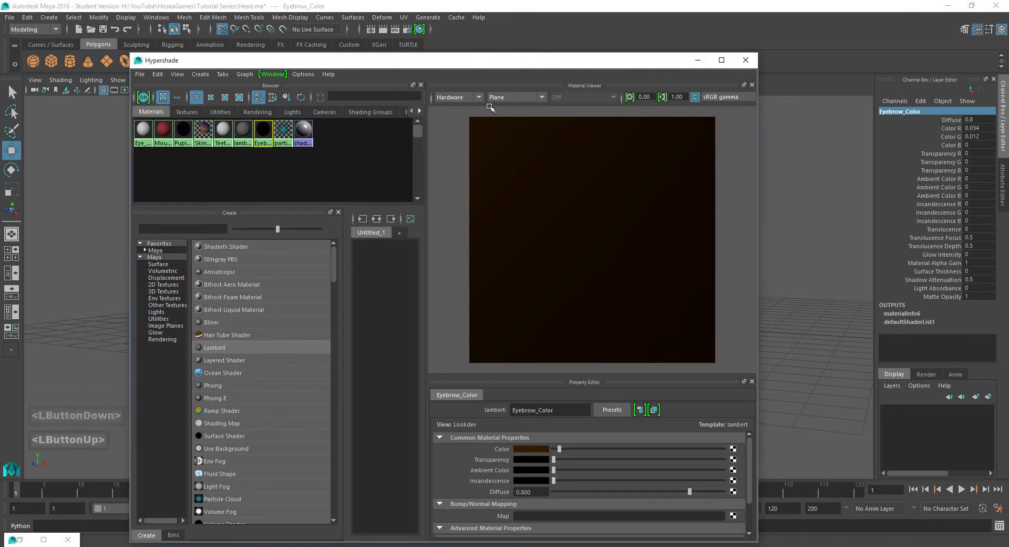
drag(423, 62, 782, 94)
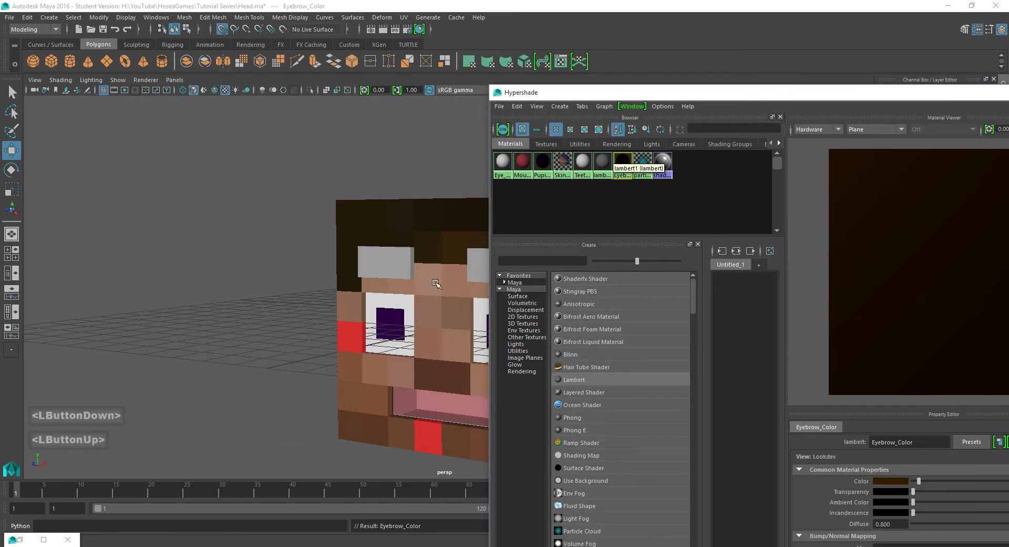
click(399, 262)
shift+click(479, 266)
right_click(627, 164)
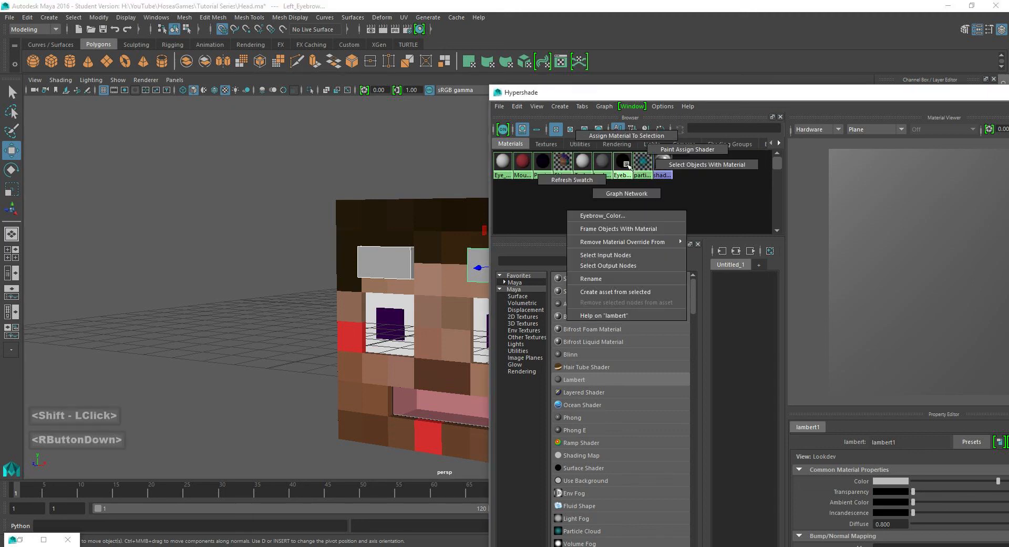
right_drag(627, 164, 631, 136)
alt+middle_drag(469, 232, 363, 213)
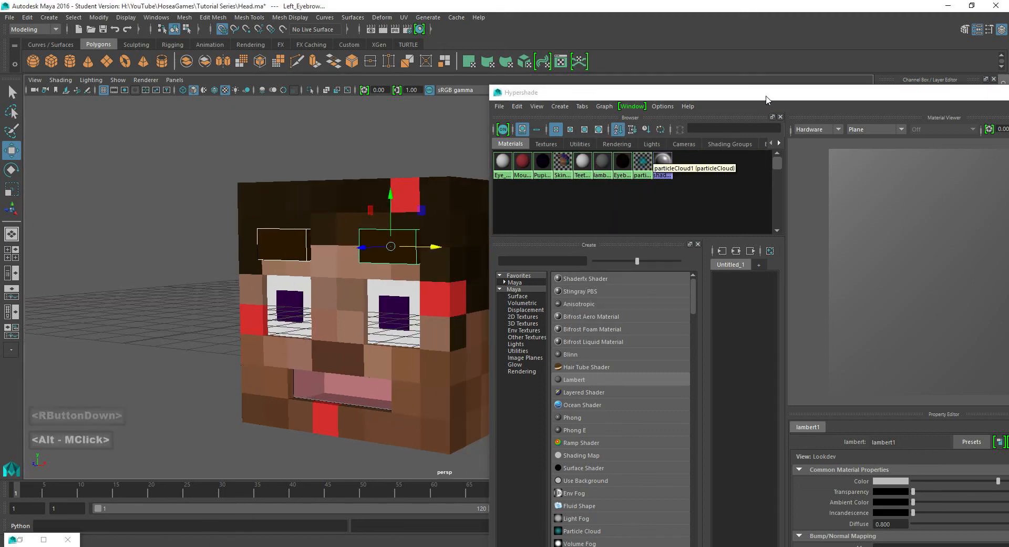
drag(767, 99, 493, 71)
click(822, 63)
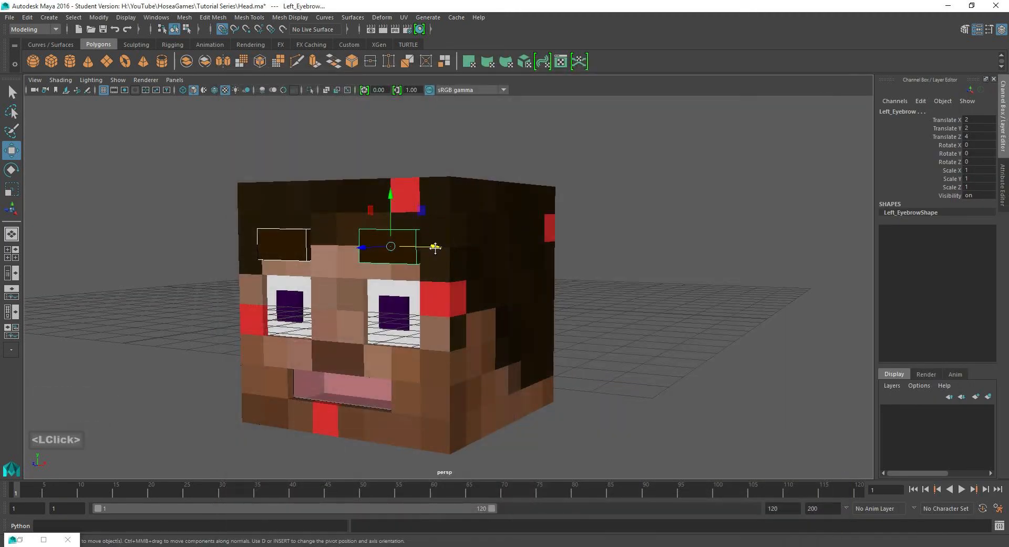
alt+middle_drag(435, 248, 531, 198)
click(471, 206)
scroll(514, 212, up, 1)
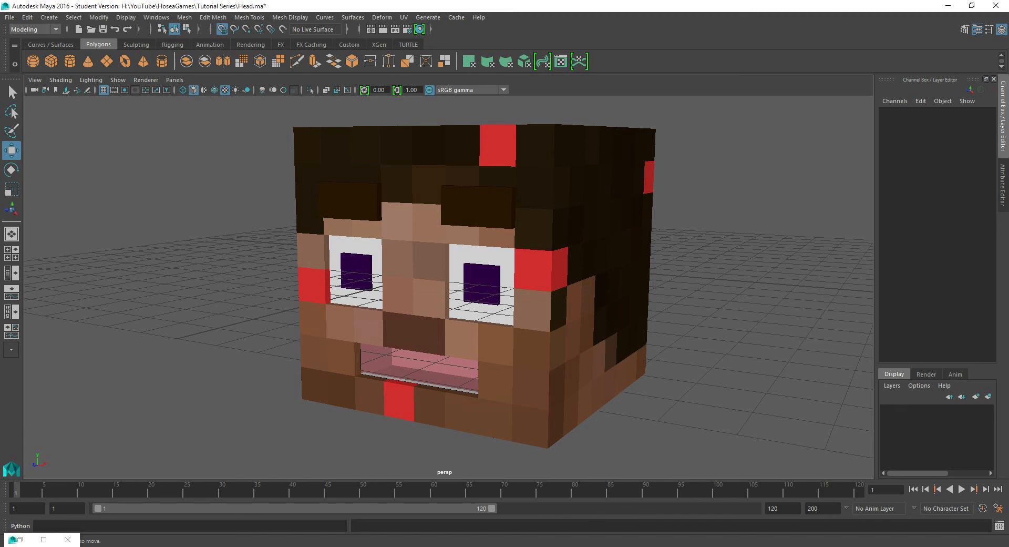
Switch to the OneNote checklist, tick off "Making the eyebrows" and "Changing all the colors", and return to Maya.
click(210, 546)
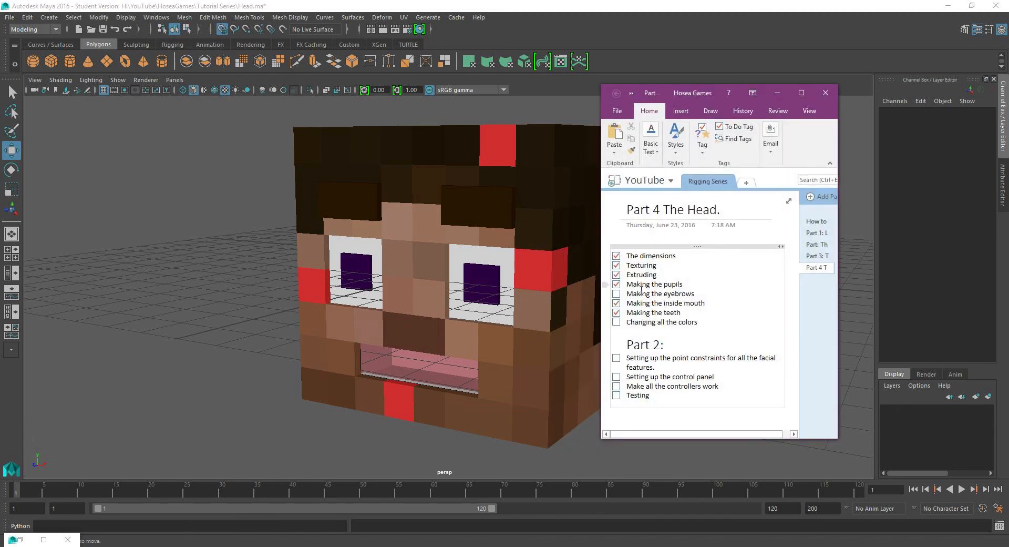
click(617, 293)
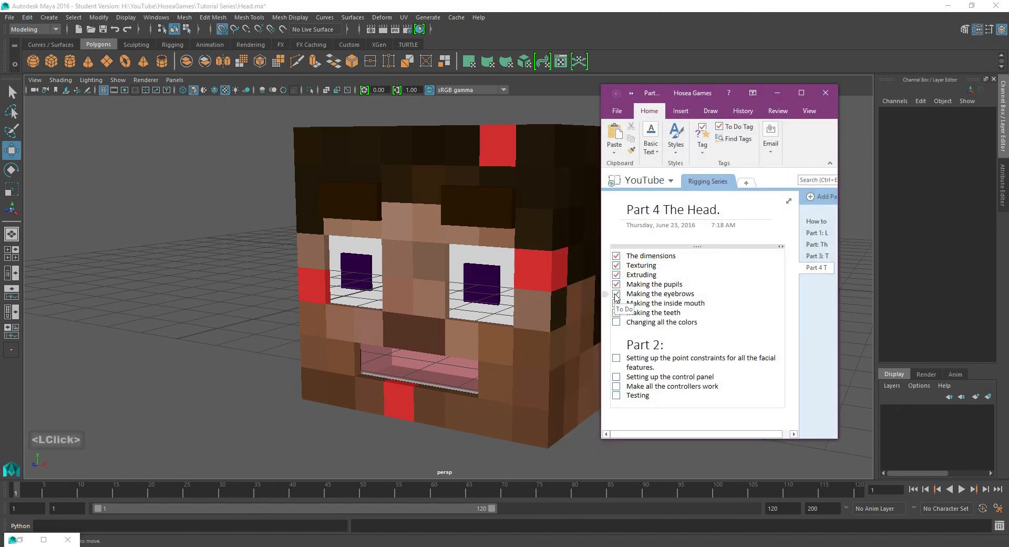
click(617, 303)
click(616, 313)
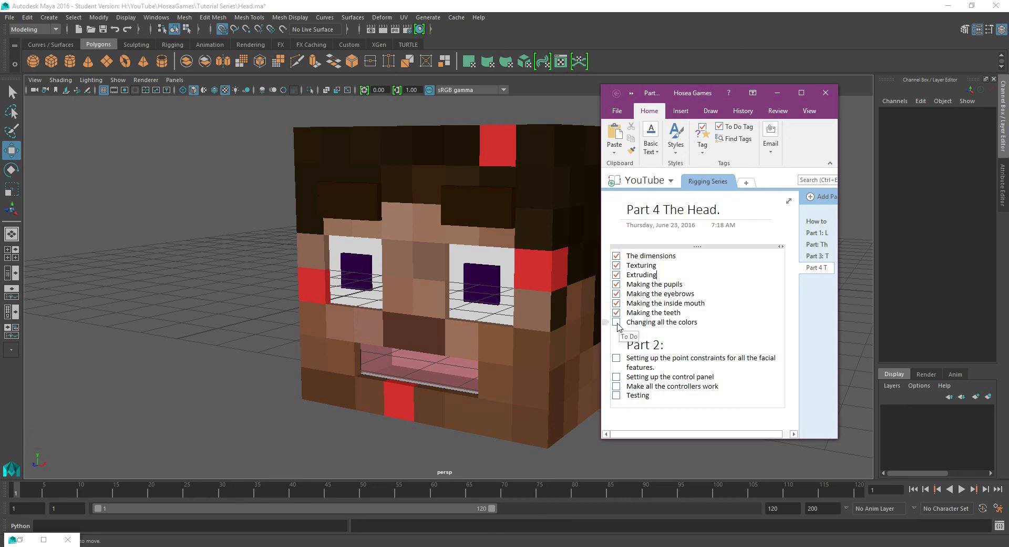
click(616, 322)
click(778, 93)
Recolor the Eyebrow_Color material in the Hypershade by sampling a dark brown hair pixel on the head's front with the eyedropper.
alt+middle_drag(514, 220, 501, 239)
click(499, 237)
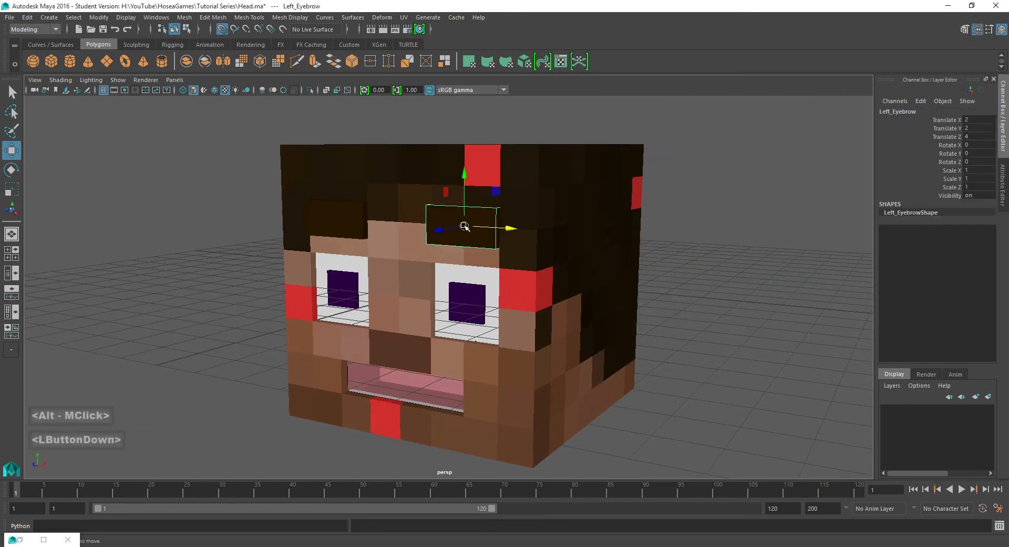
shift+click(358, 224)
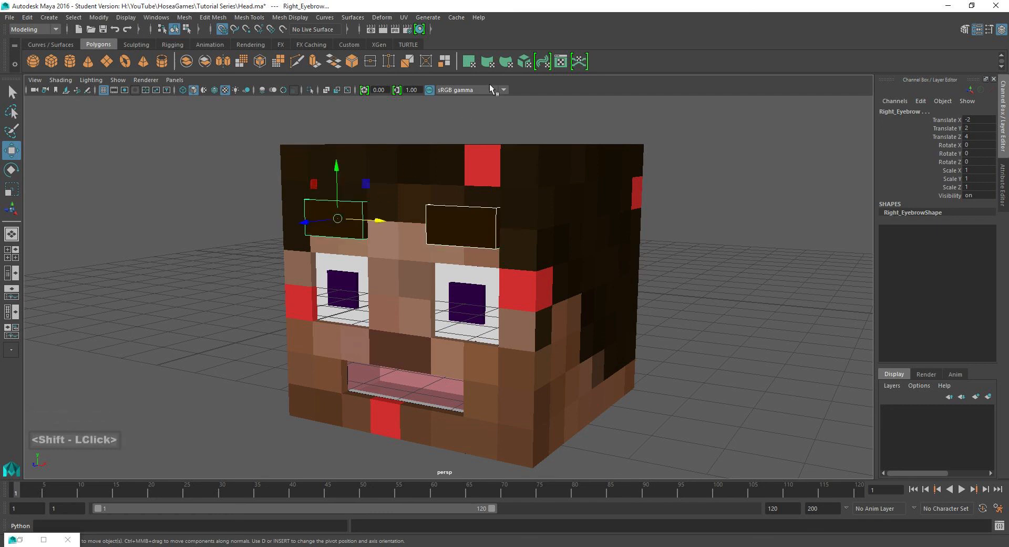
click(420, 29)
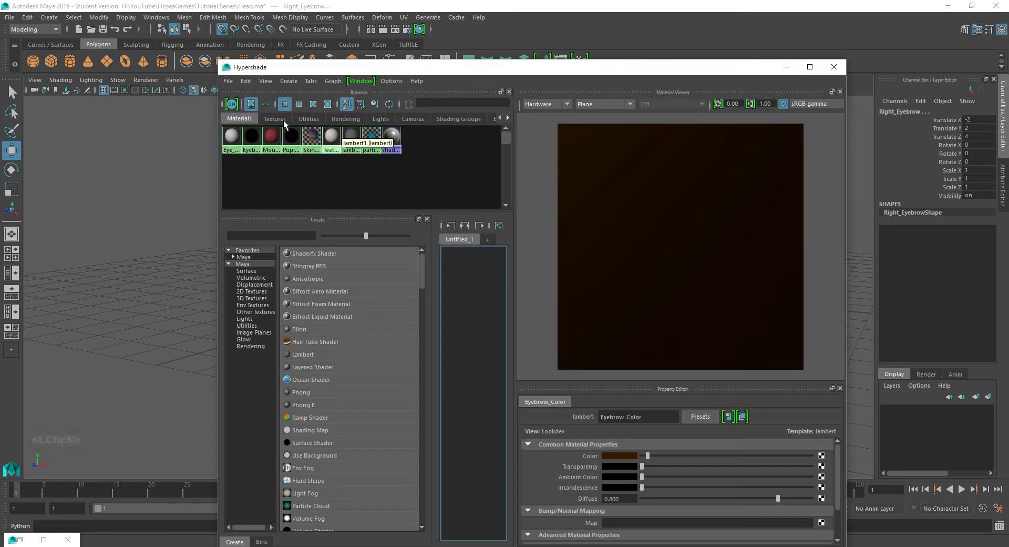
drag(336, 66, 617, 44)
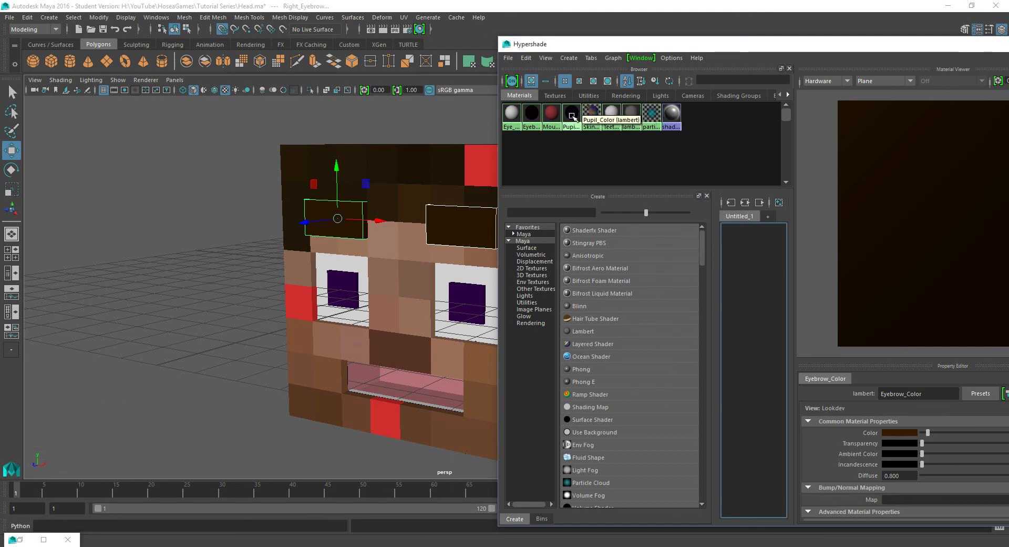
click(532, 113)
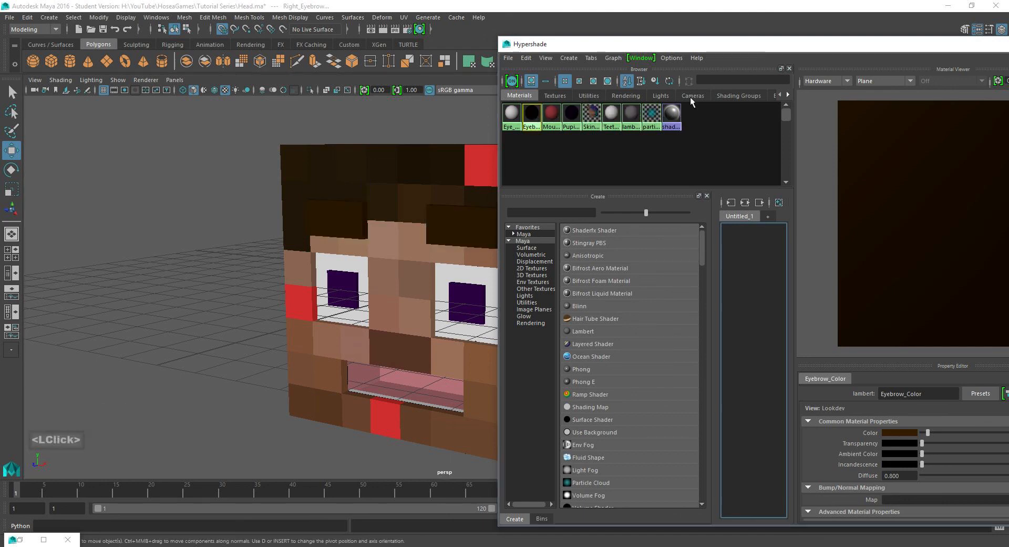
click(896, 433)
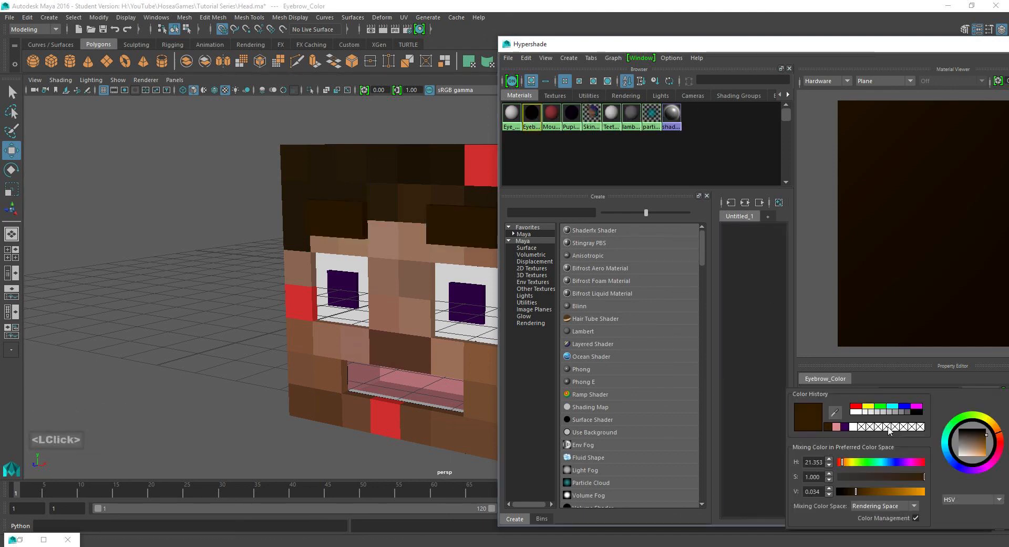
click(834, 413)
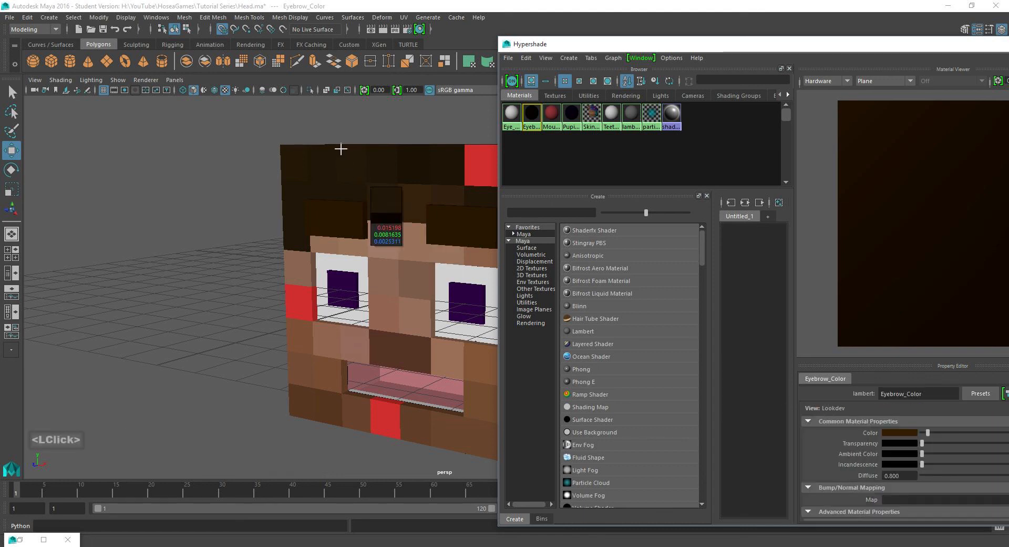
click(449, 175)
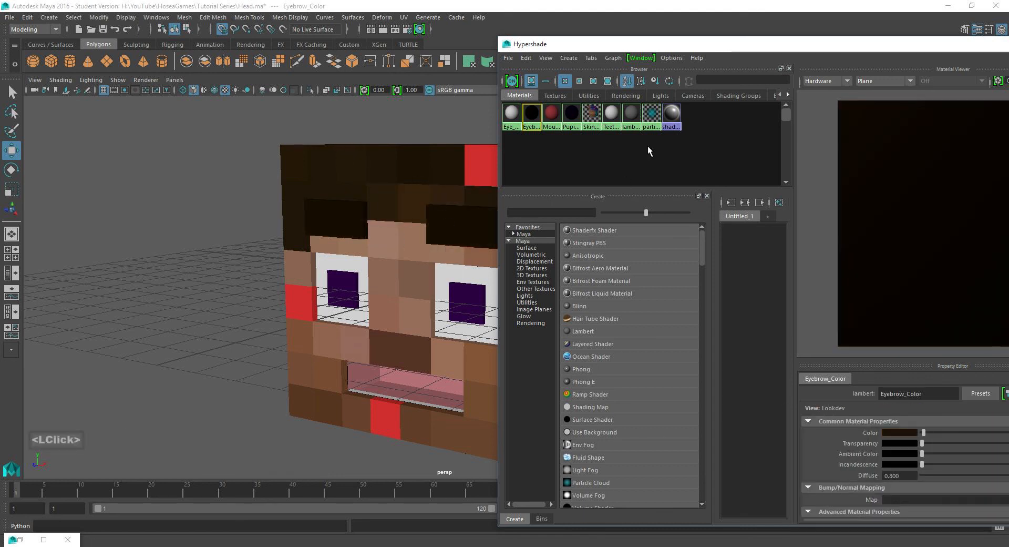
Resample the Eyebrow_Color material's color from the brown hair pixel above and between the eyebrows, and close the Hypershade.
click(894, 432)
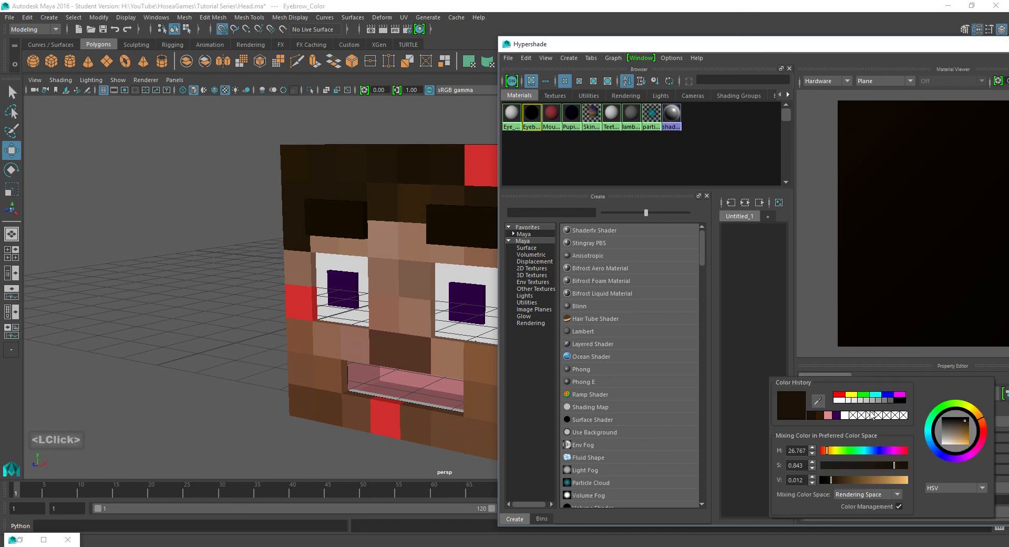
click(819, 402)
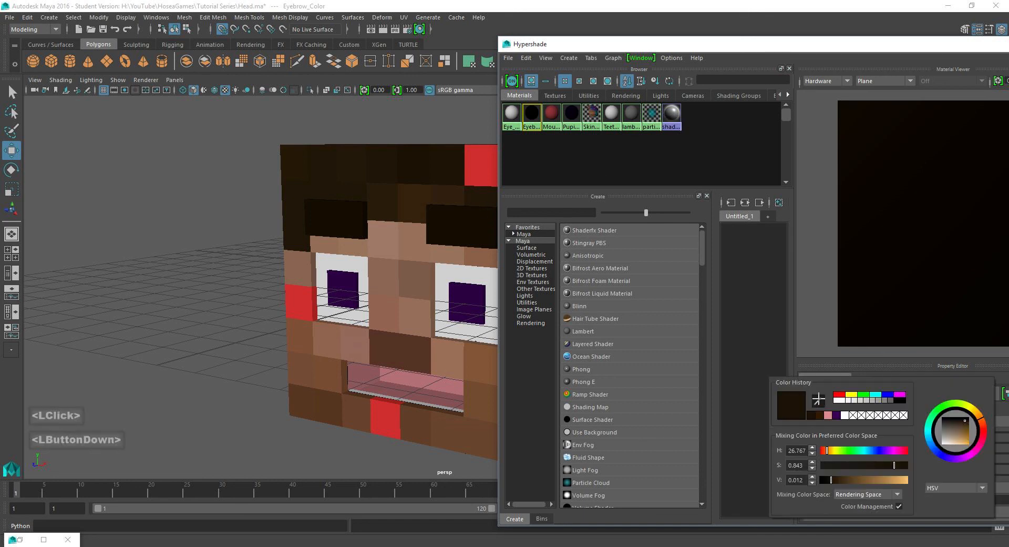
click(389, 196)
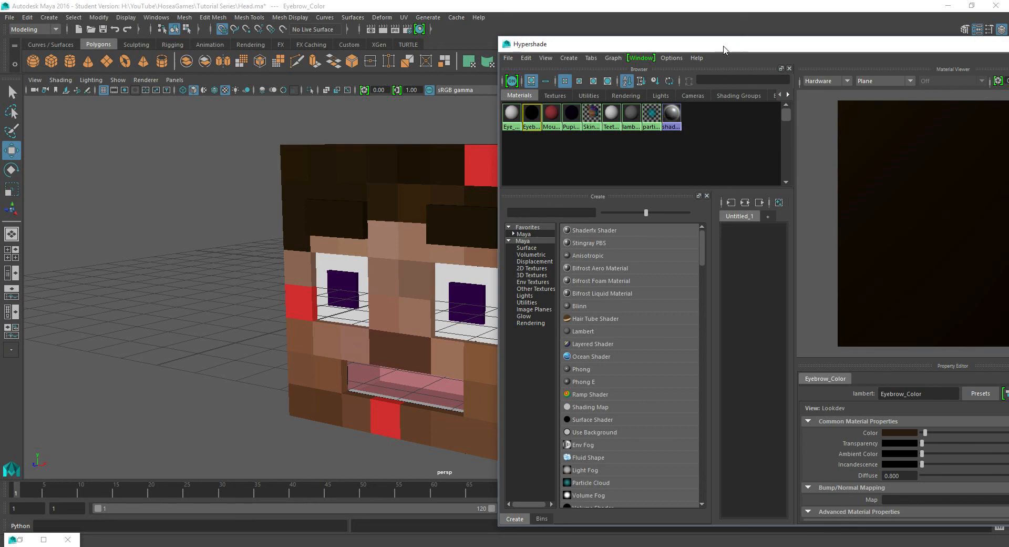
drag(724, 45, 340, 27)
click(730, 31)
alt+drag(458, 226, 487, 230)
scroll(528, 243, down, 2)
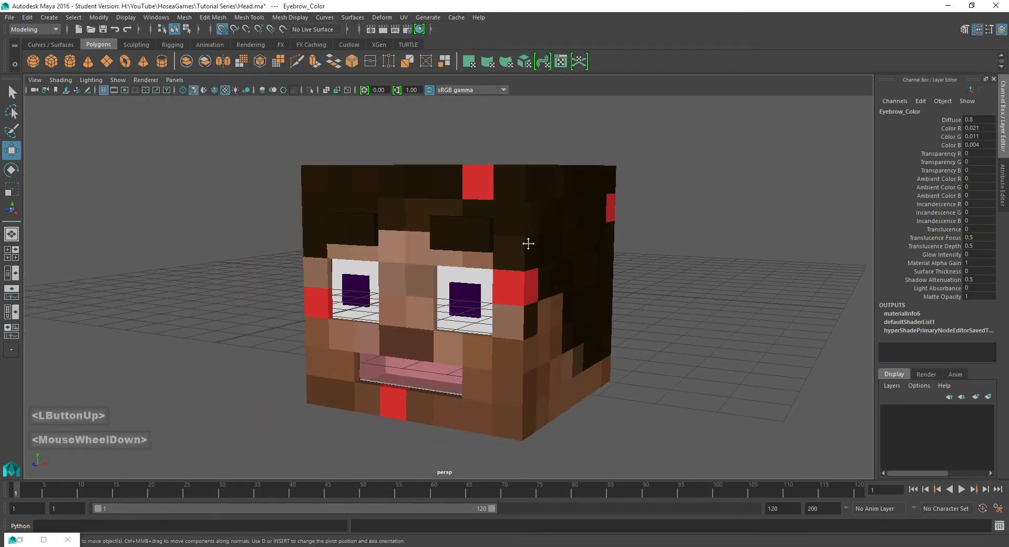
alt+middle_drag(528, 243, 523, 279)
alt+drag(523, 279, 498, 289)
Clear the selection, close the Pixel Snap Options and save the scene, accepting the student version notice.
click(273, 379)
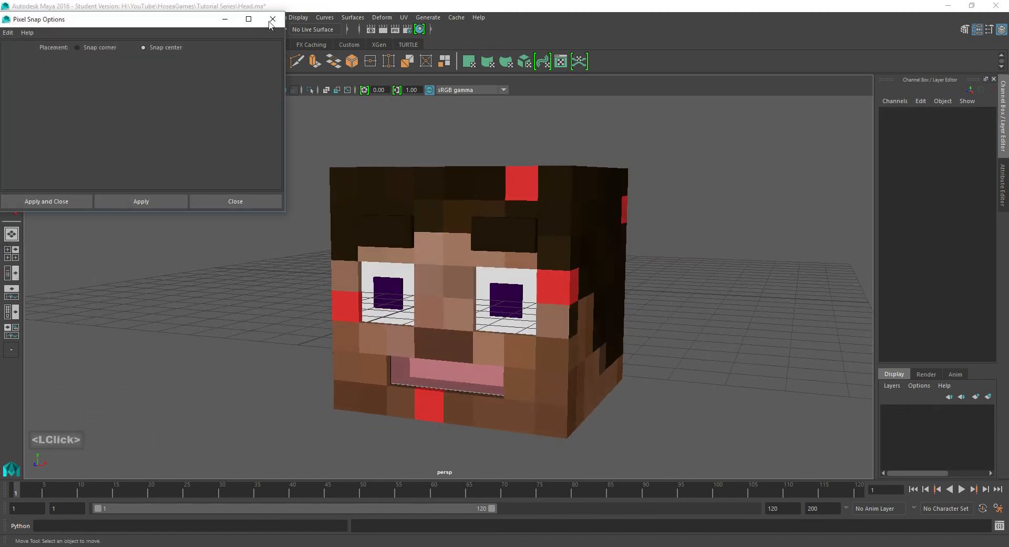
click(272, 21)
scroll(555, 257, up, 1)
alt+middle_drag(556, 258, 543, 268)
key(ctrl+s)
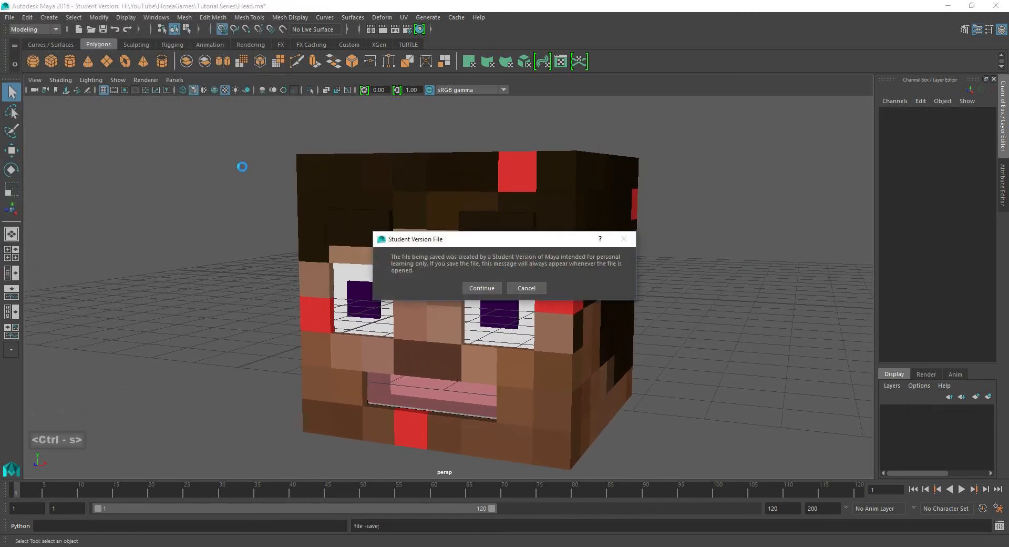
click(482, 292)
Find the stray cube pCube7 in the Outliner and delete it from the scene.
click(158, 17)
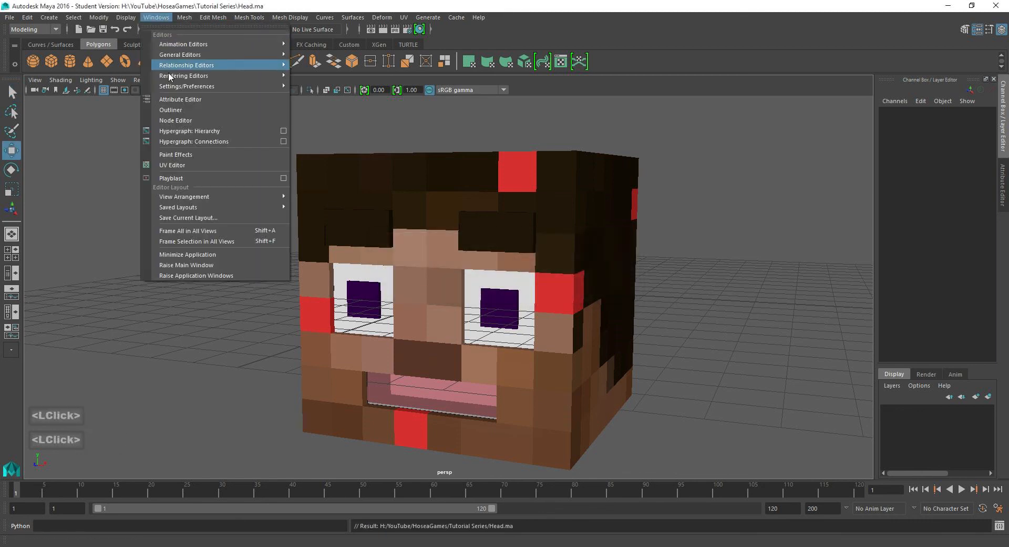
click(173, 109)
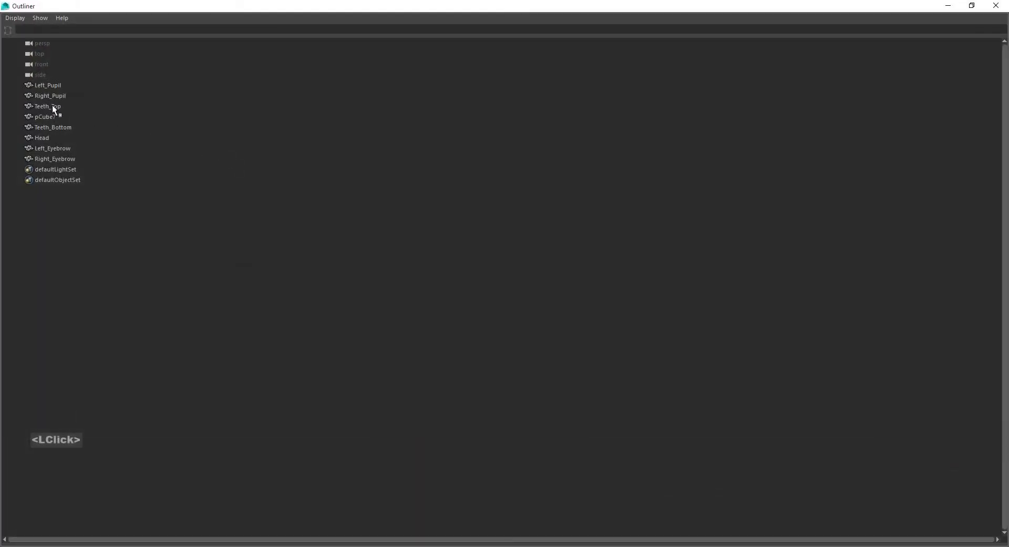
click(53, 117)
drag(236, 159, 720, 183)
alt+drag(502, 342, 292, 322)
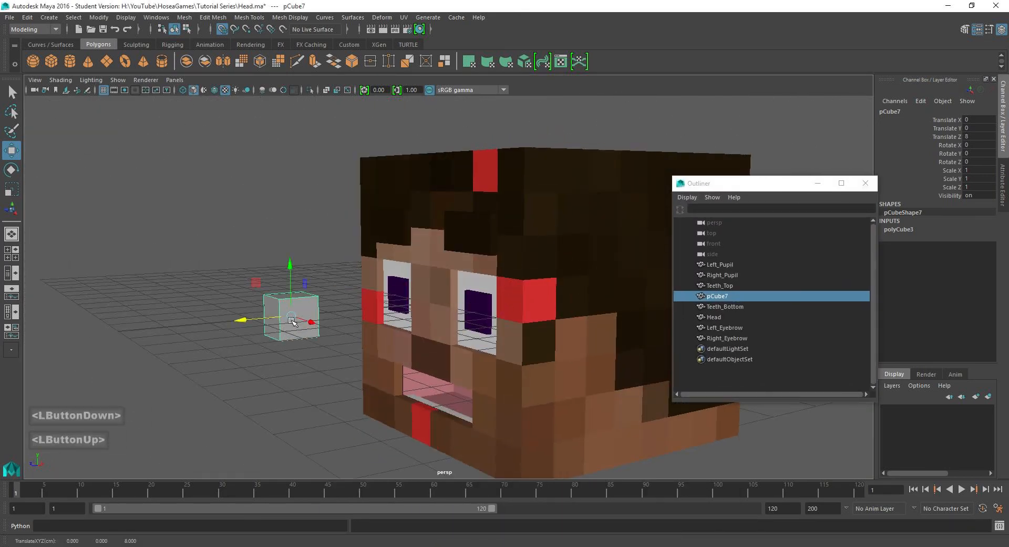
key(Delete)
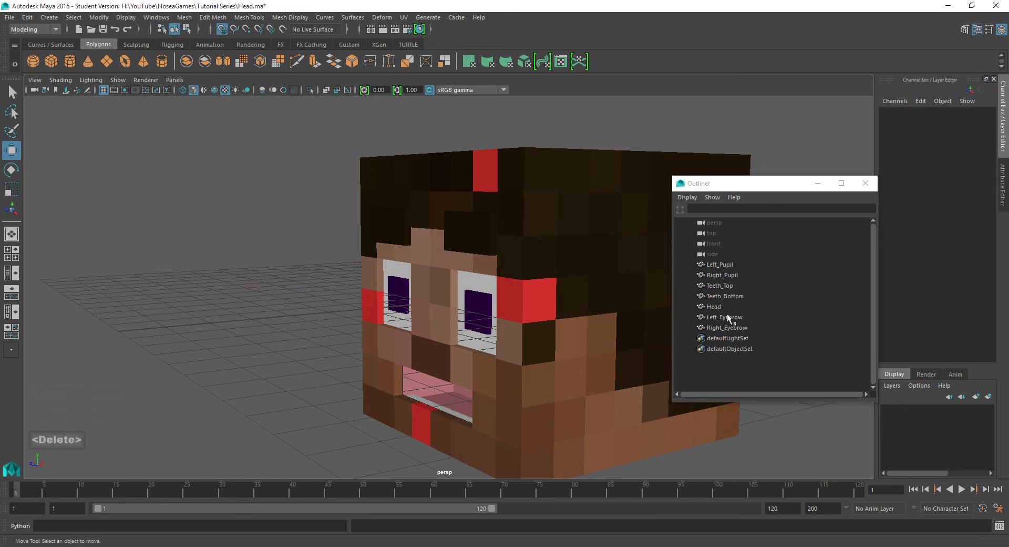
Group all the head parts from Left_Pupil through Right_Eyebrow together.
click(724, 263)
shift+click(728, 326)
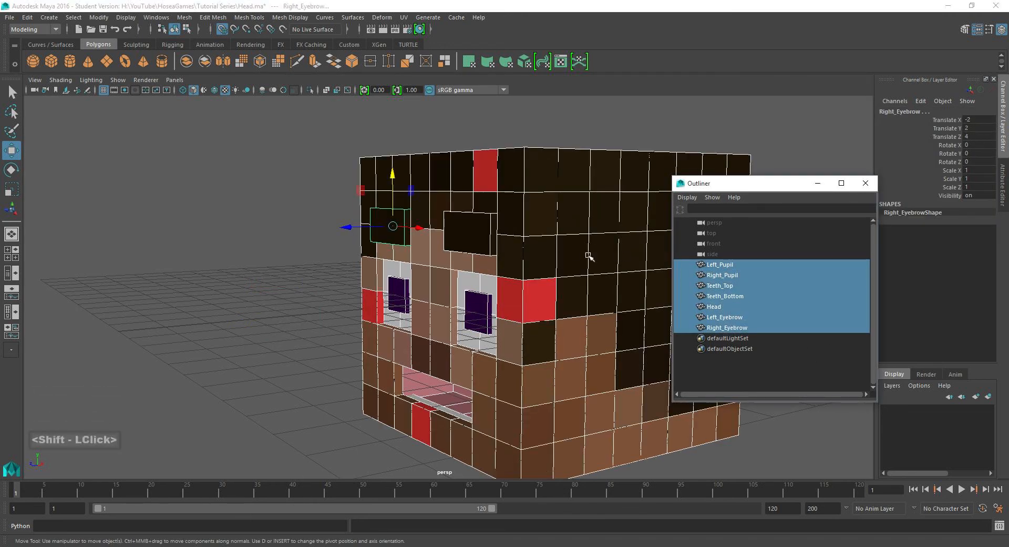
alt+drag(589, 256, 475, 264)
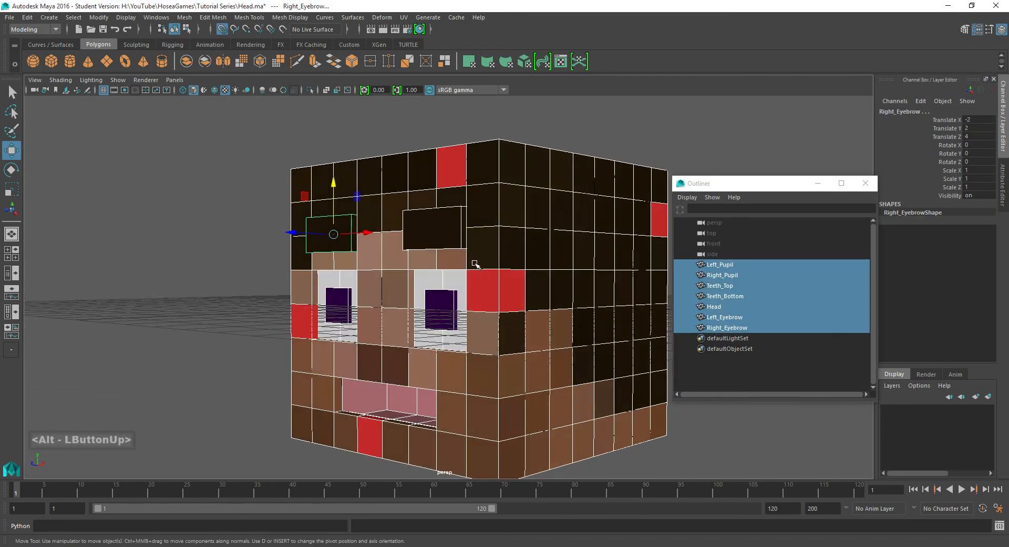
key(ctrl+g)
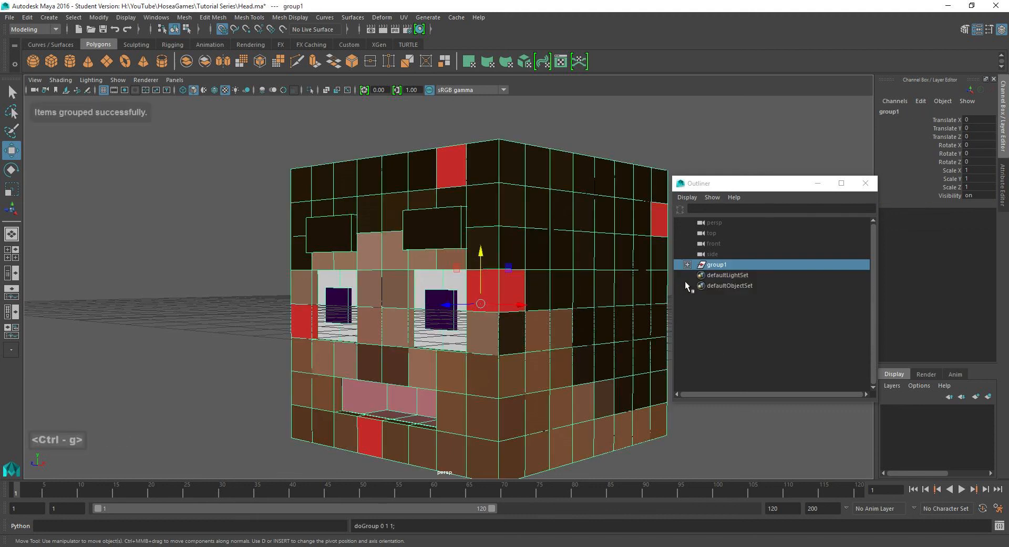
Rename the new group containing the head parts to Head_Objects and keep it selected.
double_click(725, 264)
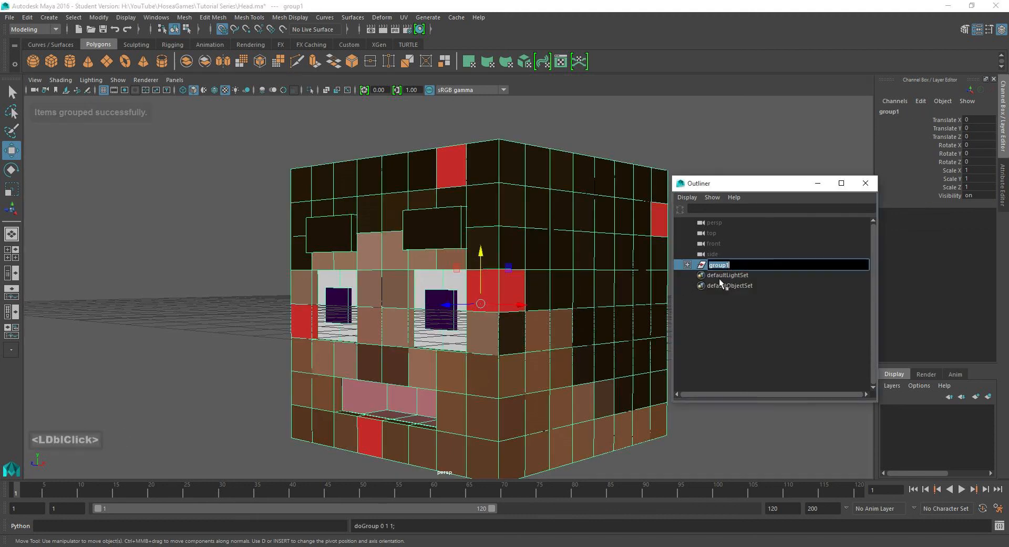
text(Head Objects)
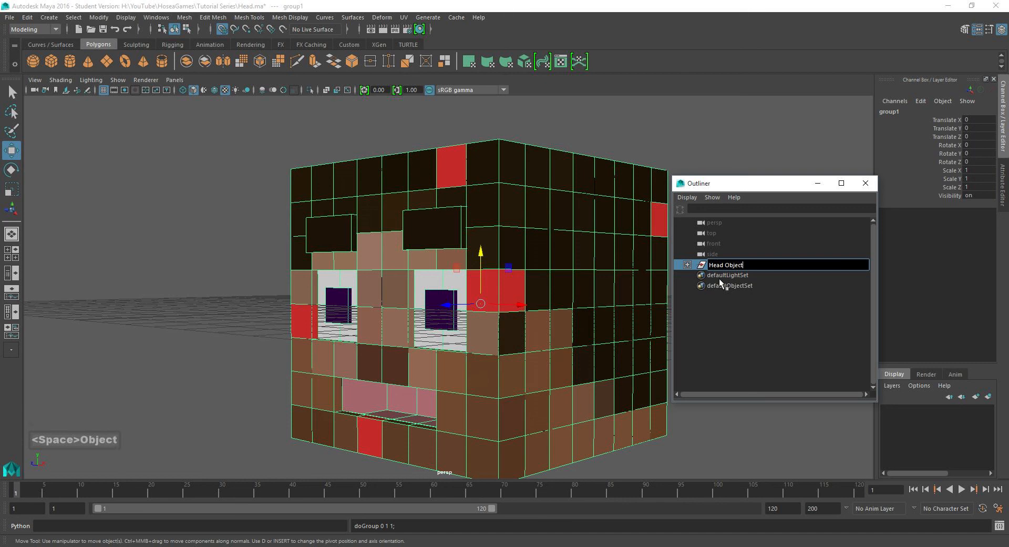
key(Return)
click(718, 305)
click(714, 268)
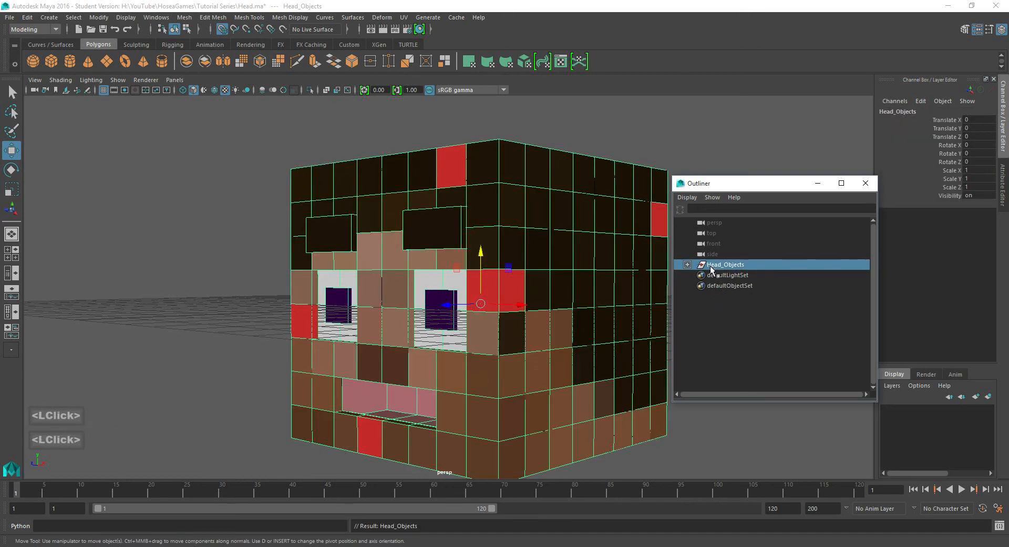
Save the scene with the grouped head parts, accepting the student version notice.
scroll(520, 292, down, 2)
alt+drag(531, 286, 258, 514)
scroll(472, 281, up, 2)
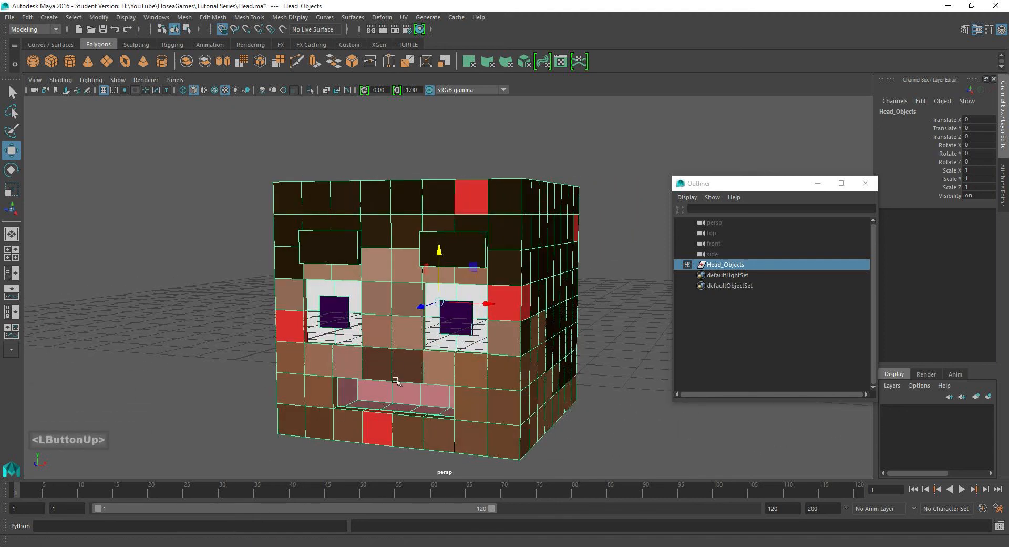
alt+middle_drag(498, 327, 508, 296)
key(ctrl+s)
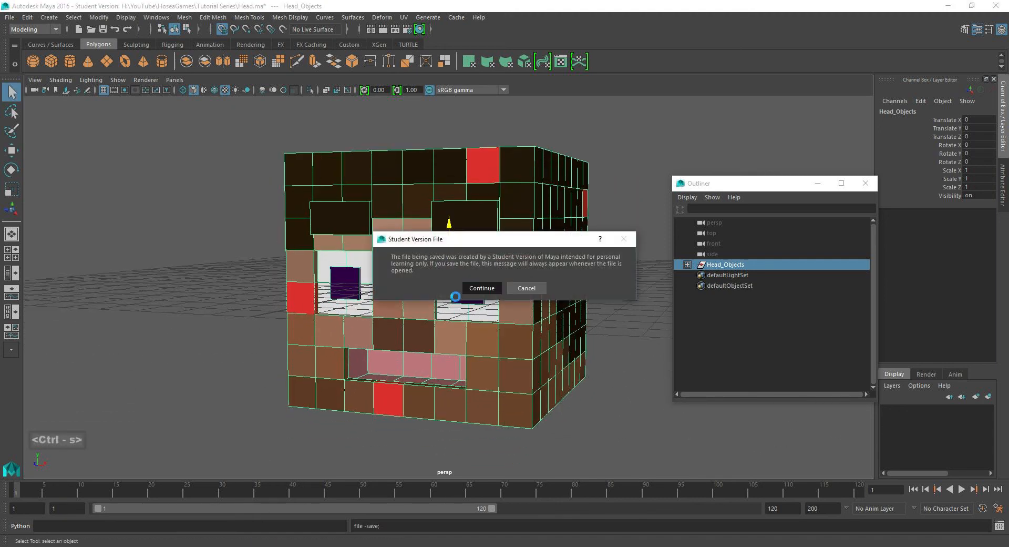
click(472, 290)
Review the OneNote checklist for the remaining Part 2 tasks and inspect the finished head in Maya.
click(358, 546)
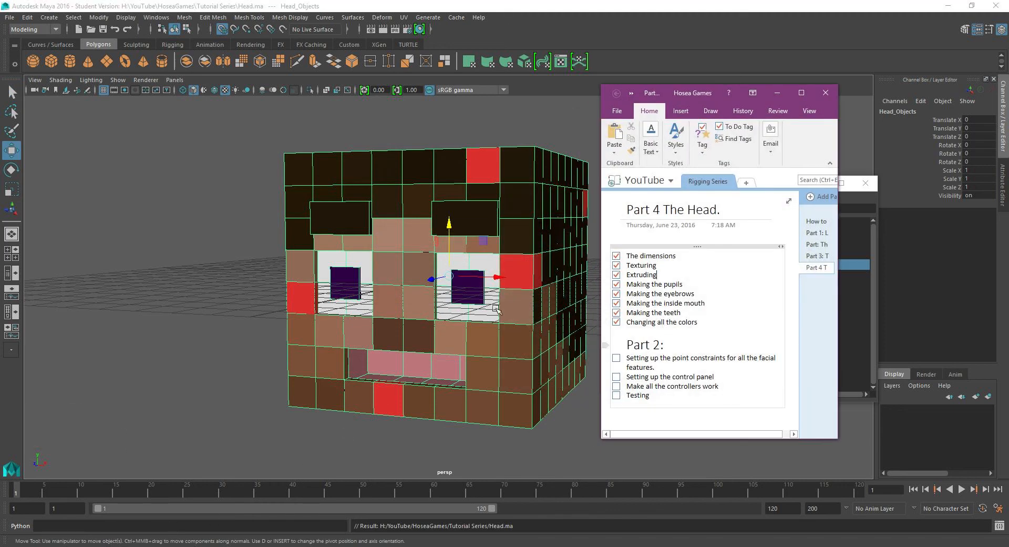
scroll(442, 252, up, 5)
alt+middle_drag(442, 253, 462, 271)
alt+drag(463, 271, 429, 268)
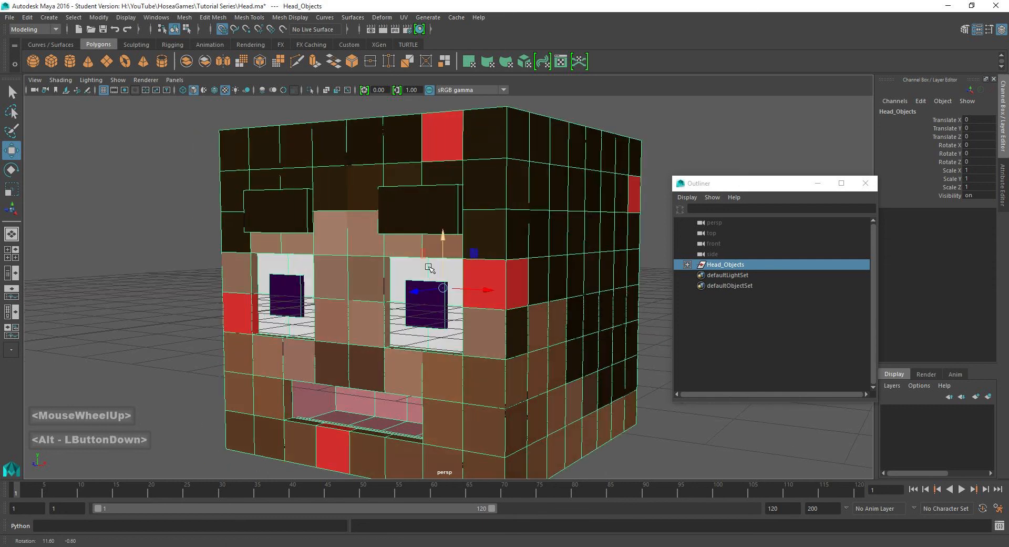
scroll(437, 263, down, 3)
alt+middle_drag(447, 259, 441, 254)
key(alt+Tab)
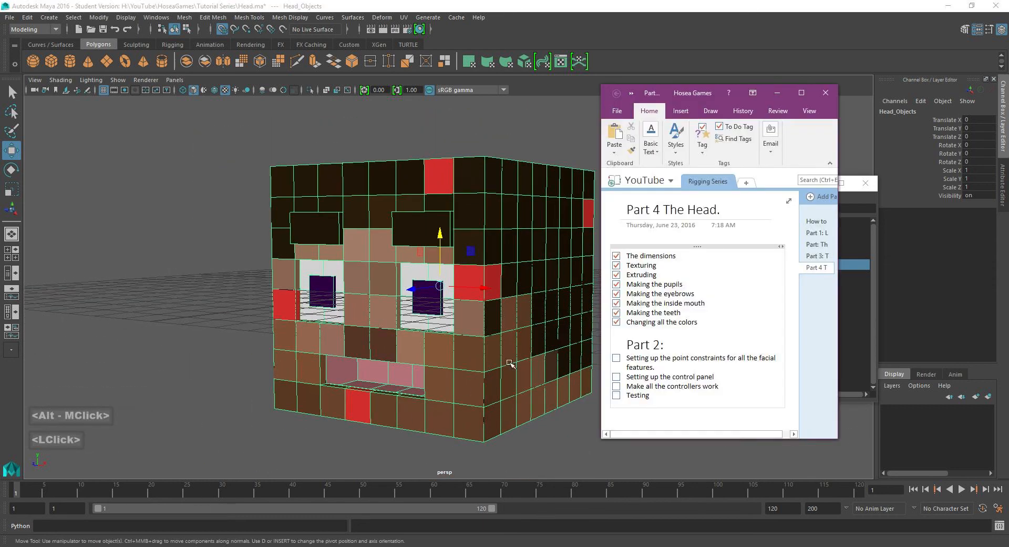